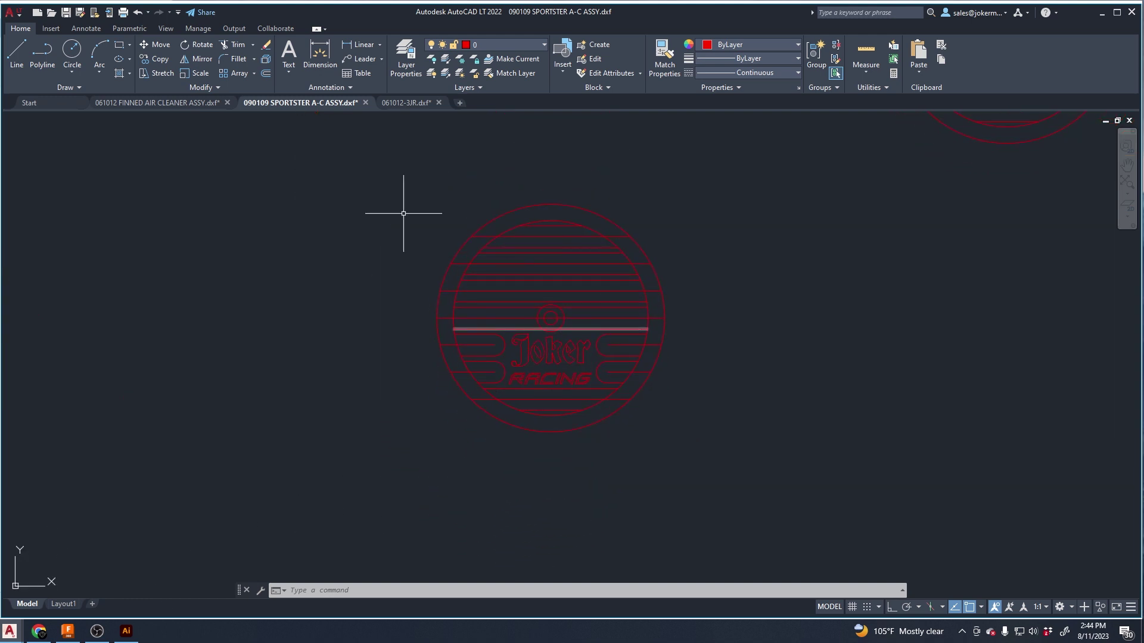
Copy the 197-object side section view from 061012 FINNED AIR CLEANER ASSY to the clipboard.
click(161, 105)
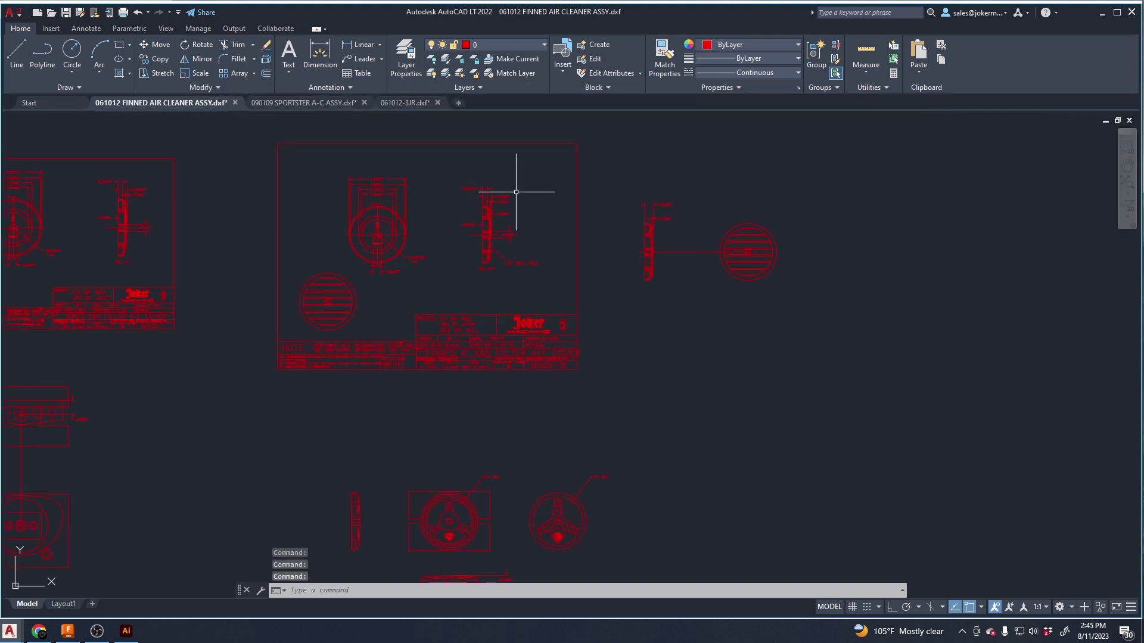
click(536, 174)
click(449, 284)
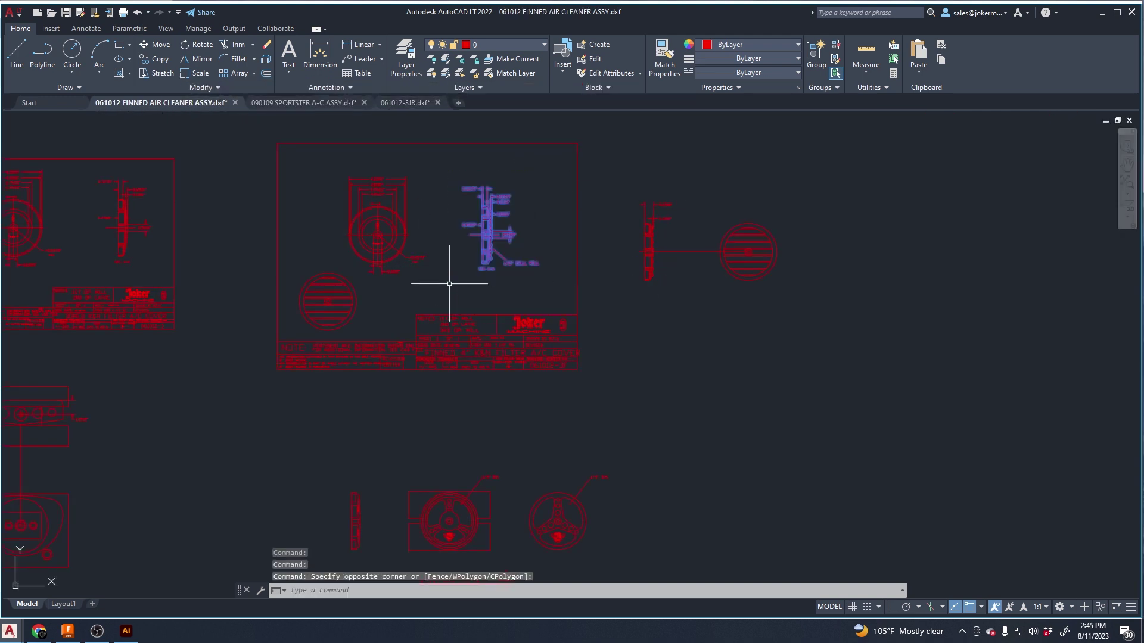
key(ctrl+c)
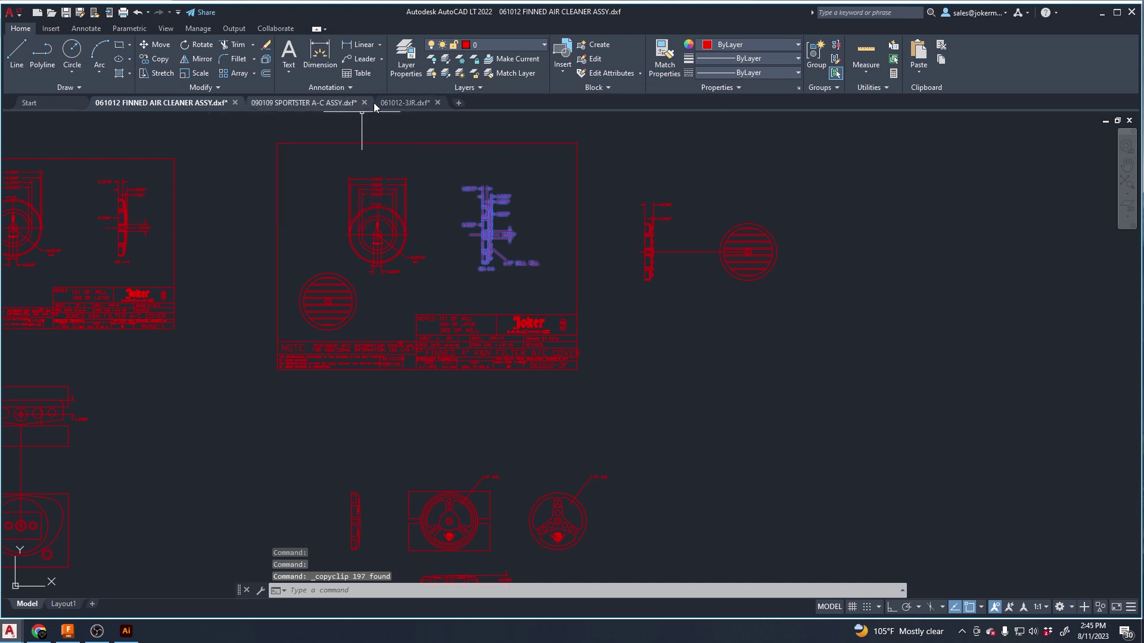
Paste the copied section into 061012-3JR.dxf just above the origin.
click(398, 103)
key(ctrl+v)
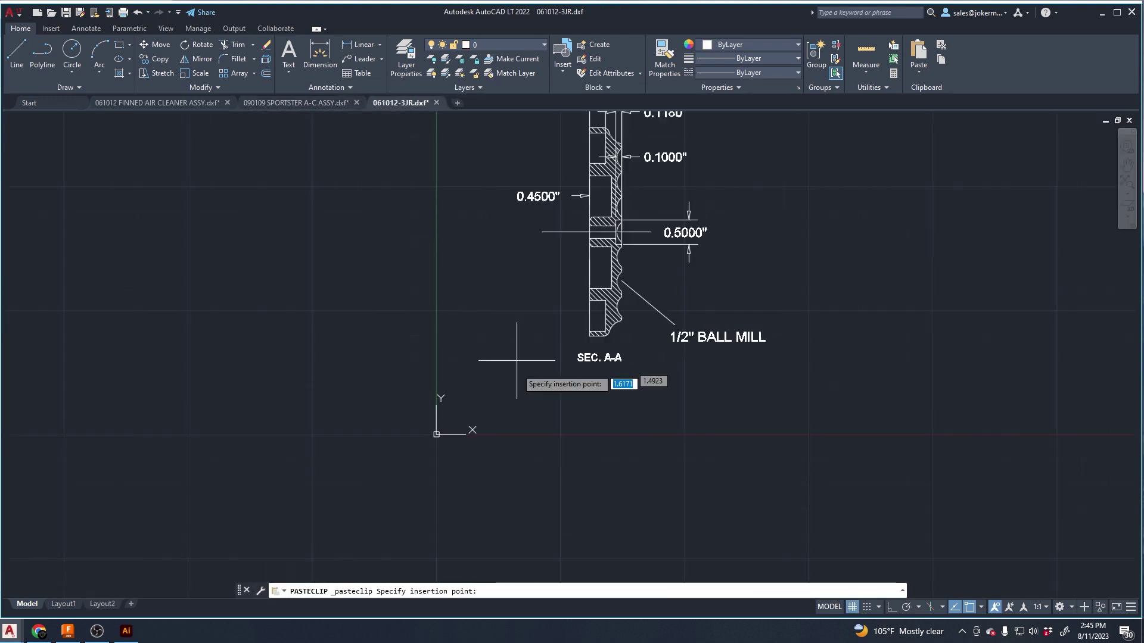
middle_drag(493, 371, 495, 423)
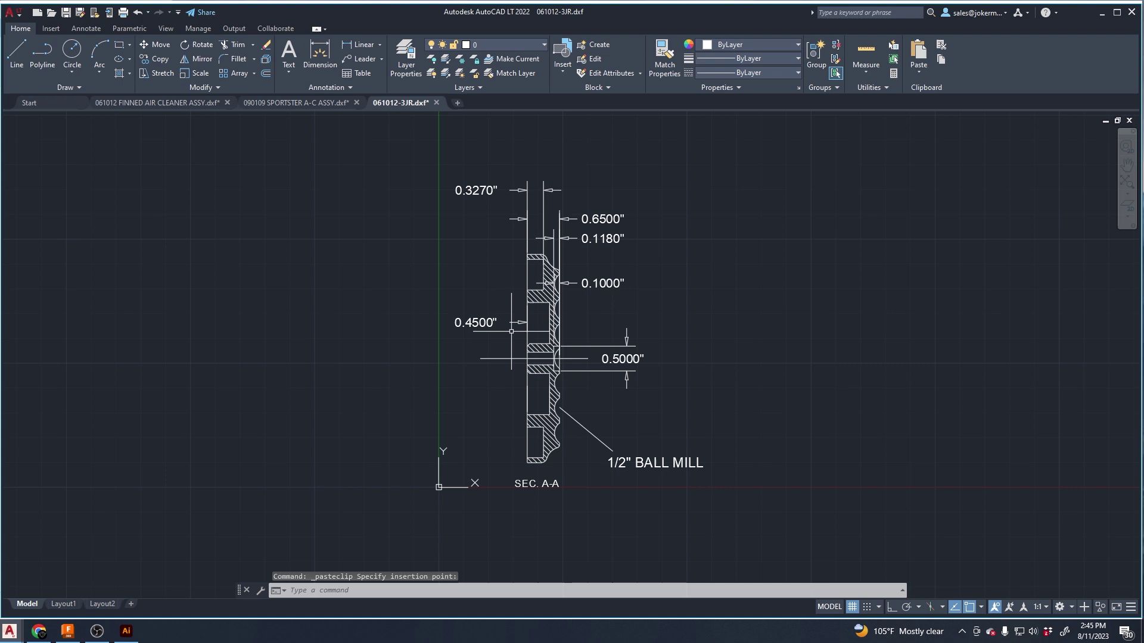
Delete the top dimensions and the 0.1000" and 0.5000" dimensions.
middle_drag(618, 202, 622, 234)
scroll(606, 218, up, 2)
click(691, 216)
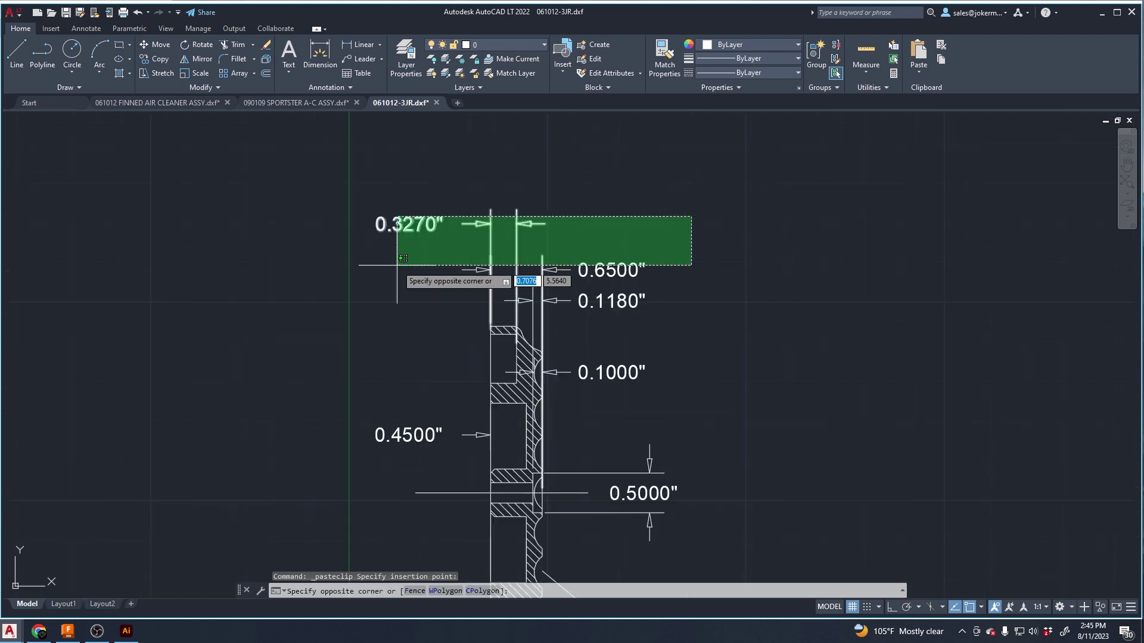
click(339, 294)
key(Delete)
middle_drag(459, 320, 443, 212)
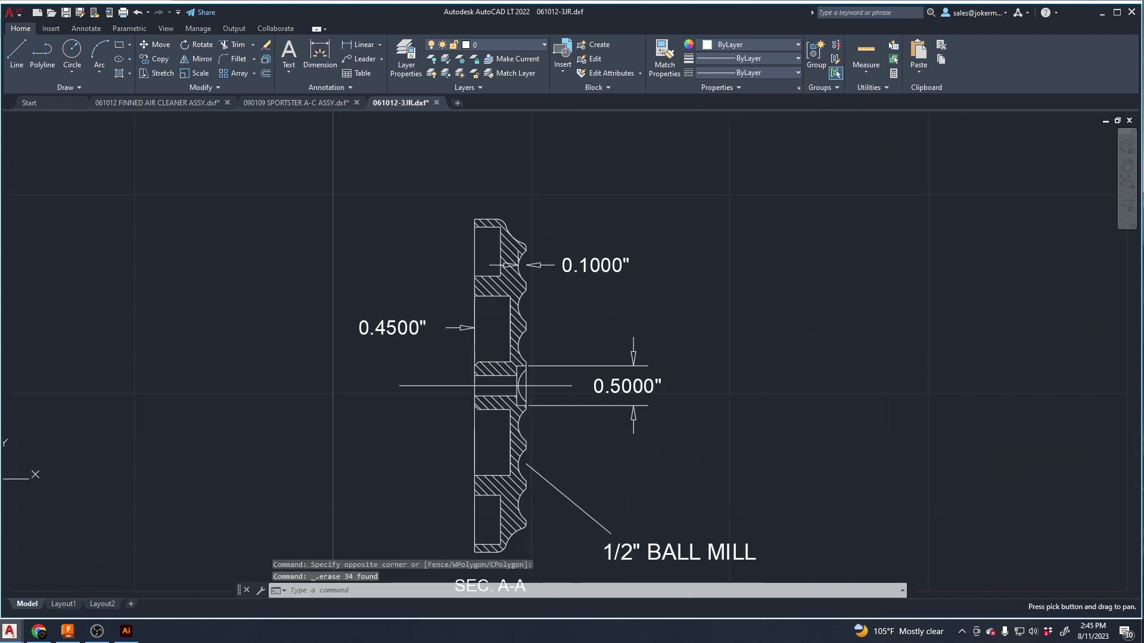
click(685, 213)
click(600, 448)
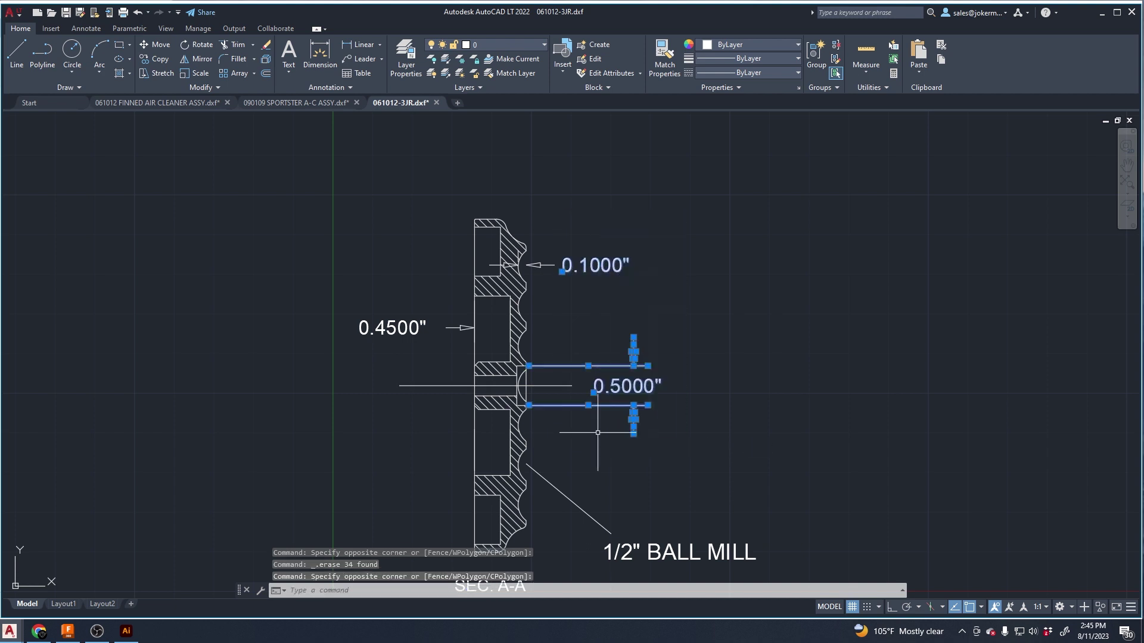
key(Delete)
Delete the upper arrow dimension, the 0.4500" dimension and the leftover arrows.
click(583, 249)
click(530, 290)
key(Delete)
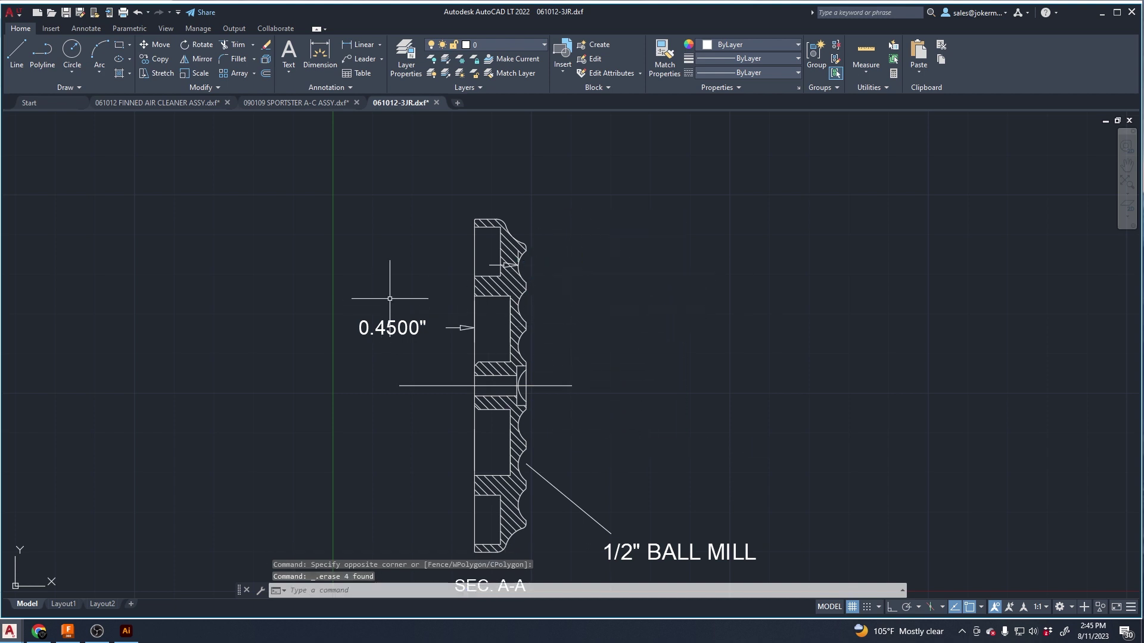
click(429, 289)
click(319, 328)
key(Delete)
click(434, 307)
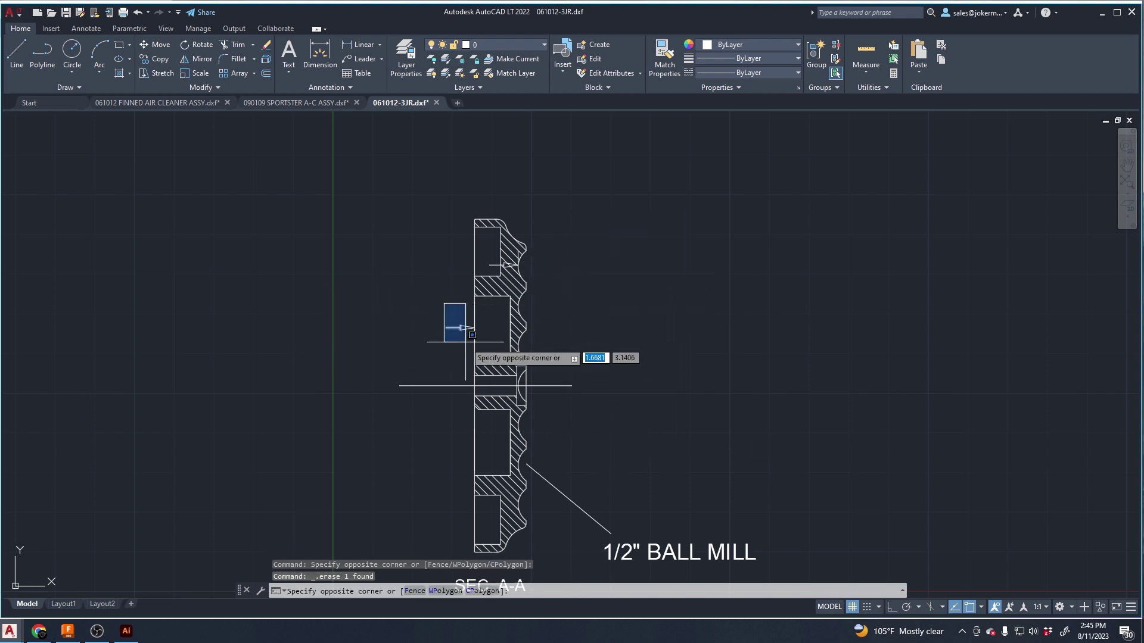
click(471, 342)
click(471, 342)
click(423, 307)
key(Delete)
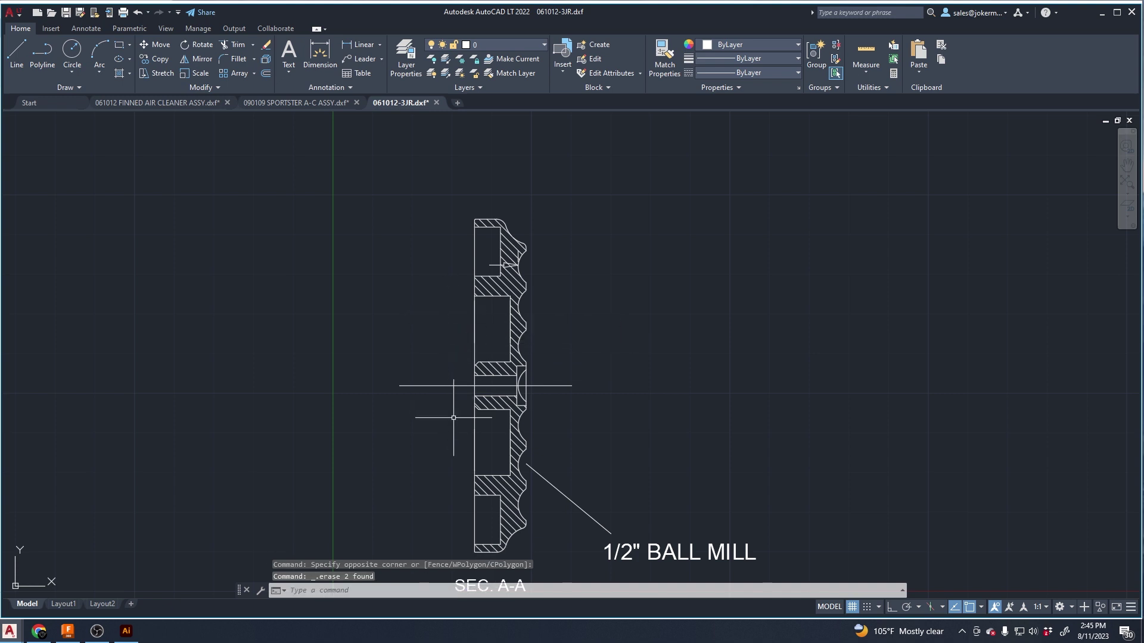
Erase the four hatch lines at the top of the section.
scroll(473, 262, up, 5)
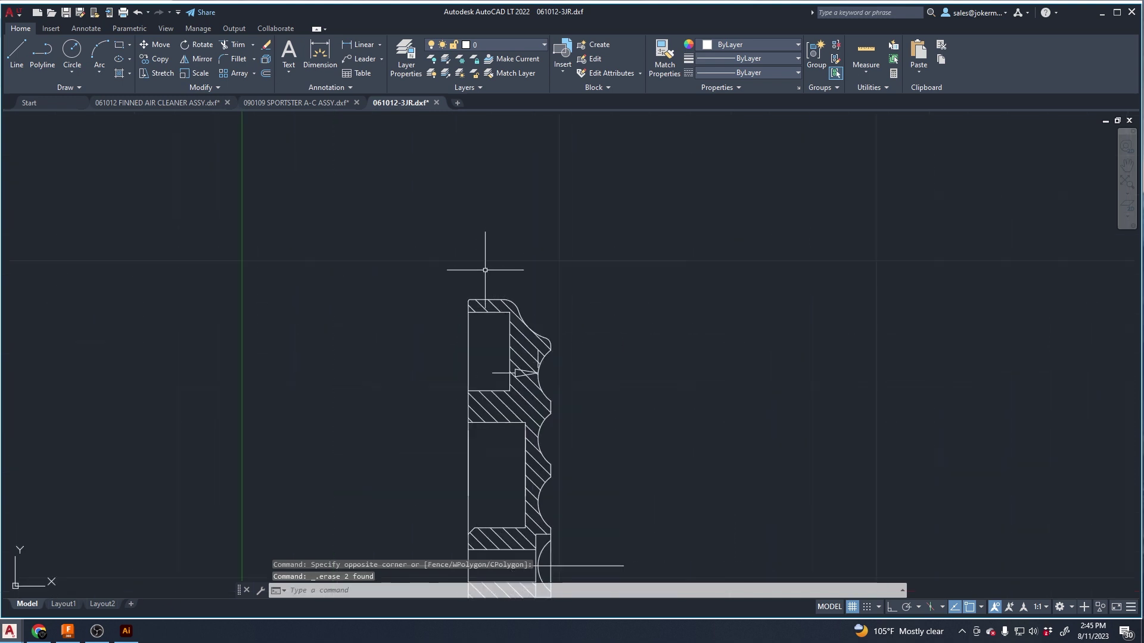
click(406, 324)
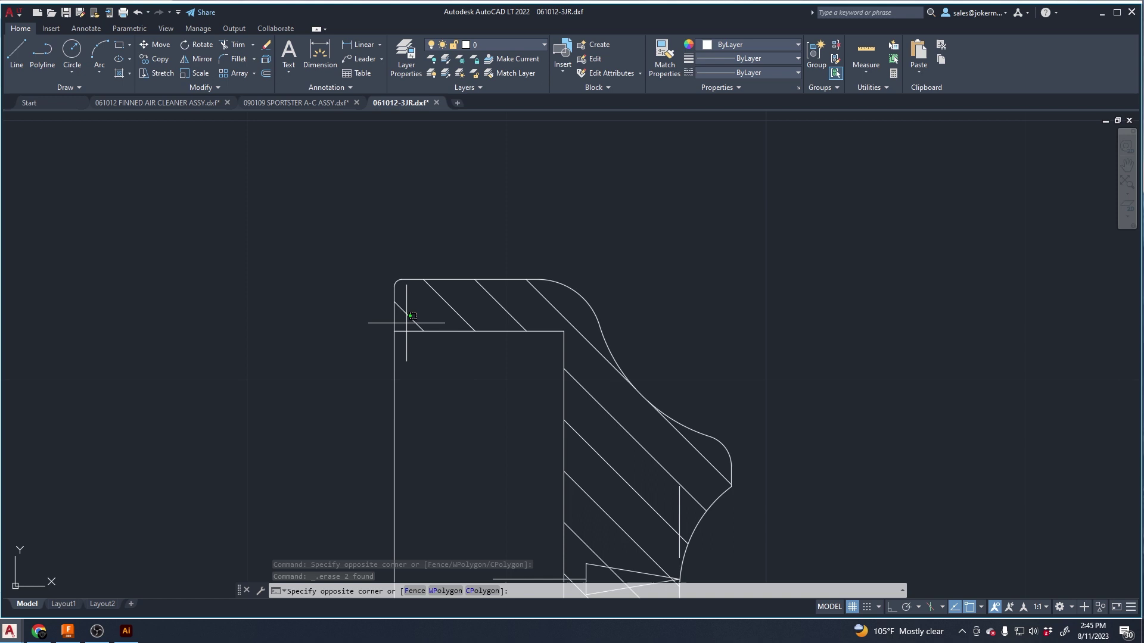
click(598, 307)
click(581, 320)
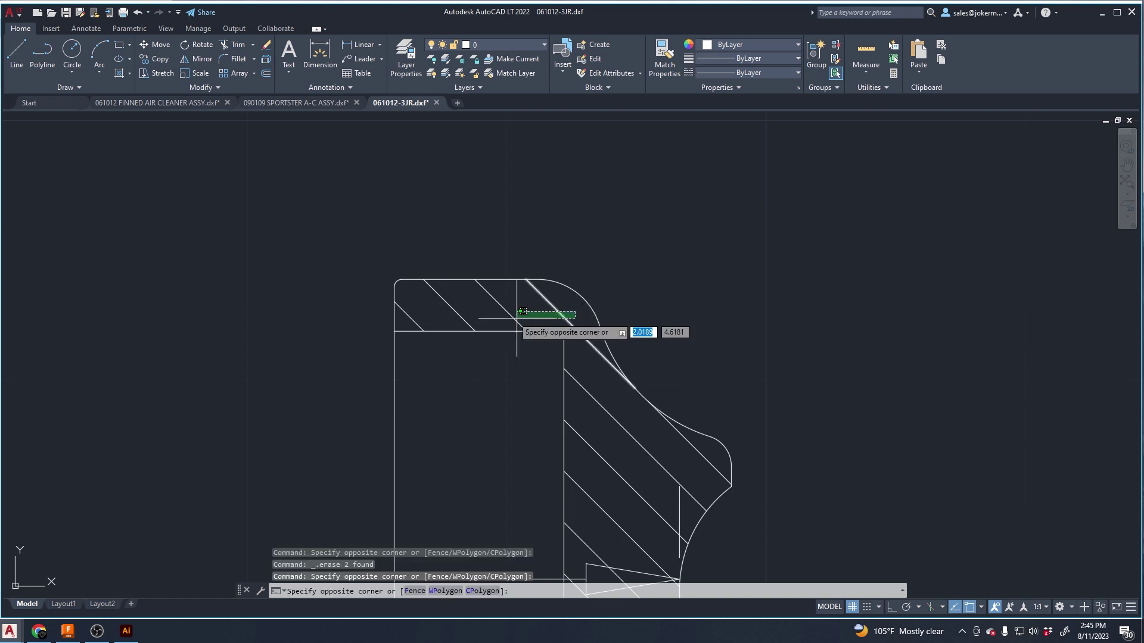
click(400, 325)
key(Delete)
Erase the seven crossed hatch lines and the short vertical line below them.
middle_drag(519, 374, 473, 261)
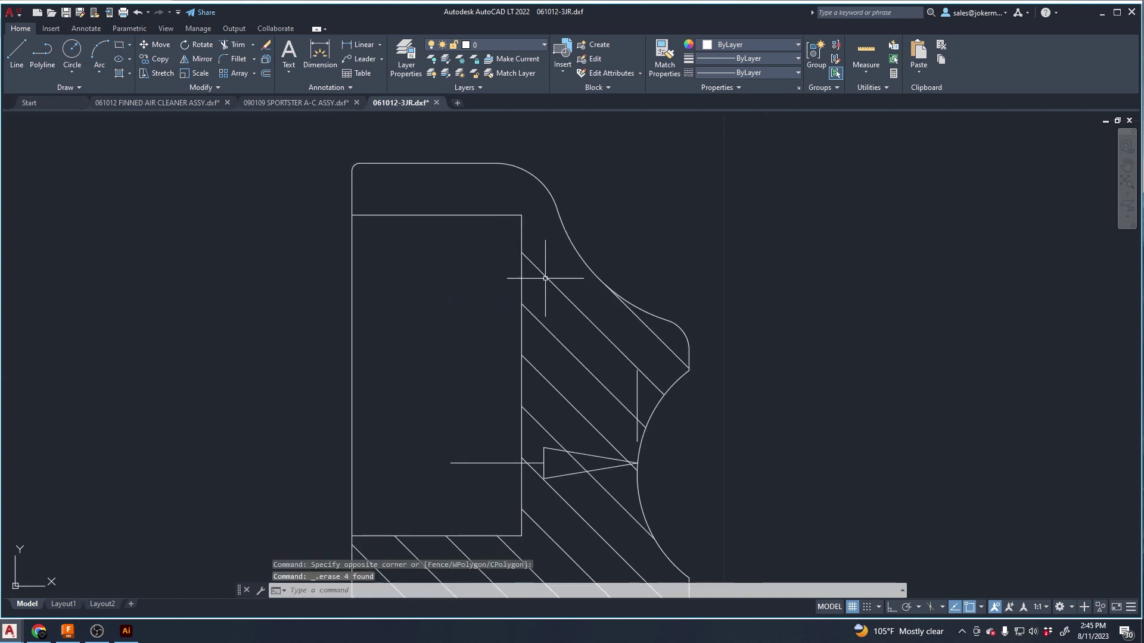
click(571, 284)
click(559, 445)
key(Delete)
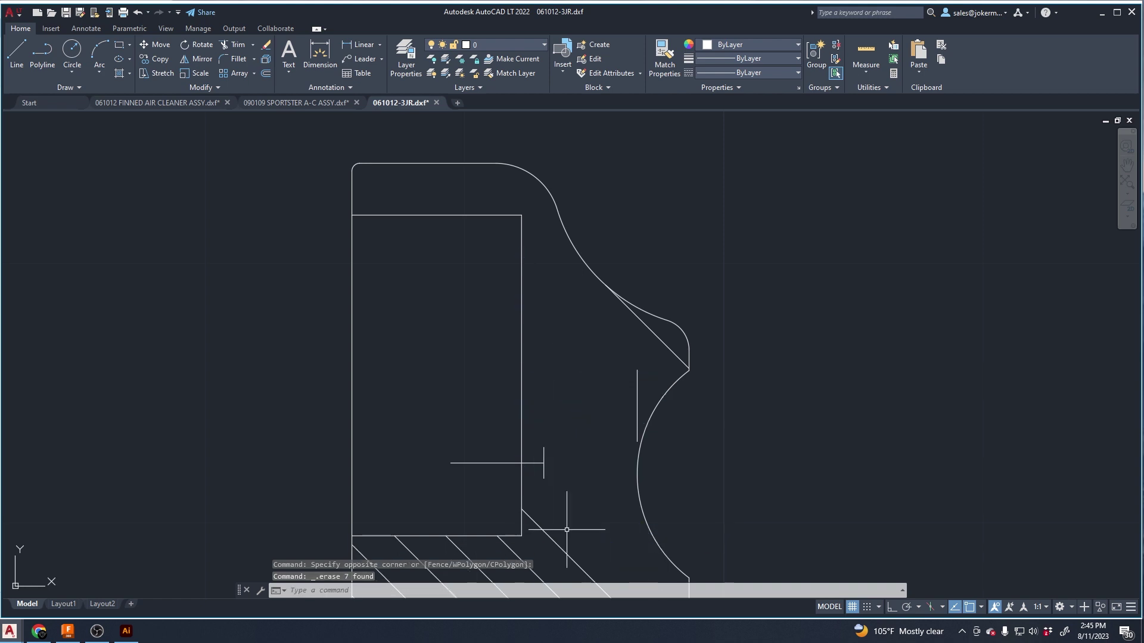
middle_drag(594, 450, 565, 380)
click(642, 319)
click(566, 358)
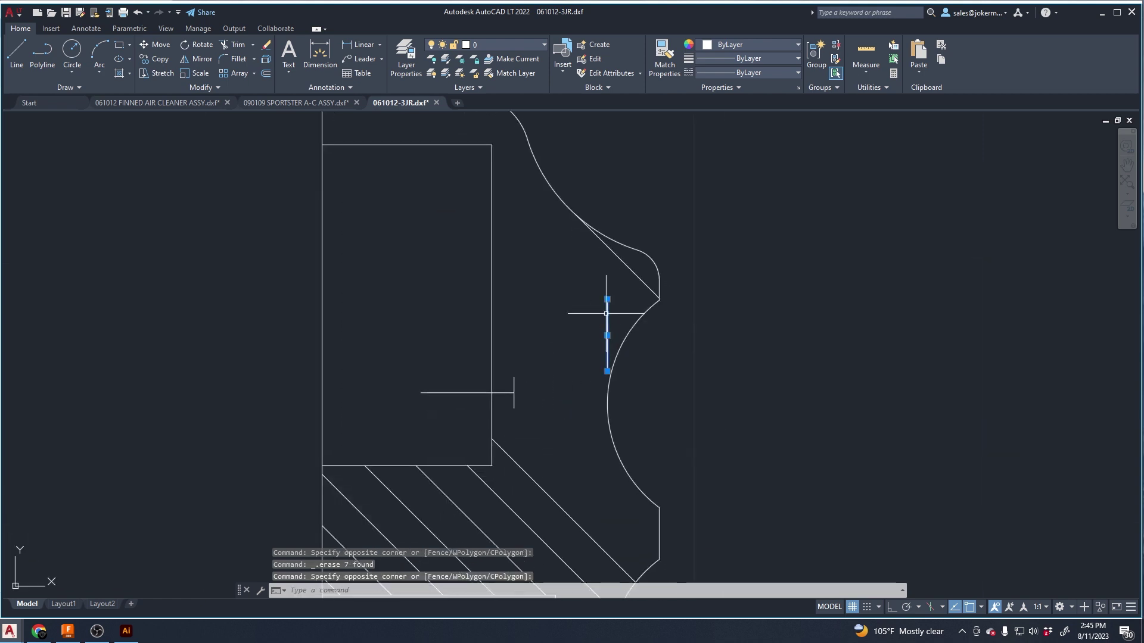
key(Delete)
Erase the leftover diagonal line and tick, plus three more hatch lines.
click(636, 275)
click(547, 360)
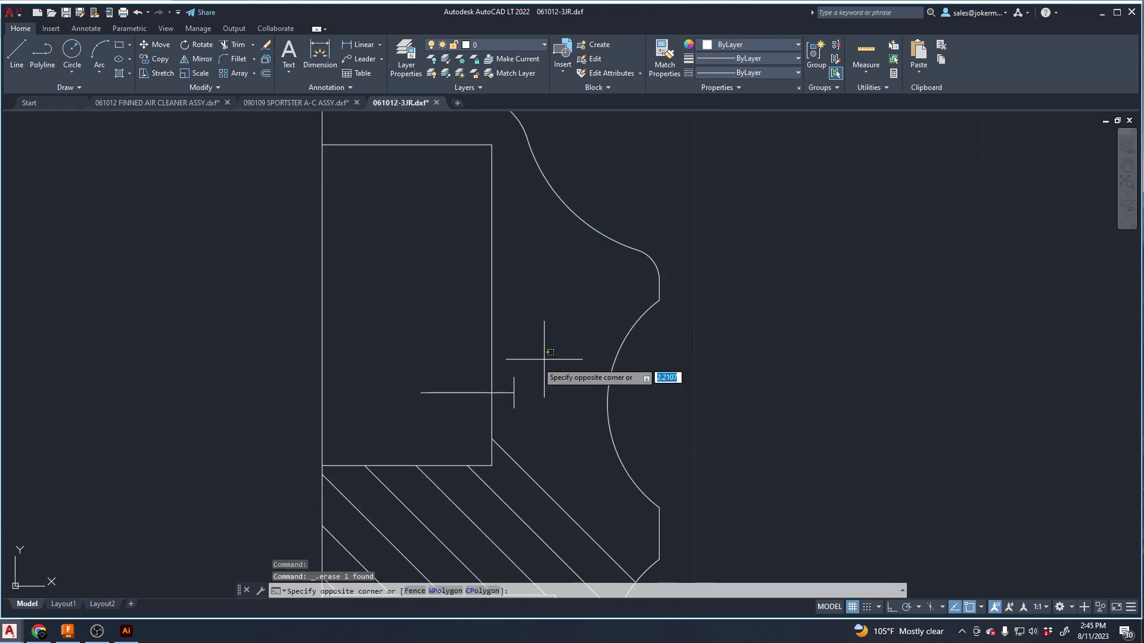
click(470, 452)
key(Delete)
middle_drag(554, 450, 552, 237)
click(566, 242)
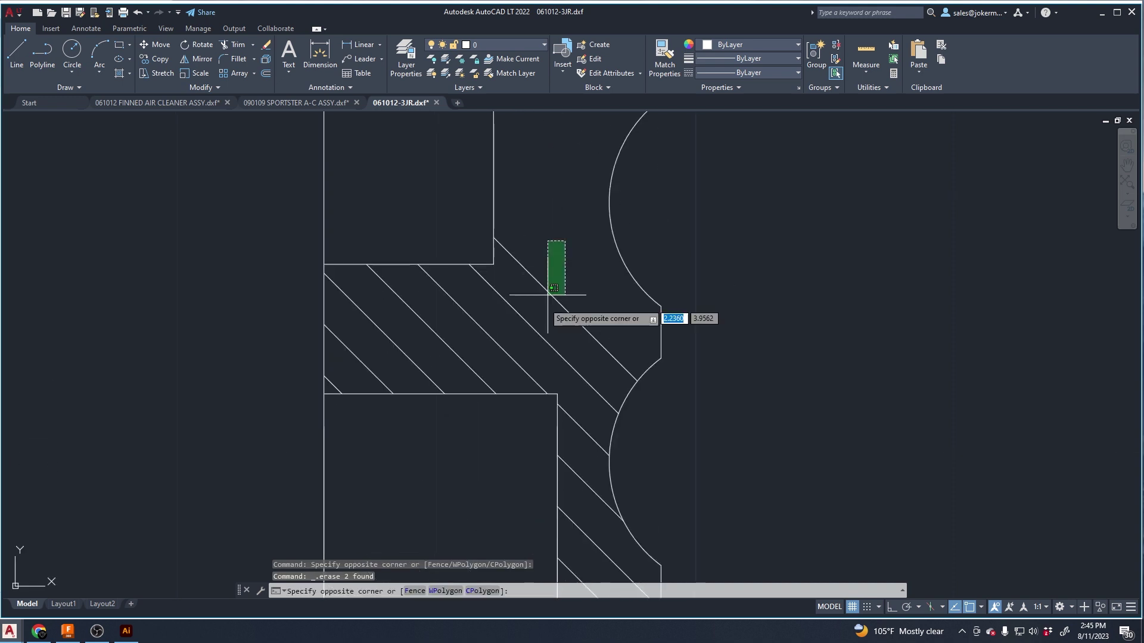
click(503, 377)
key(Delete)
Erase the remaining diagonal hatch lines and the leftover short line.
middle_drag(496, 331, 480, 256)
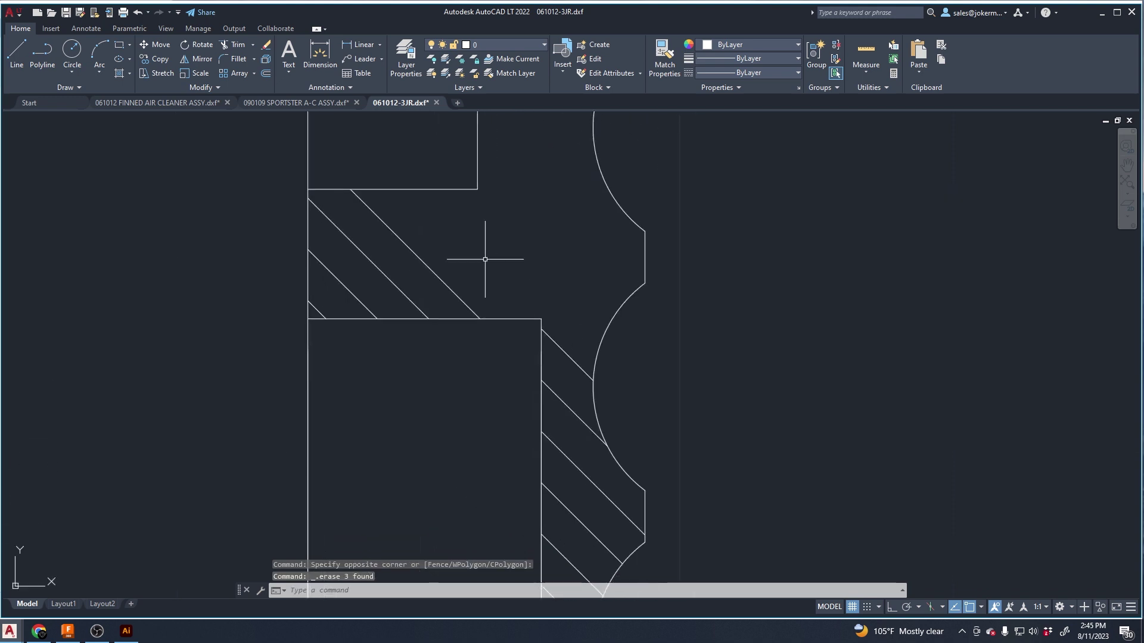
click(488, 258)
click(328, 301)
key(Delete)
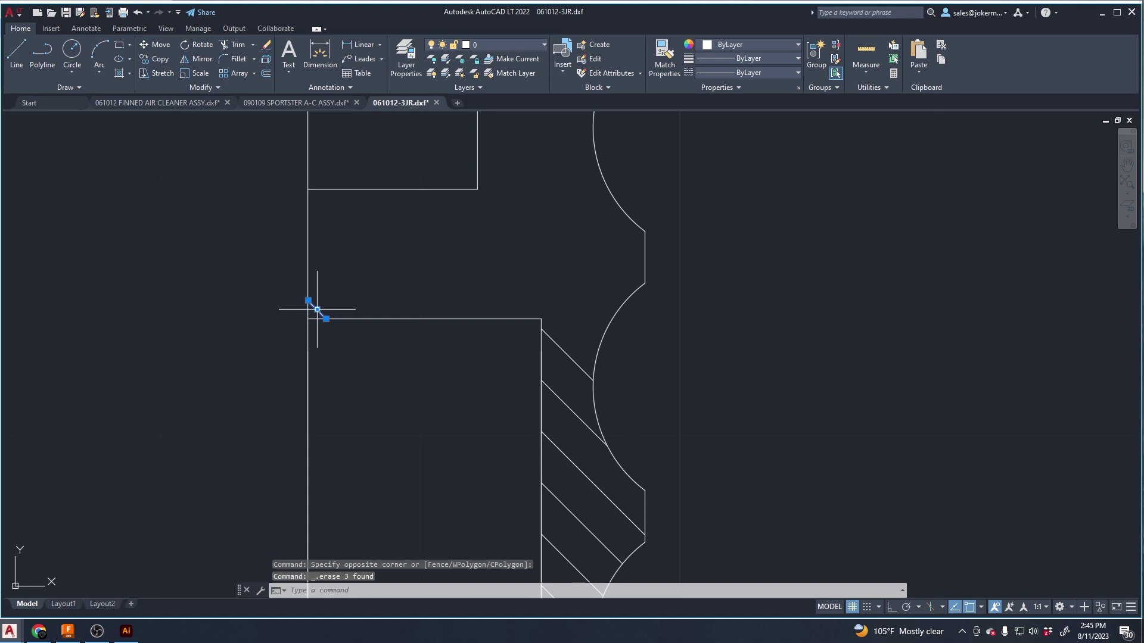
key(Delete)
scroll(530, 268, down, 4)
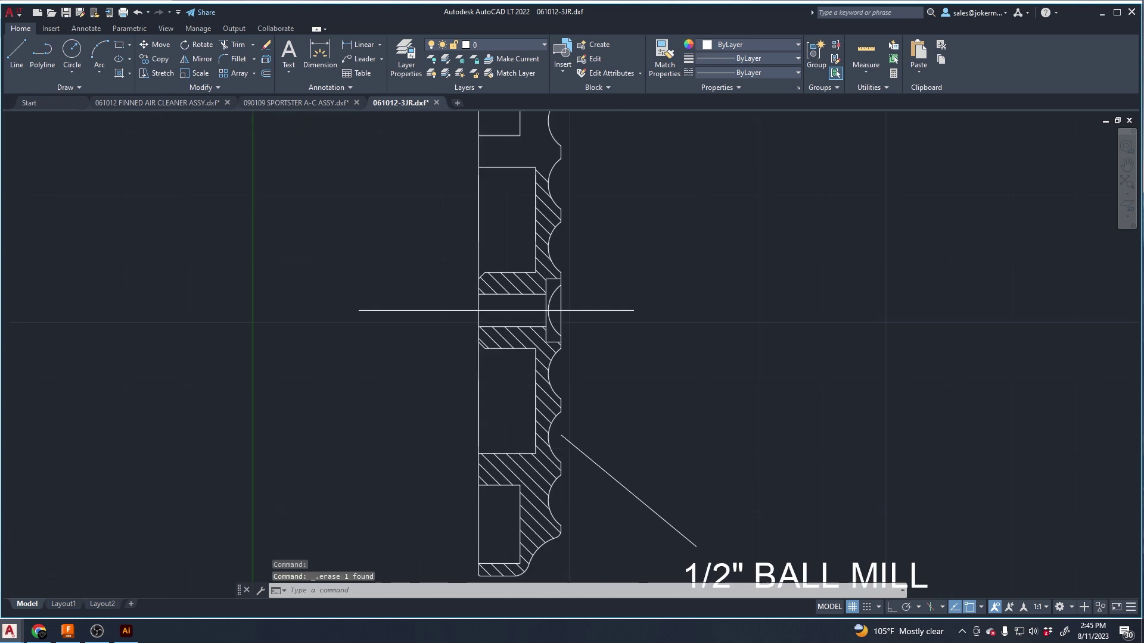
scroll(534, 194, up, 4)
Erase the nine edge hatch lines and six hatch lines above the centre line.
click(565, 143)
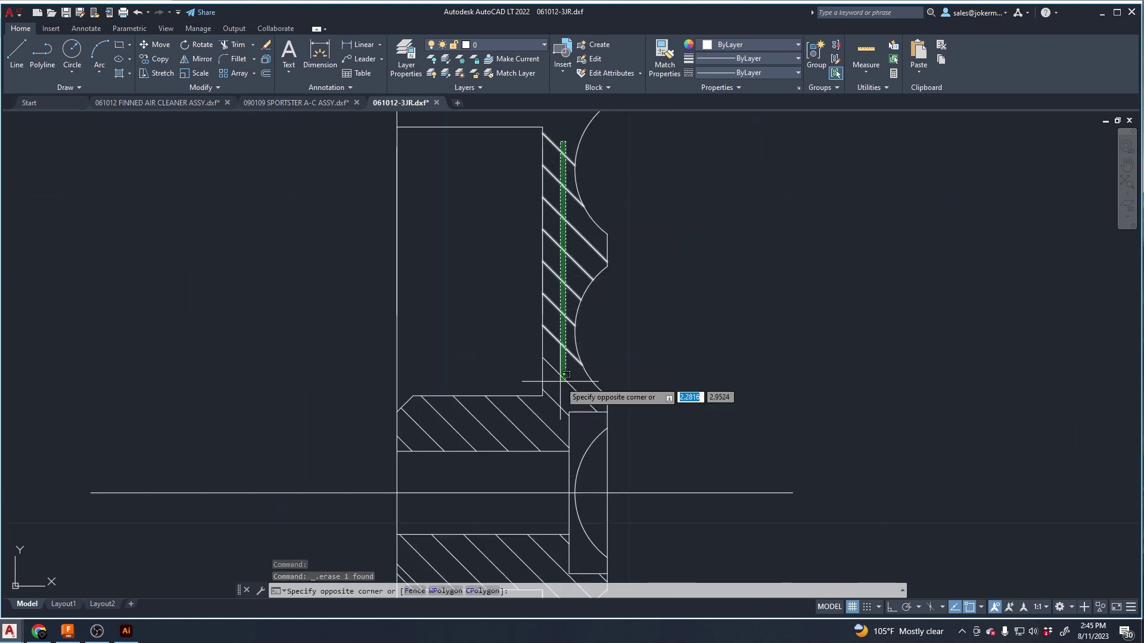
click(562, 427)
key(Delete)
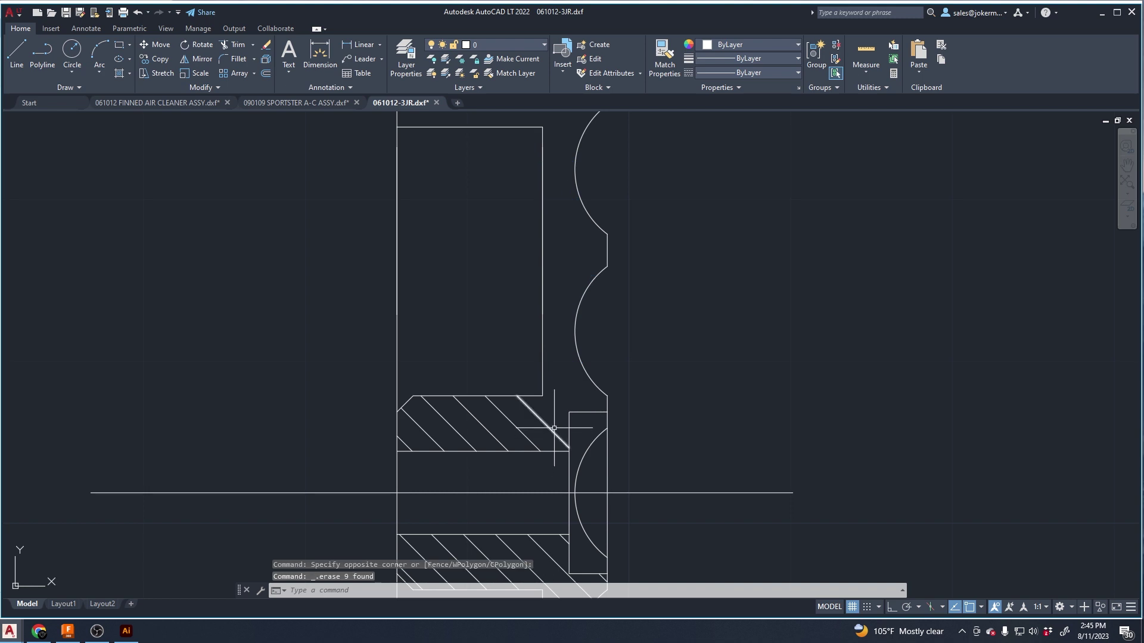
click(553, 413)
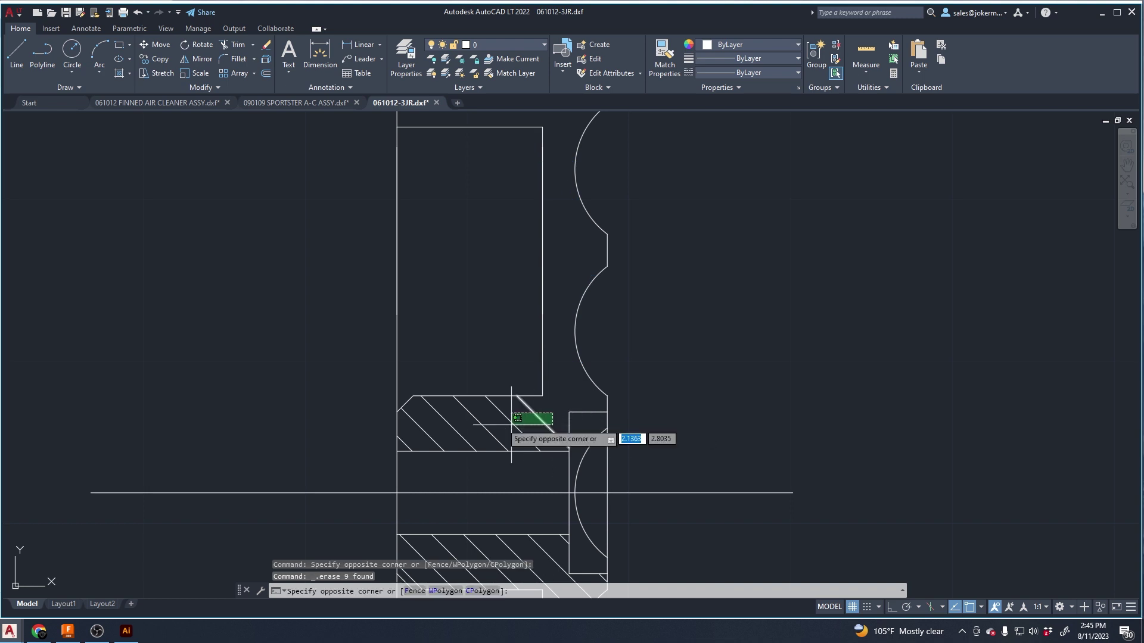
click(412, 440)
key(Delete)
Delete the 1/2" BALL MILL label with its leader and the SEC. A-A label.
scroll(503, 410, down, 2)
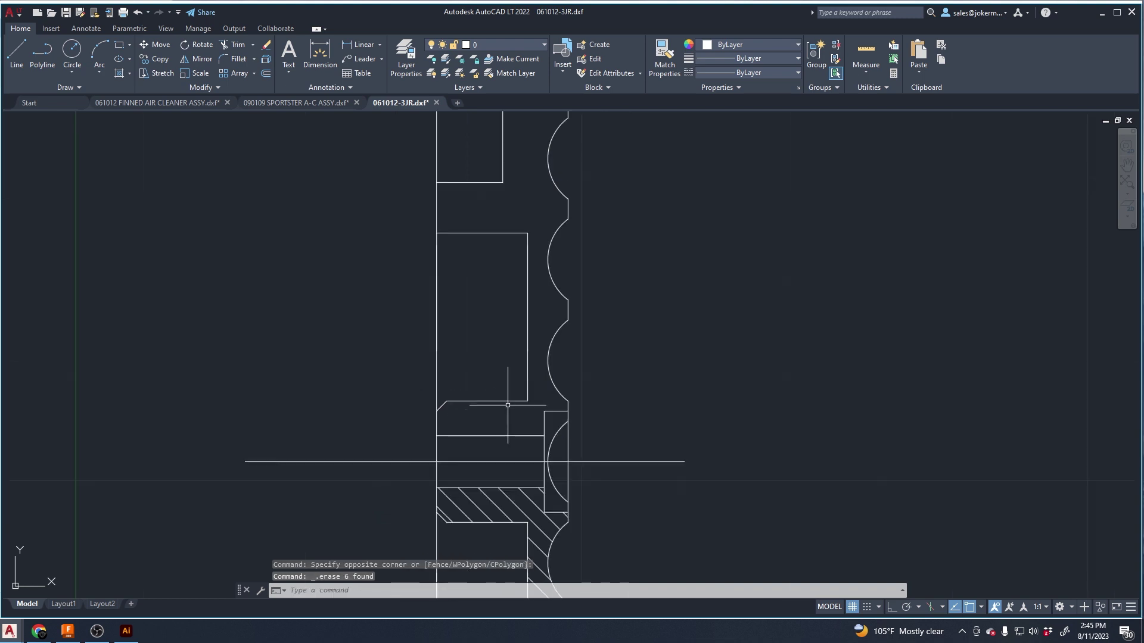
scroll(507, 405, down, 4)
middle_drag(503, 336, 510, 277)
click(744, 386)
click(577, 506)
key(Delete)
click(577, 504)
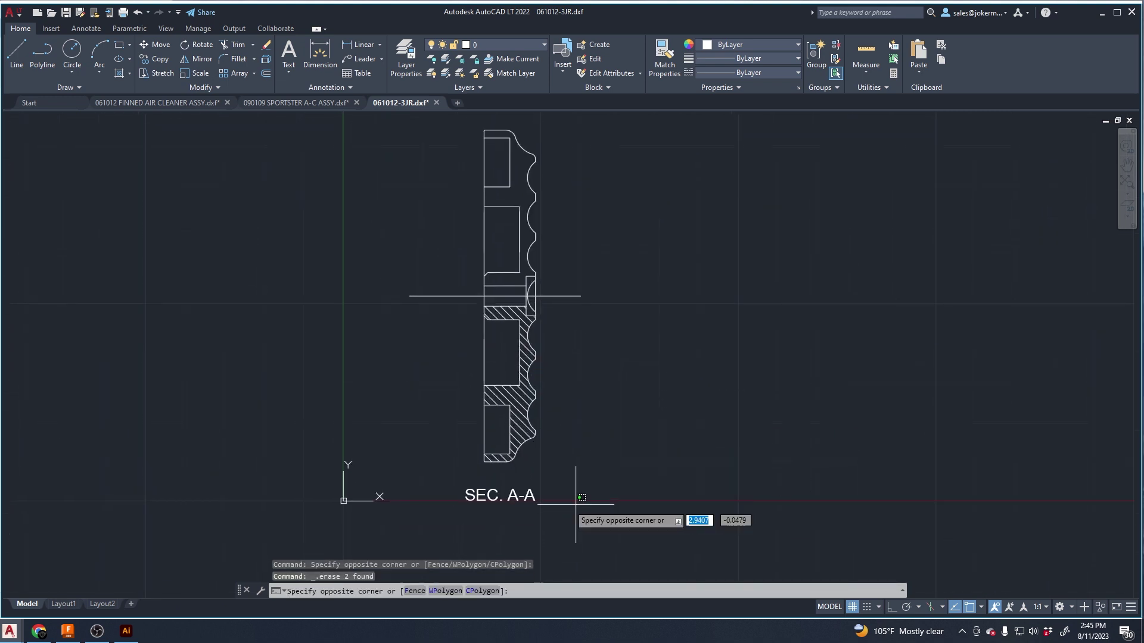
click(437, 481)
key(Delete)
scroll(519, 460, down, 2)
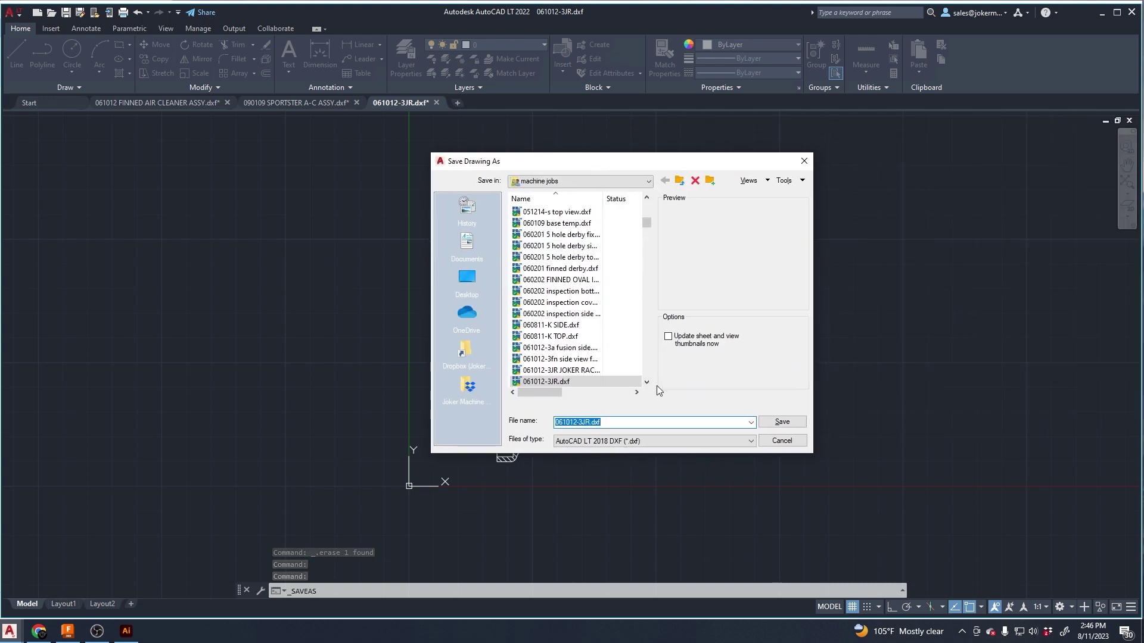
Enter 061012-3JR SIDE as the new drawing's file name.
text(6101)
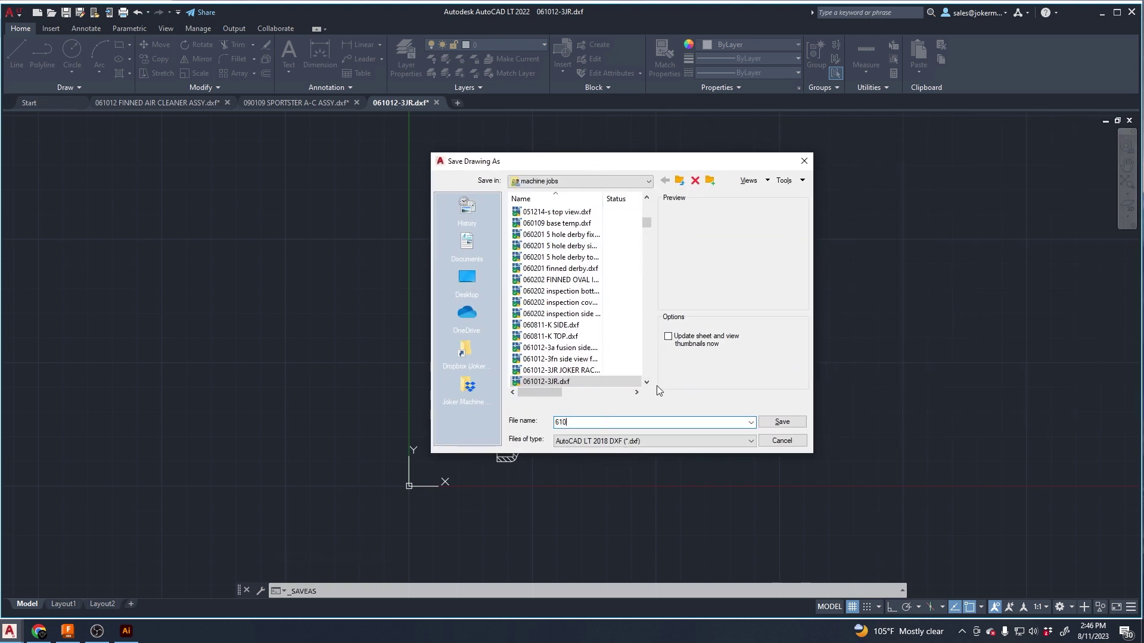
key(BackSpace)
key(BackSpace)
key(BackSpace)
text(06101)
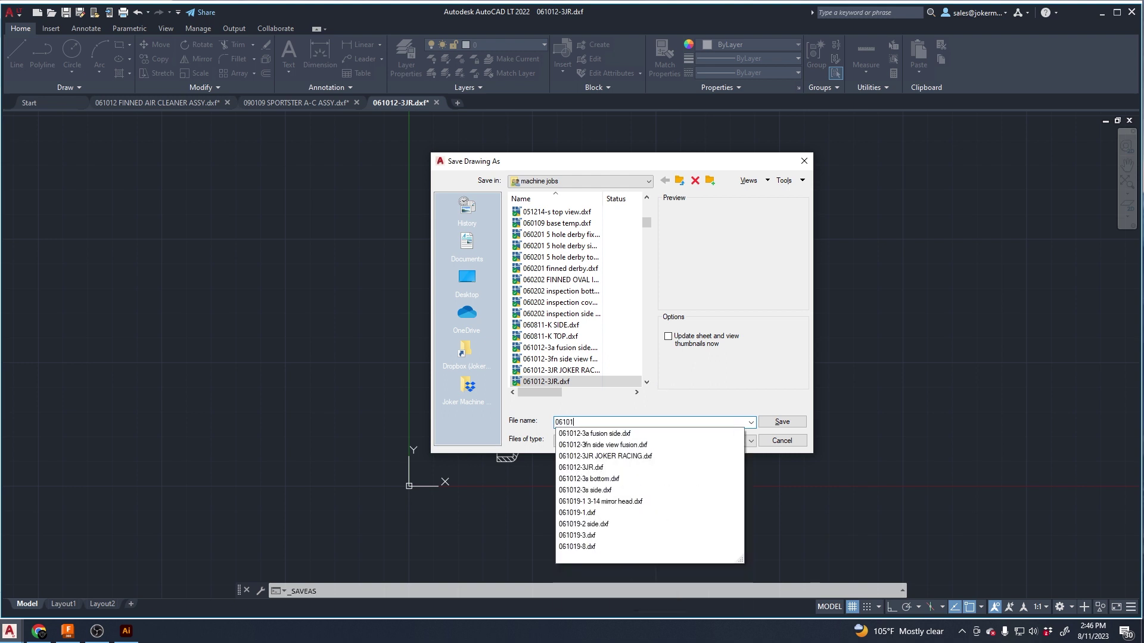
text(2-3JR )
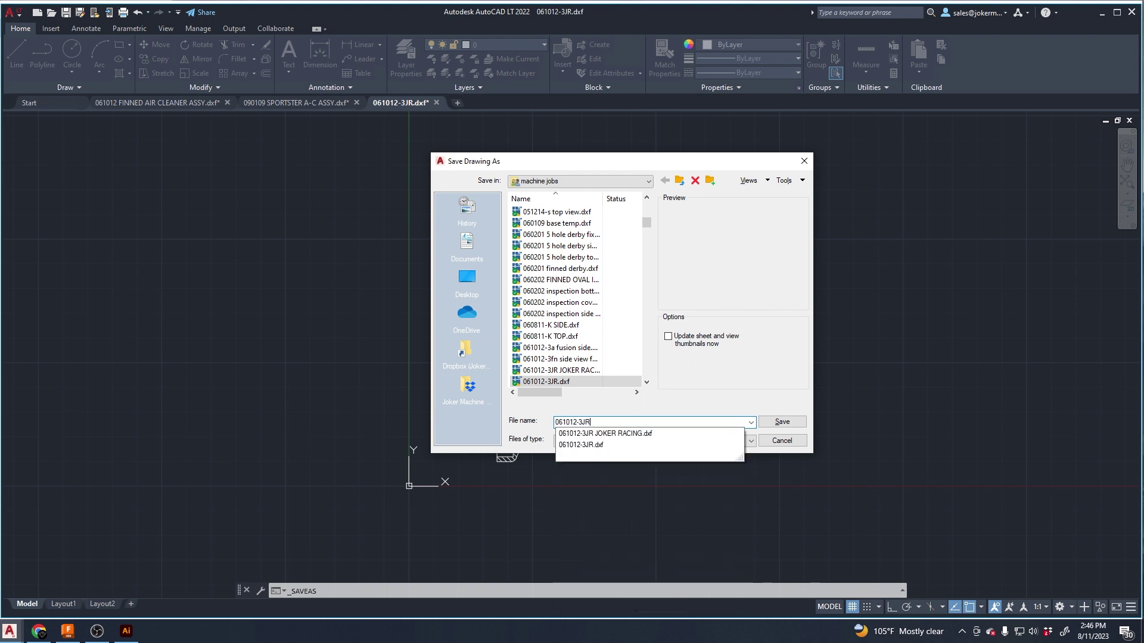
text(SIDE)
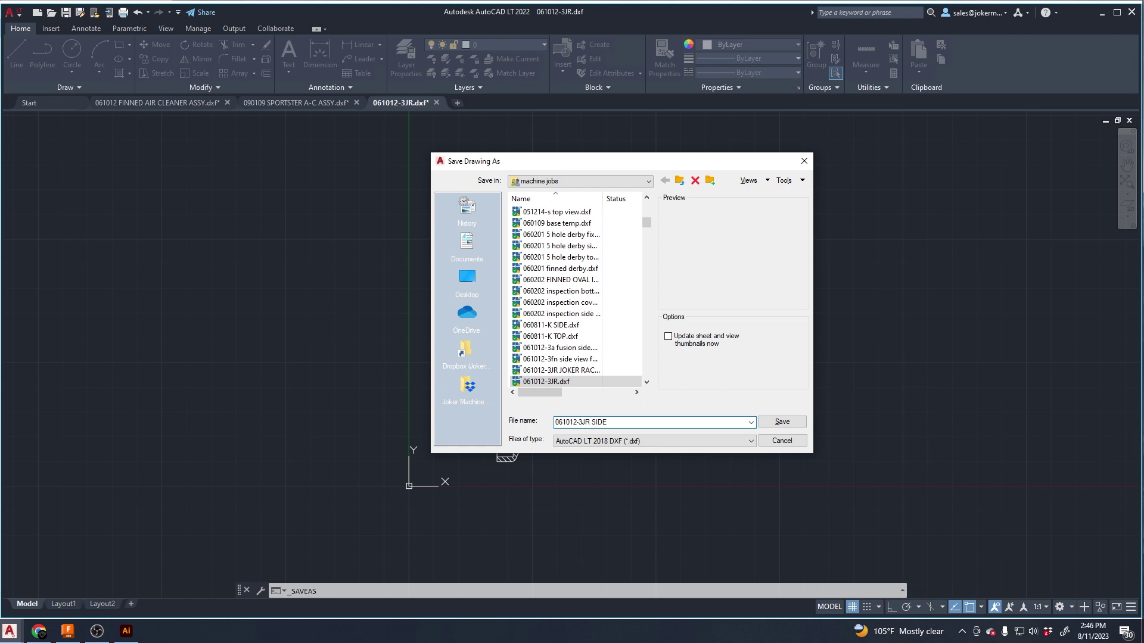
Save 061012-3JR SIDE, then select the Joker Racing circle in the Sportster assembly drawing.
key(Return)
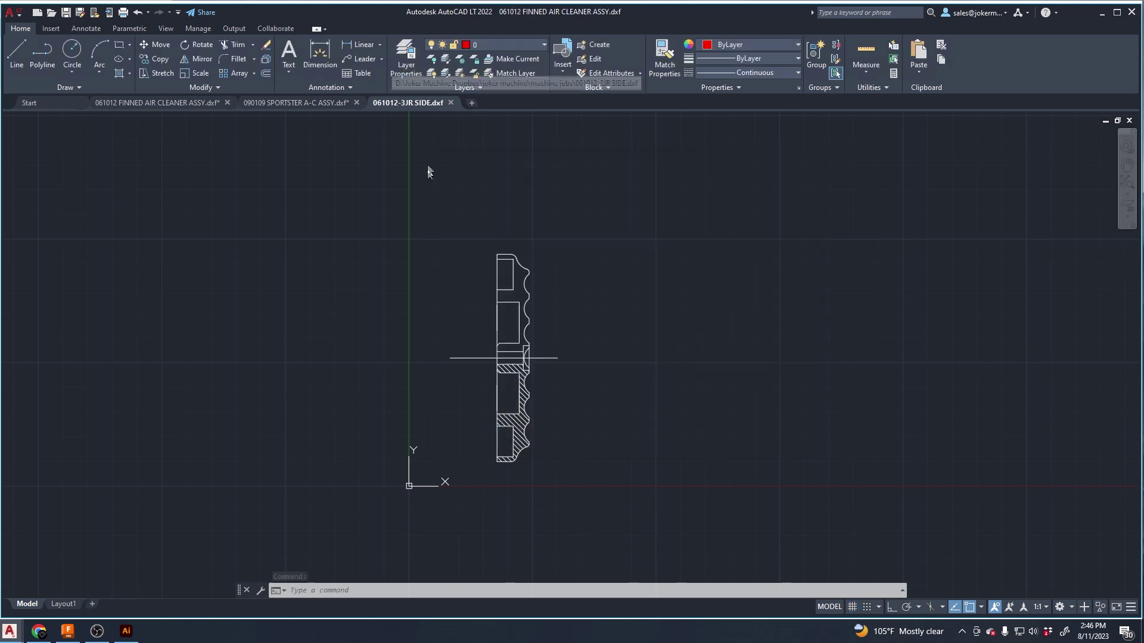
click(333, 104)
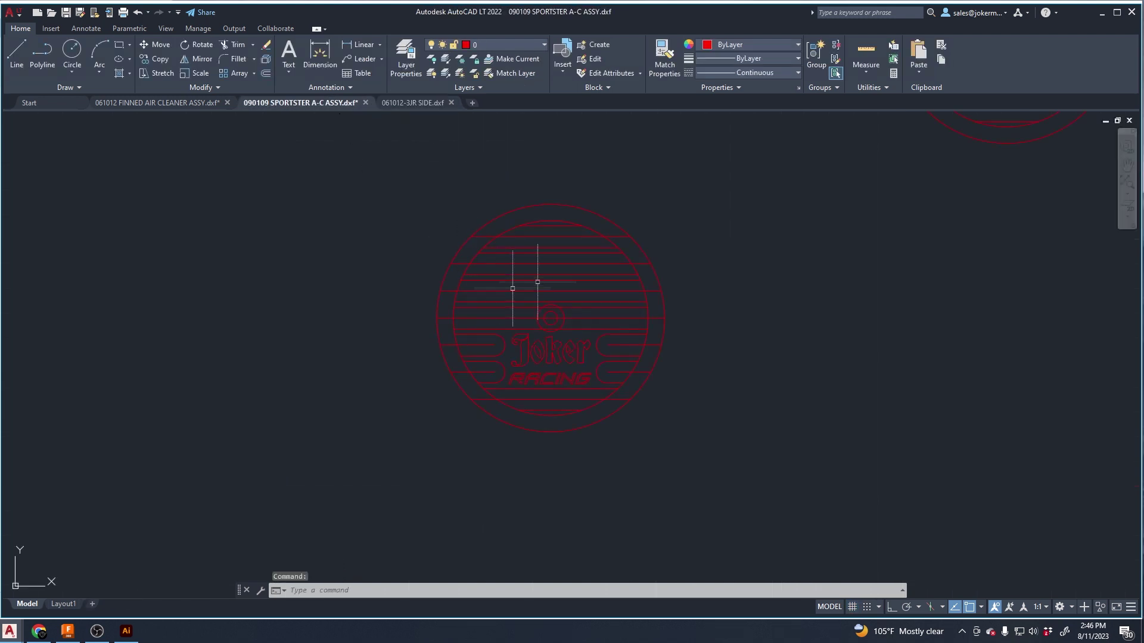
click(728, 190)
click(379, 446)
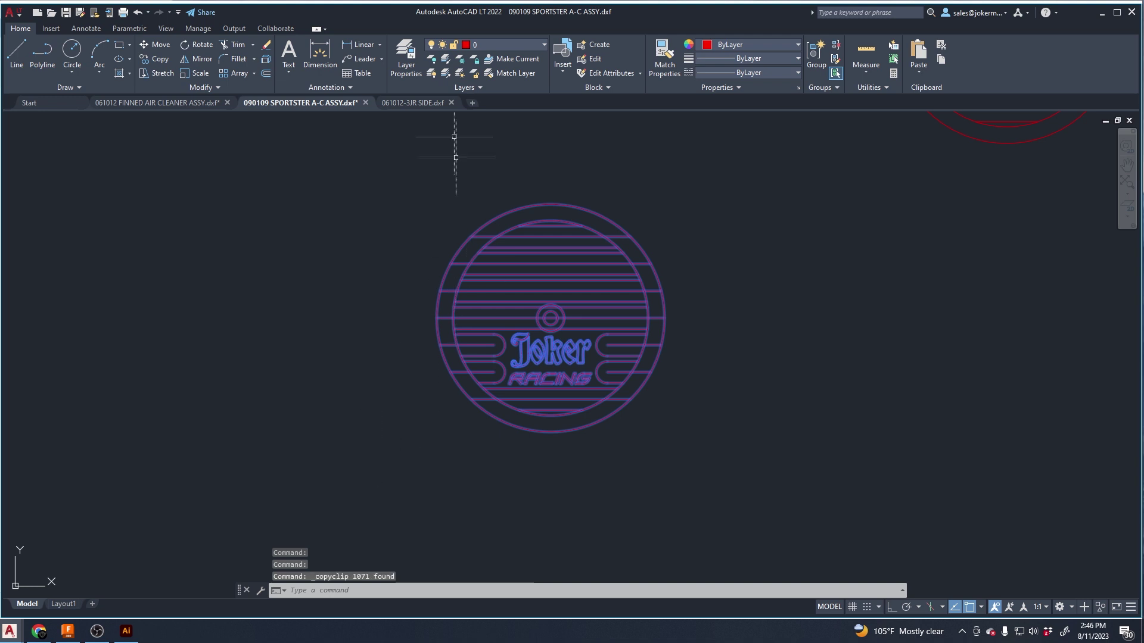
In 061012-3JR SIDE, replace the side-profile part with the pasted Joker Racing circle.
click(413, 102)
click(571, 212)
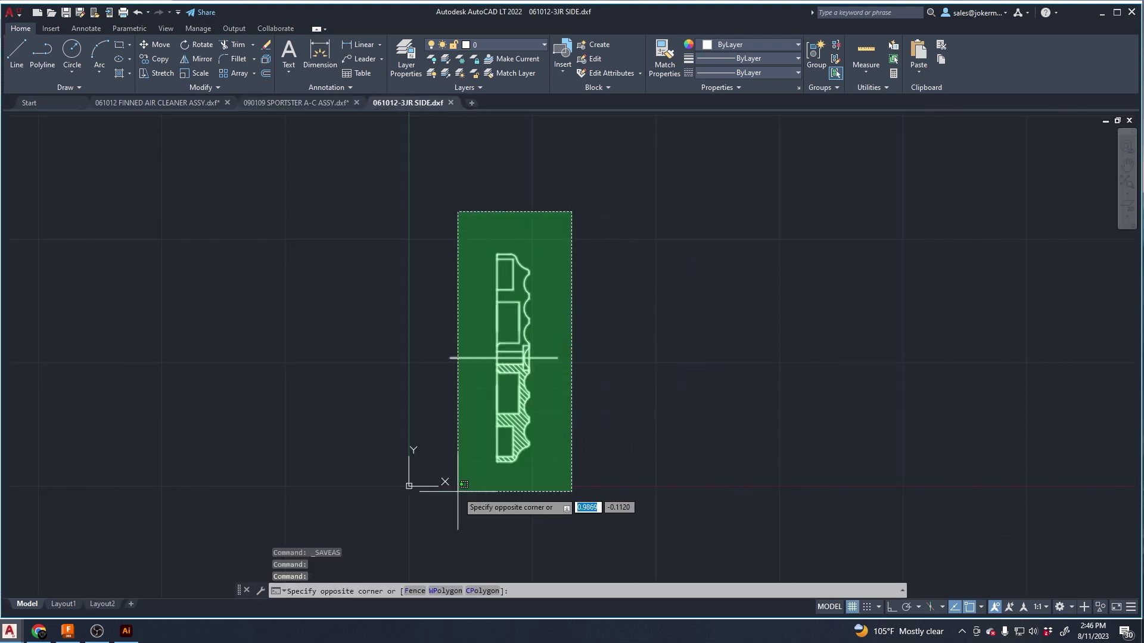
click(451, 494)
key(Delete)
key(ctrl+v)
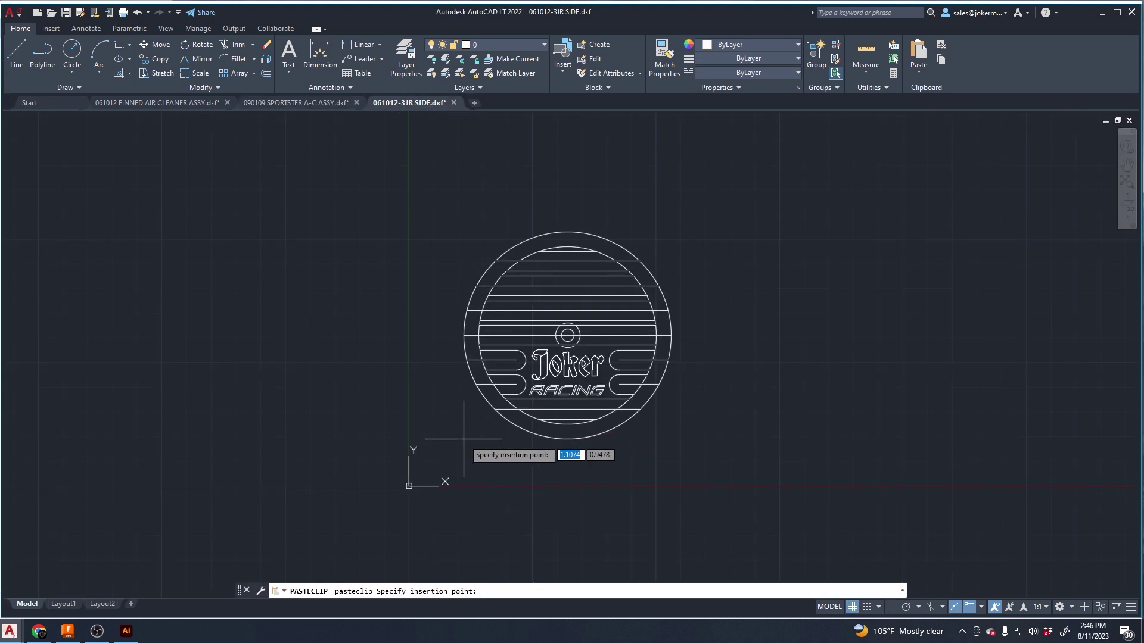
click(447, 454)
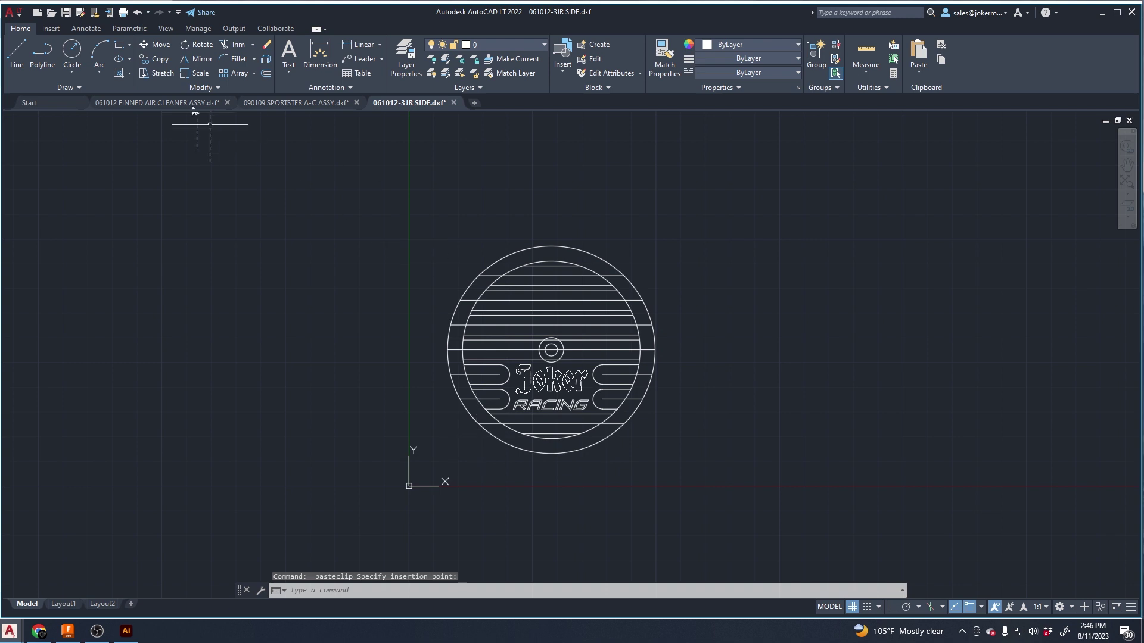
Save the drawing as 061012-3JR TOP.dxf.
click(79, 13)
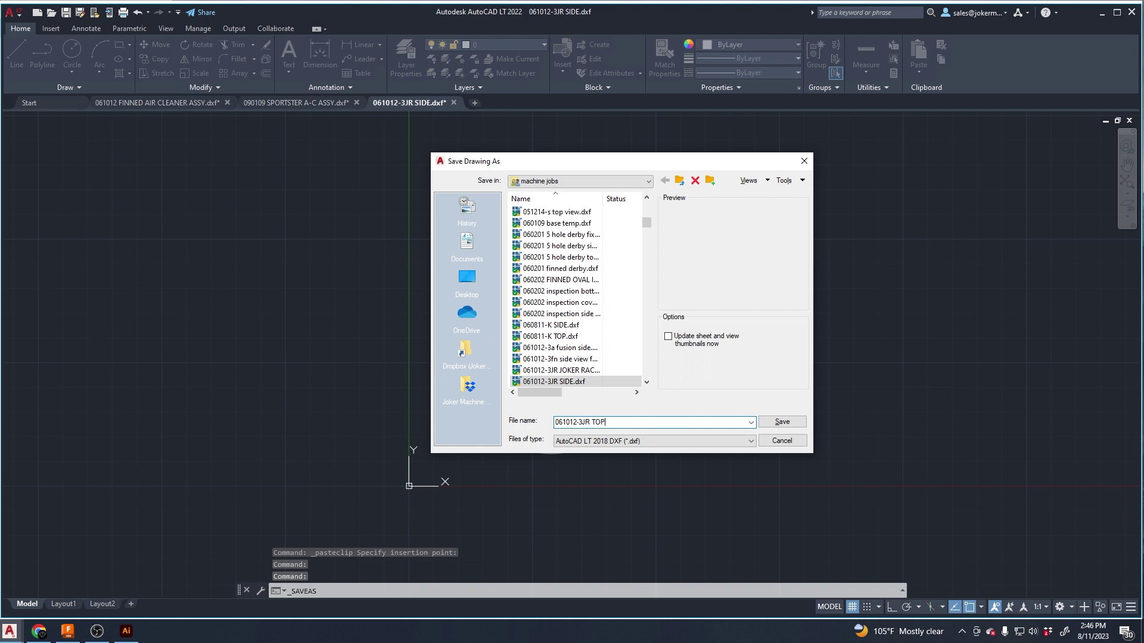
key(Return)
key(Caps_Lock)
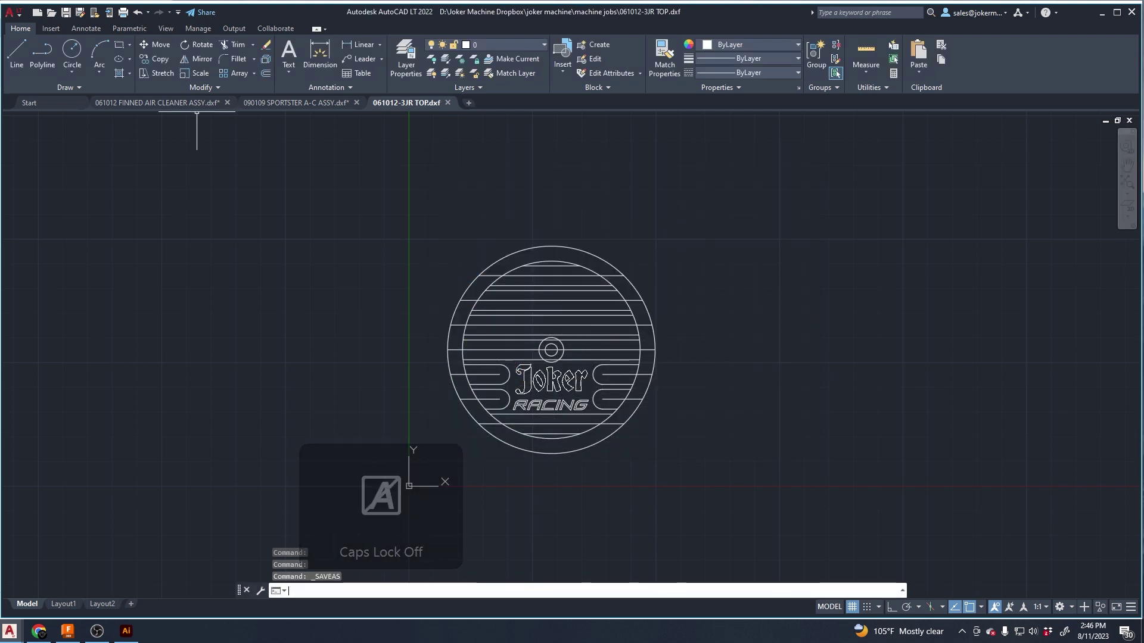
key(alt+Tab)
click(59, 12)
Place 061012-3JR TOP.dxf on the artboard and move the Joker Racing group toward the centre.
click(121, 227)
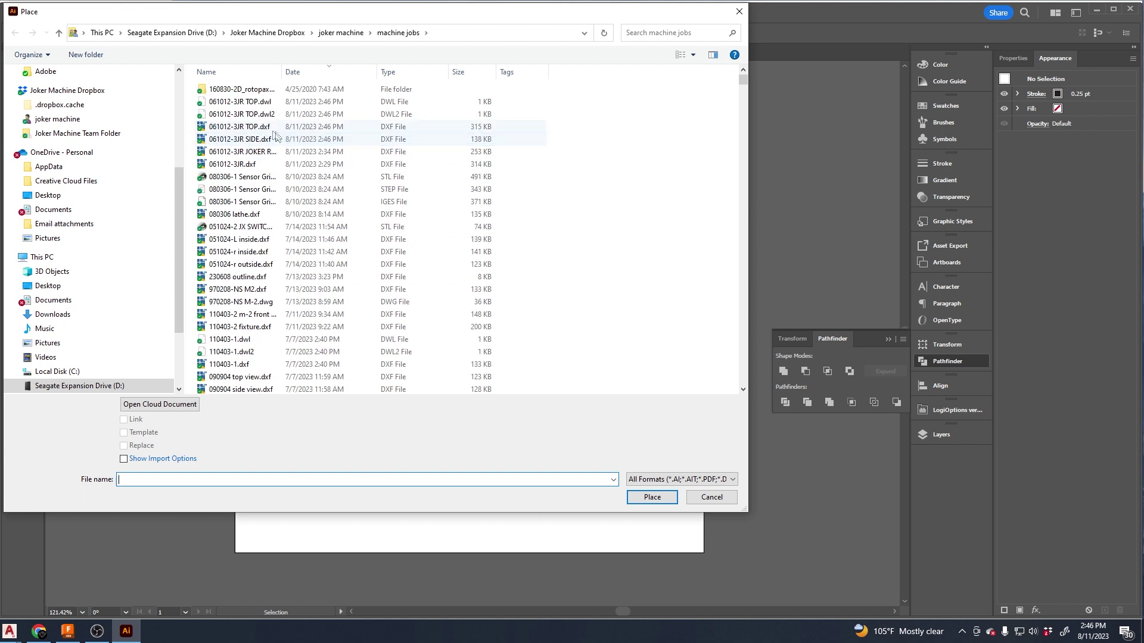
double_click(268, 128)
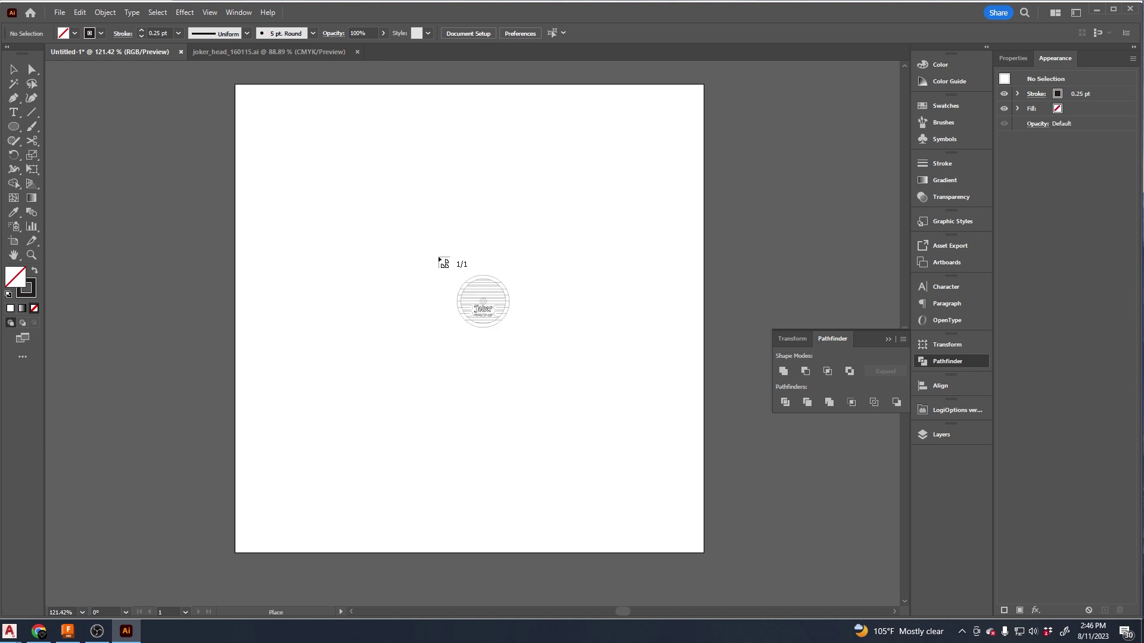
click(438, 256)
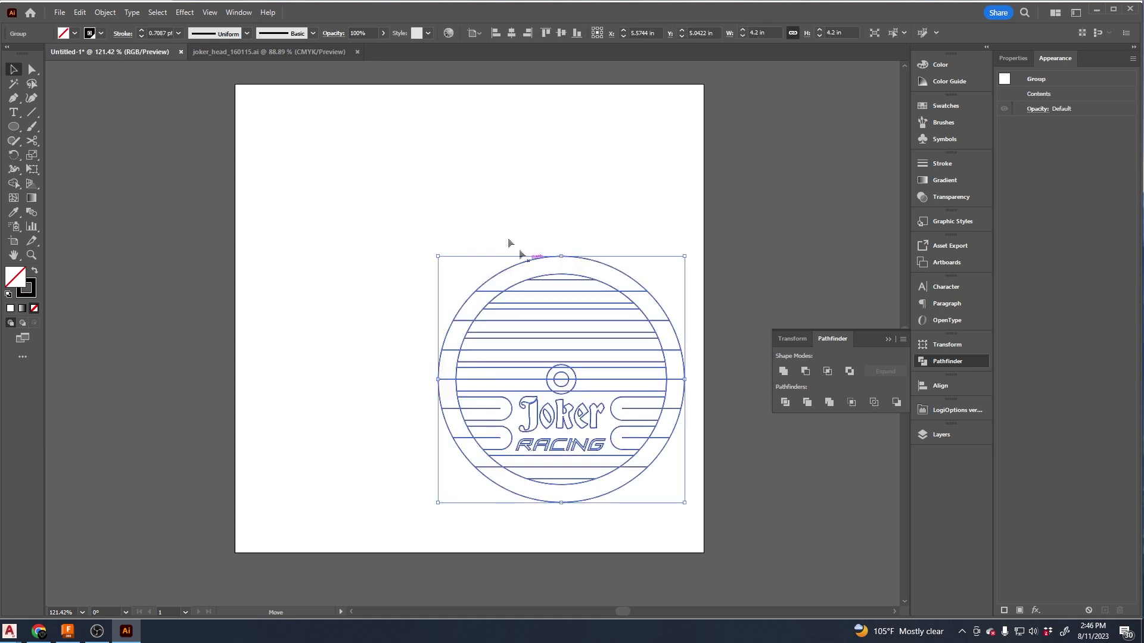
drag(511, 243, 425, 178)
click(666, 256)
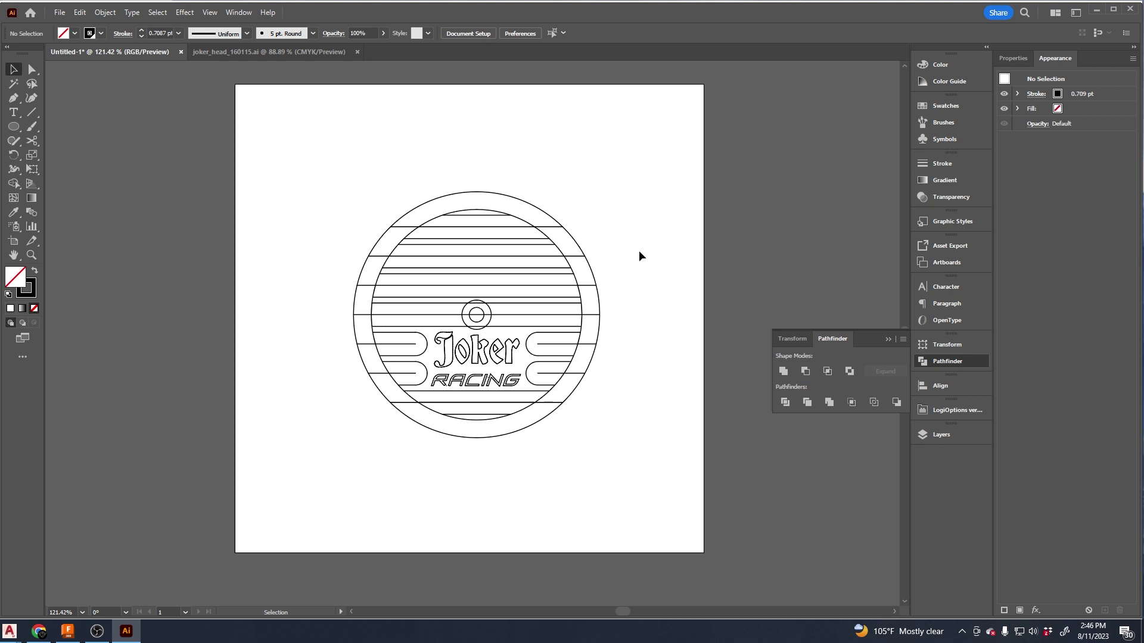
click(534, 206)
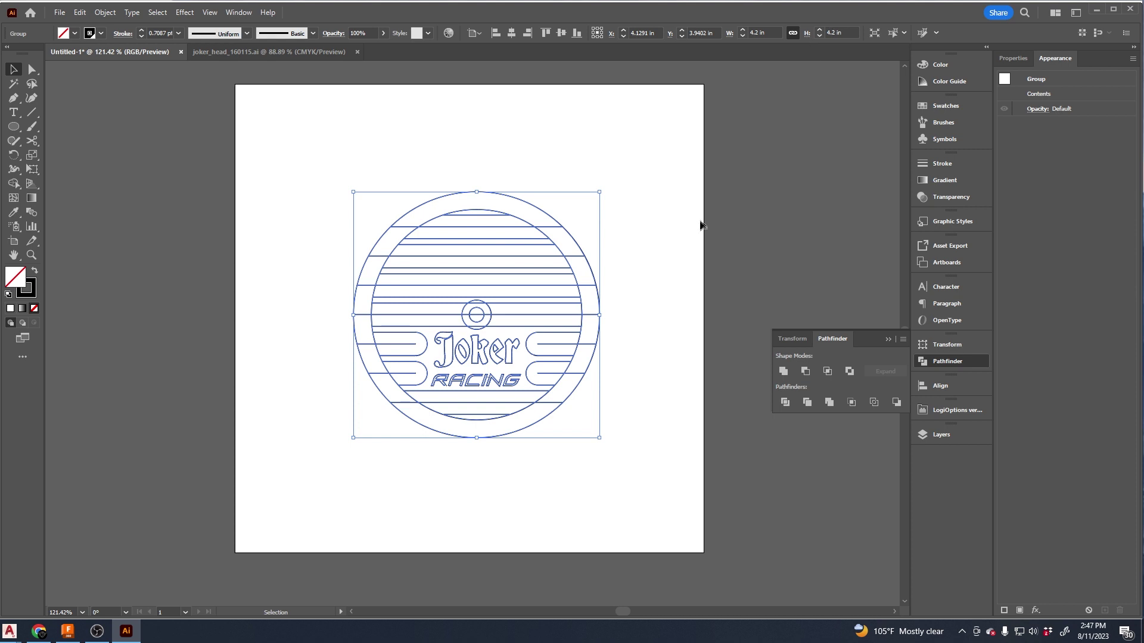
Set the stroke weight of all the circle artwork to 0.5 pt.
click(518, 469)
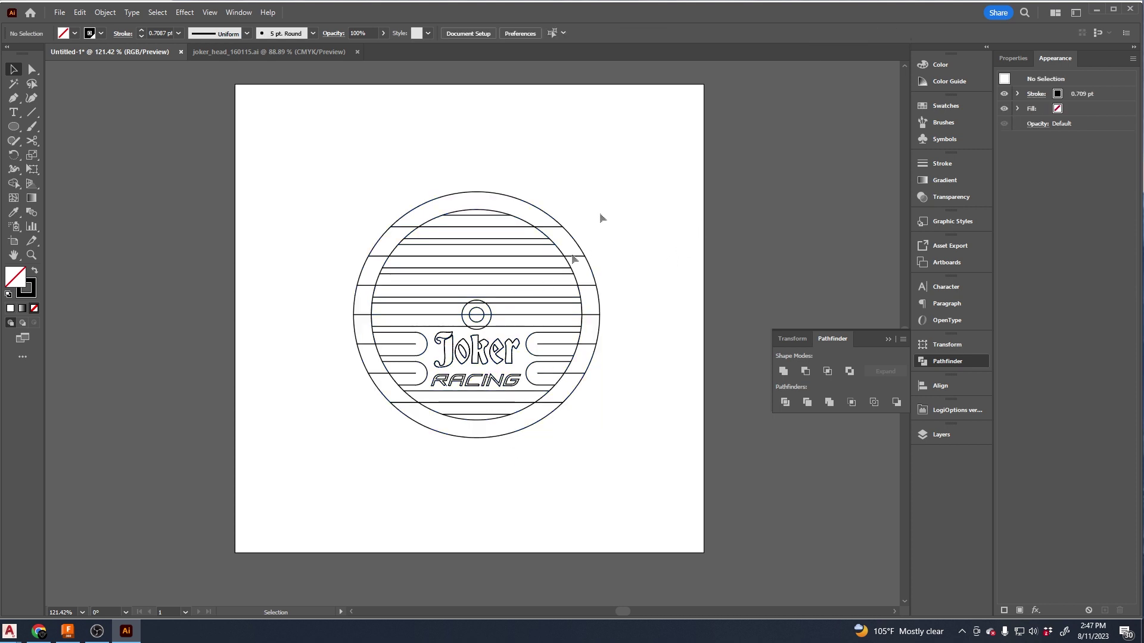
drag(670, 169, 328, 475)
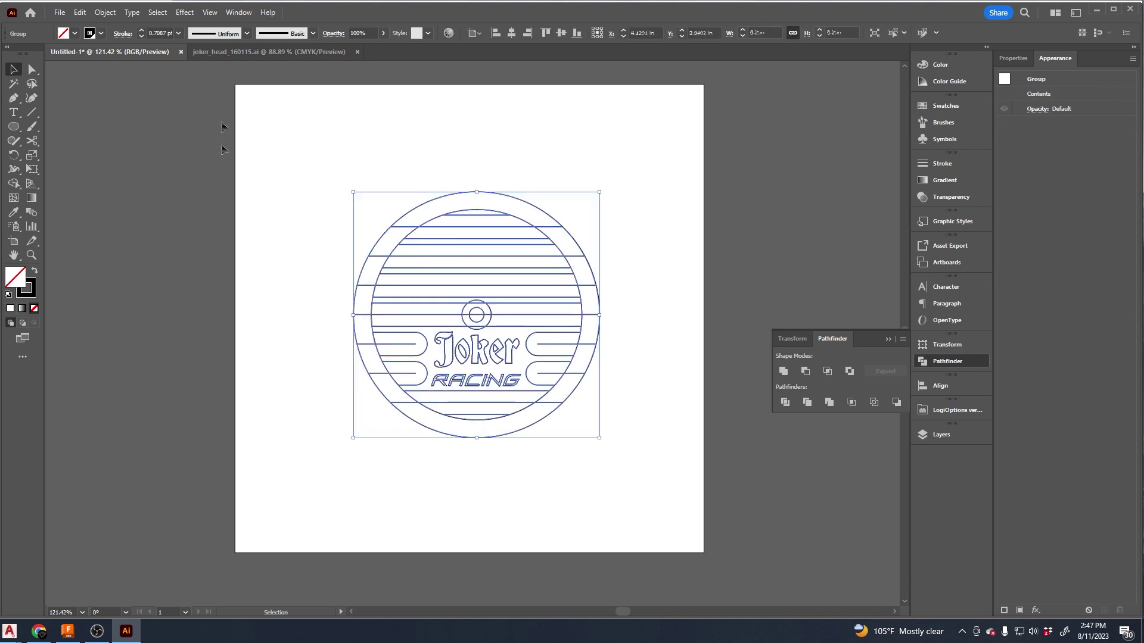
click(178, 33)
click(194, 71)
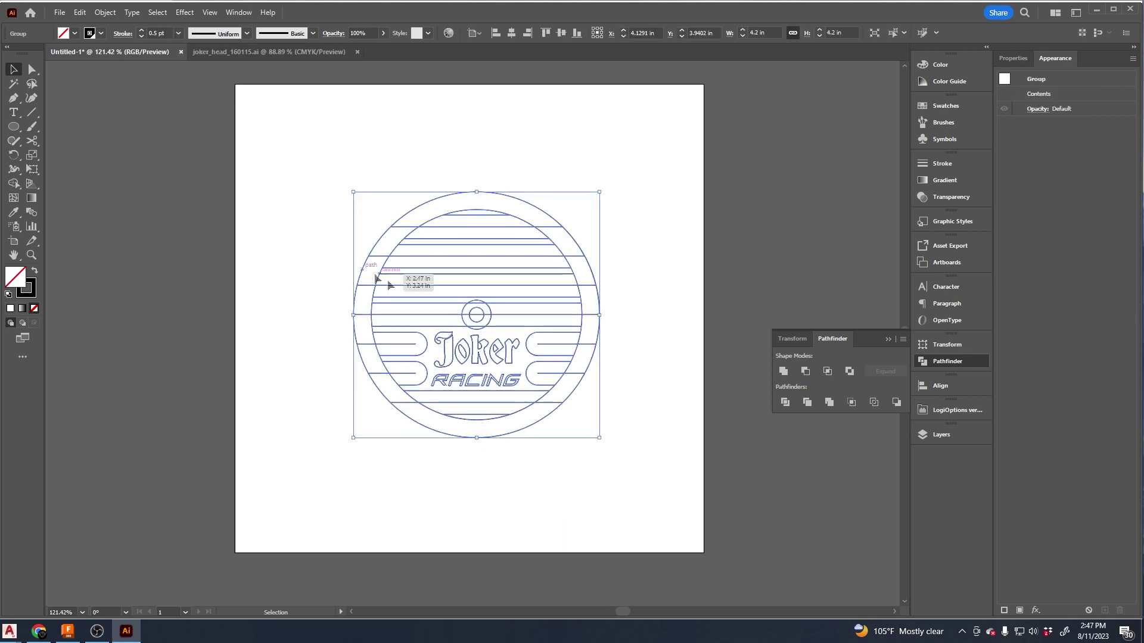
scroll(438, 303, down, 2)
alt+scroll(465, 298, up, 5)
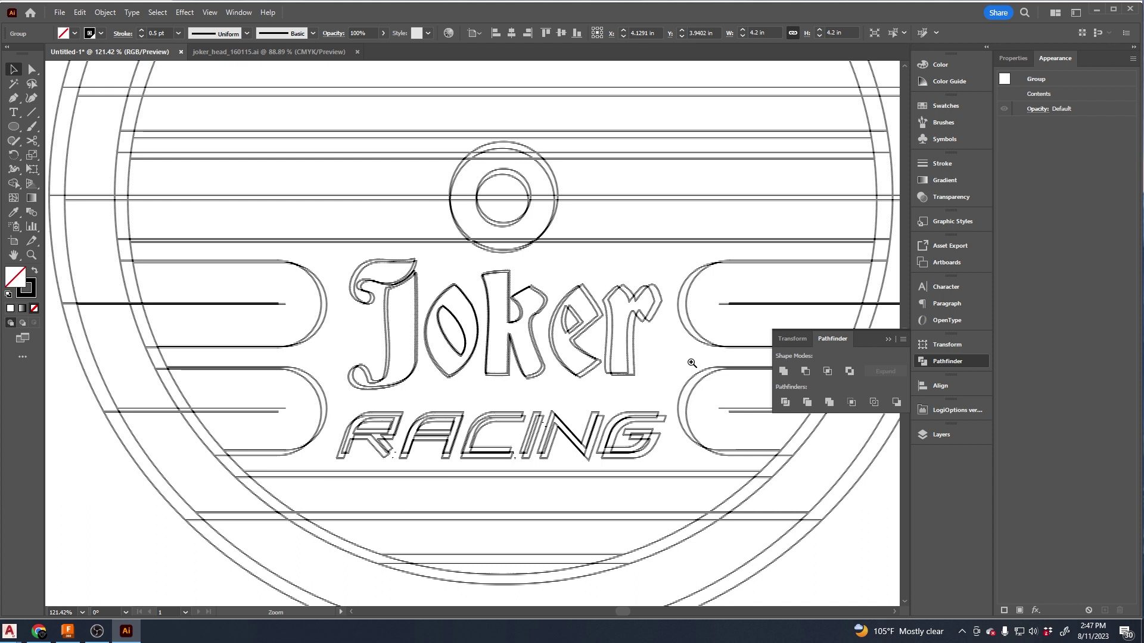
Delete the Joker RACING lettering paths using Direct Selection.
key(a)
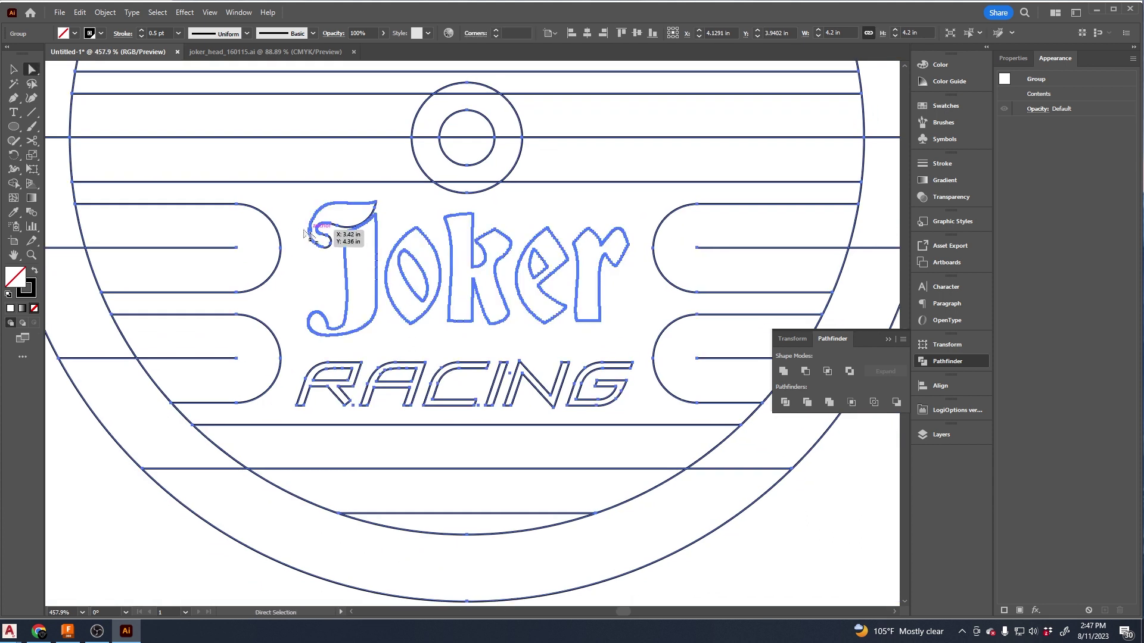
click(296, 196)
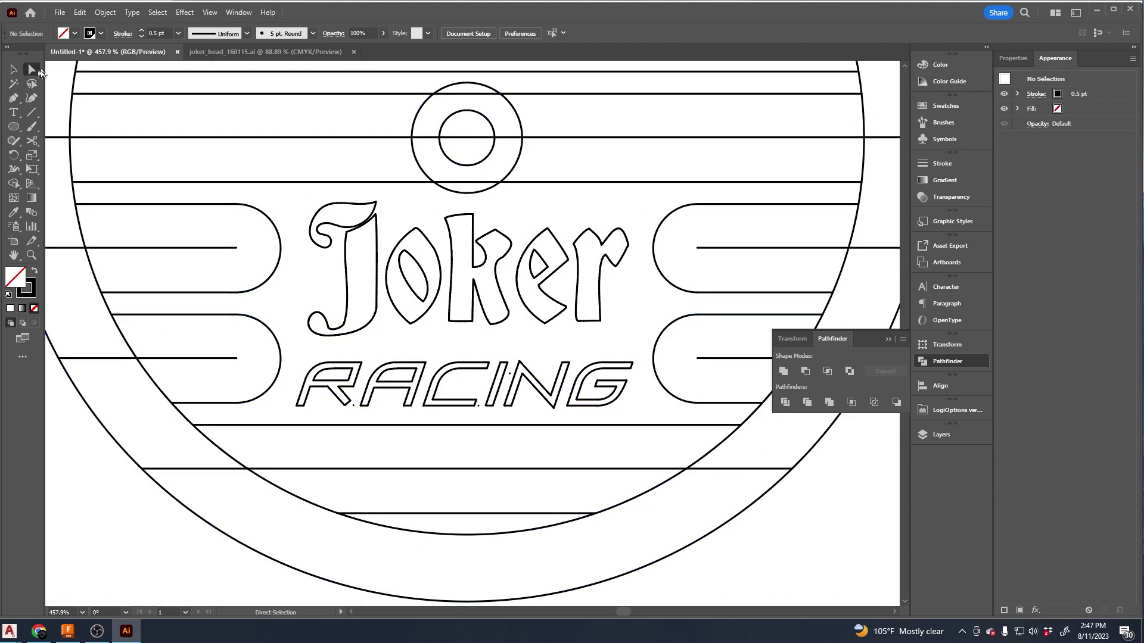
drag(316, 224, 639, 421)
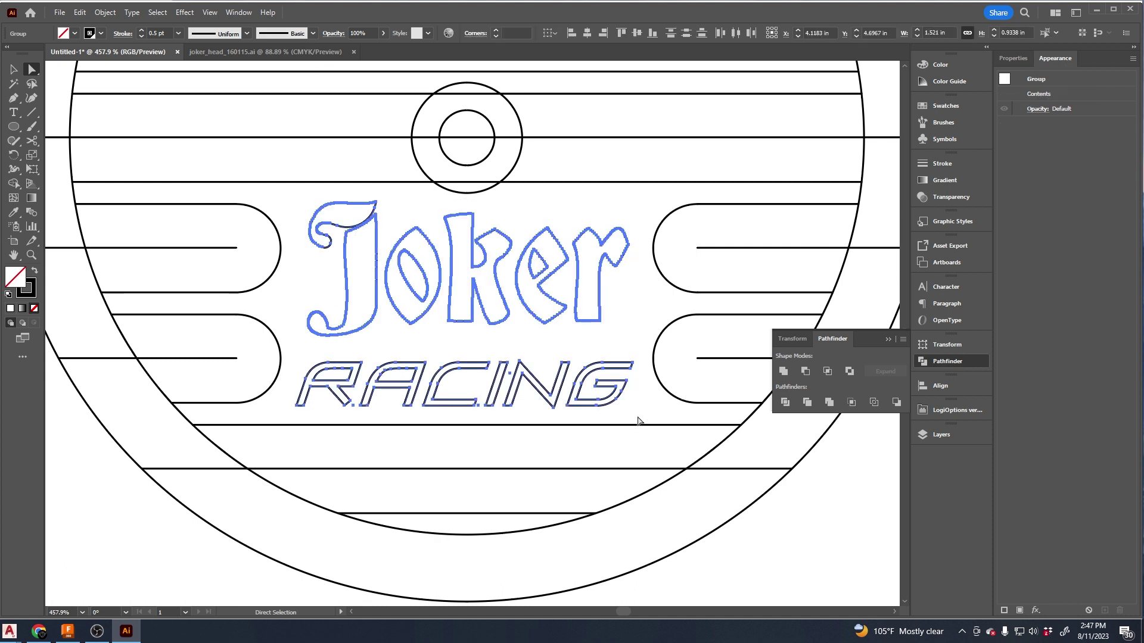
key(Delete)
Paste the joker head from joker_head_160115 into the circle drawing and centre it.
click(265, 51)
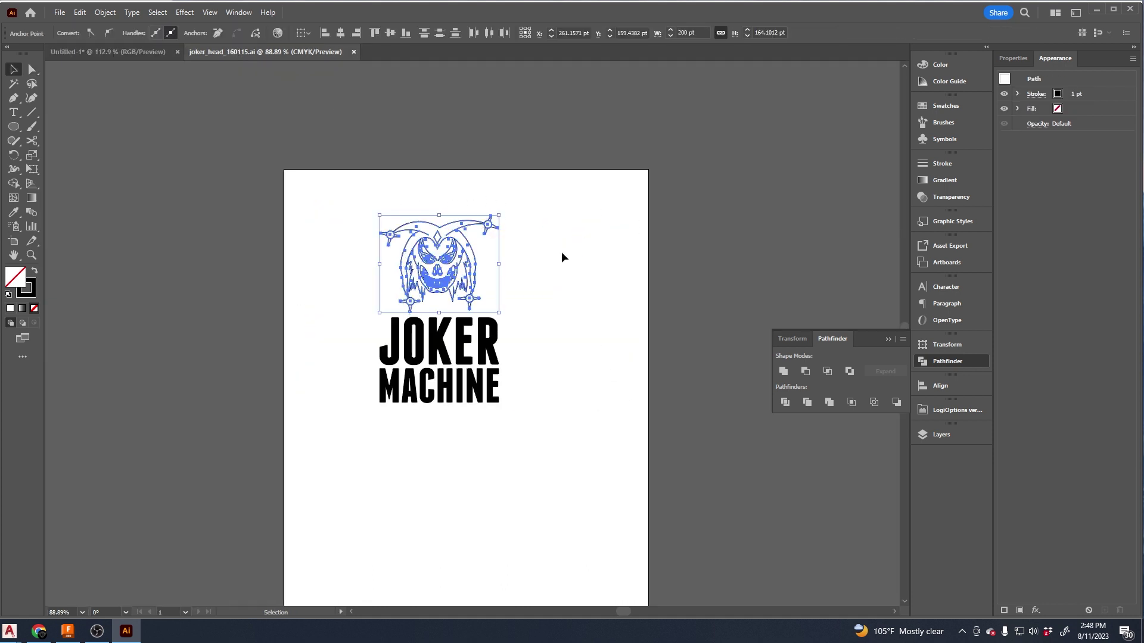
click(140, 52)
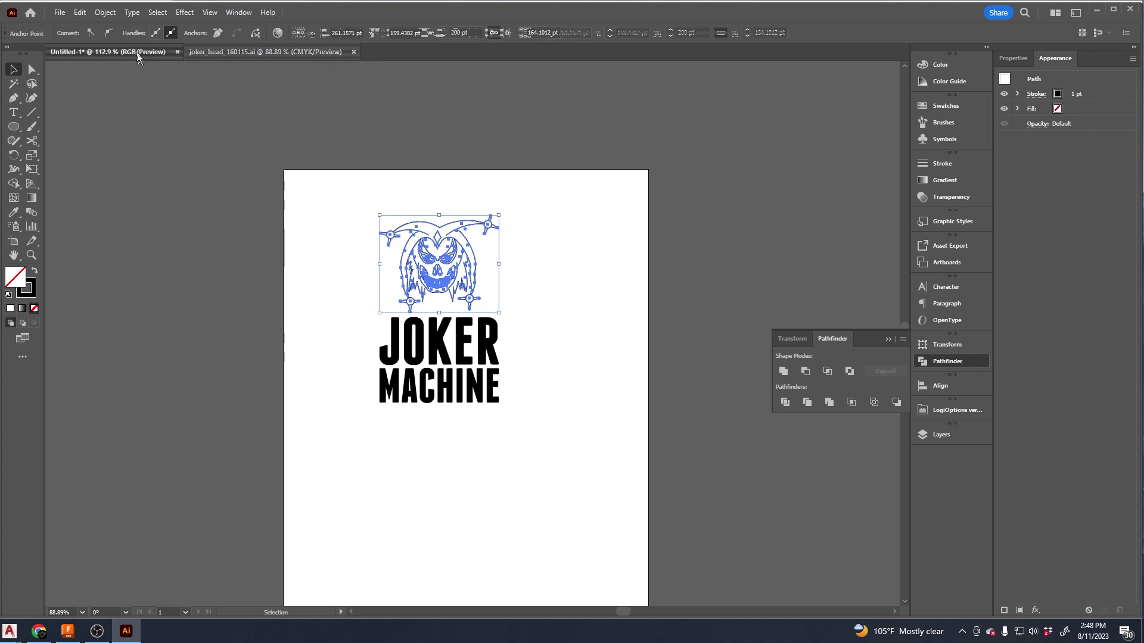
key(ctrl+v)
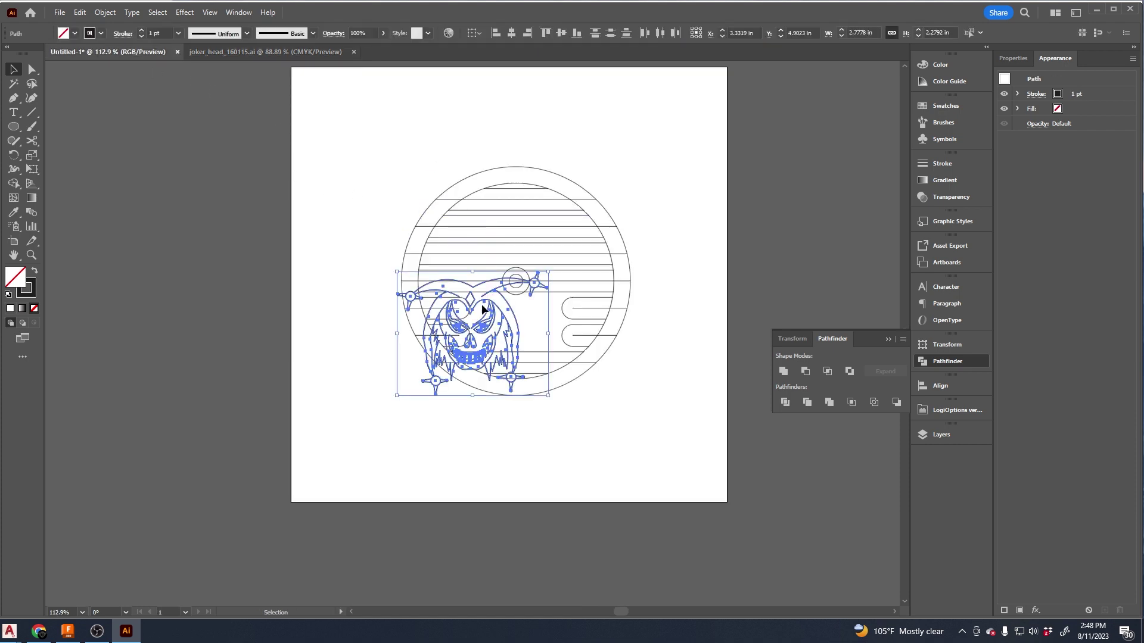
drag(485, 307, 526, 298)
click(472, 149)
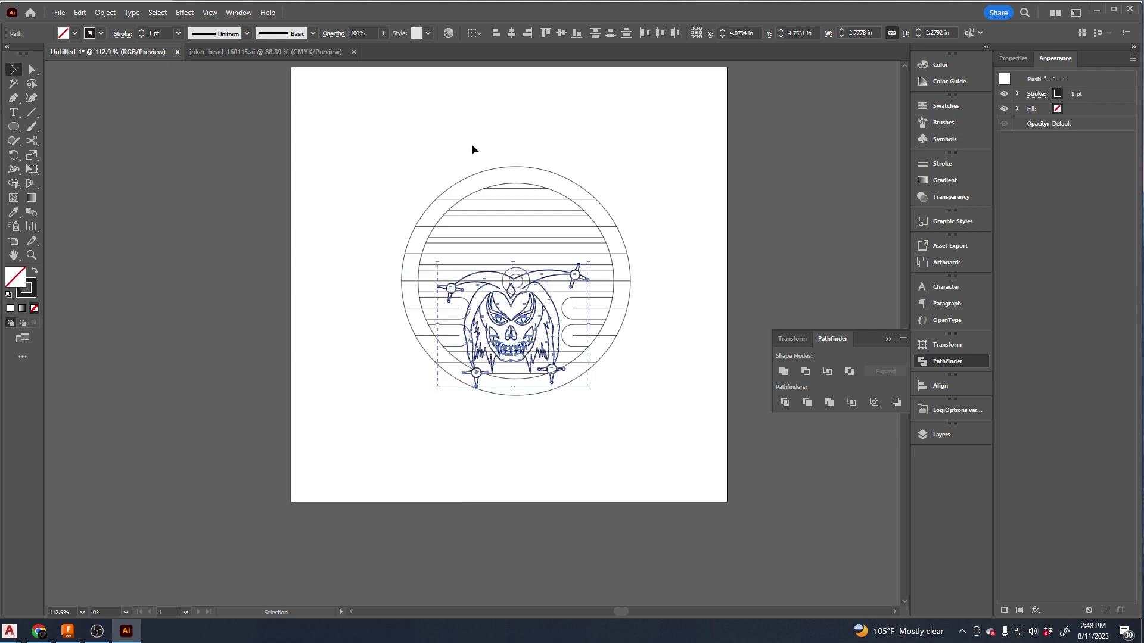
Draw a vertical centre line through the circle as an alignment guide.
key(backslash)
key(ctrl+z)
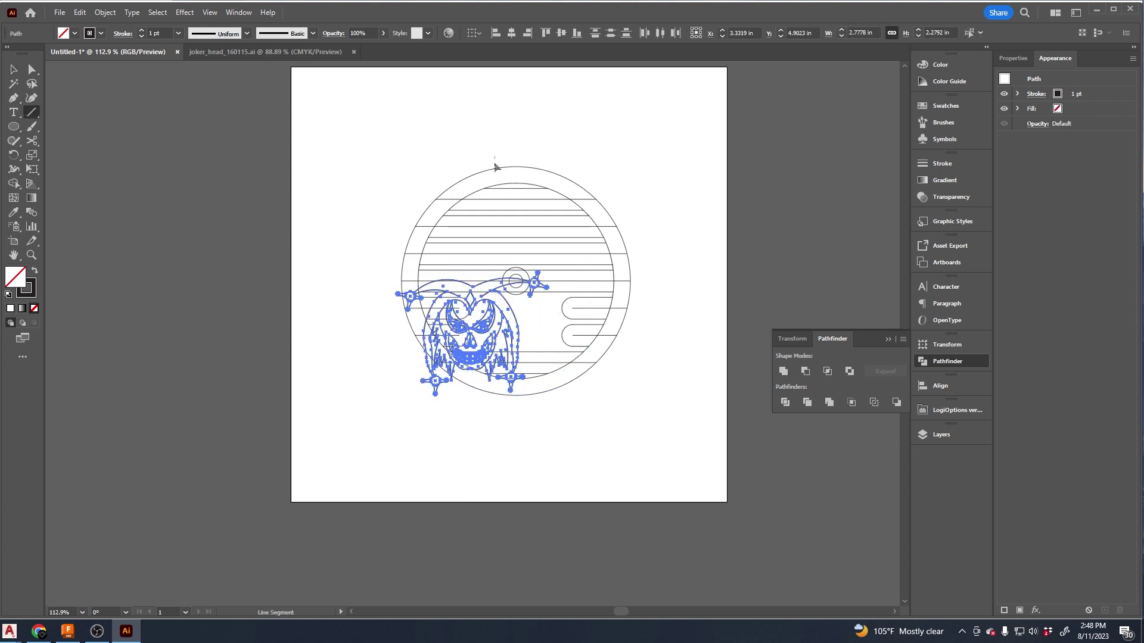
key(v)
key(ctrl+shift+z)
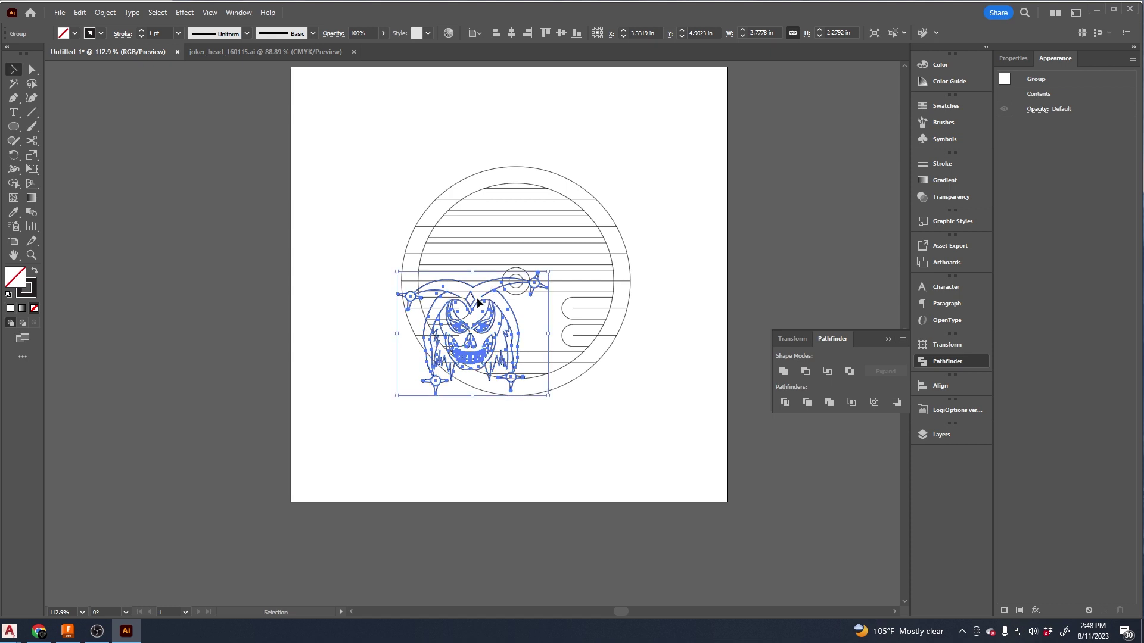
click(471, 155)
key(backslash)
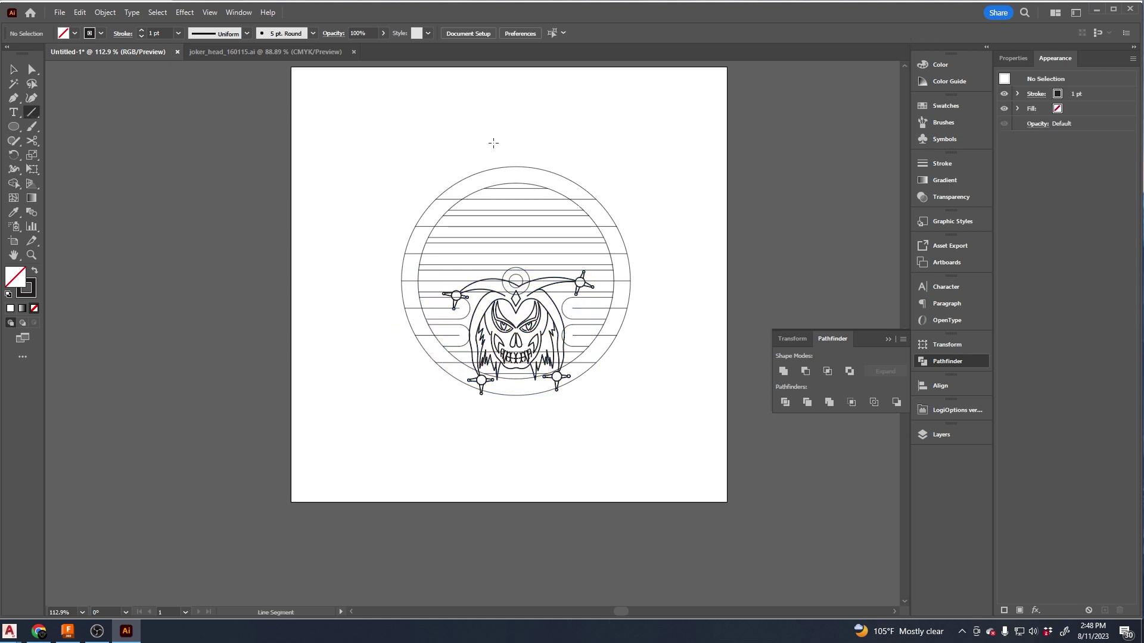
shift+drag(519, 247, 566, 465)
key(v)
drag(395, 147, 631, 469)
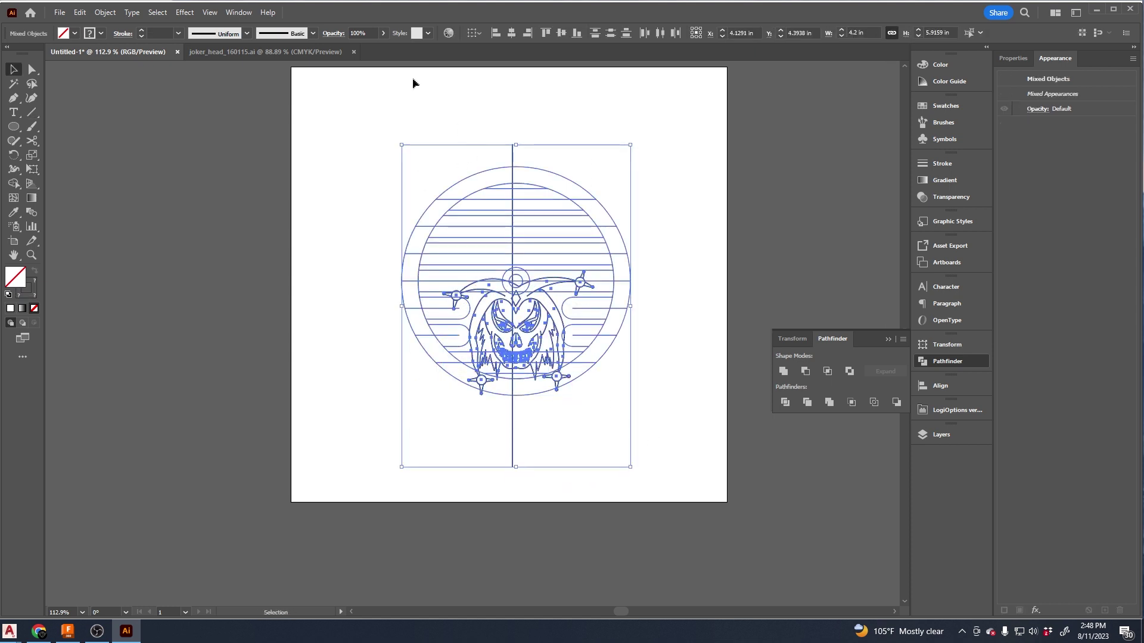
click(674, 368)
Scale the joker head group down from its top and bottom handles.
click(583, 225)
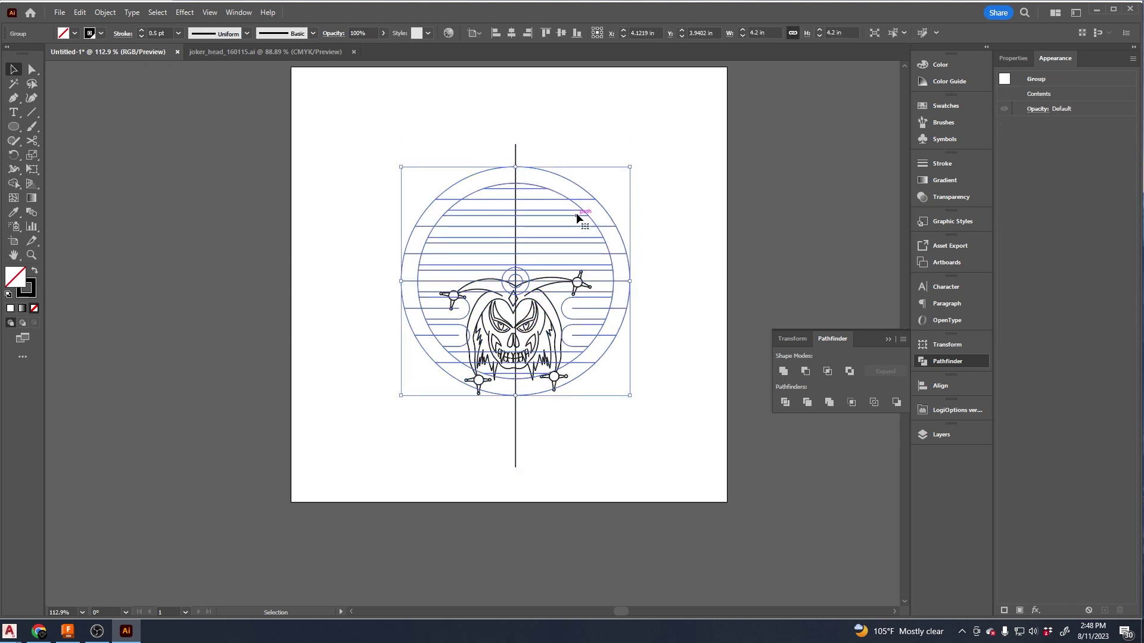
key(ctrl+shift+a)
alt+scroll(548, 290, up, 5)
click(527, 197)
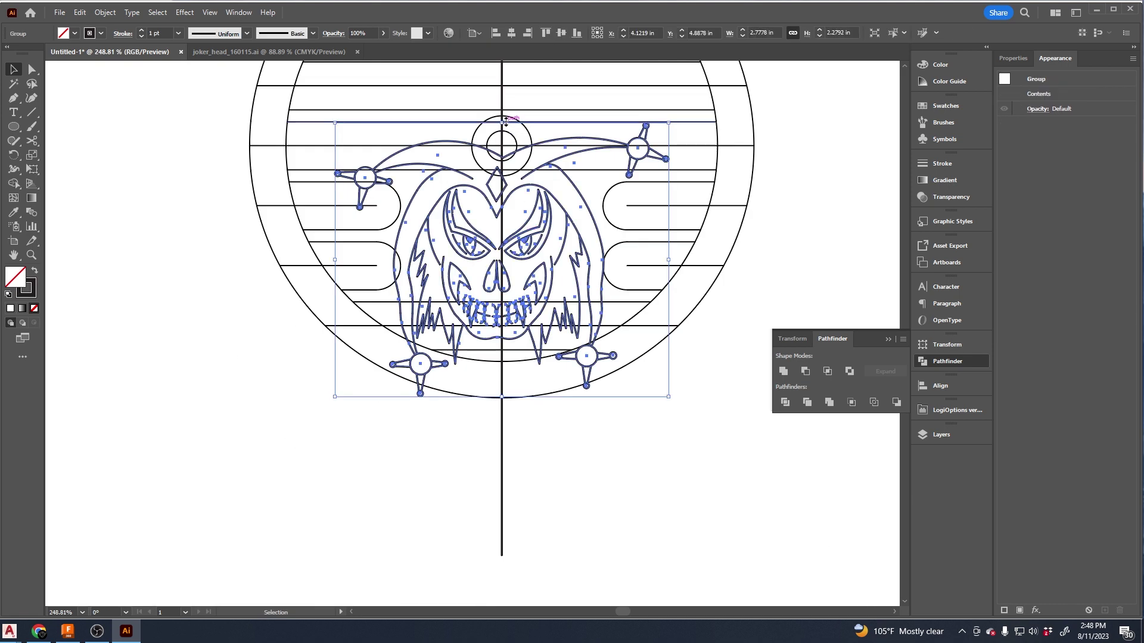
shift+drag(506, 122, 505, 171)
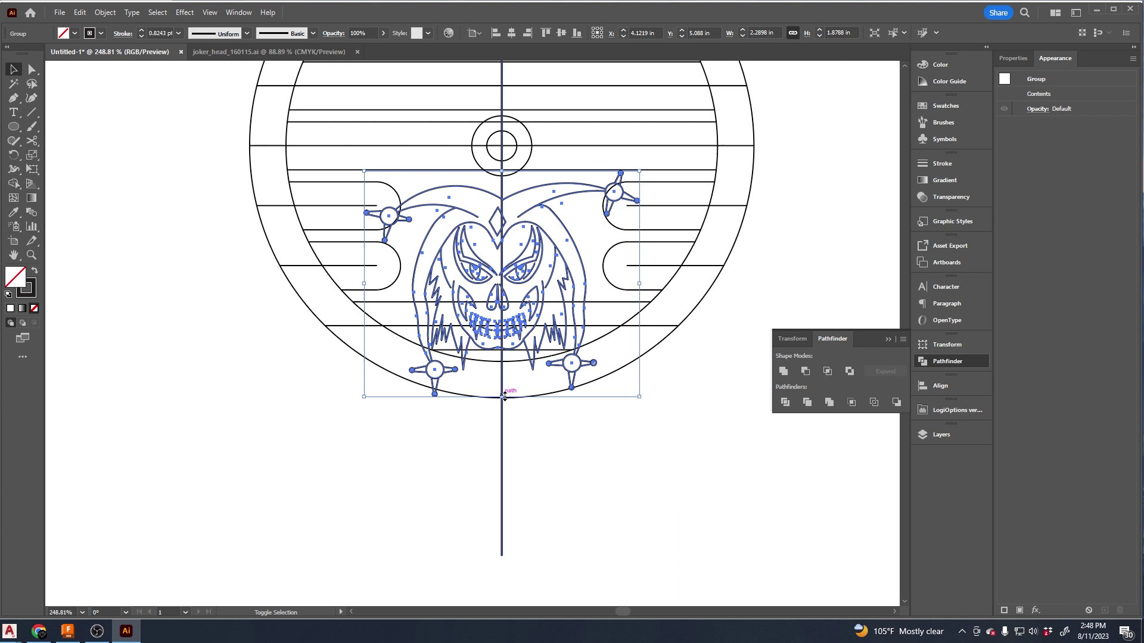
shift+drag(505, 396, 507, 302)
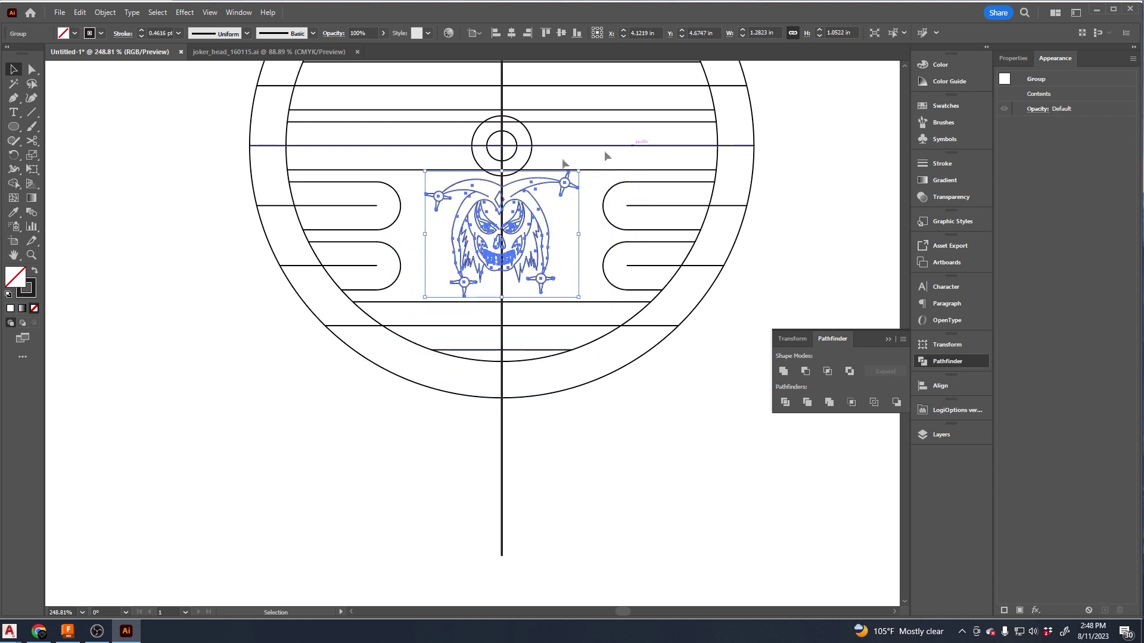
Set the joker head height to 1 in, temporarily removing the centre line.
click(502, 107)
key(Delete)
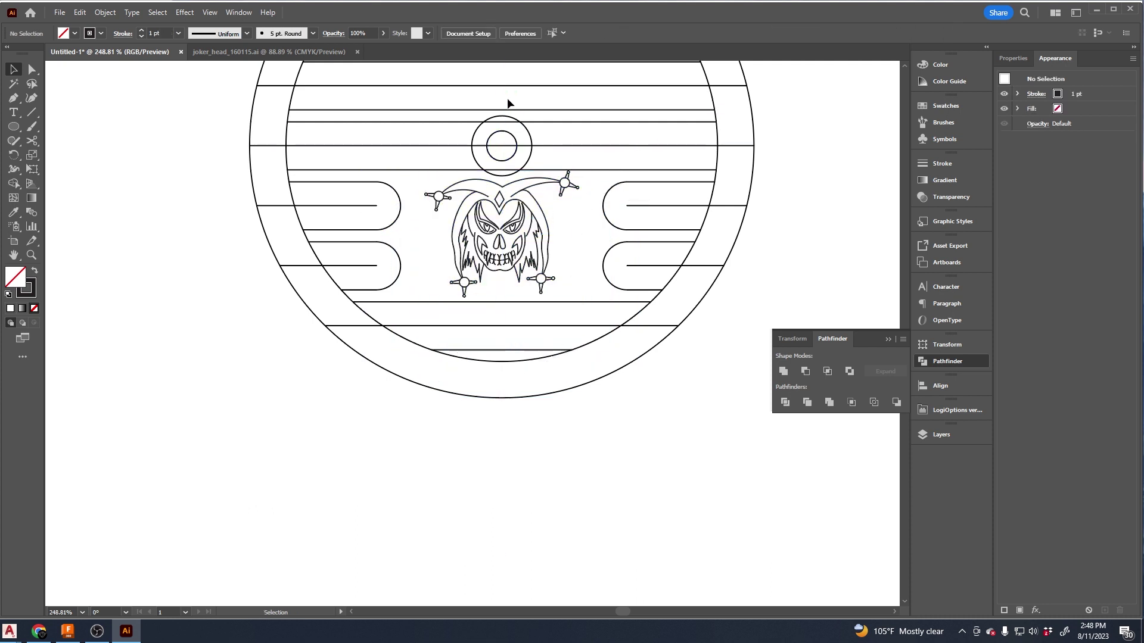
click(535, 203)
text(1)
key(Return)
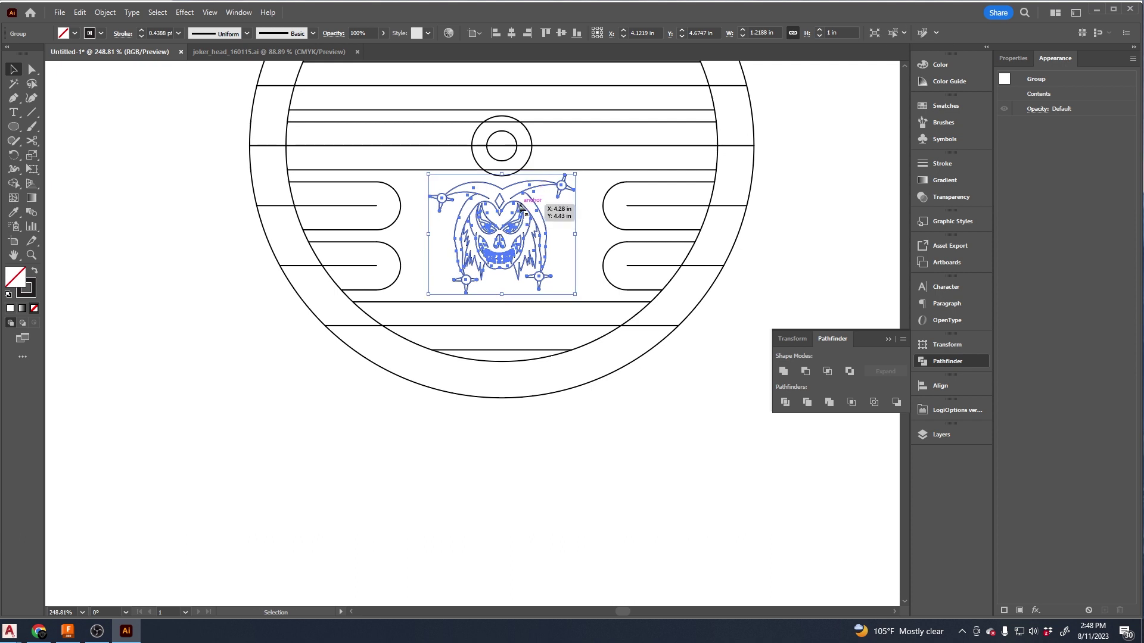
key(ctrl+z)
key(ctrl+z)
key(ctrl+z)
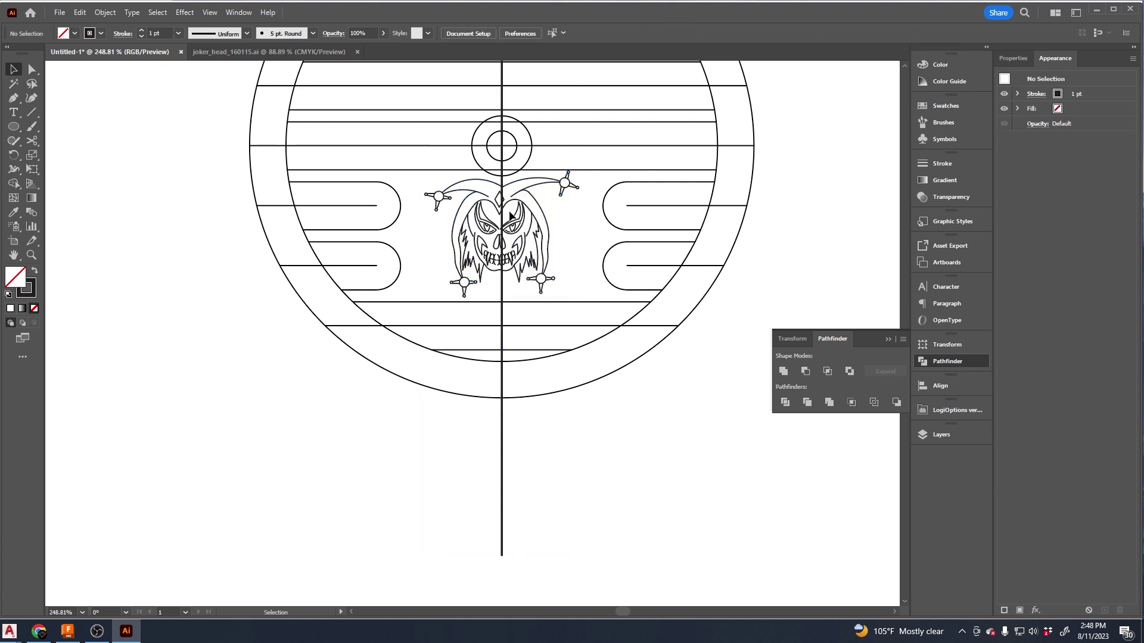
Nudge the joker head 0.02 in onto the vertical centre line, checking alignment in Outline view.
key(ctrl+y)
alt+scroll(509, 216, up, 10)
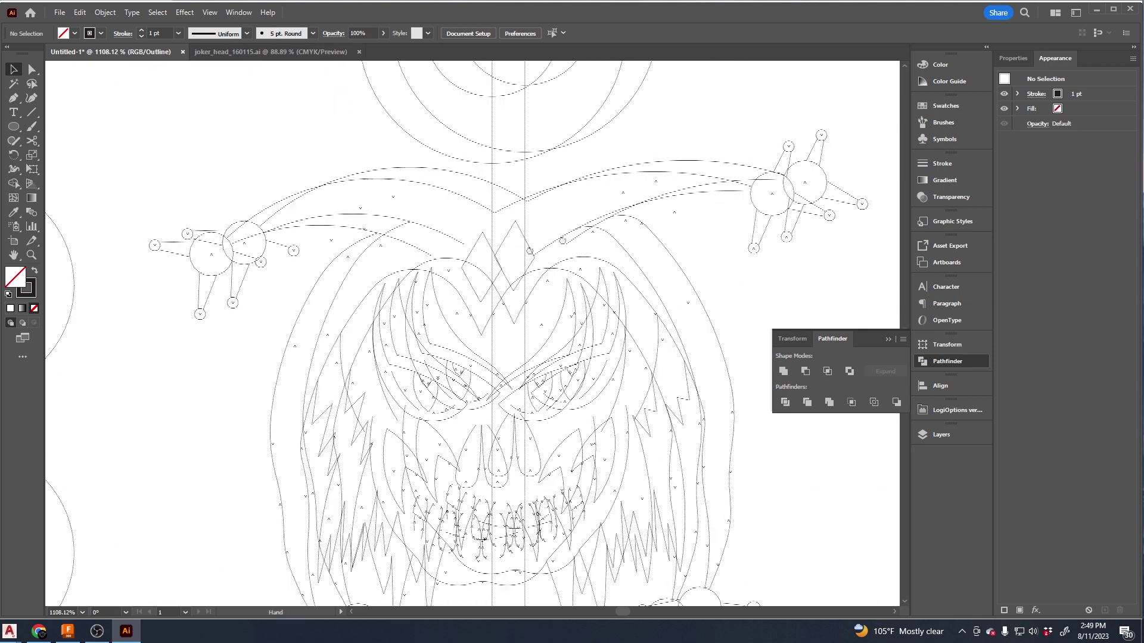
drag(412, 246, 427, 243)
alt+scroll(460, 279, down, 3)
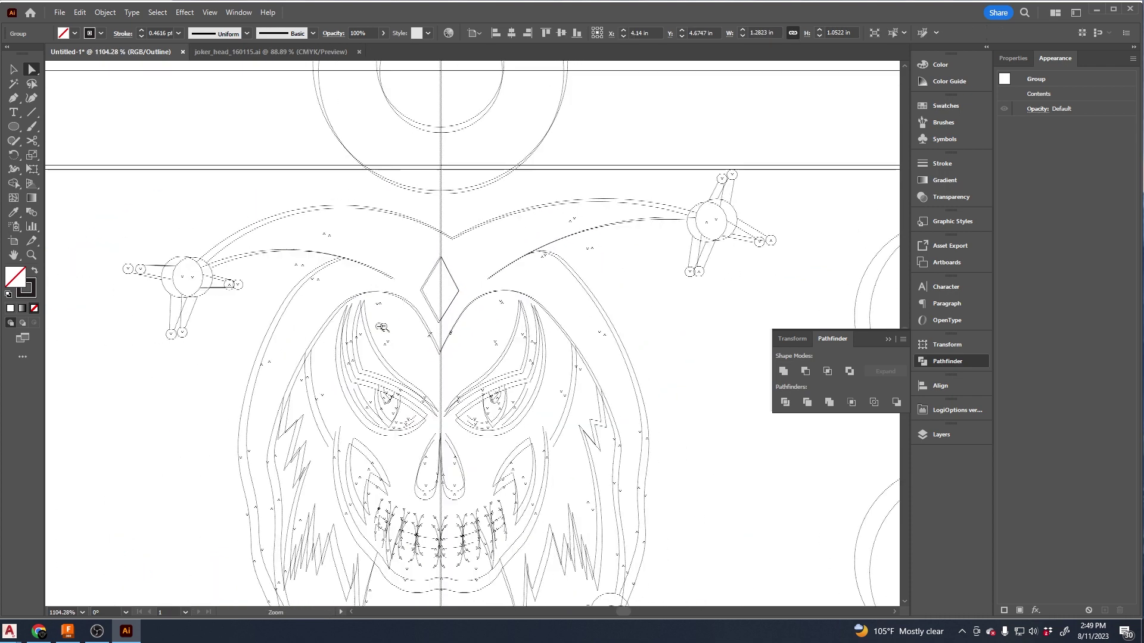
alt+scroll(248, 349, down, 8)
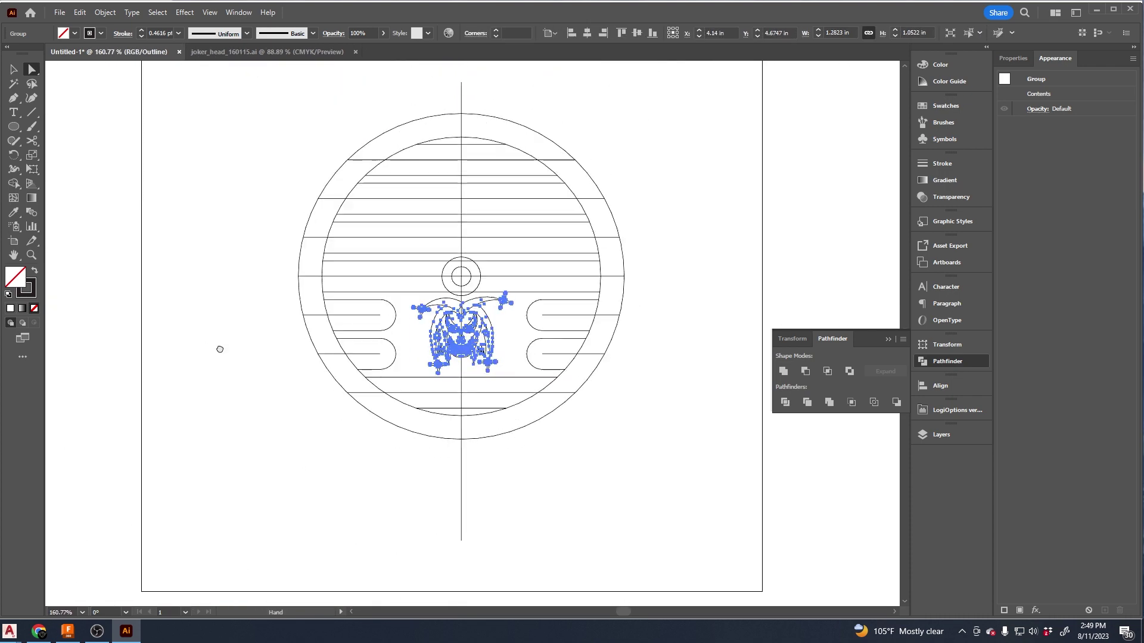
Back in Preview, delete the long vertical centre line.
key(ctrl+y)
key(v)
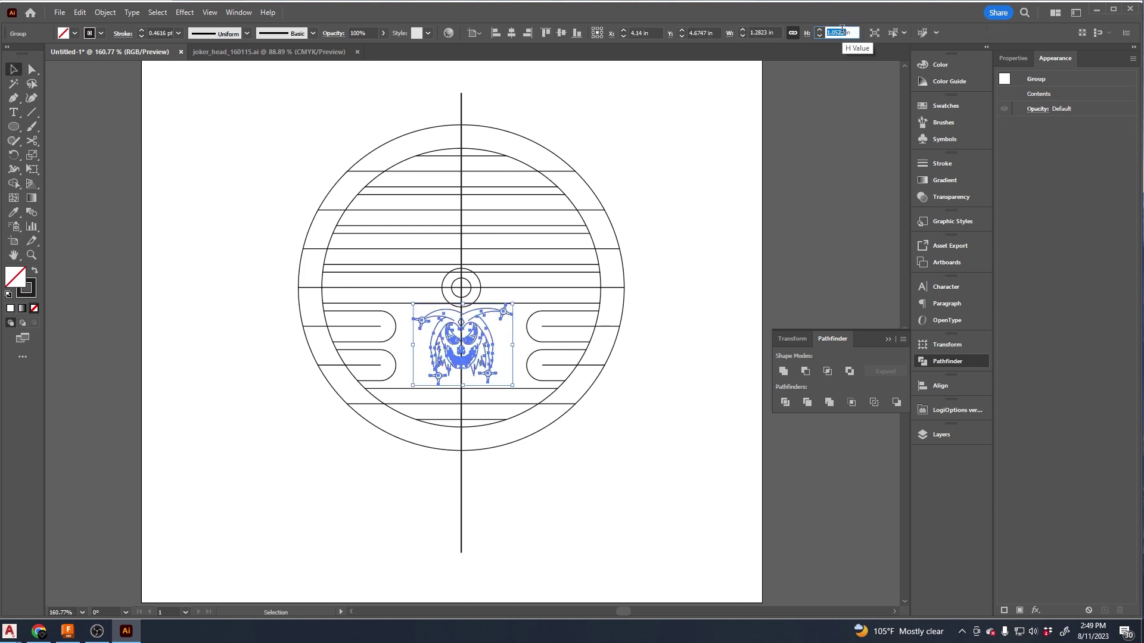
click(462, 114)
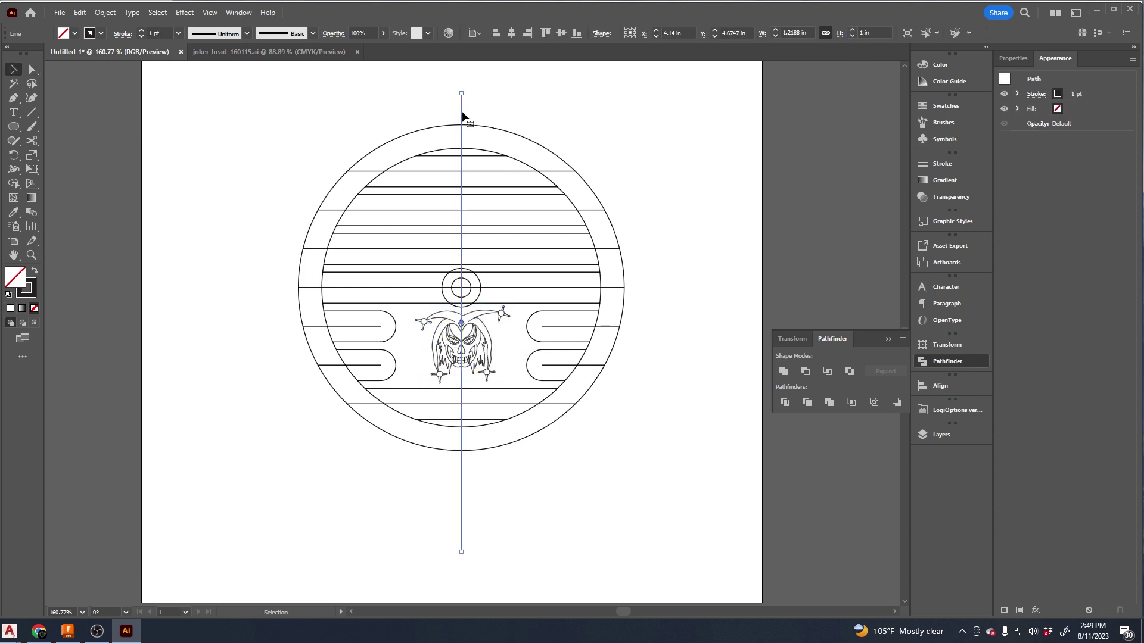
key(Delete)
alt+scroll(479, 342, up, 3)
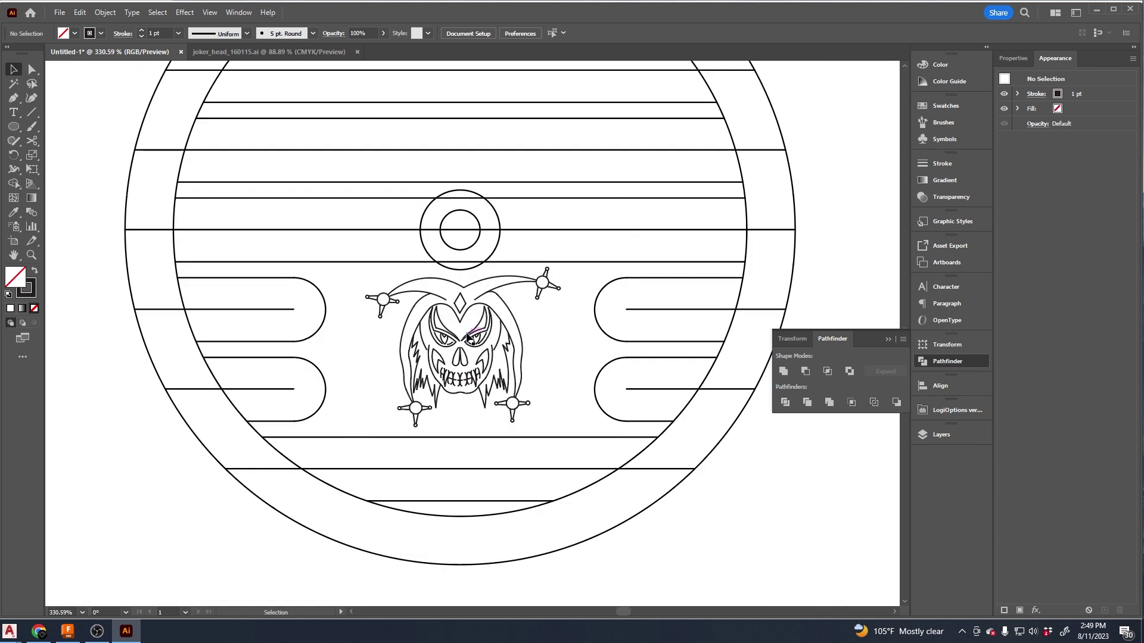
Give the joker head group a 0.5 pt stroke.
click(469, 339)
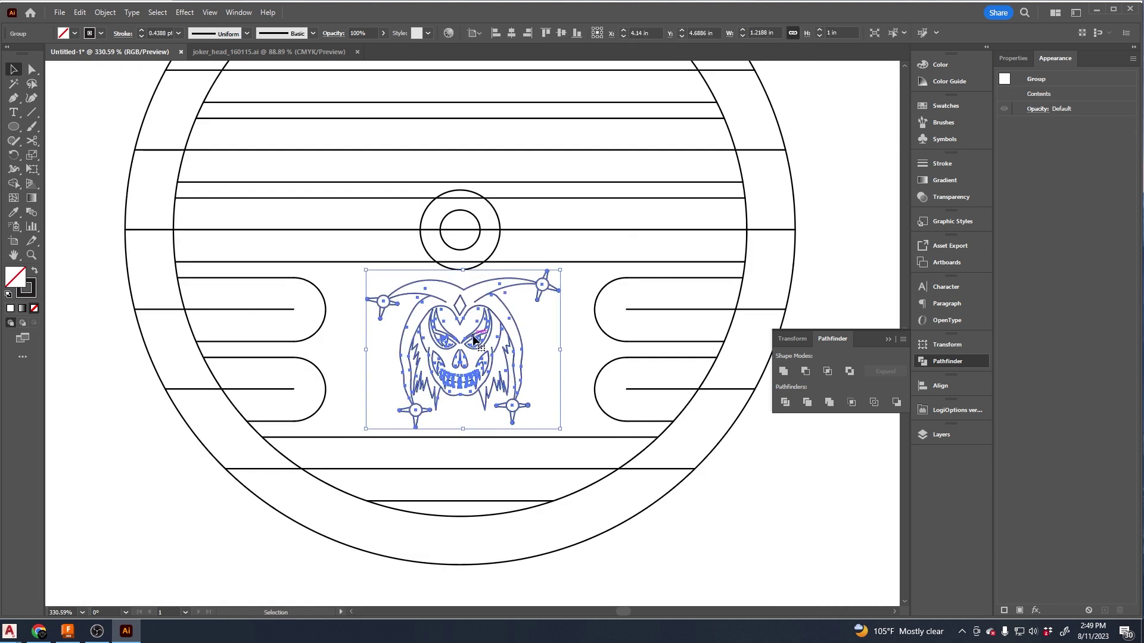
click(582, 401)
alt+scroll(518, 355, down, 4)
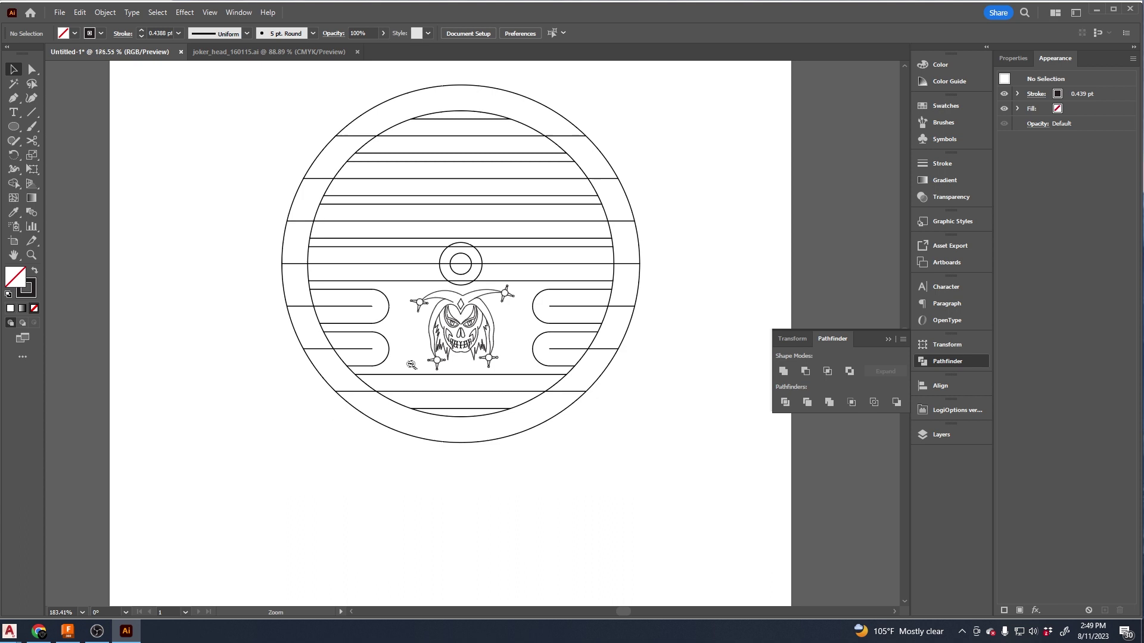
alt+scroll(391, 368, down, 1)
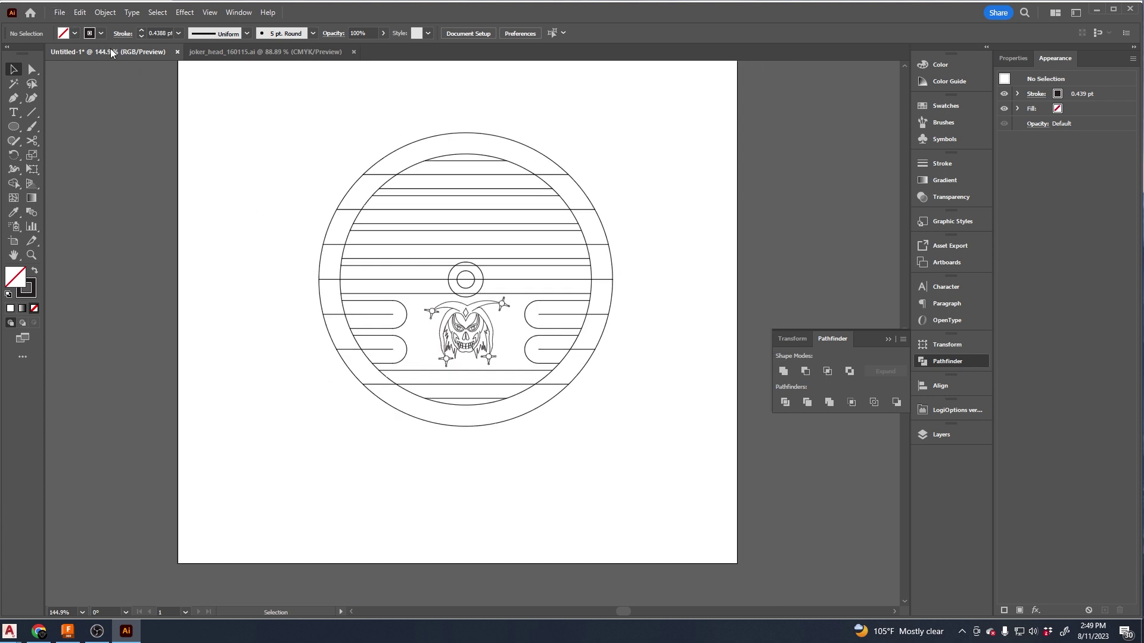
click(447, 328)
click(178, 33)
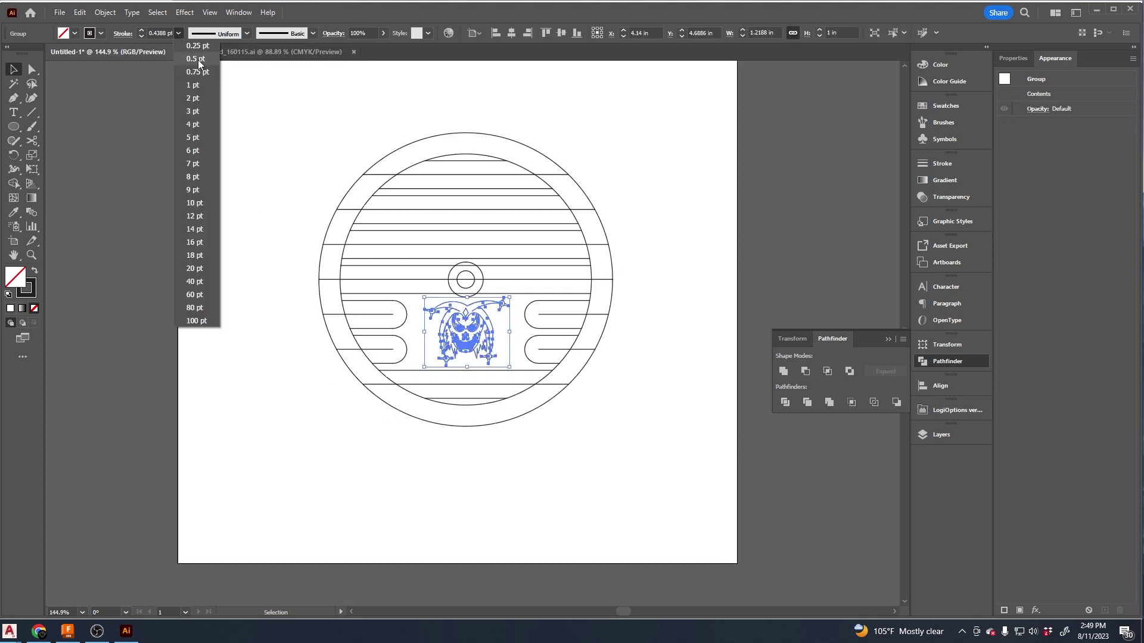
click(191, 59)
click(284, 191)
Export the design as the DXF file '061012-3jr top with joker'.
click(59, 12)
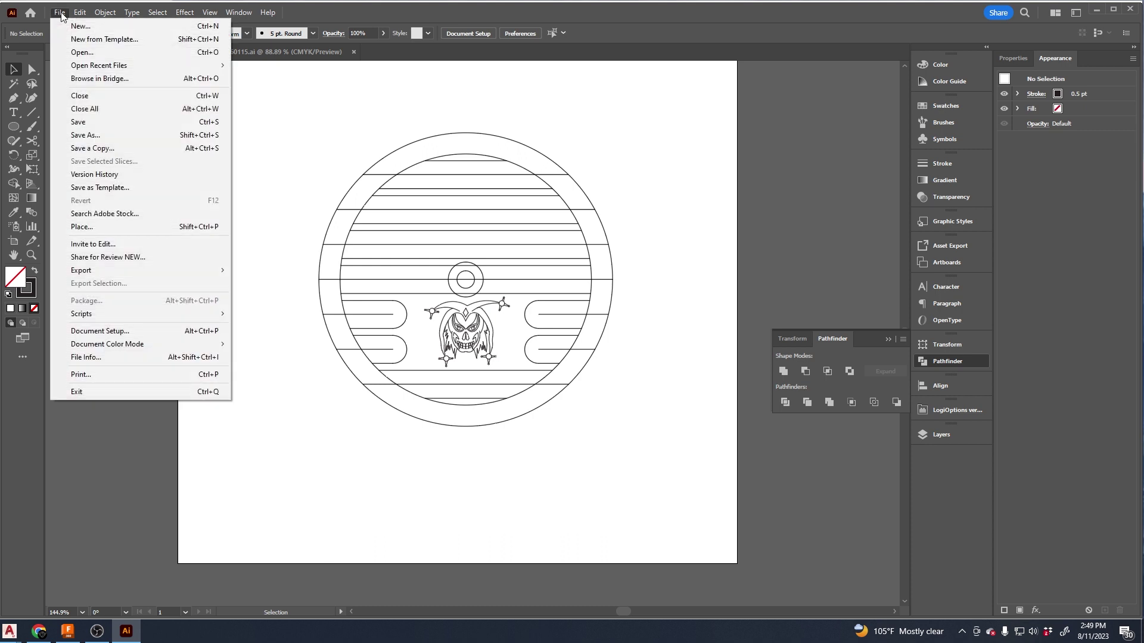
mouse_move(149, 269)
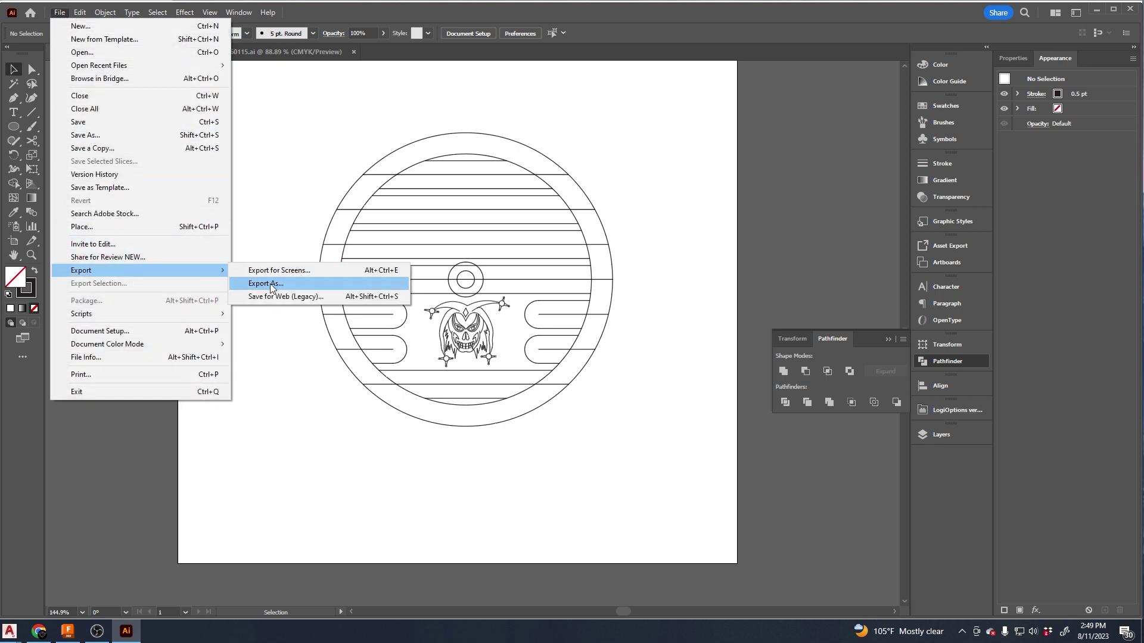
click(269, 285)
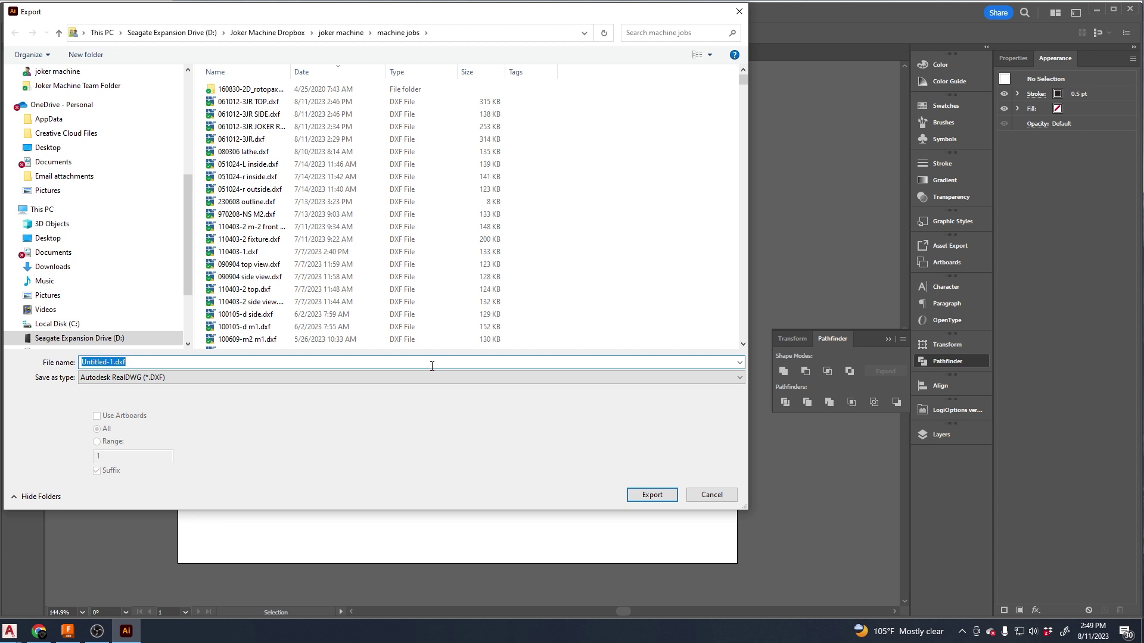
text(061012-3)
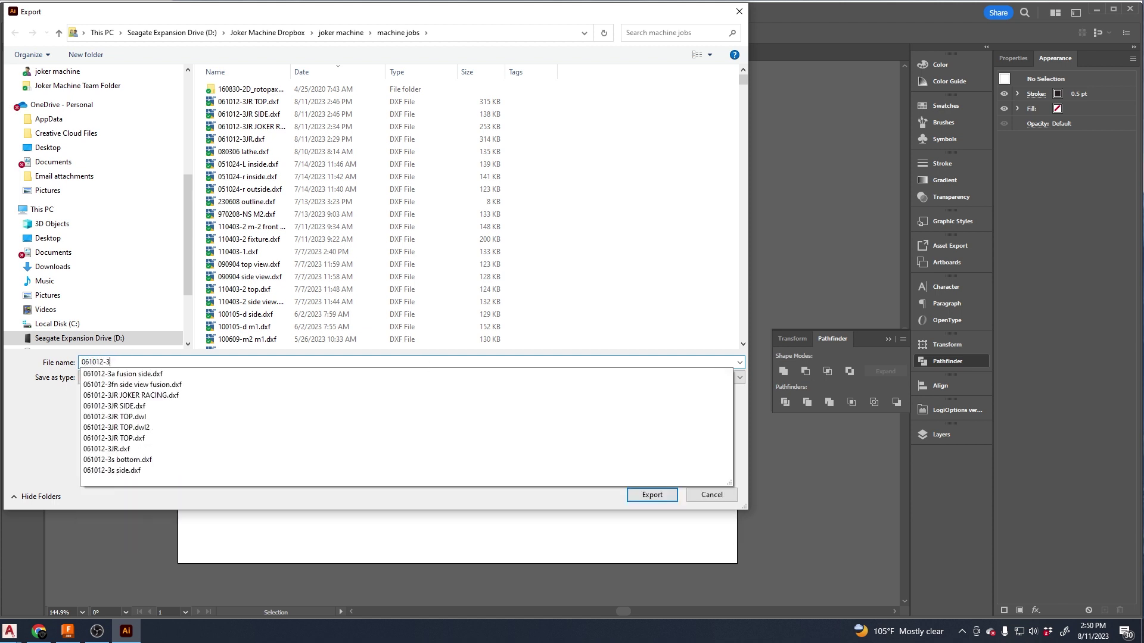
text(jr top with joker head)
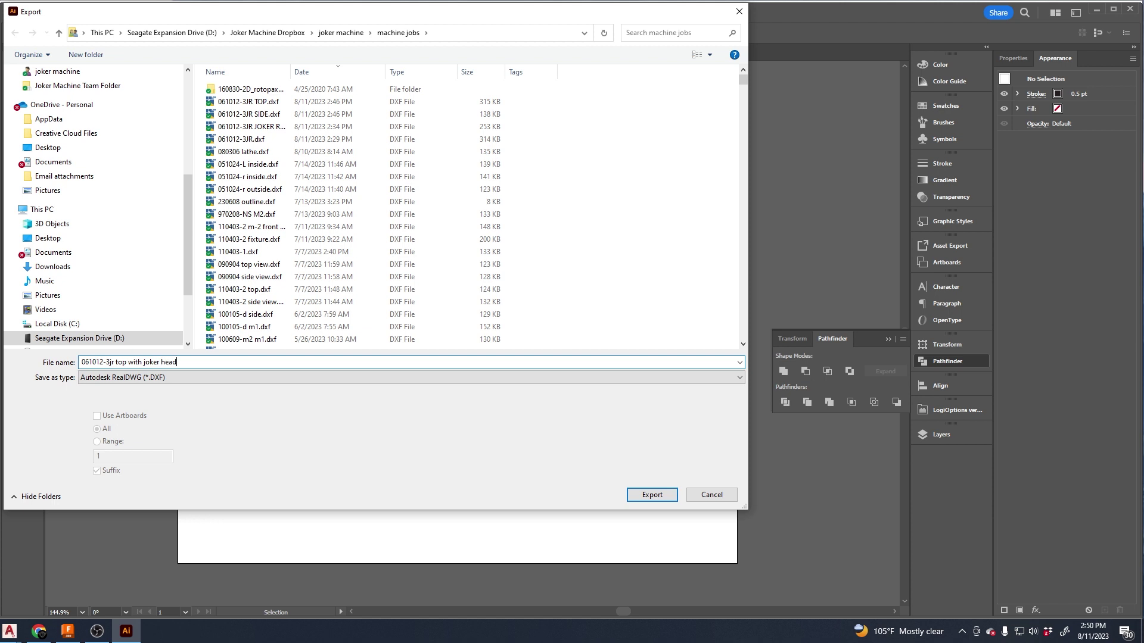
key(Return)
key(Return)
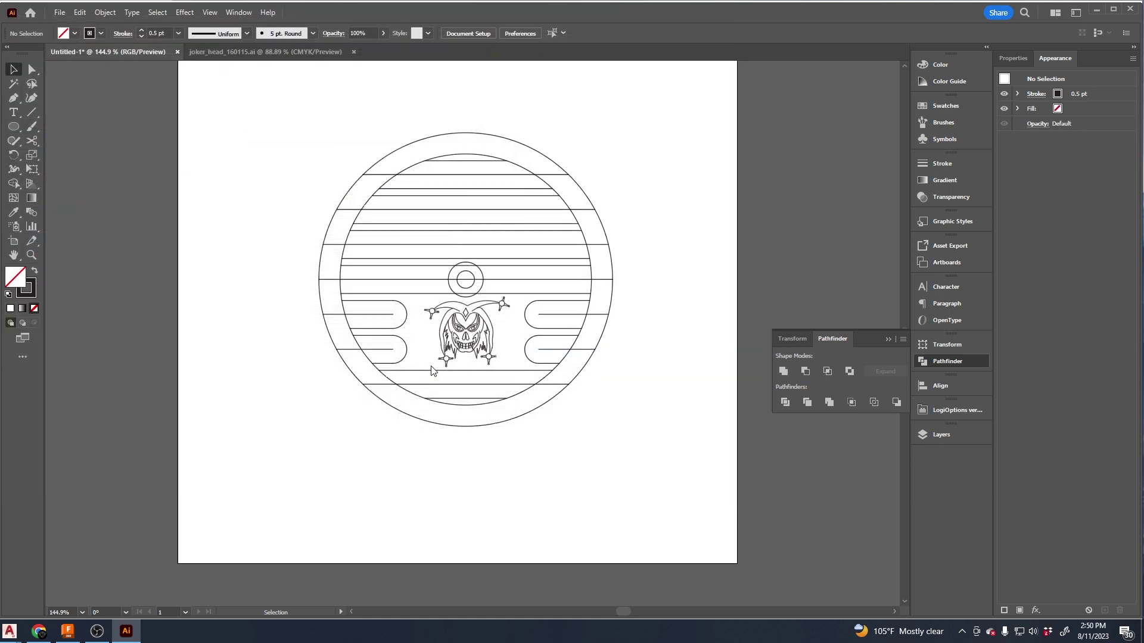
In Fusion 360, create a new component named Joker Racing Cover.
click(68, 631)
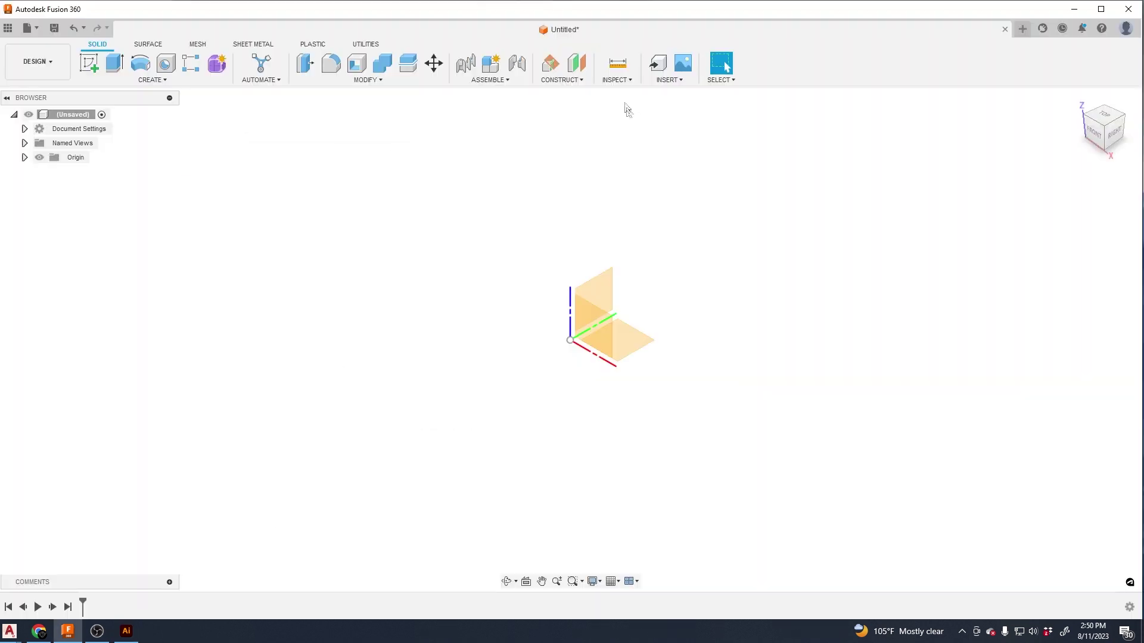
click(467, 79)
click(471, 95)
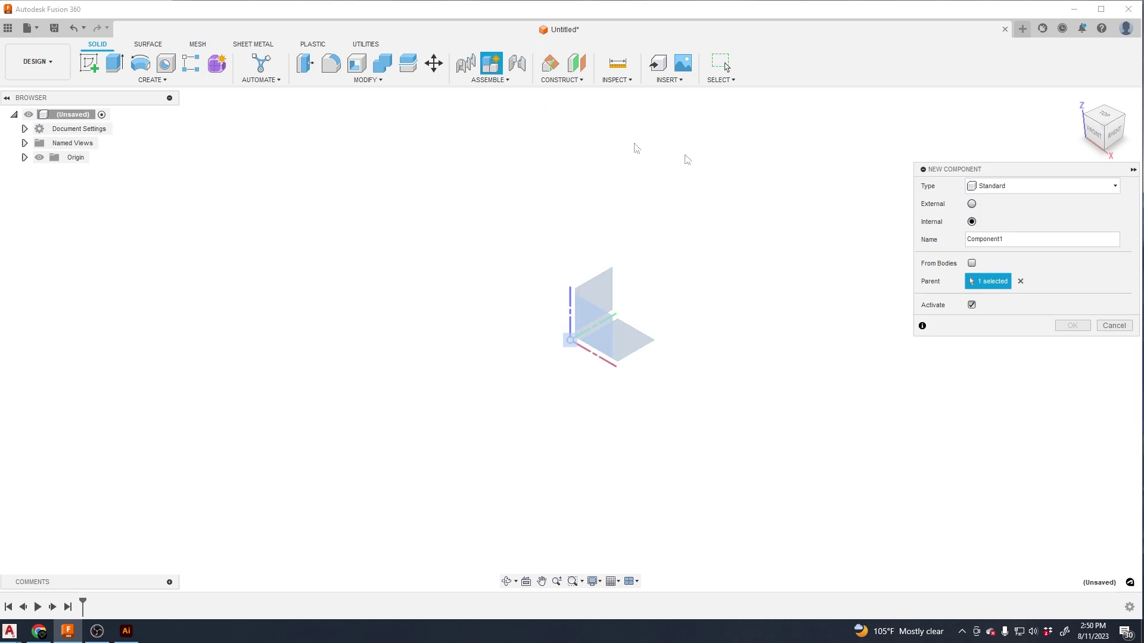
double_click(990, 240)
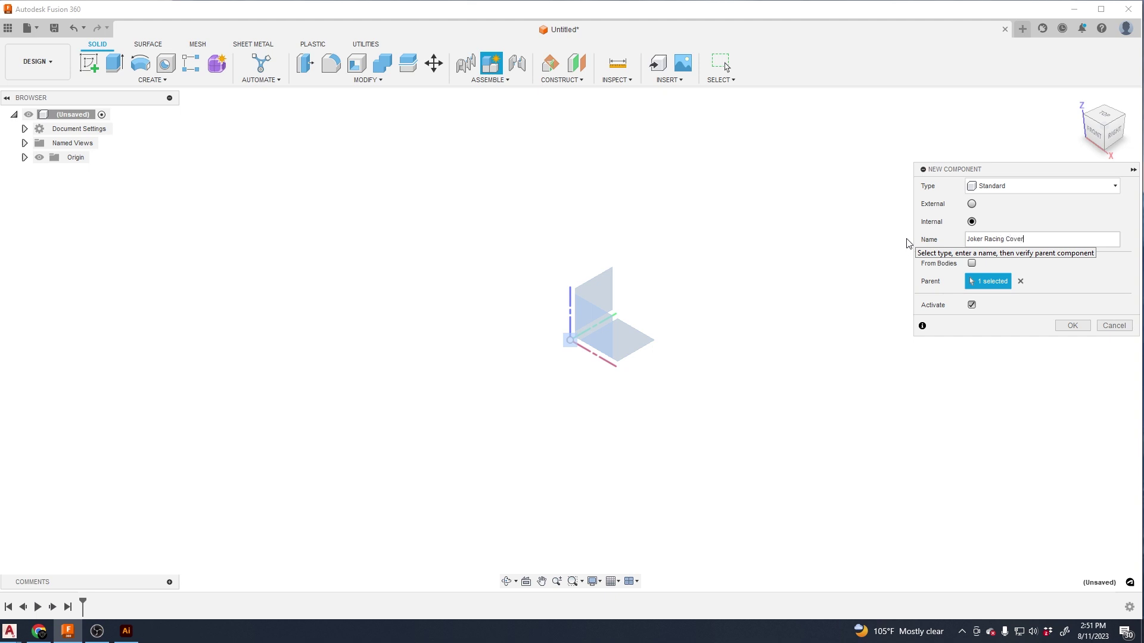
key(Return)
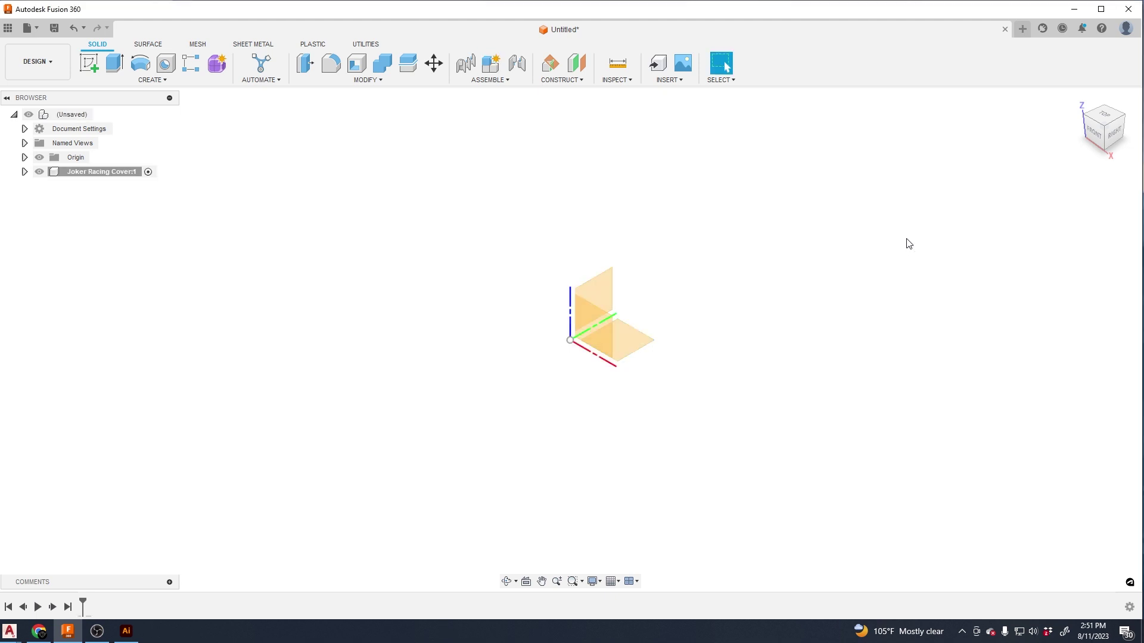
Start an Insert DXF from the Insert menu.
click(560, 79)
click(669, 79)
click(679, 141)
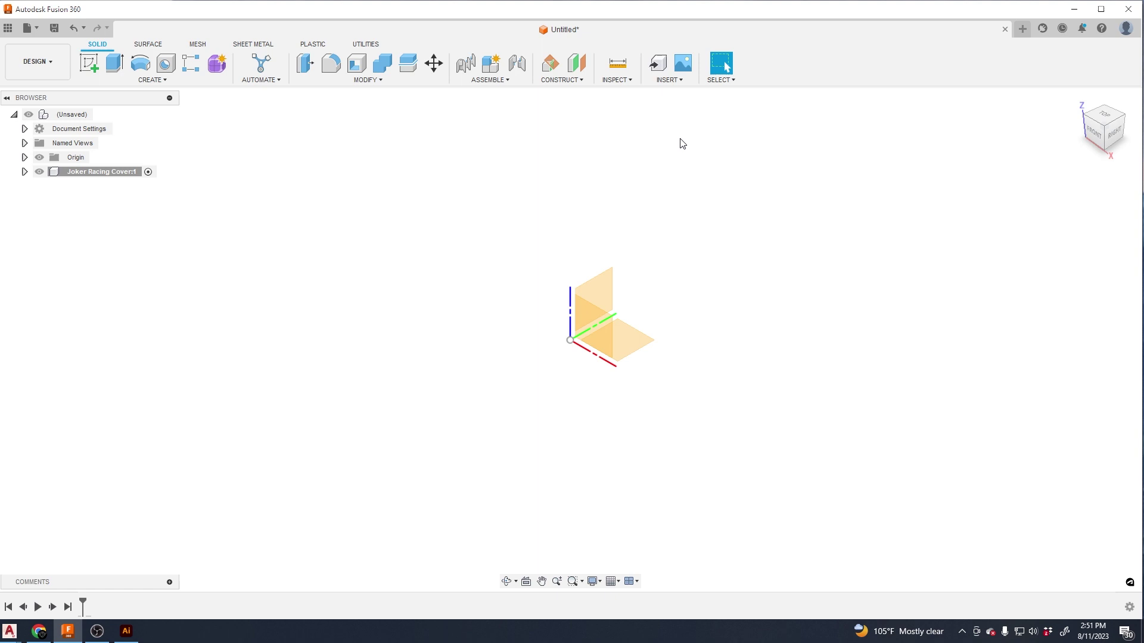
Insert 061012-3JR SIDE.dxf from the computer onto the YZ plane.
click(612, 293)
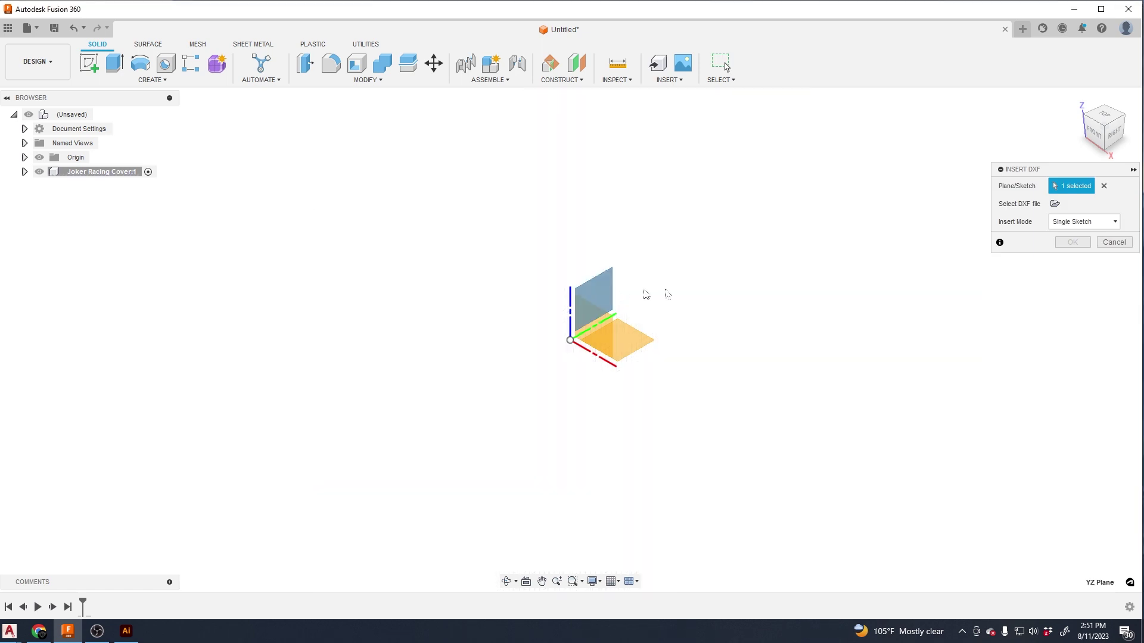
click(1054, 203)
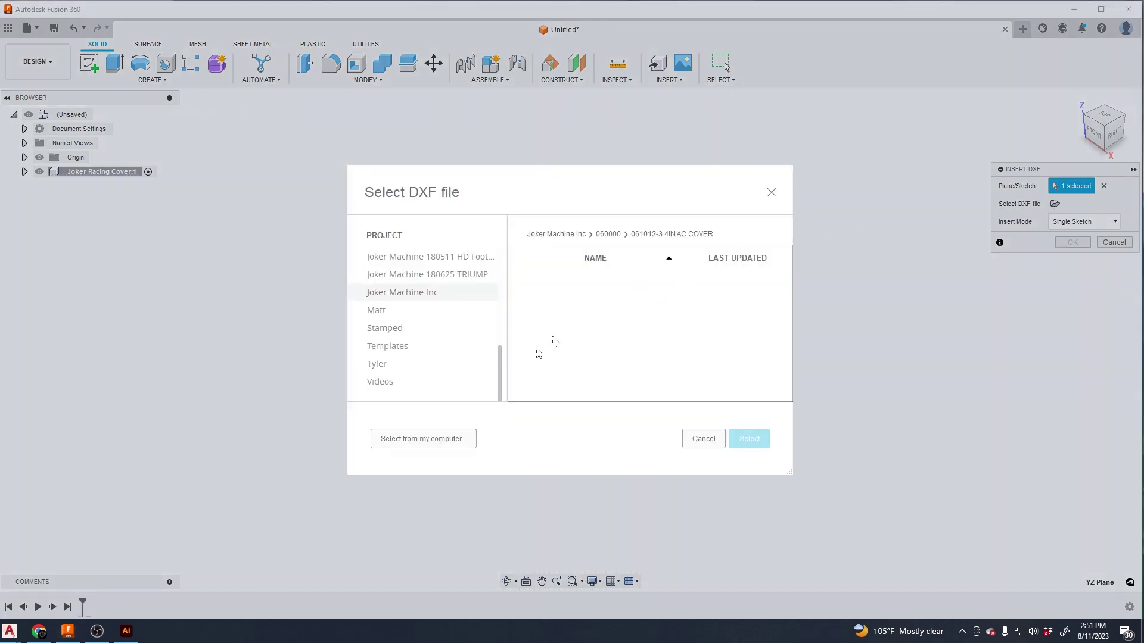
click(444, 439)
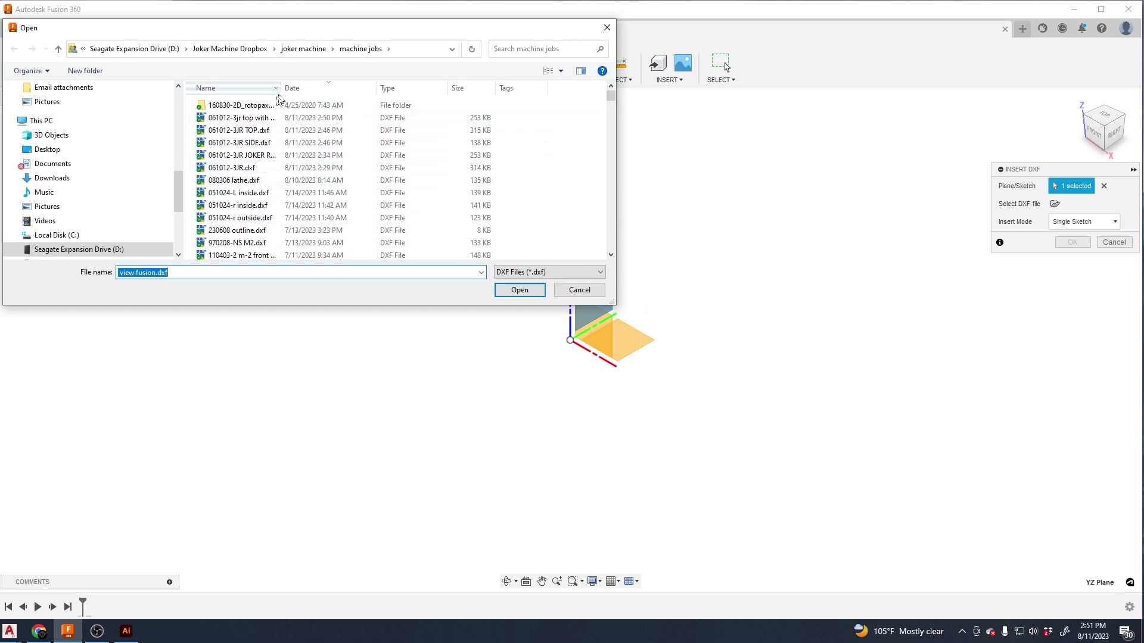
double_click(270, 143)
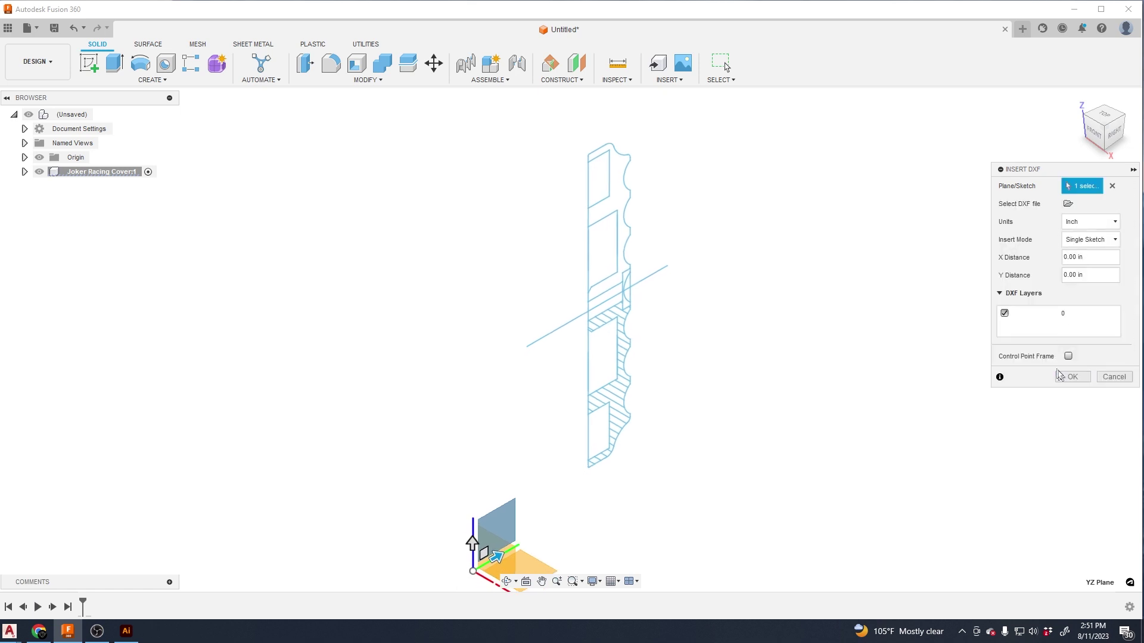
Commit the side-profile DXF sketch and show the Joker Racing Cover component's own origin planes.
click(1072, 376)
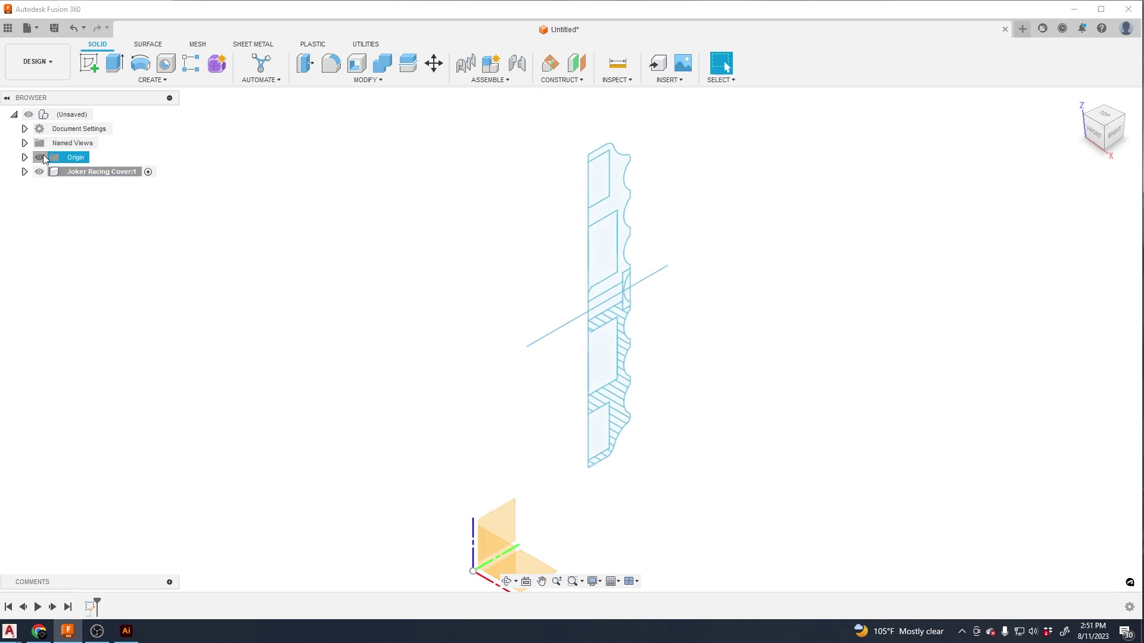
click(39, 157)
click(40, 157)
click(39, 157)
click(25, 171)
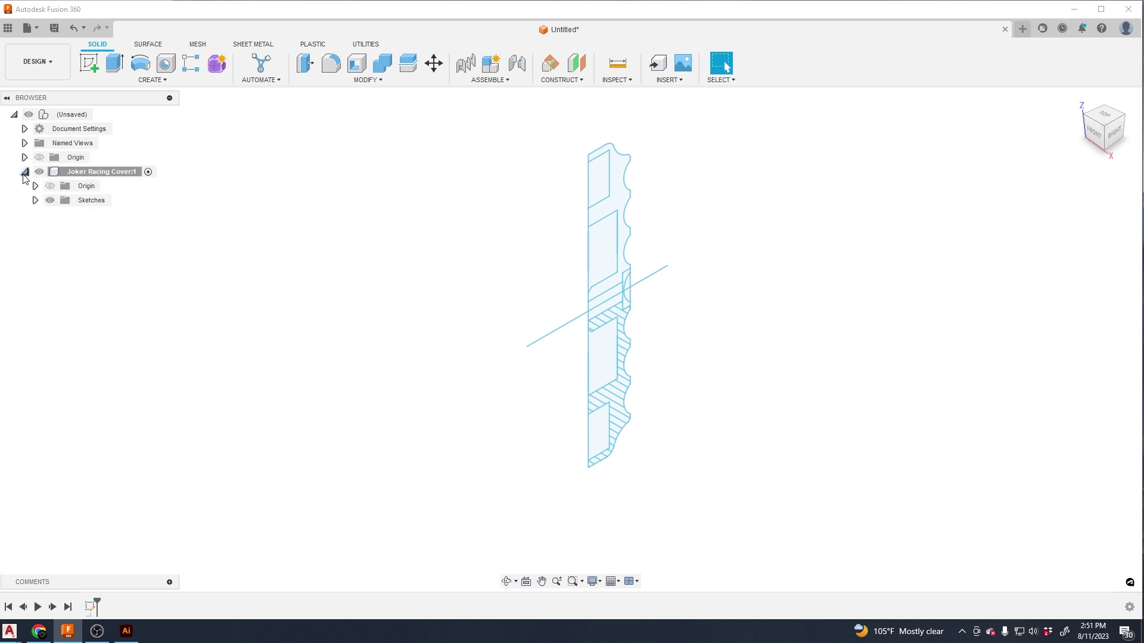
click(50, 186)
scroll(566, 265, down, 2)
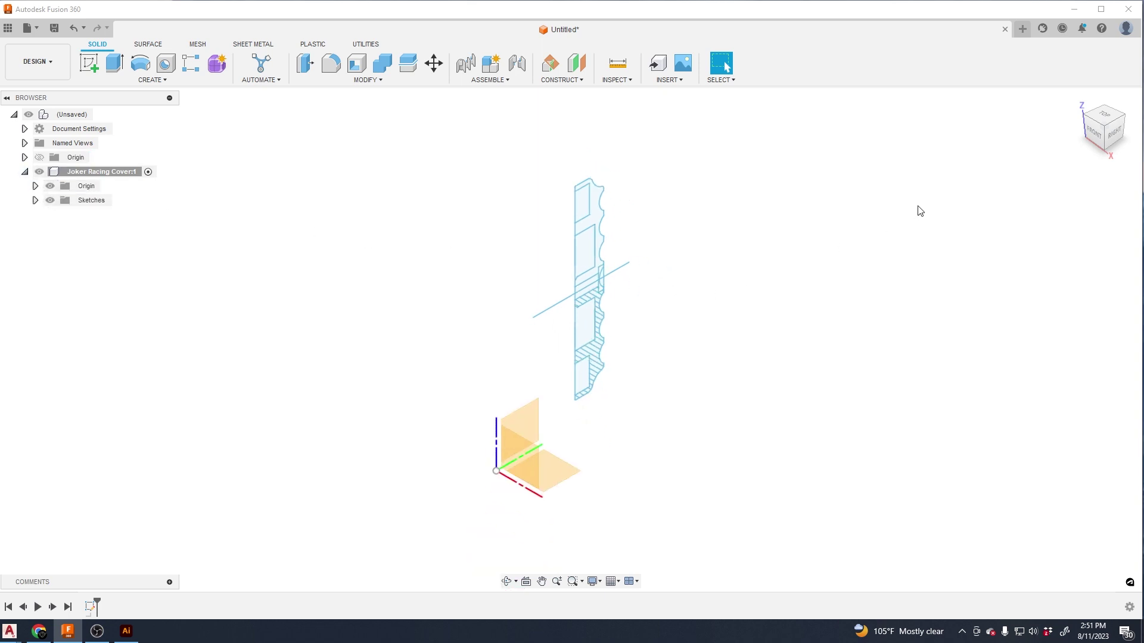
Search the Design Shortcuts for the 'move' command.
key(m)
key(Escape)
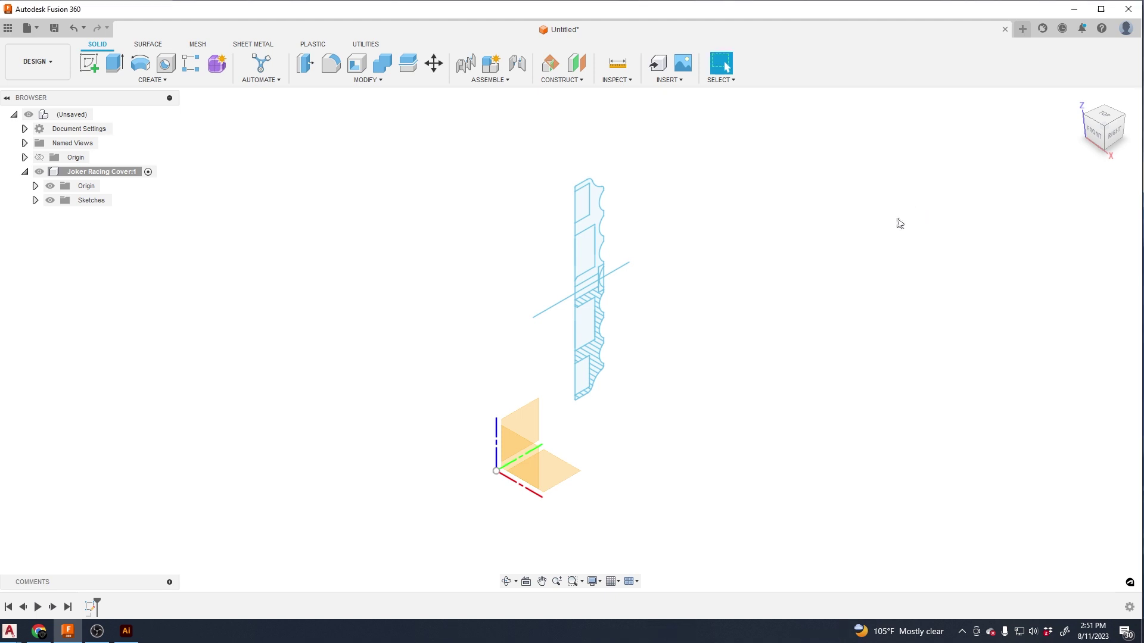
text(smove)
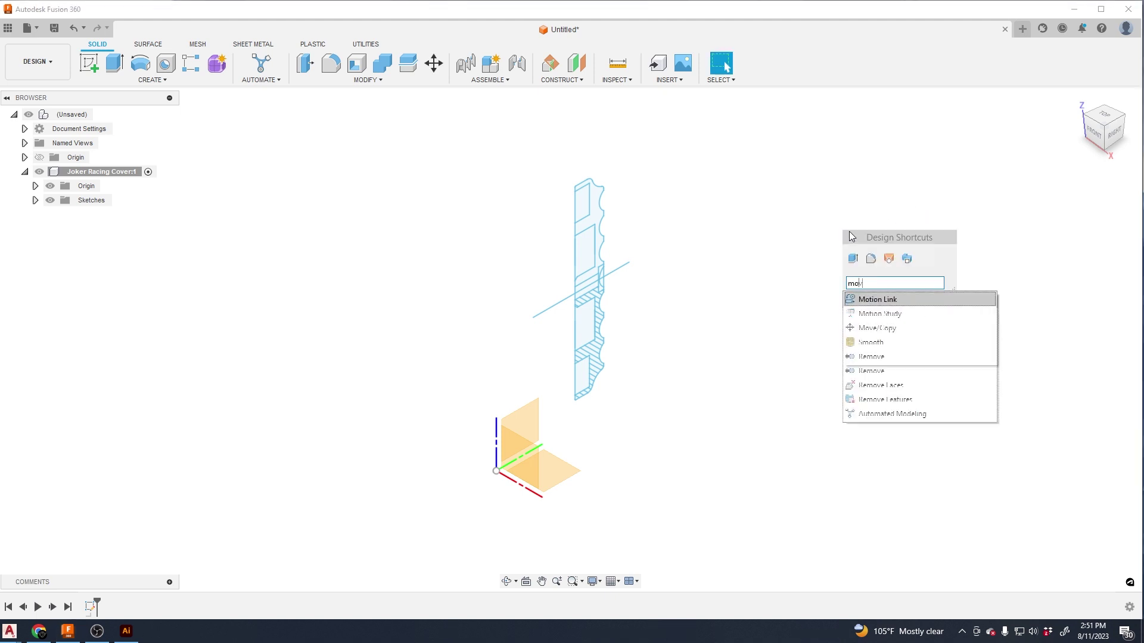
Select all side-profile sketch entities and rotate them -180° about Y with Free Move.
click(876, 299)
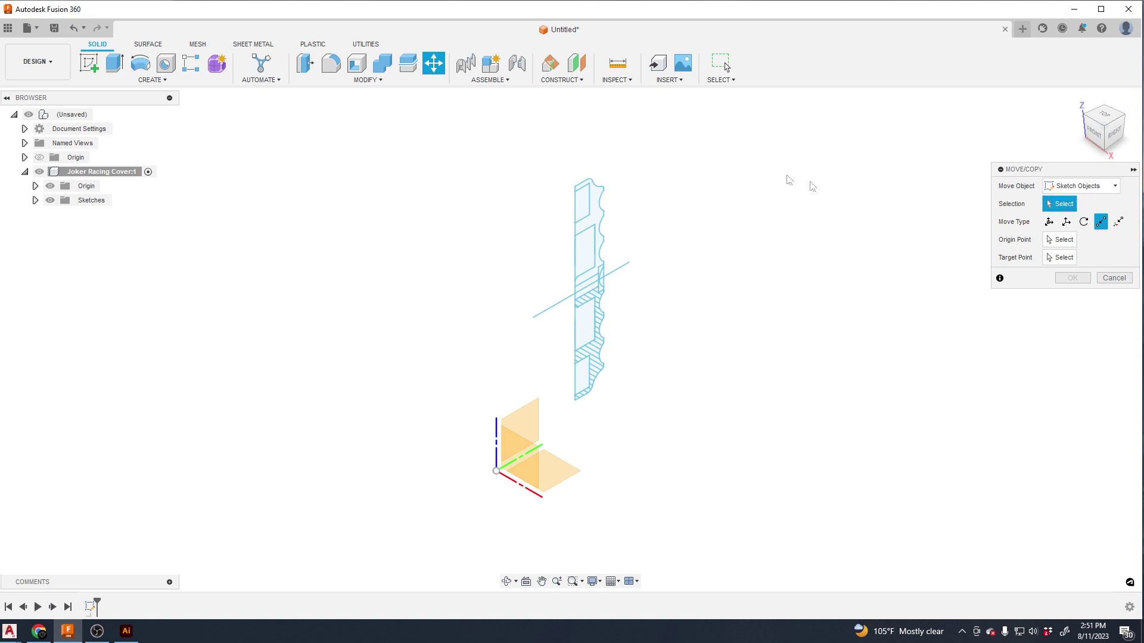
drag(684, 183, 468, 434)
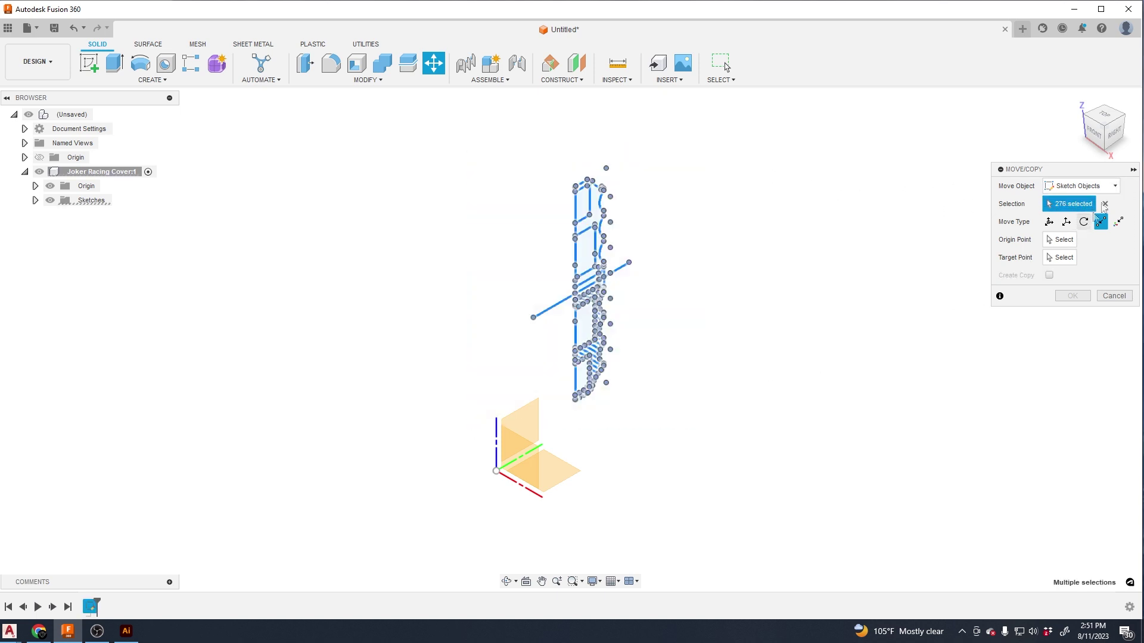
click(1115, 137)
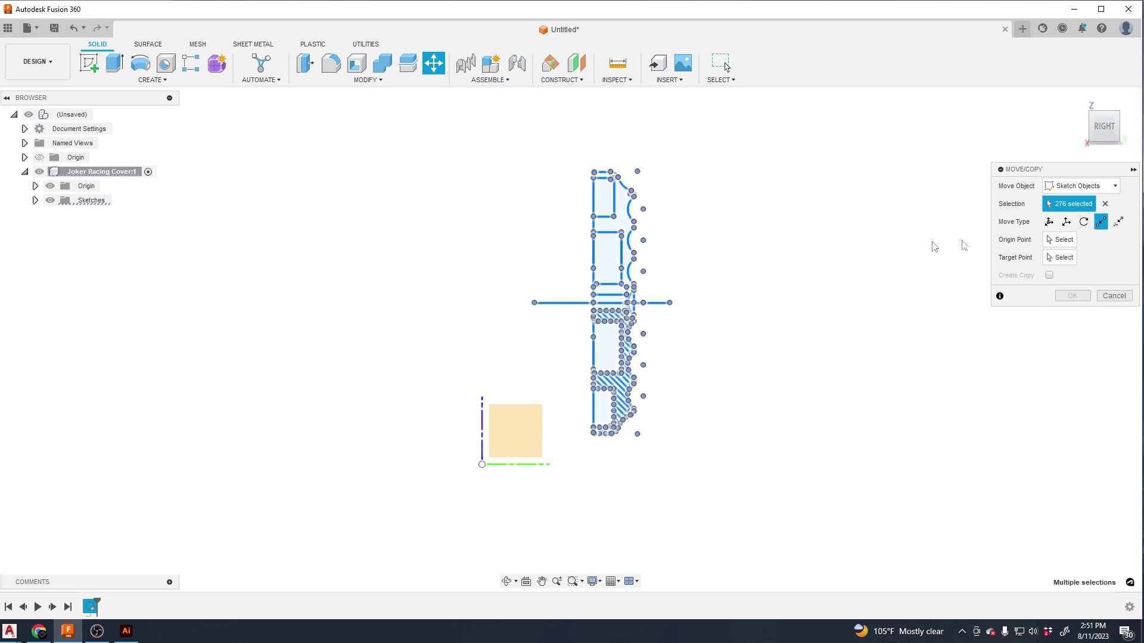
click(1049, 221)
mouse_move(787, 322)
shift+middle_down()
mouse_move(700, 339)
mouse_move(708, 398)
shift+middle_up()
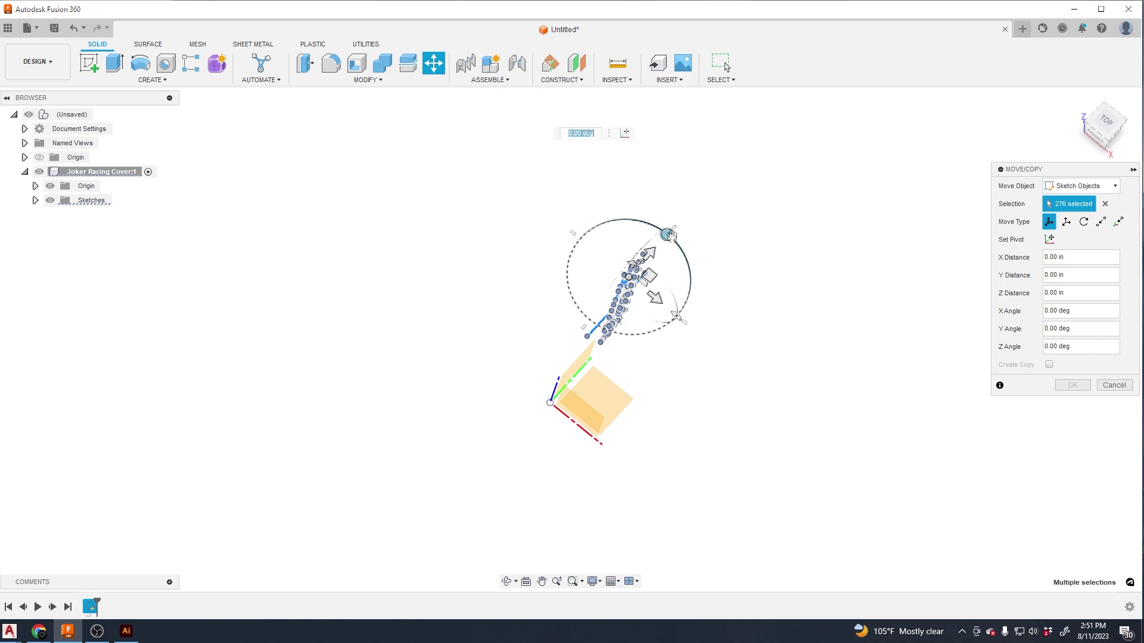
mouse_move(669, 235)
mouse_down()
mouse_move(669, 310)
mouse_move(622, 335)
mouse_move(592, 312)
mouse_up()
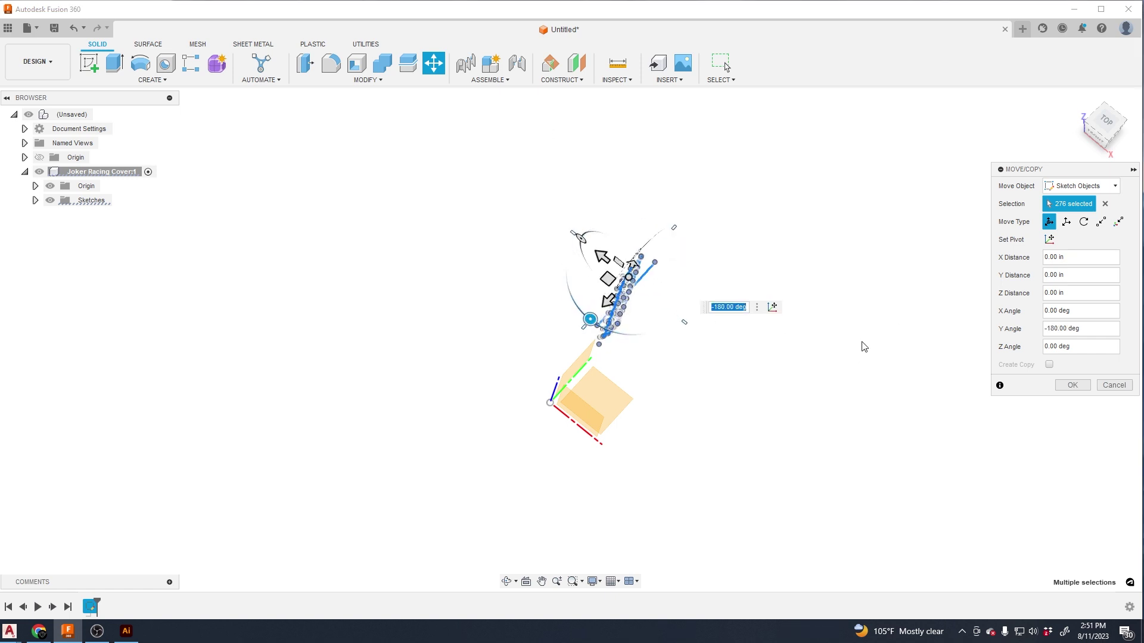
mouse_move(864, 345)
shift+middle_down()
mouse_move(831, 321)
mouse_move(838, 258)
mouse_move(820, 289)
mouse_move(921, 287)
shift+middle_up()
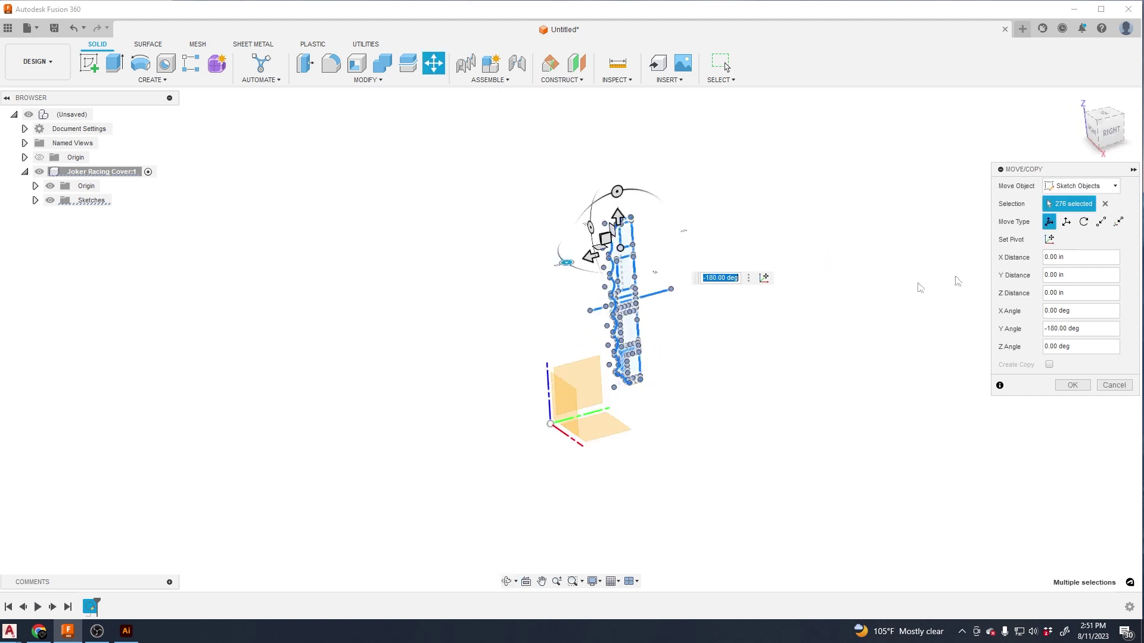
Move the sketch point-to-point so its reference point lands on the origin, and confirm.
click(1101, 221)
middle_drag(772, 151, 578, 250)
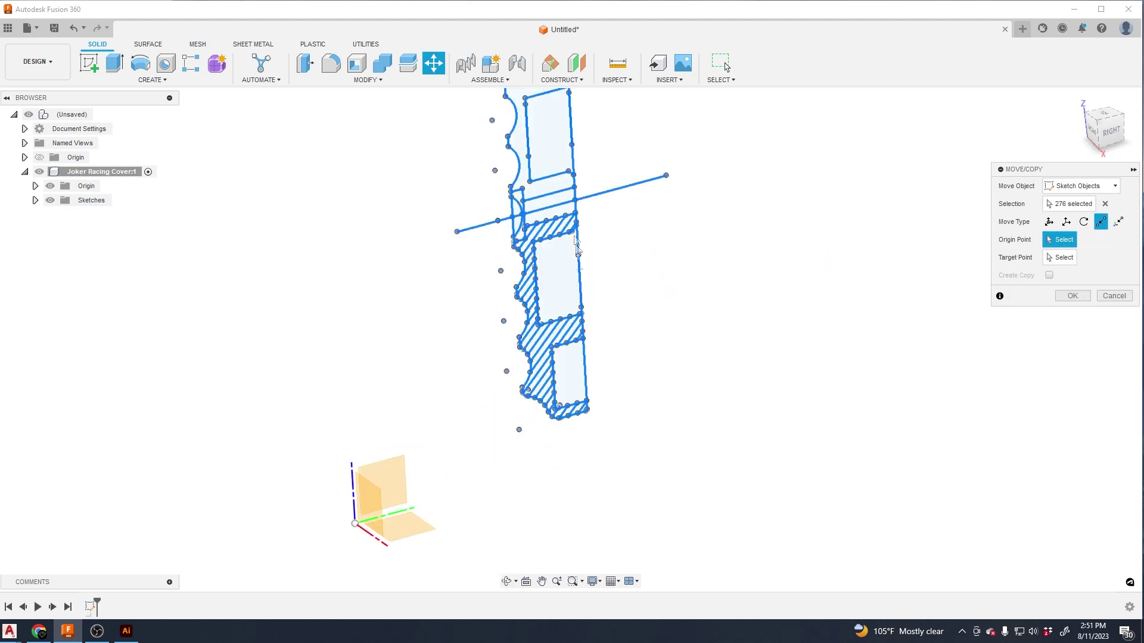
scroll(577, 203, up, 6)
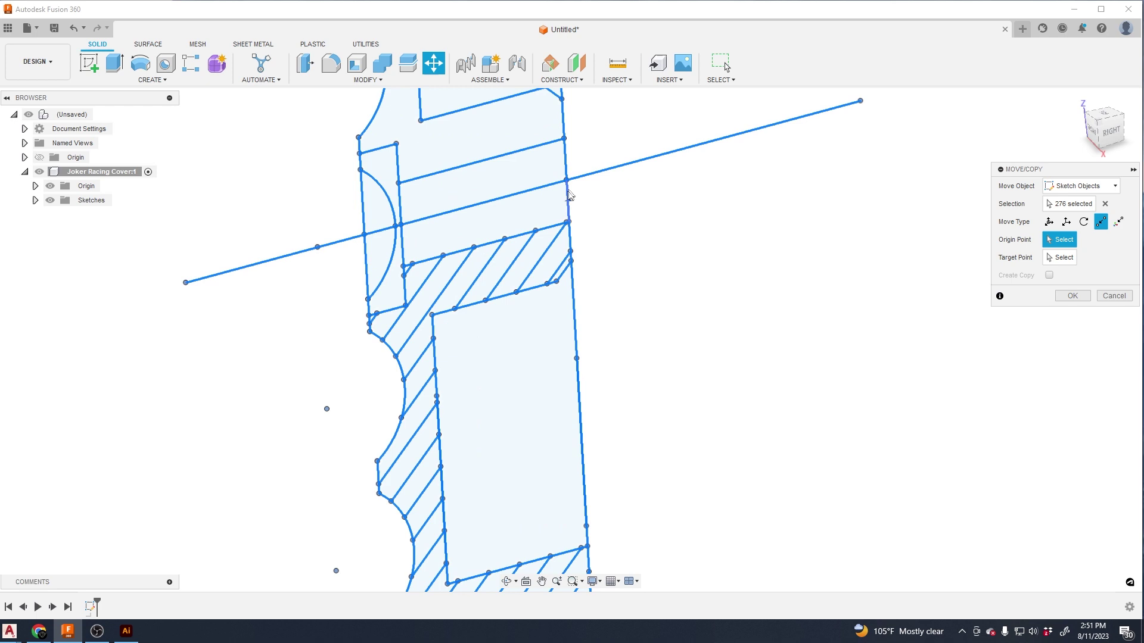
click(567, 180)
scroll(615, 257, down, 5)
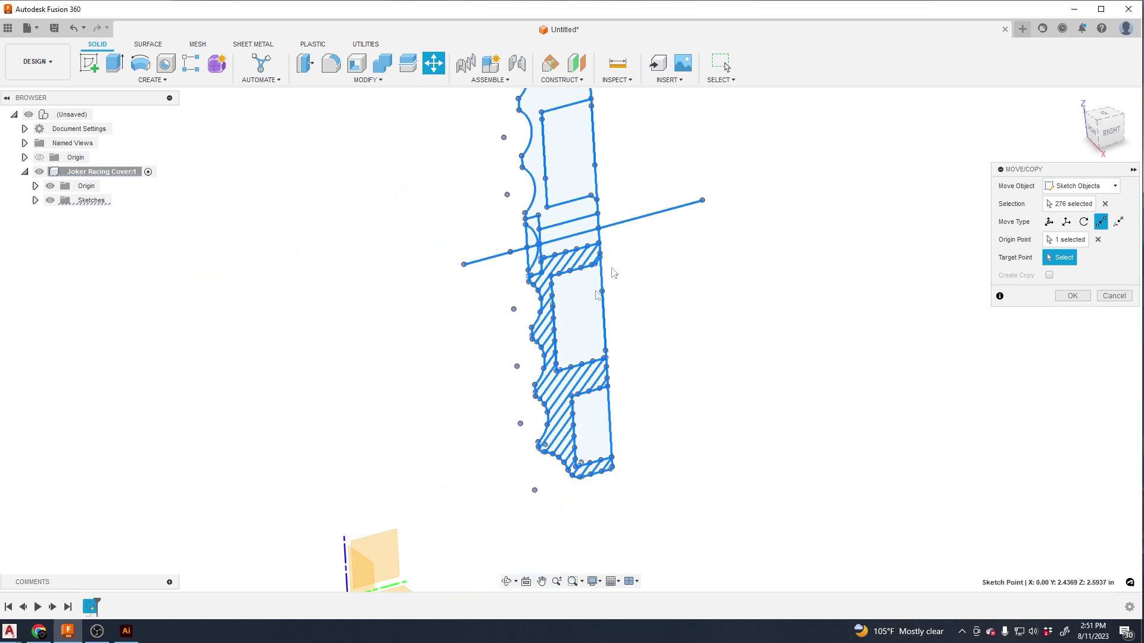
middle_drag(460, 480, 410, 490)
click(384, 481)
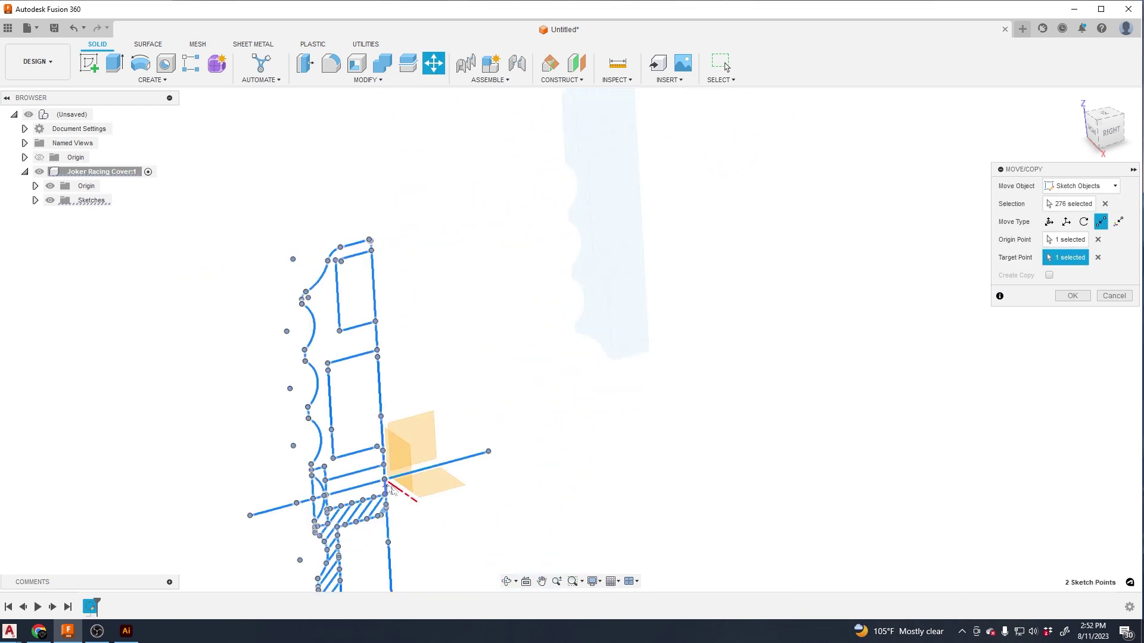
click(1073, 296)
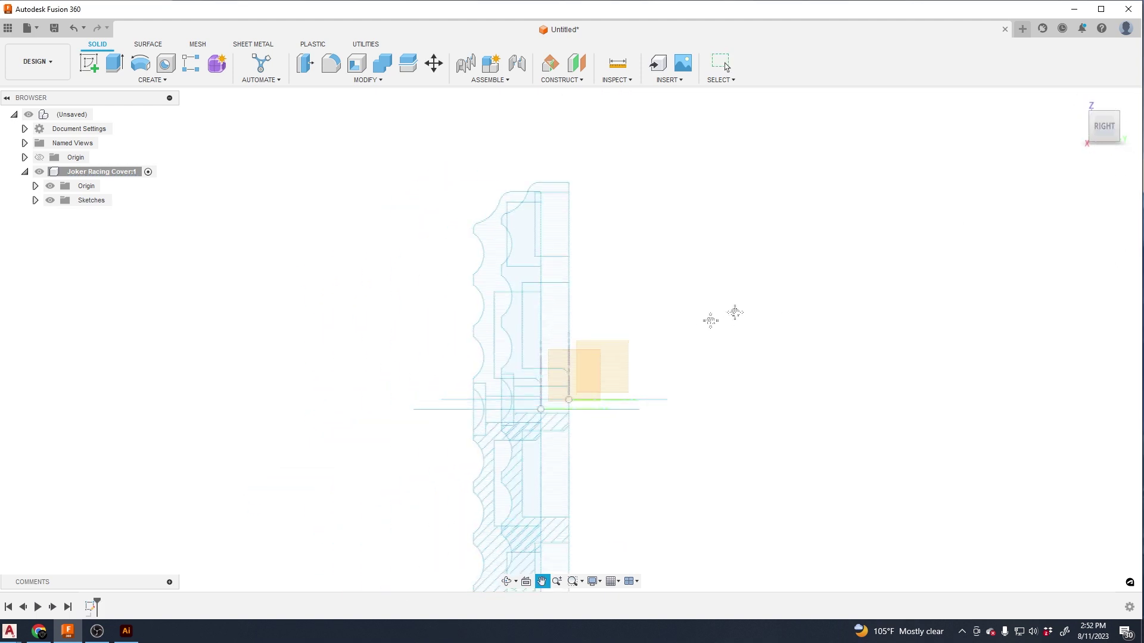
click(140, 62)
click(507, 209)
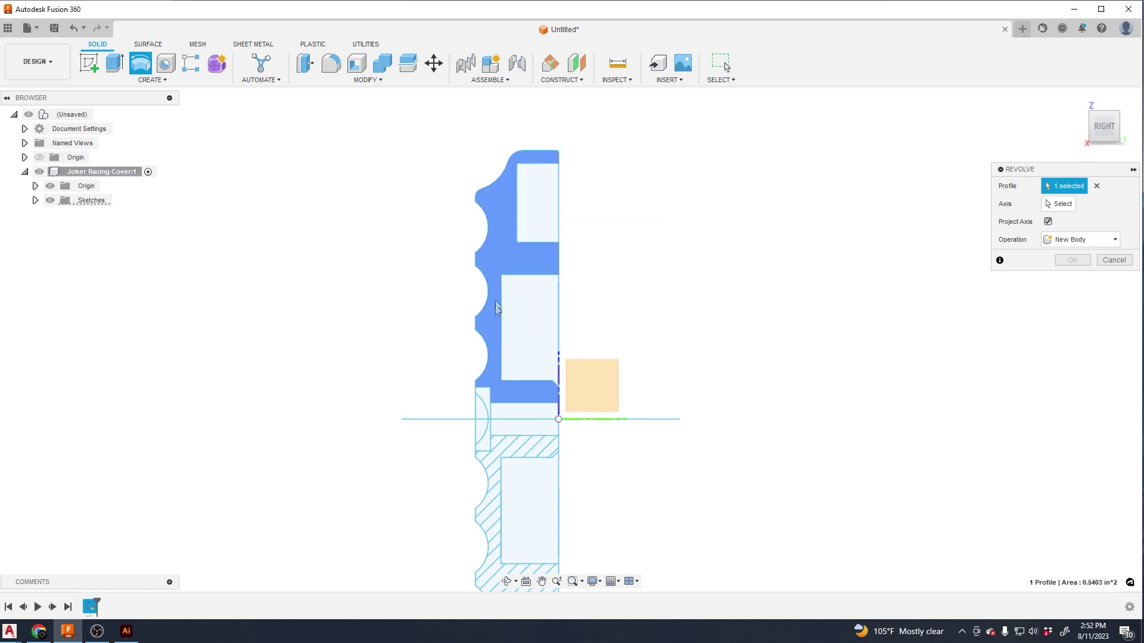
click(1058, 204)
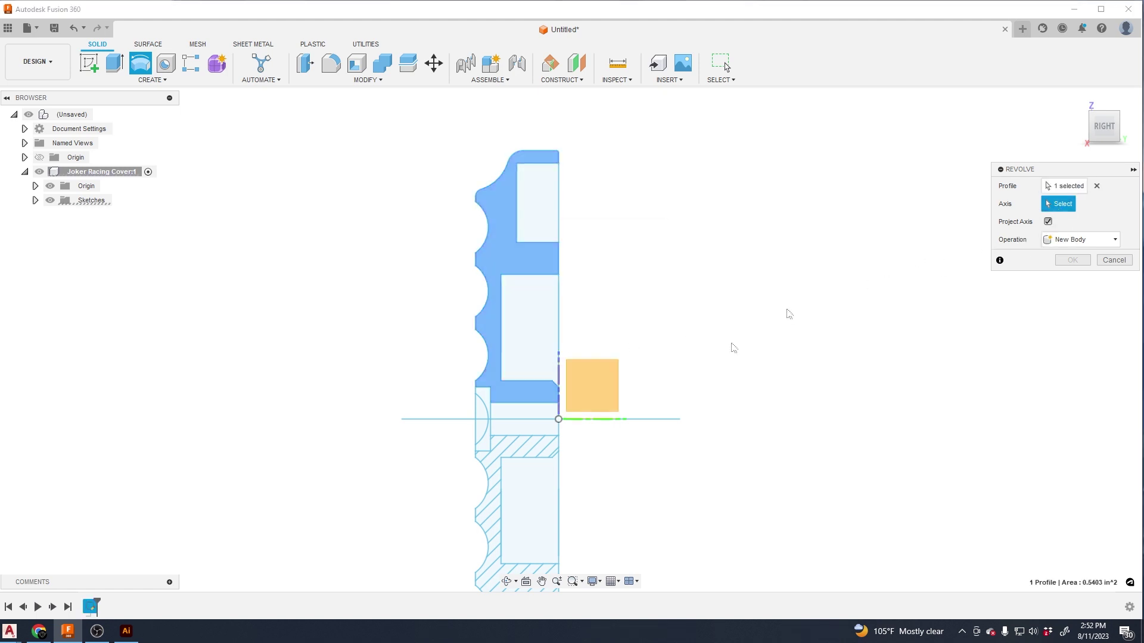
mouse_move(669, 414)
shift+middle_down()
mouse_move(673, 398)
mouse_move(699, 416)
mouse_move(677, 409)
shift+middle_up()
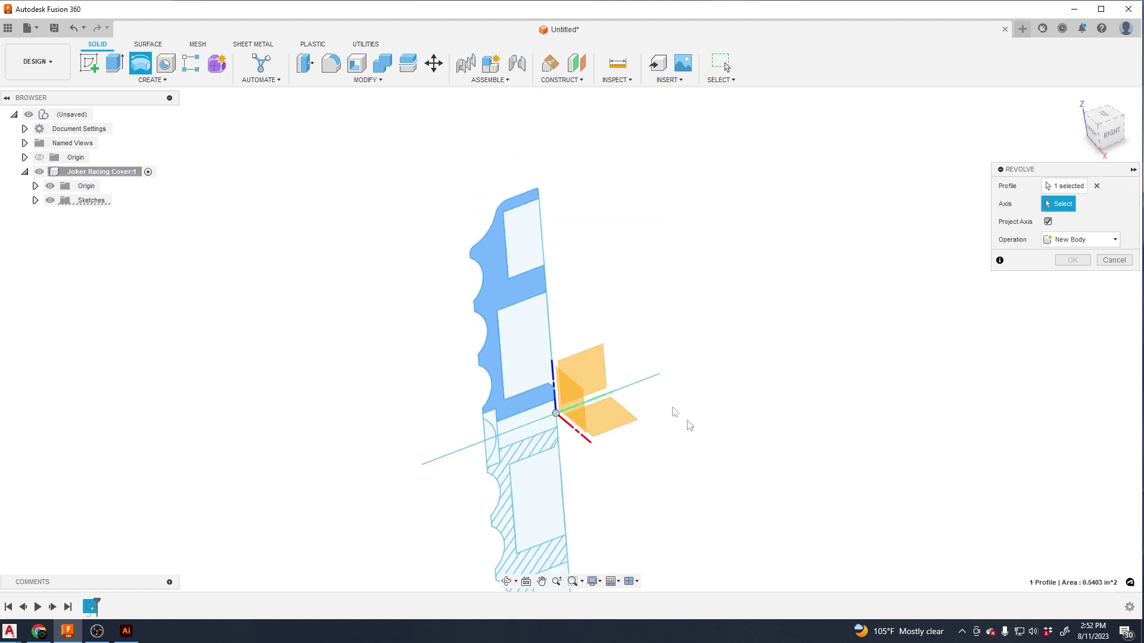
click(626, 387)
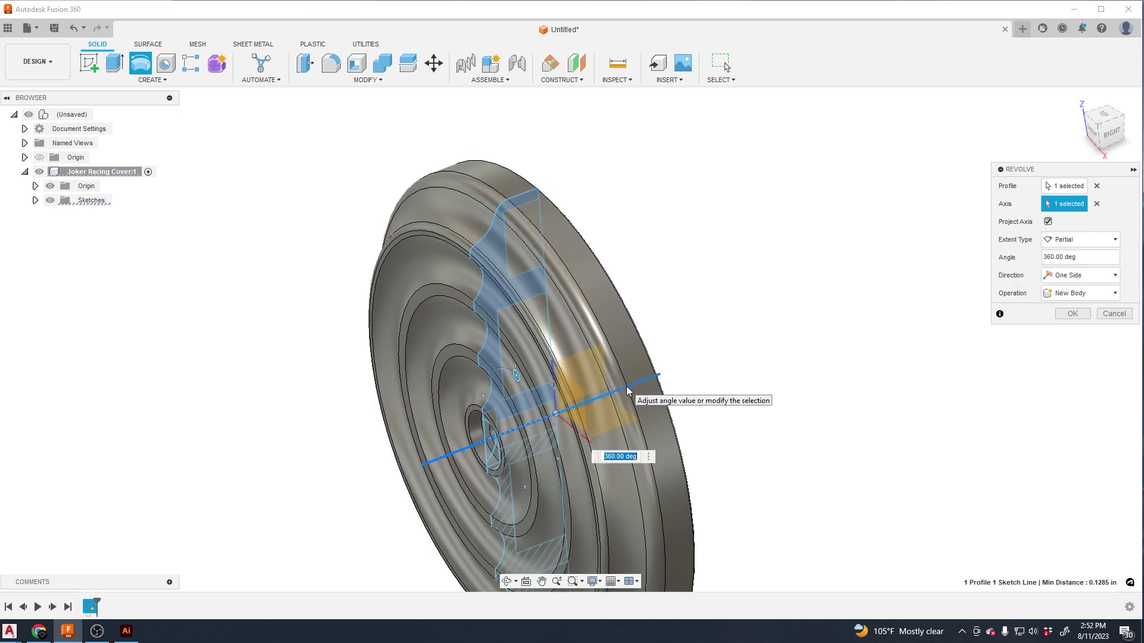
click(1097, 203)
click(1113, 260)
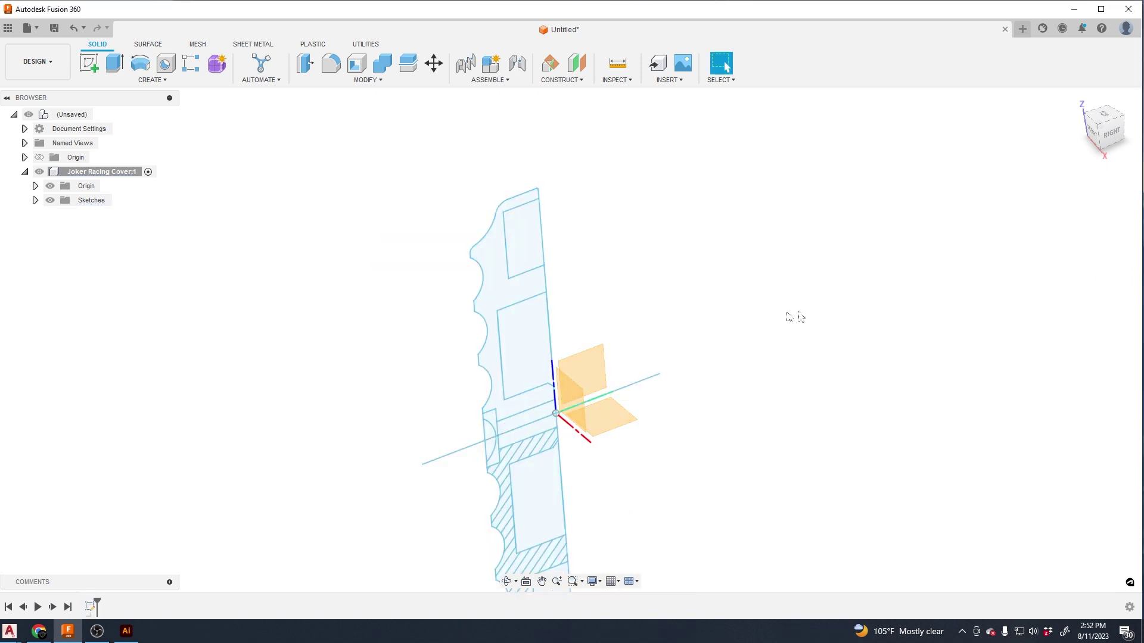
click(1109, 131)
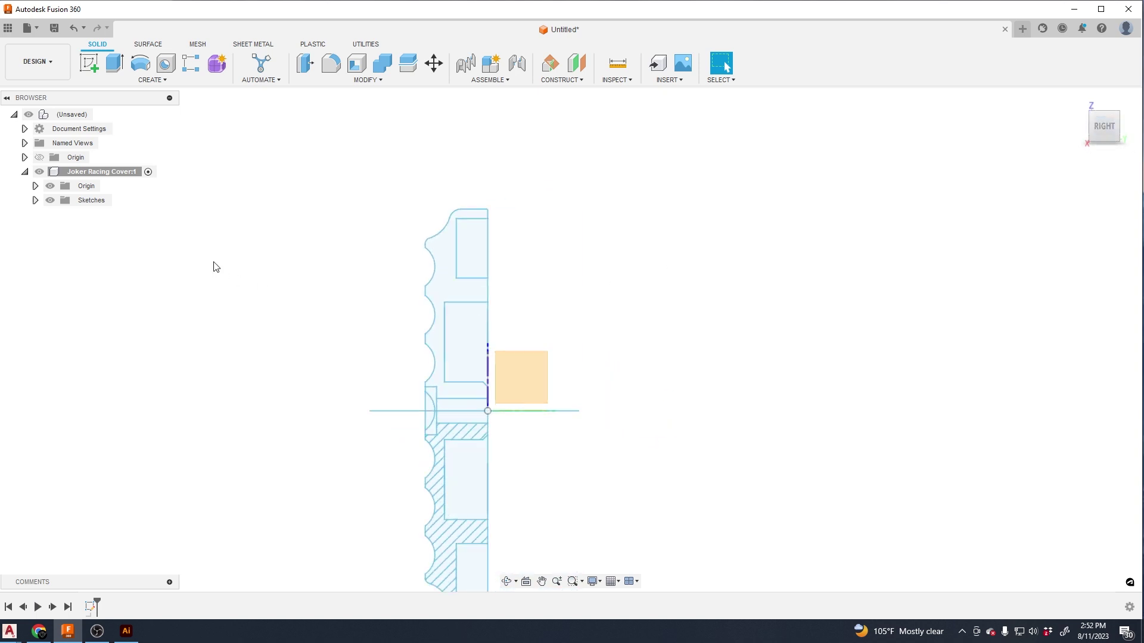
click(36, 200)
double_click(108, 215)
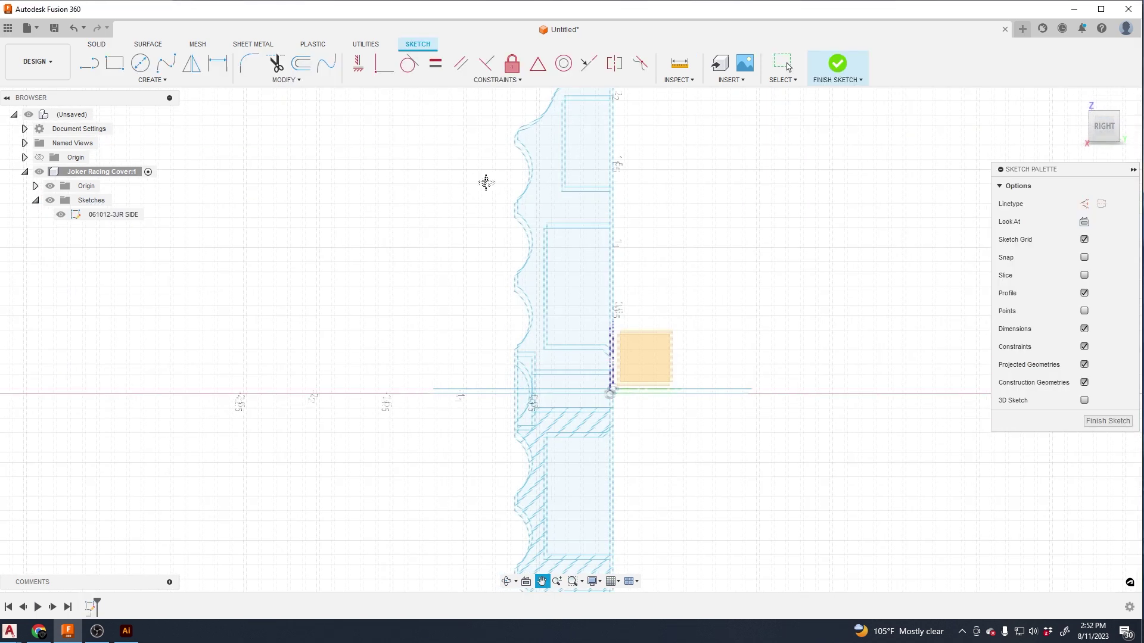
key(l)
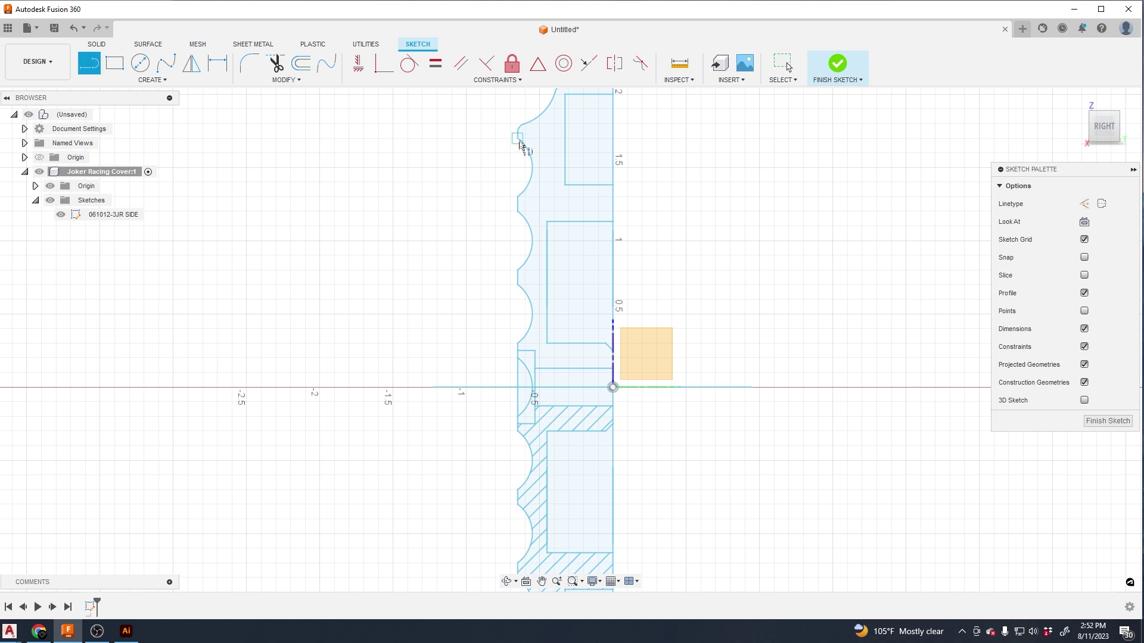
click(518, 141)
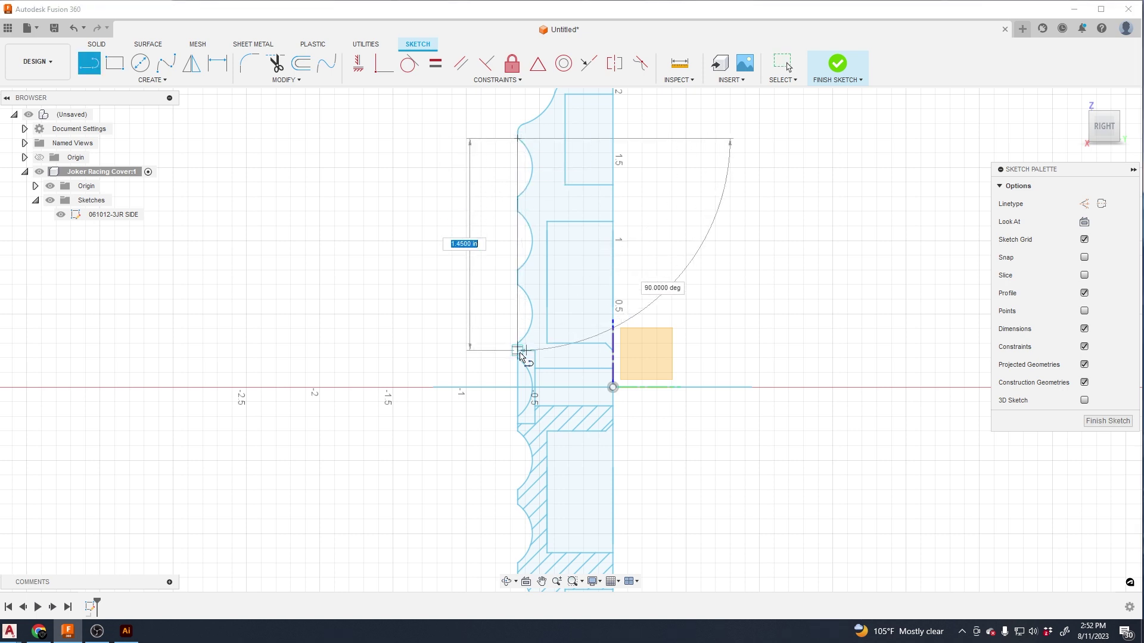
click(1108, 421)
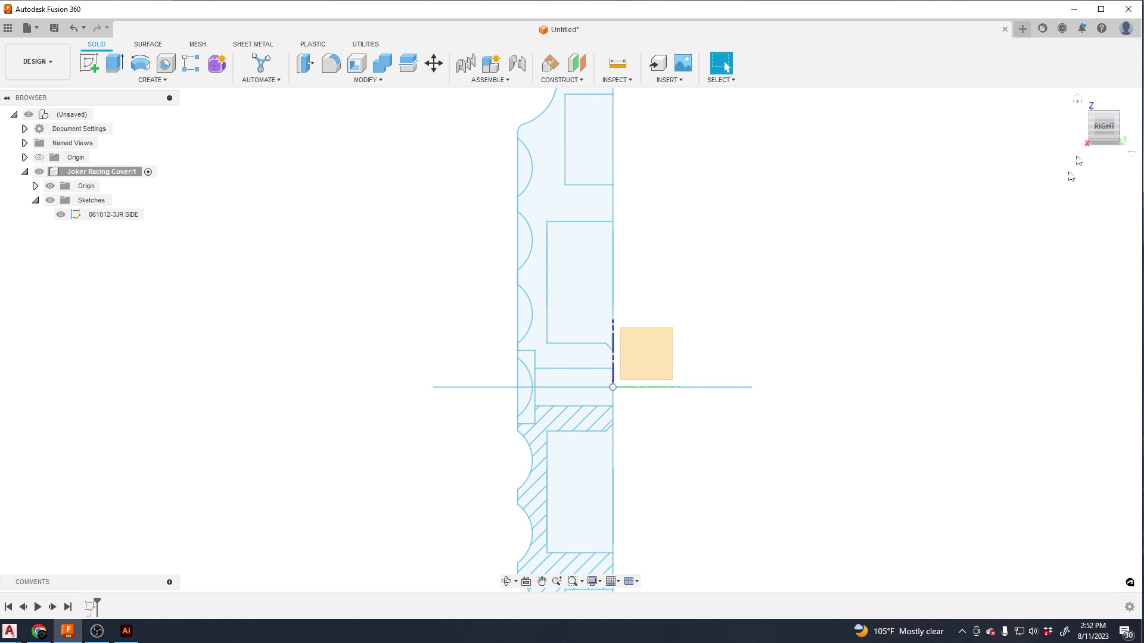
Revolve the four side-profile regions 360° around the centre line into a solid cover body.
click(1076, 103)
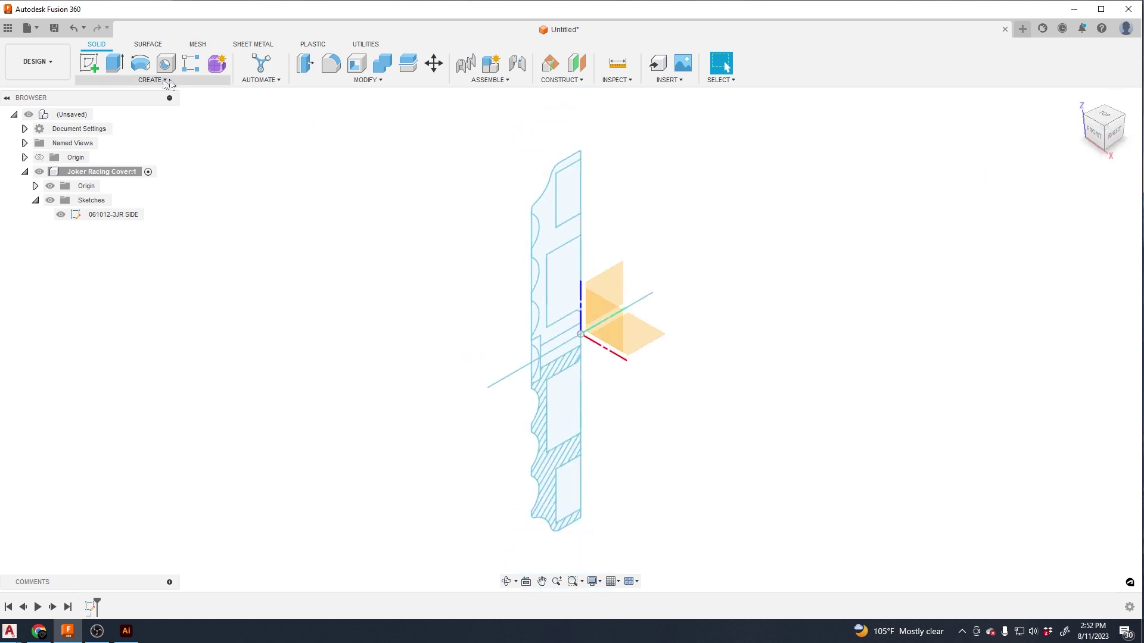
click(143, 70)
click(551, 227)
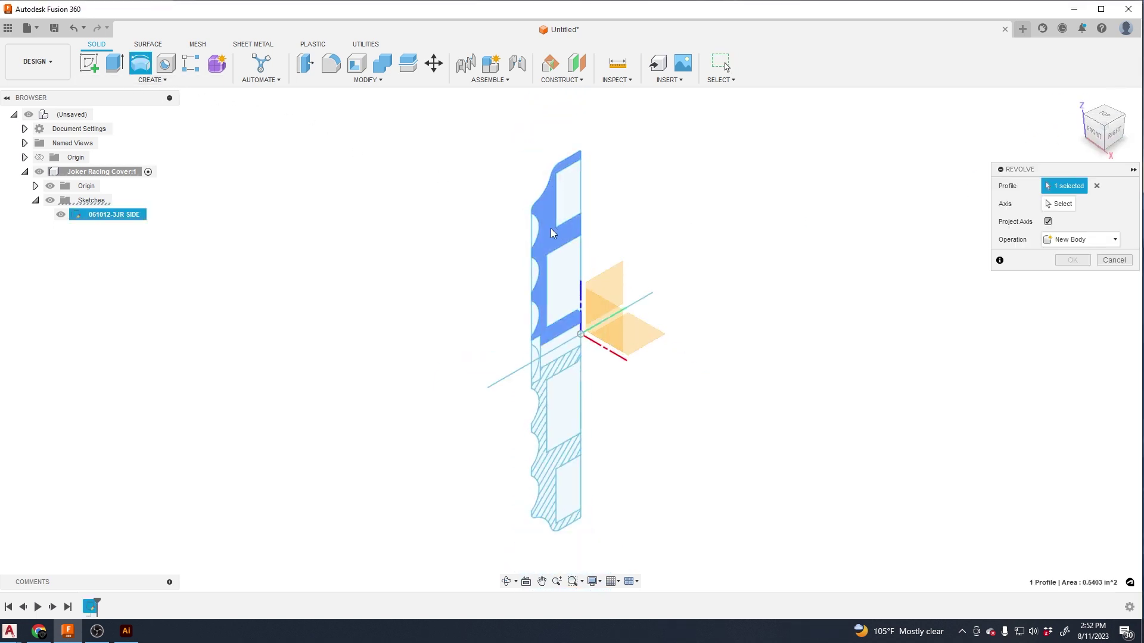
scroll(539, 238, up, 3)
click(532, 241)
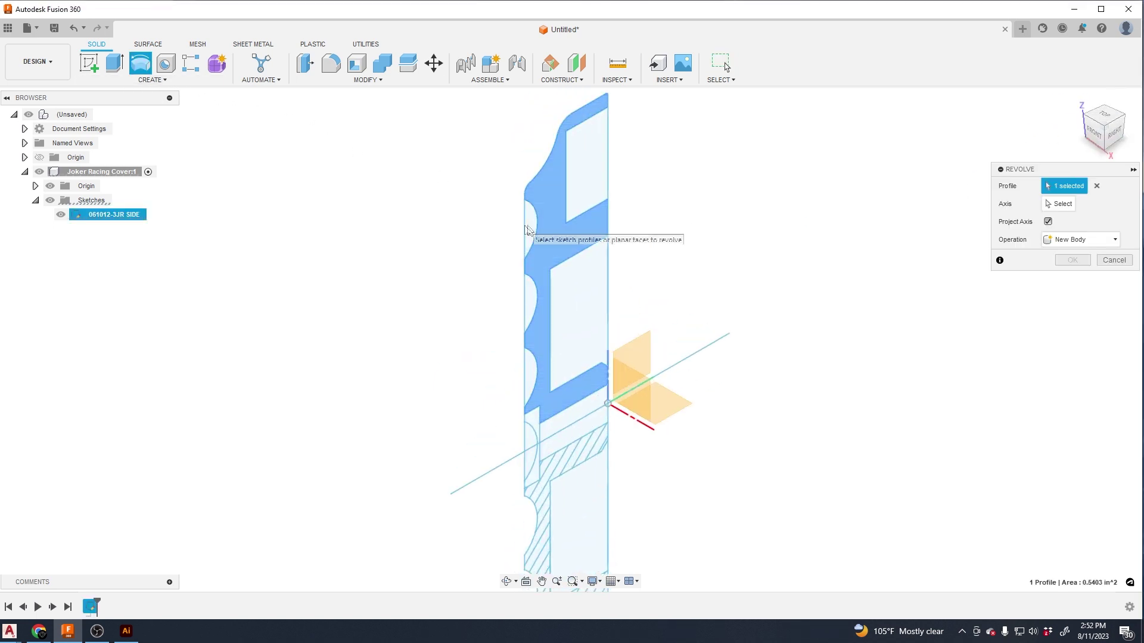
click(531, 296)
click(537, 376)
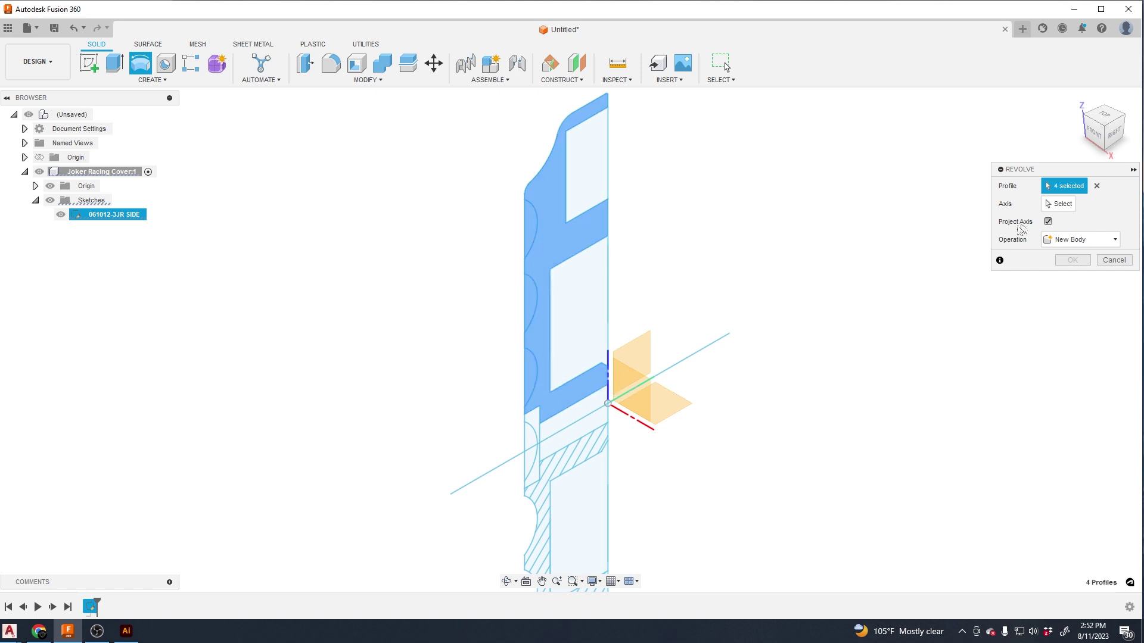
click(1058, 204)
click(694, 352)
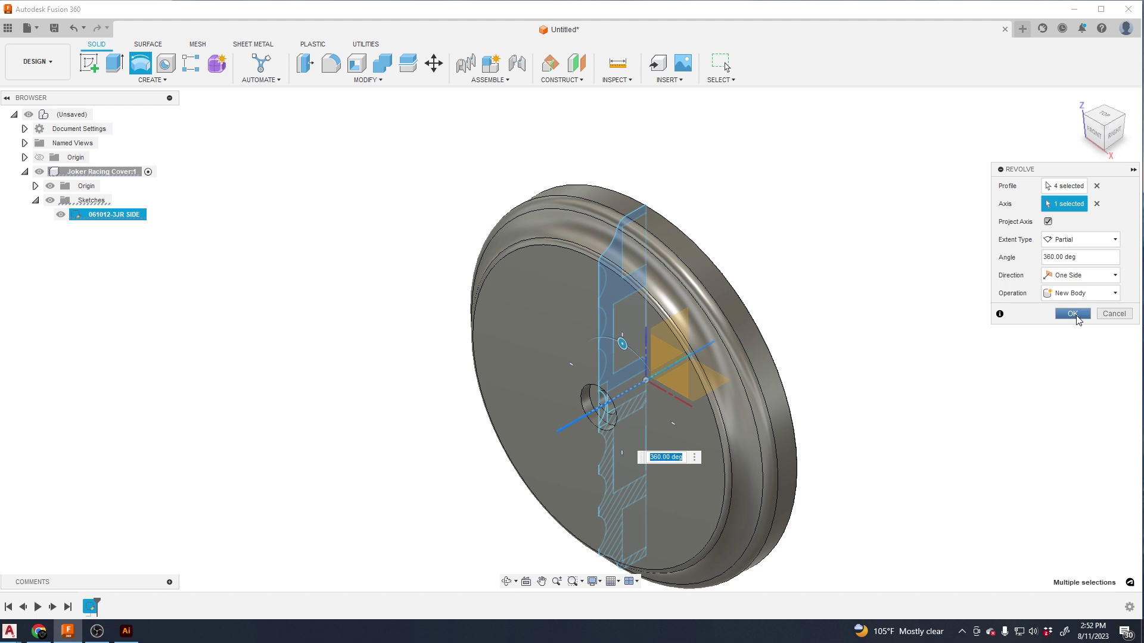
scroll(891, 337, down, 2)
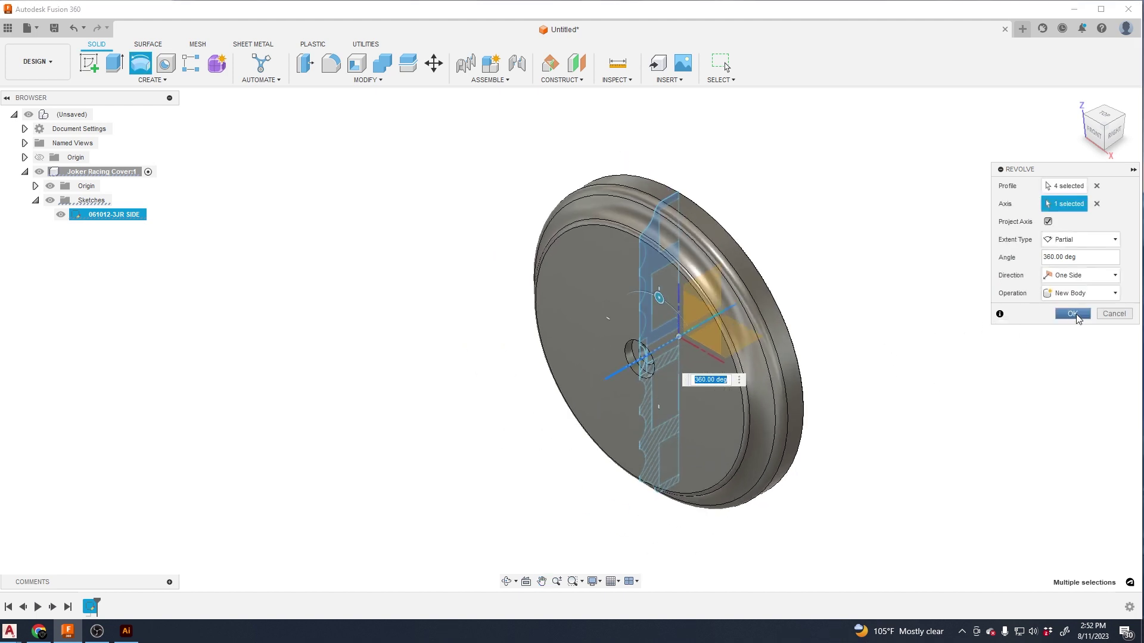
click(1075, 315)
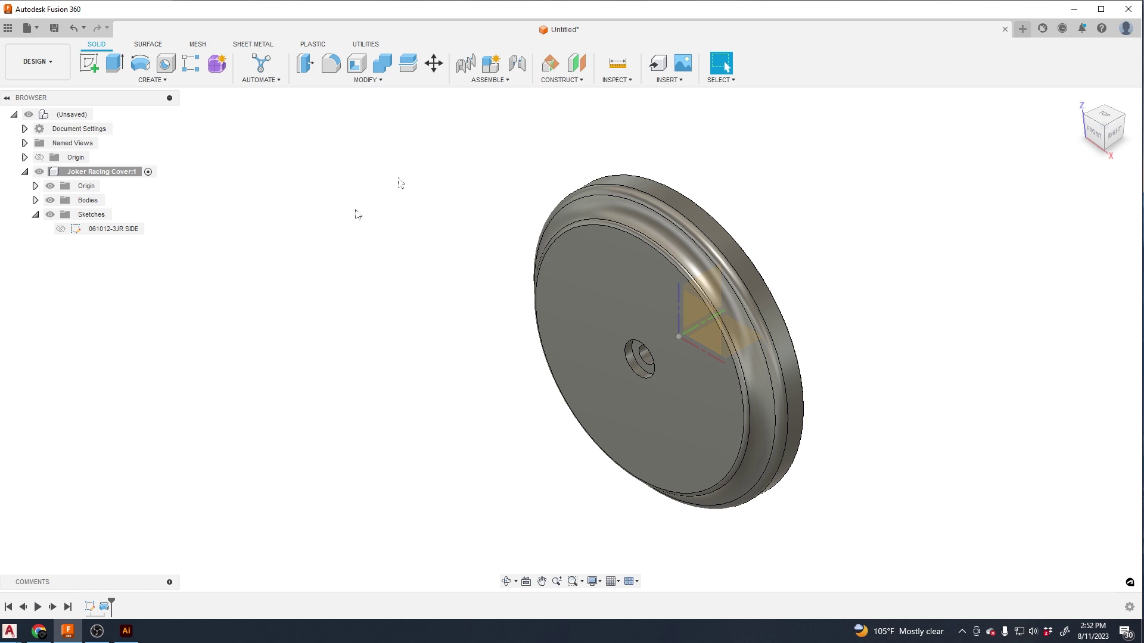
Create an offset construction plane on the cover's front face.
click(576, 63)
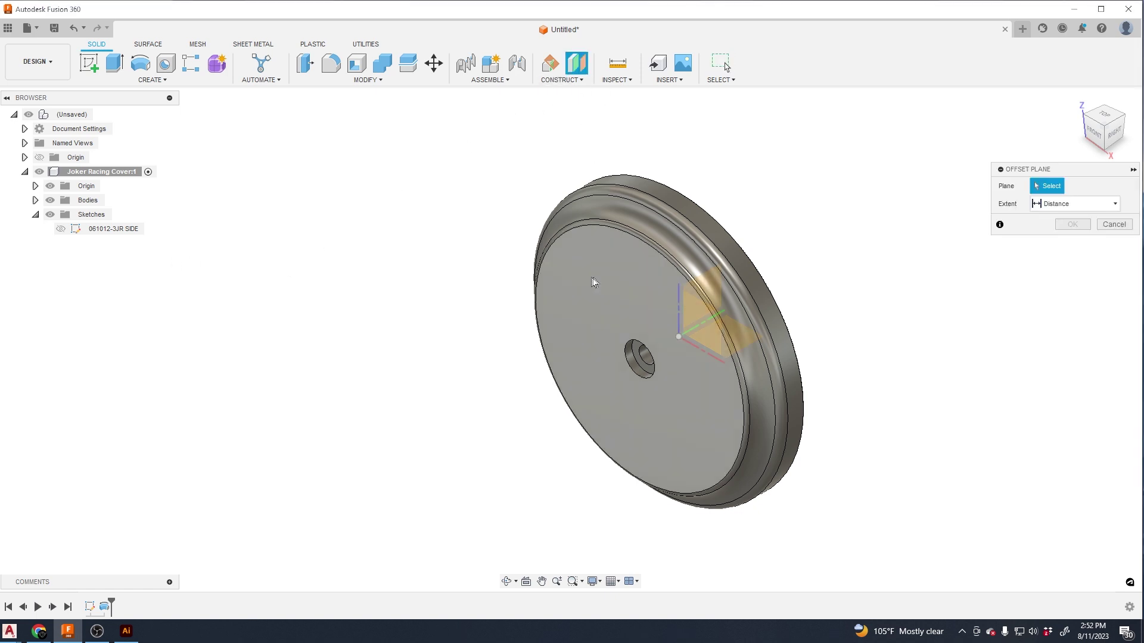
click(594, 283)
click(1072, 245)
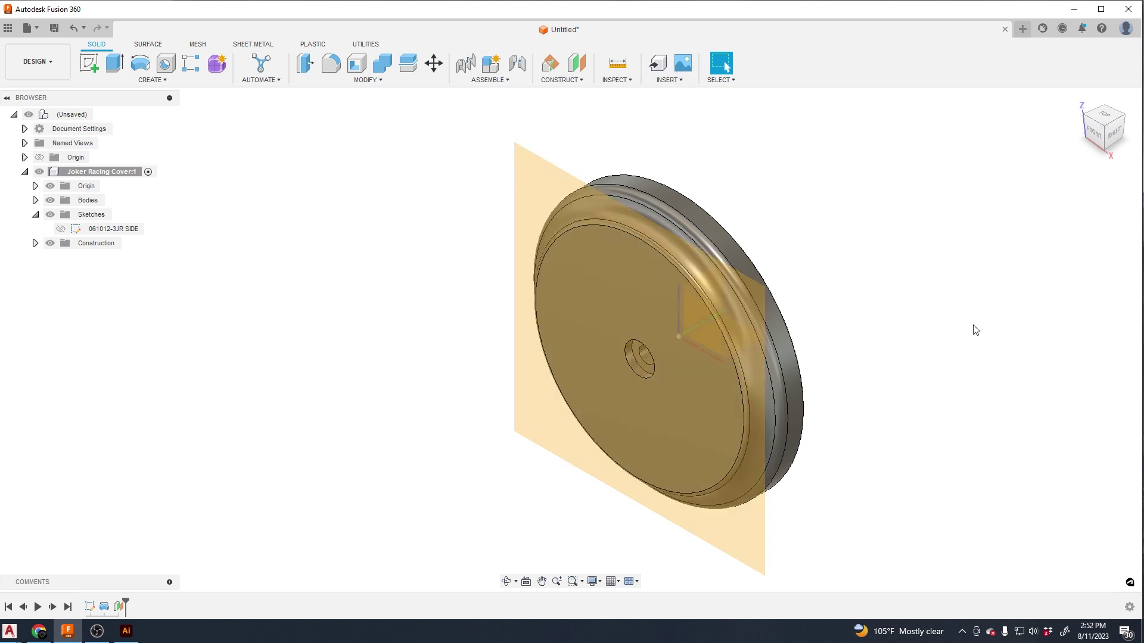
click(89, 63)
Create an empty Sketch3 on the offset plane, finish it, and return to the home view.
click(751, 295)
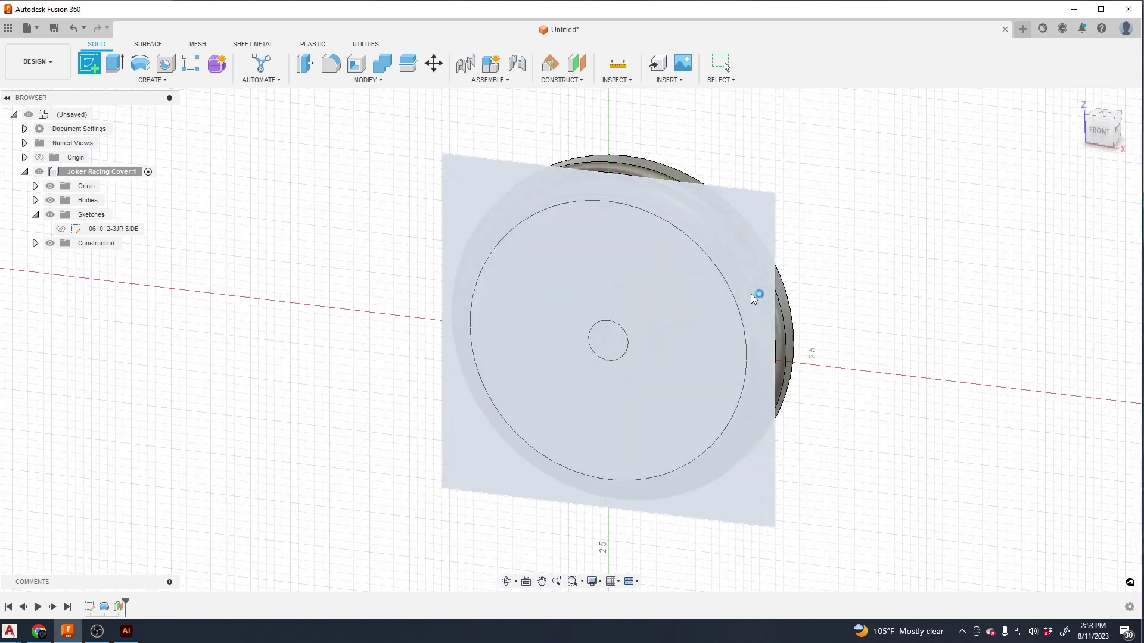
click(152, 80)
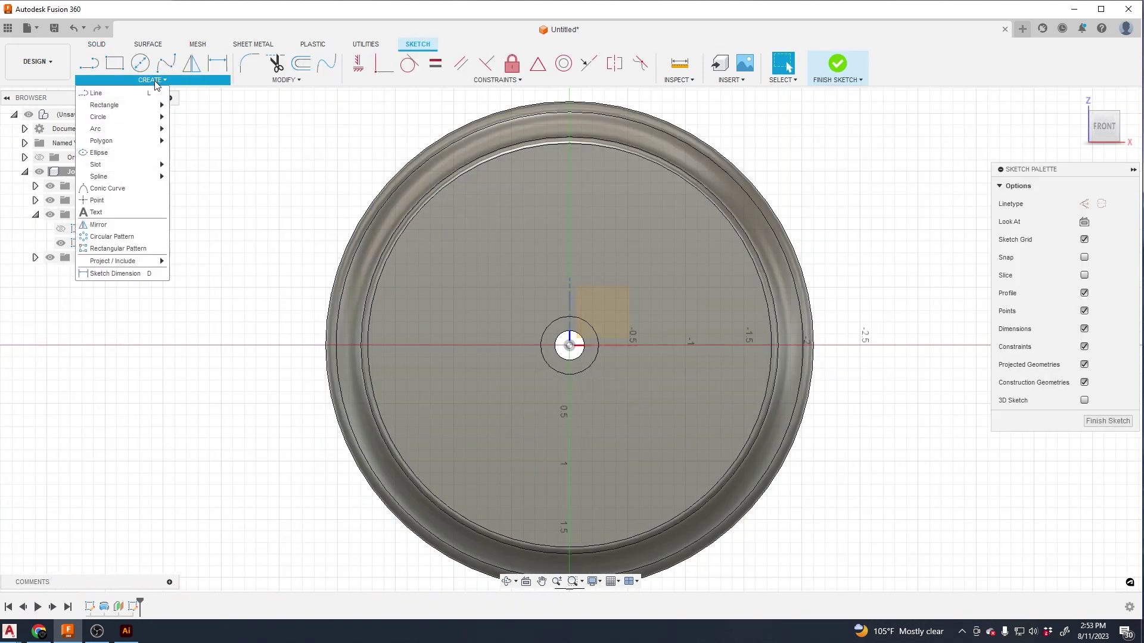
click(149, 203)
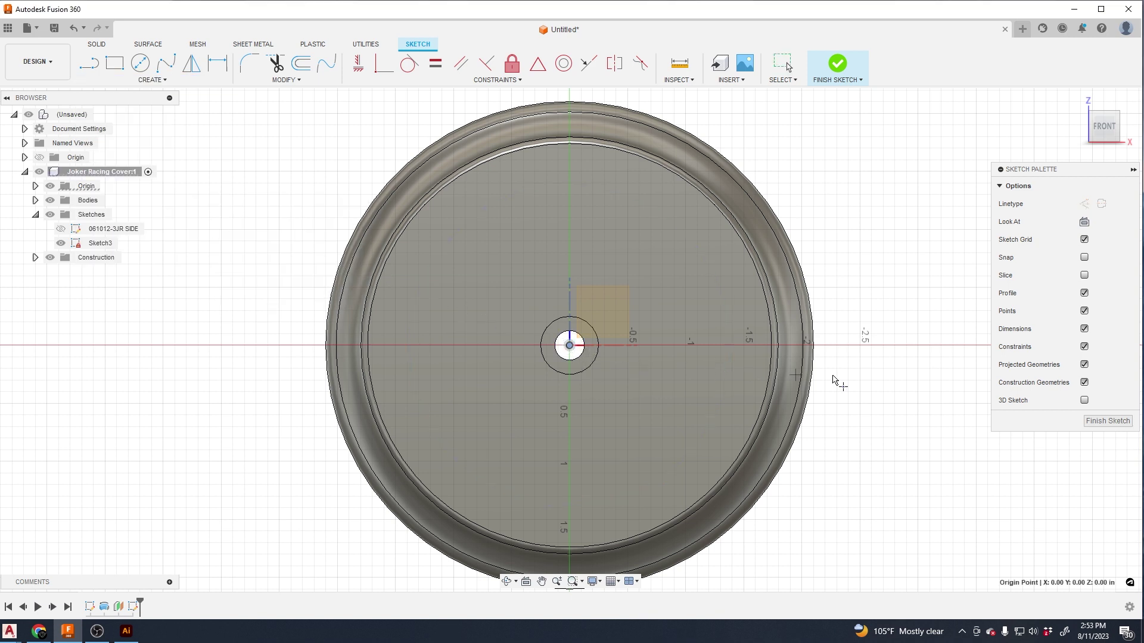
click(1108, 420)
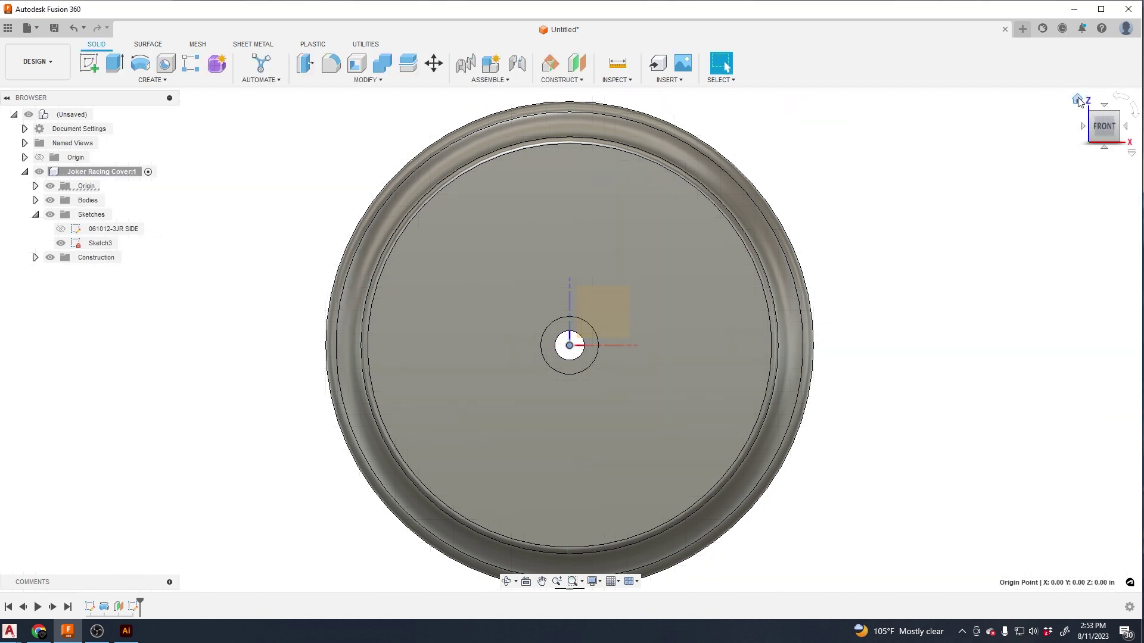
click(1078, 100)
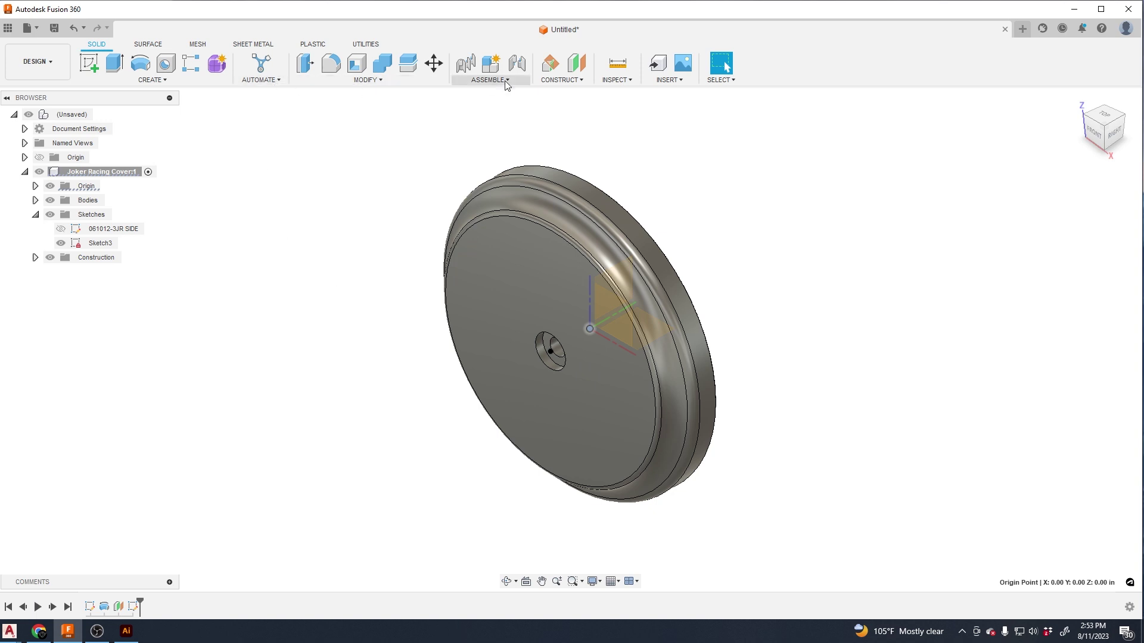
Import '061012-3jr top with joker head.dxf' onto the cover's front face, viewed from Front.
click(551, 80)
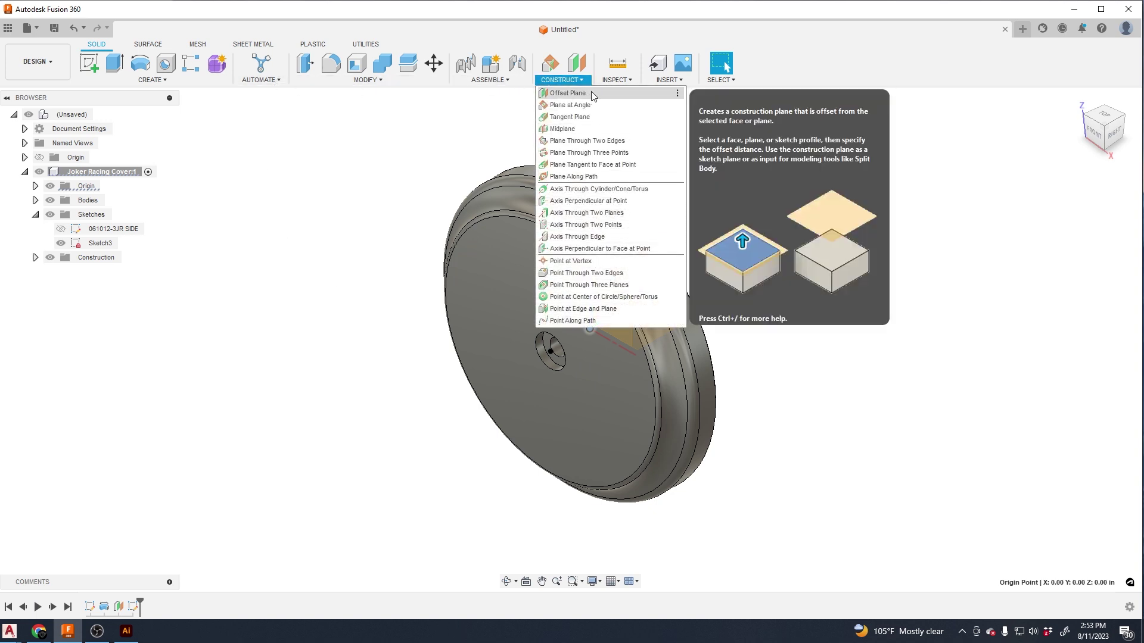
click(666, 80)
click(673, 142)
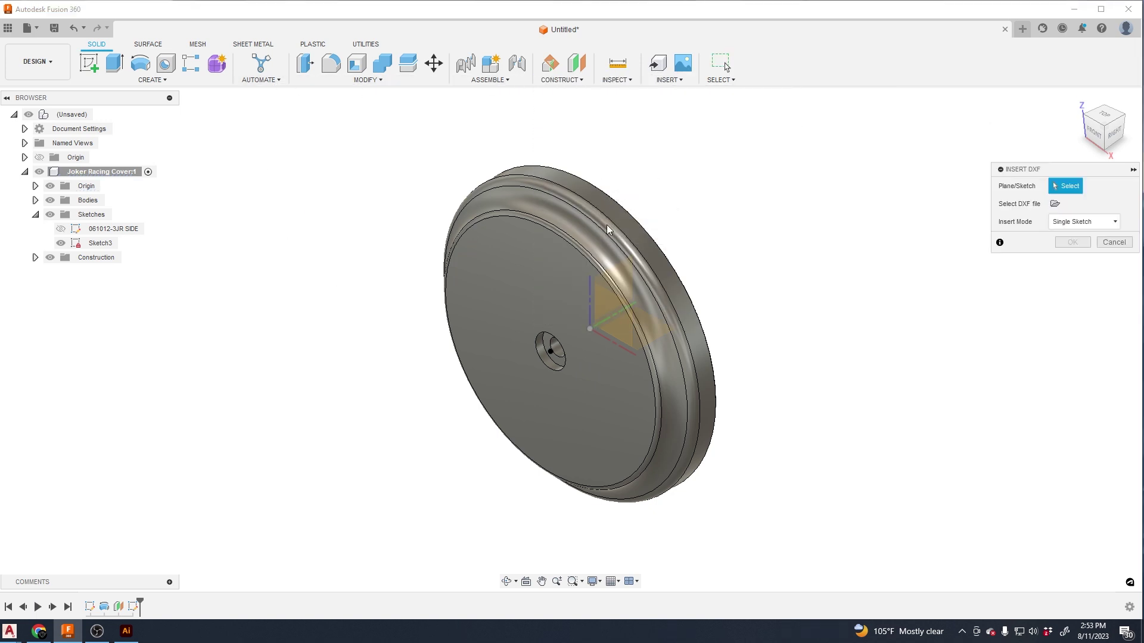
click(544, 282)
click(1055, 205)
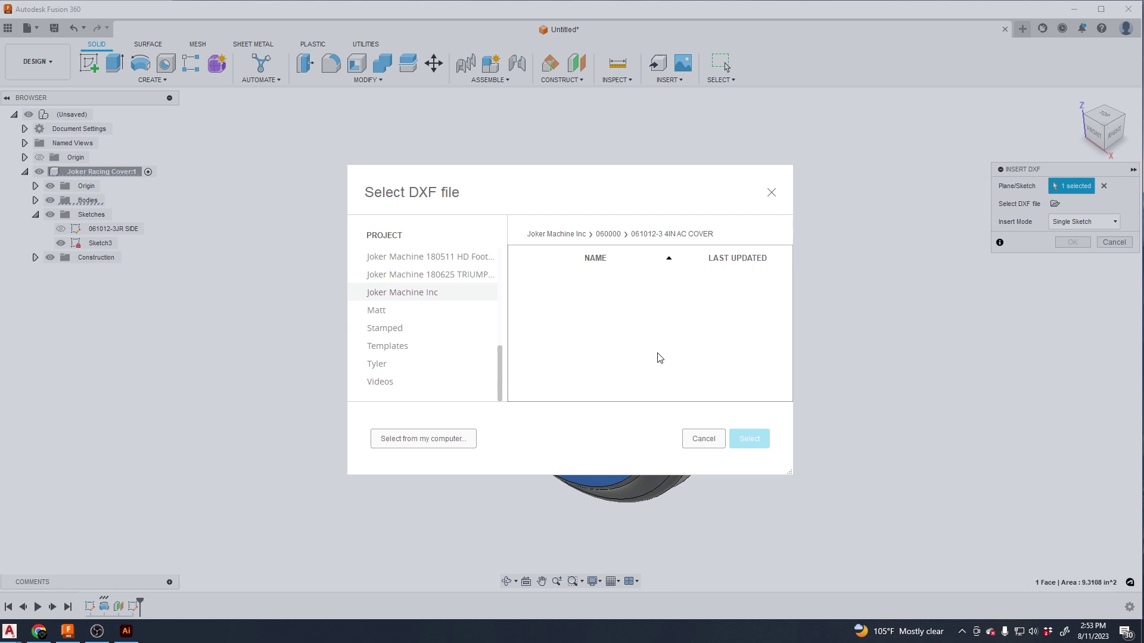
click(423, 438)
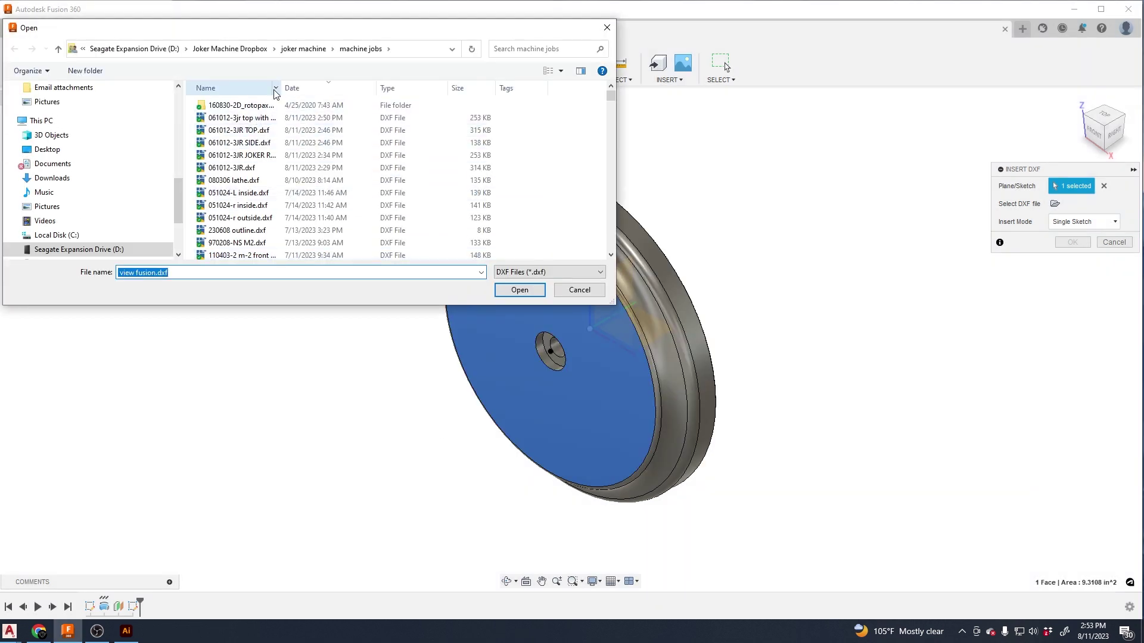
double_click(280, 89)
double_click(269, 118)
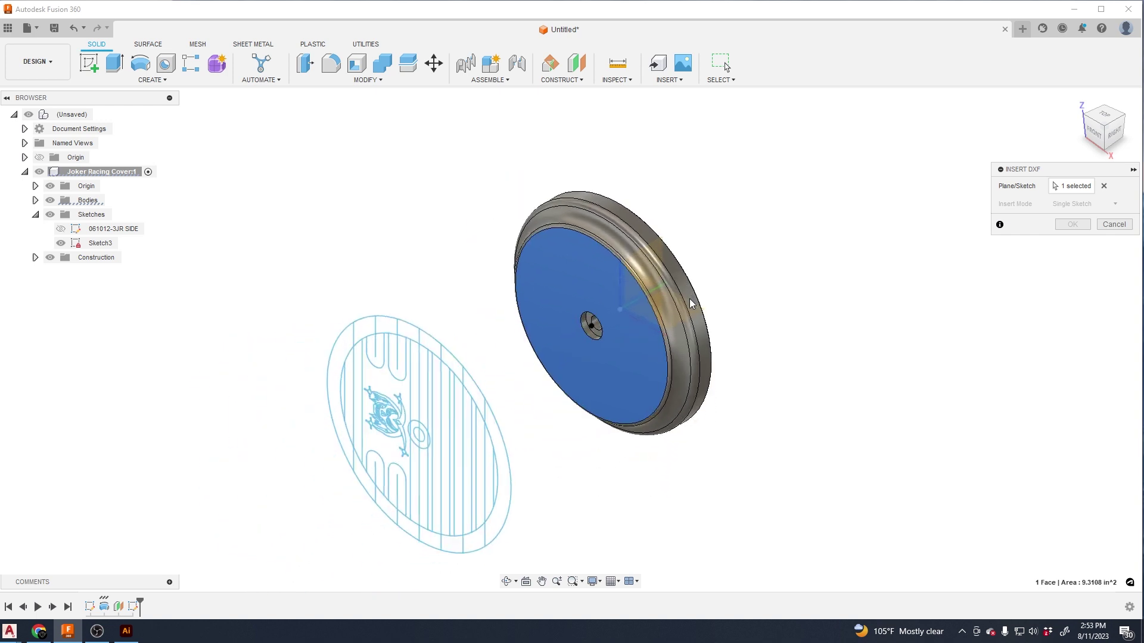
click(1100, 135)
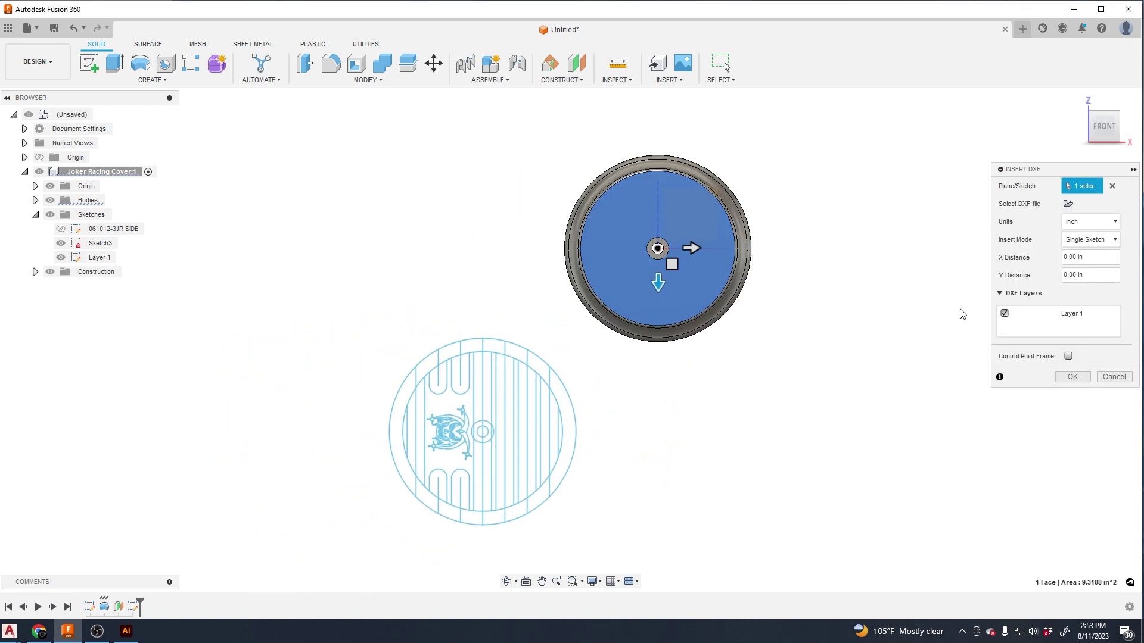
key(Return)
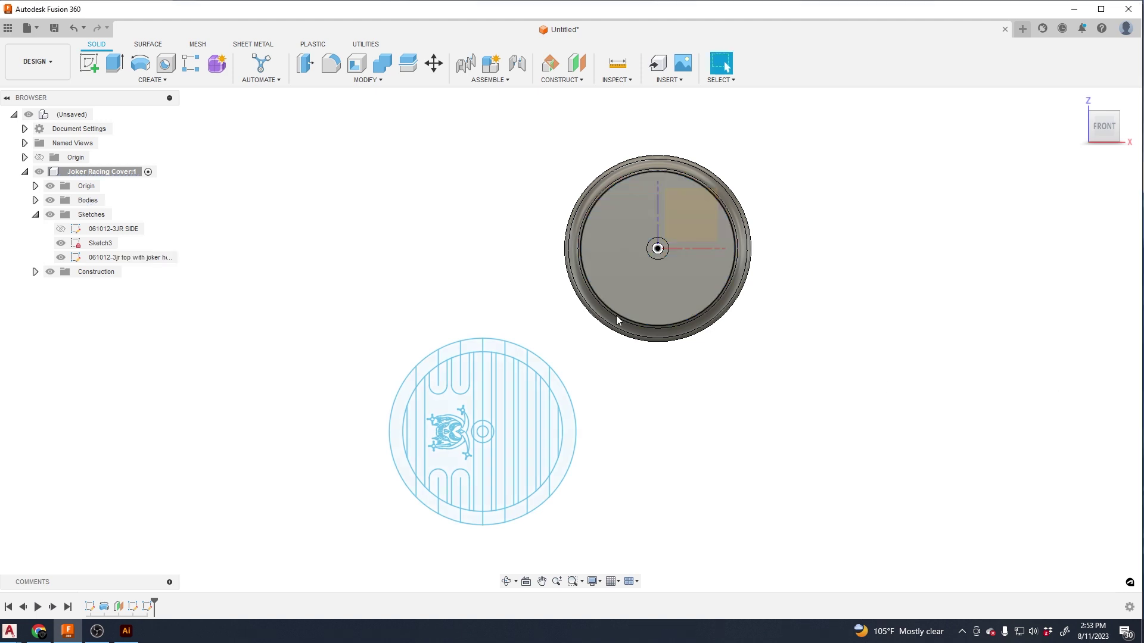
With Move/Copy (smove), select the whole imported joker drawing and rotate it 90° about its centre.
text(smove)
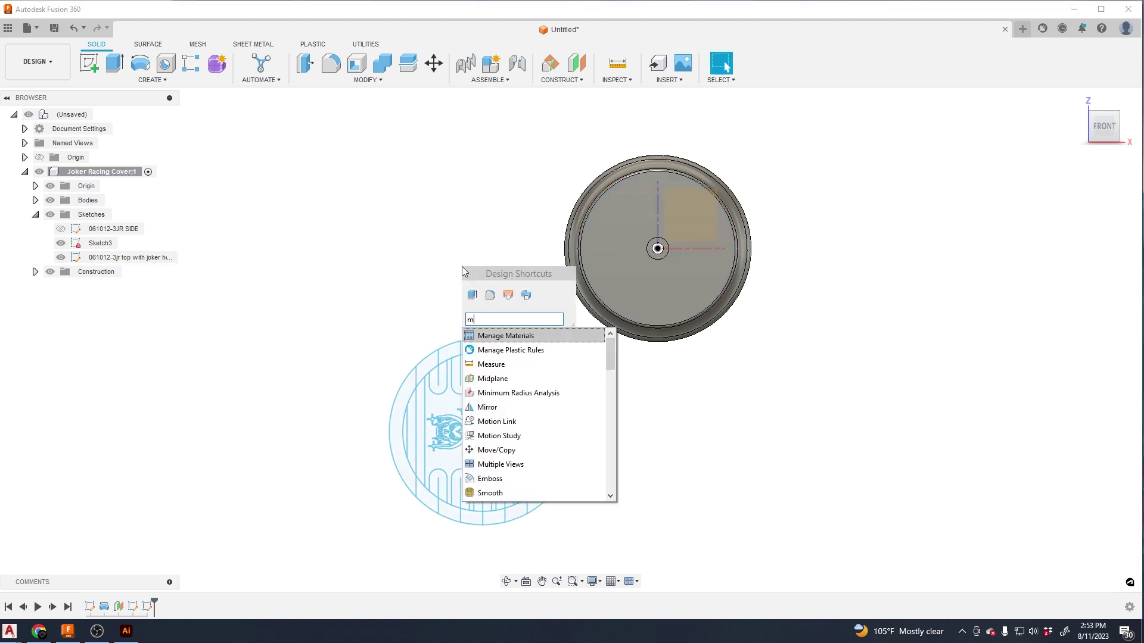
key(Return)
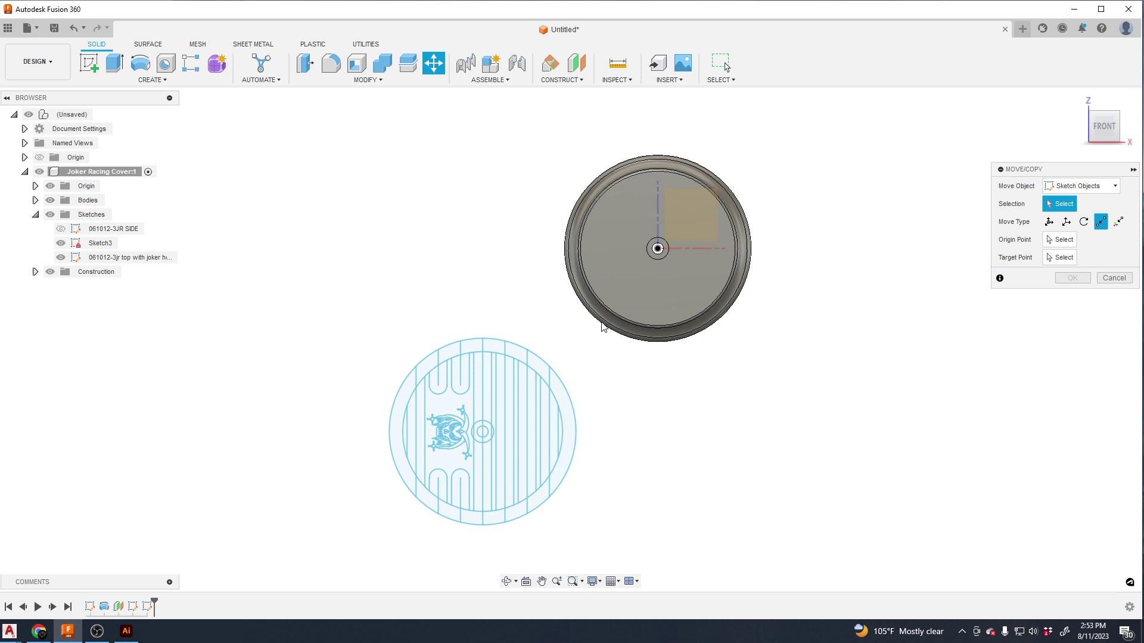
mouse_move(601, 322)
mouse_down()
mouse_move(400, 575)
mouse_move(359, 573)
mouse_move(383, 549)
mouse_up()
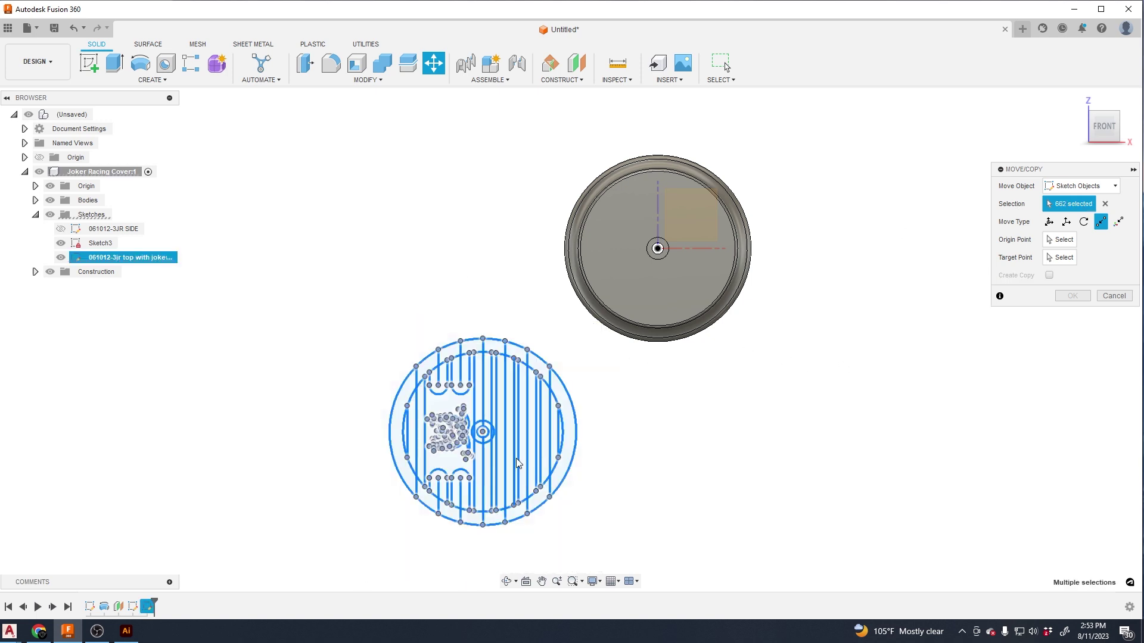
click(1049, 221)
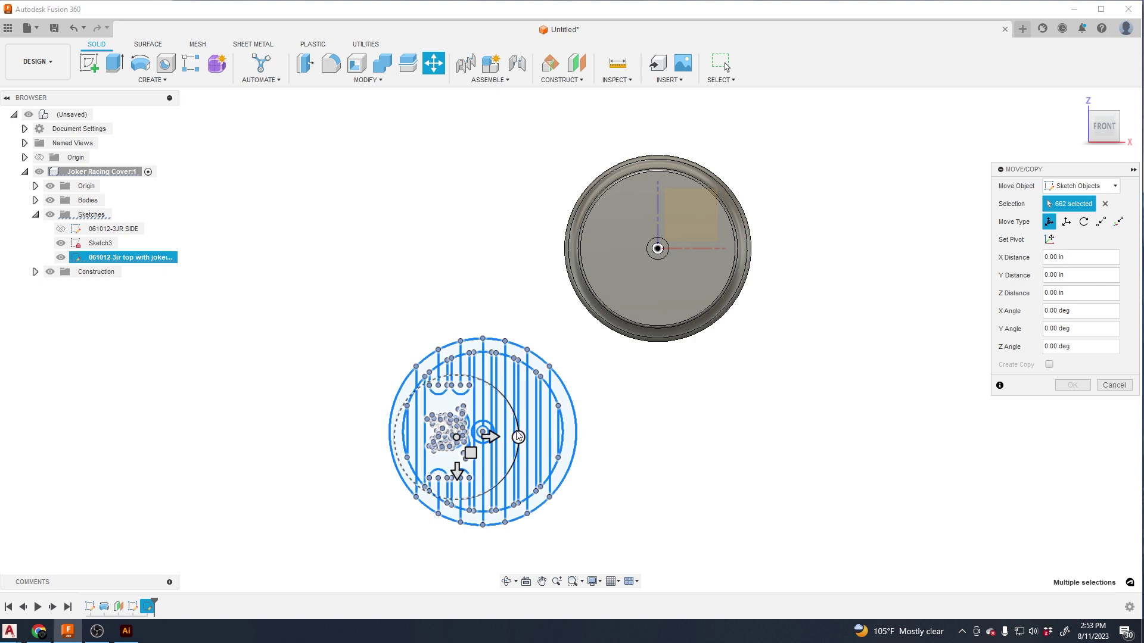
mouse_move(518, 437)
mouse_down()
mouse_move(484, 379)
mouse_move(456, 376)
mouse_up()
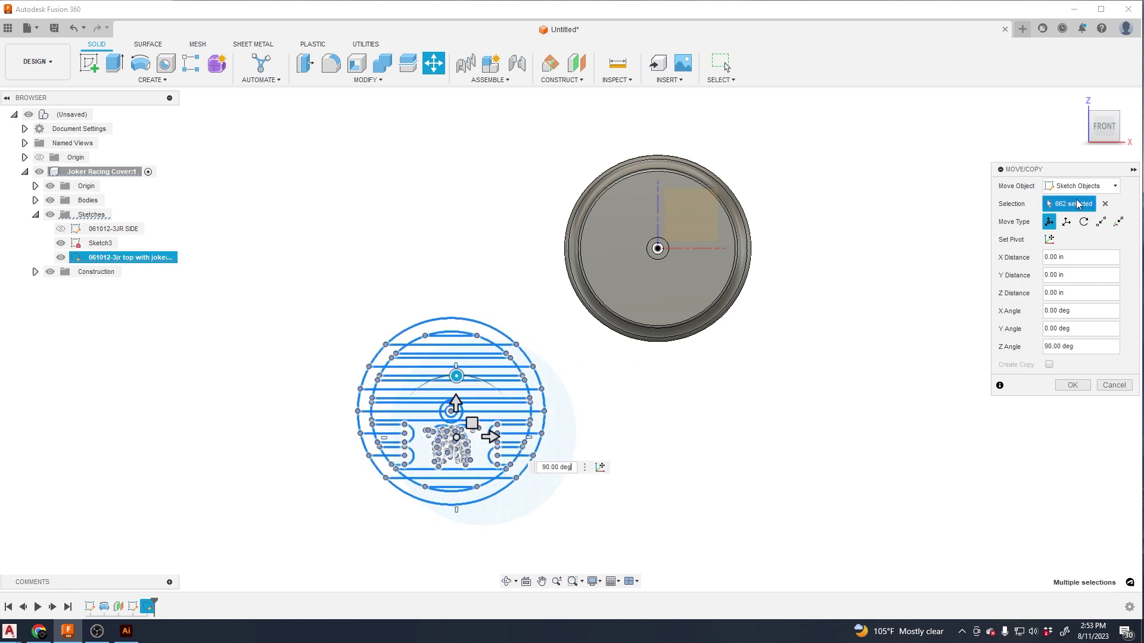
Move the drawing point to point from its centre onto the cover's centre, confirm, and zoom to fit.
click(1100, 222)
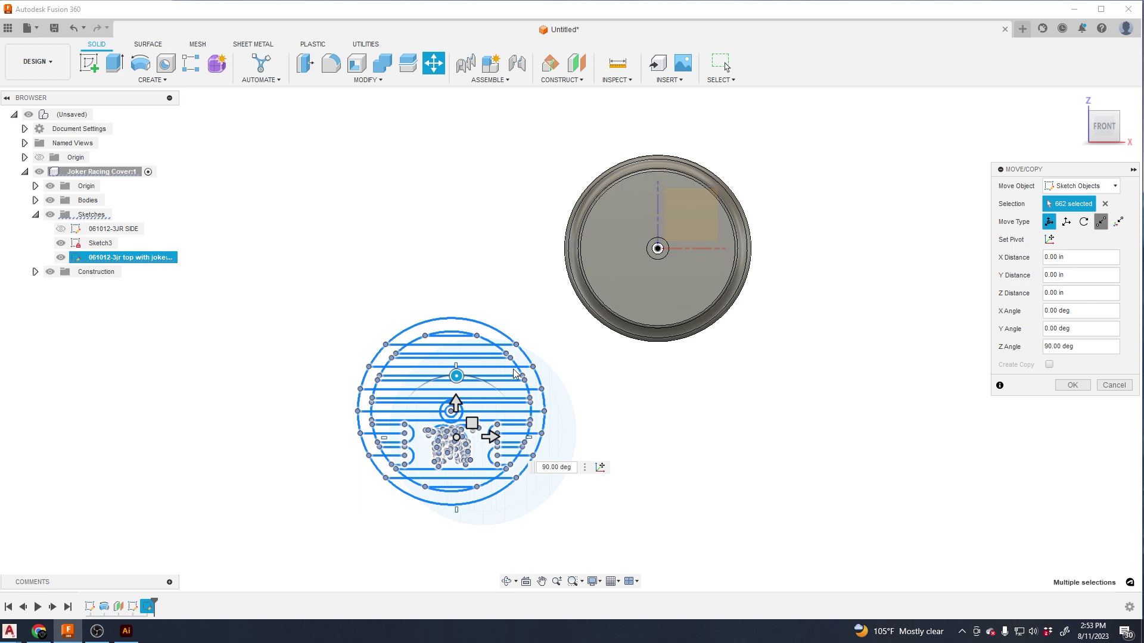
scroll(449, 412, up, 2)
click(450, 412)
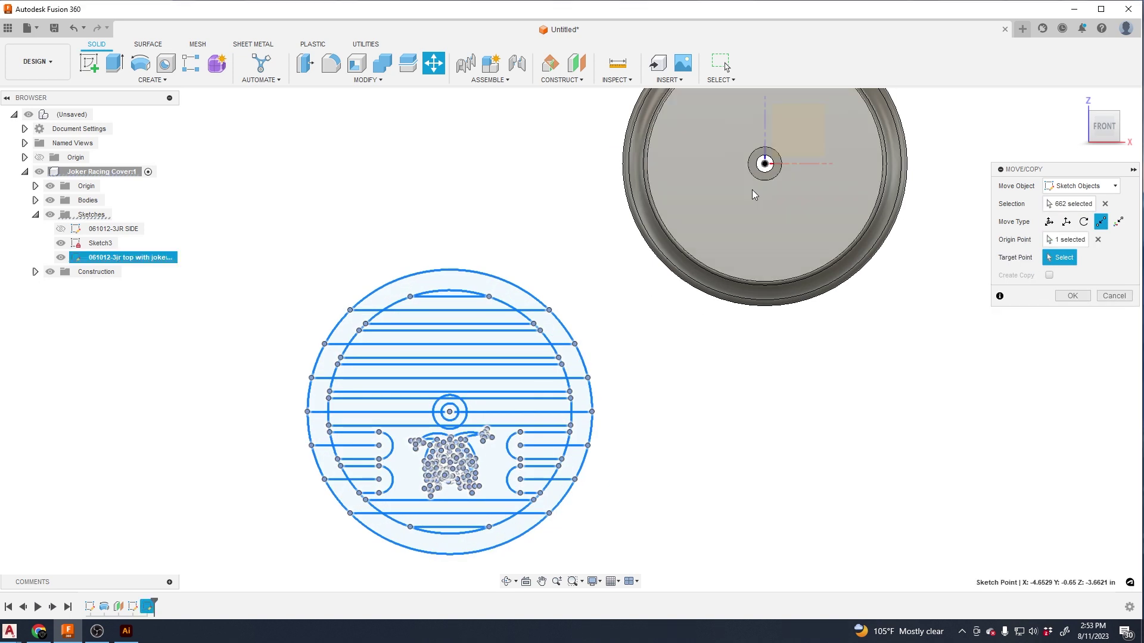
click(765, 164)
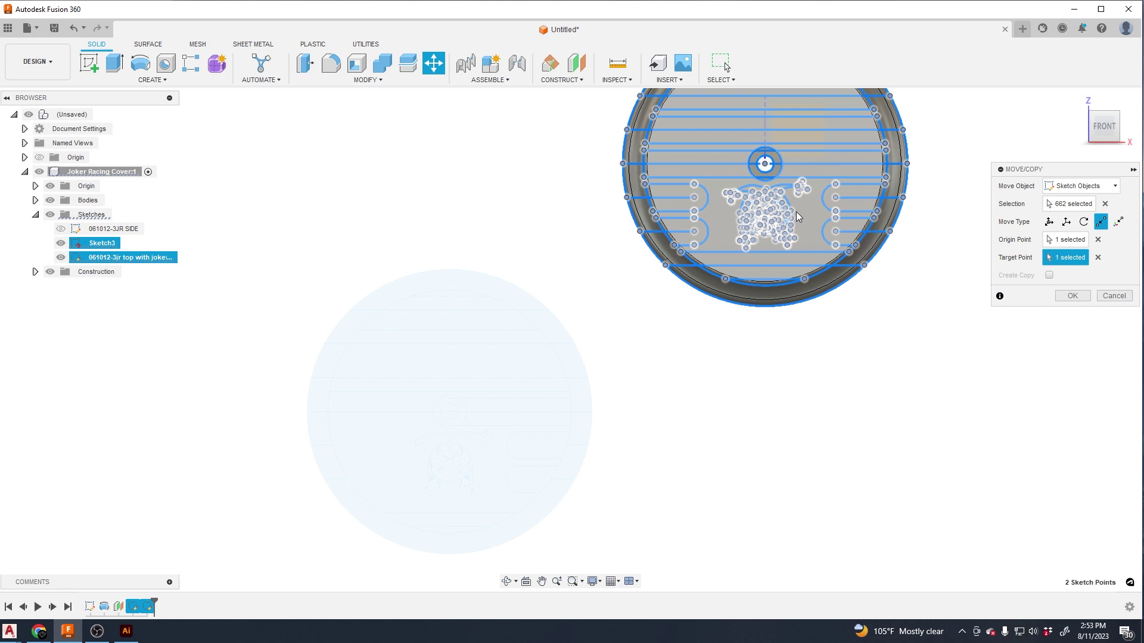
scroll(804, 237, down, 1)
middle_drag(805, 237, 705, 377)
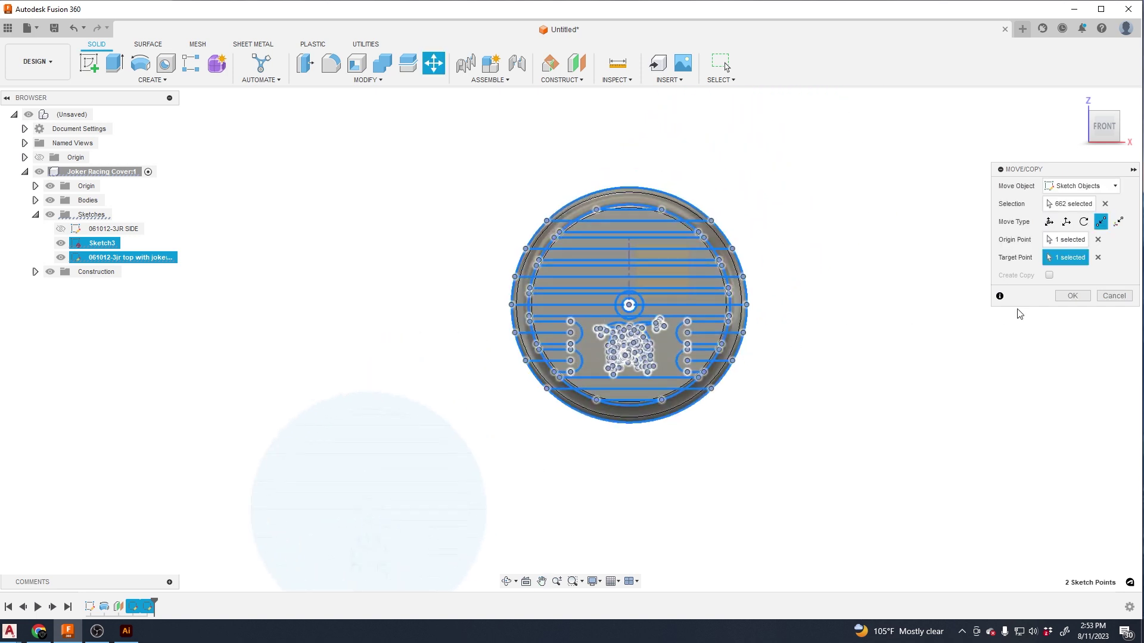
key(Return)
scroll(650, 216, up, 5)
scroll(649, 215, down, 2)
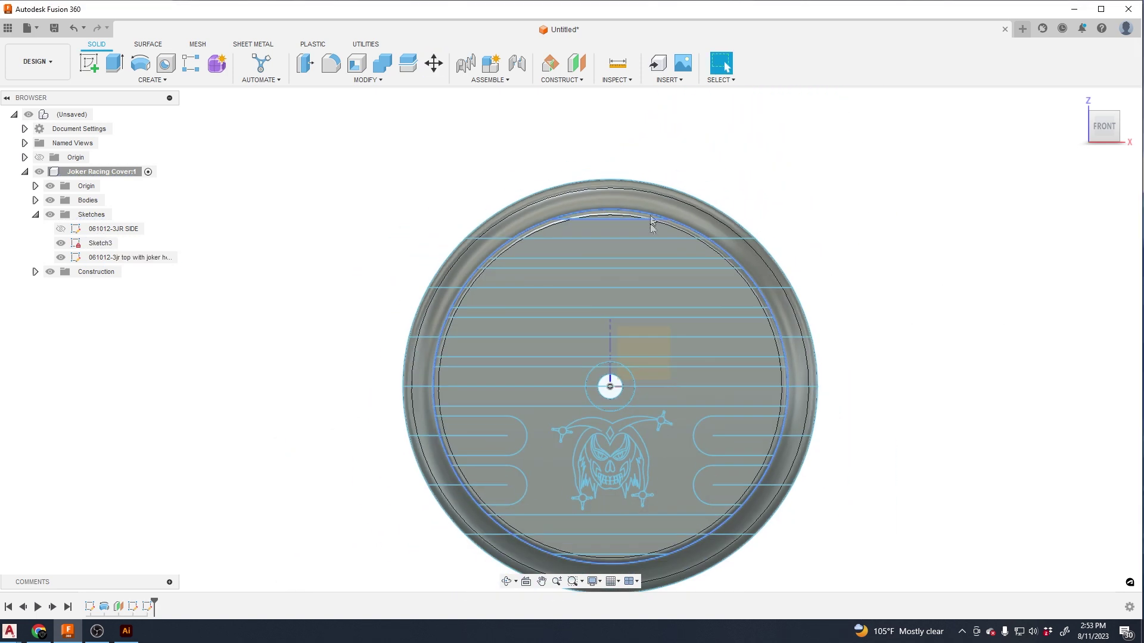
scroll(658, 352, up, 1)
scroll(655, 357, down, 2)
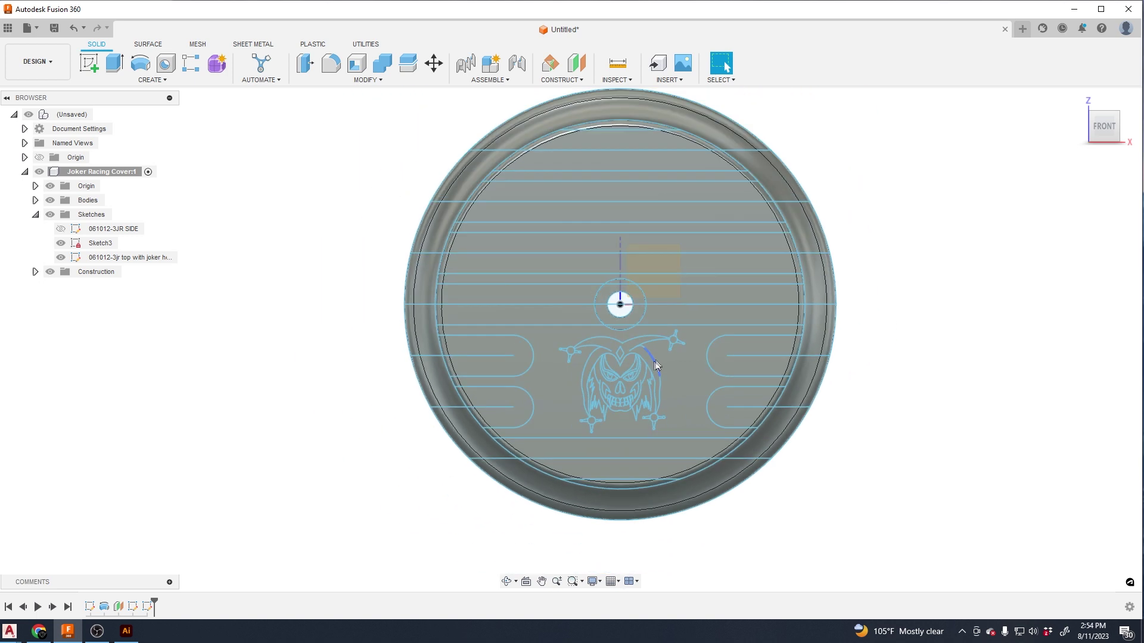
Create a Plane Along Path on the horizontal sketch line at distance 0.00, at the disc's rim.
scroll(657, 357, up, 2)
scroll(659, 354, down, 3)
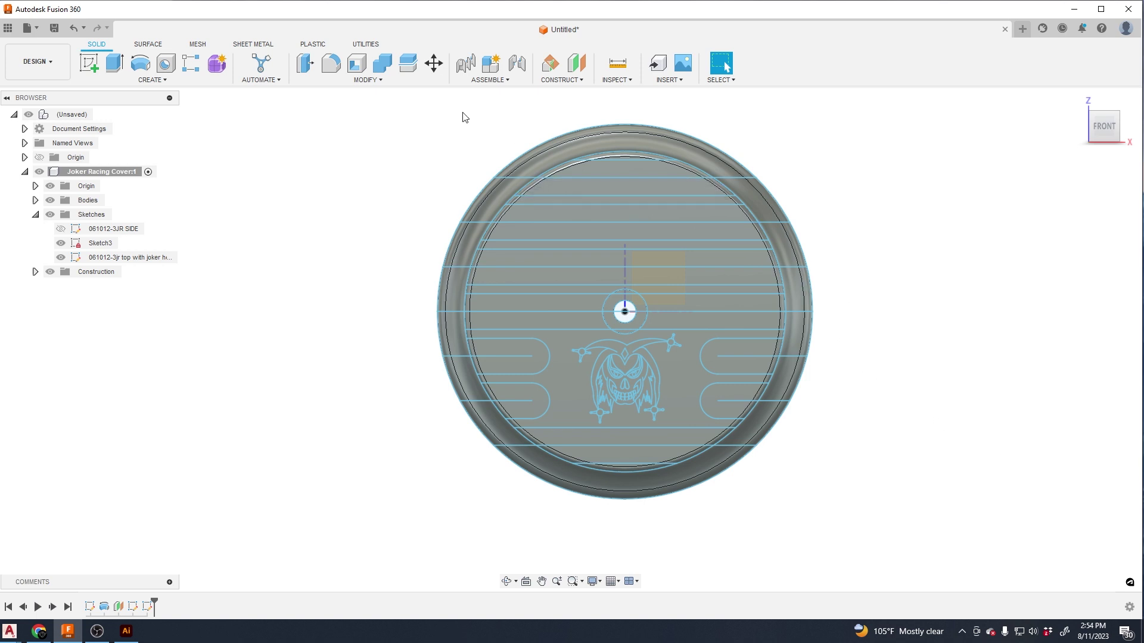
click(567, 81)
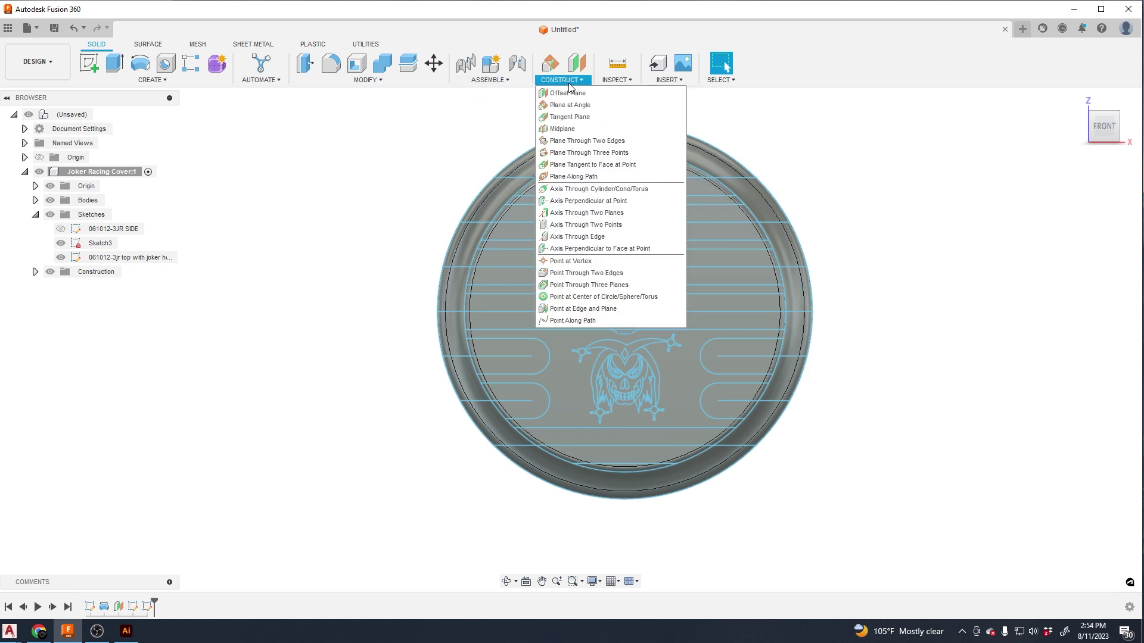
click(573, 177)
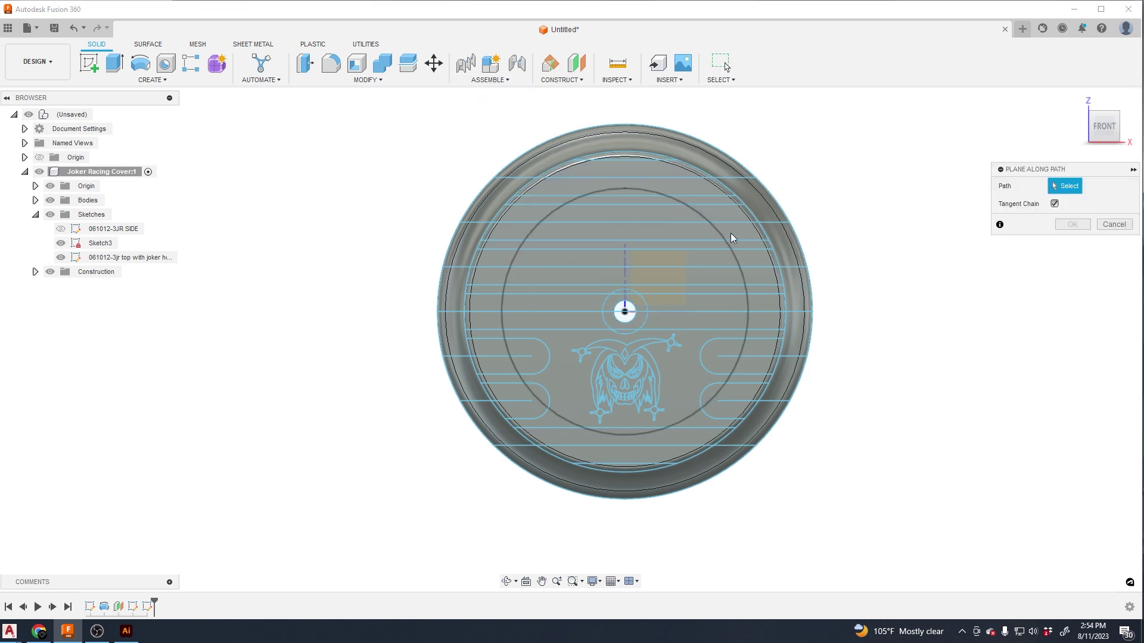
click(798, 312)
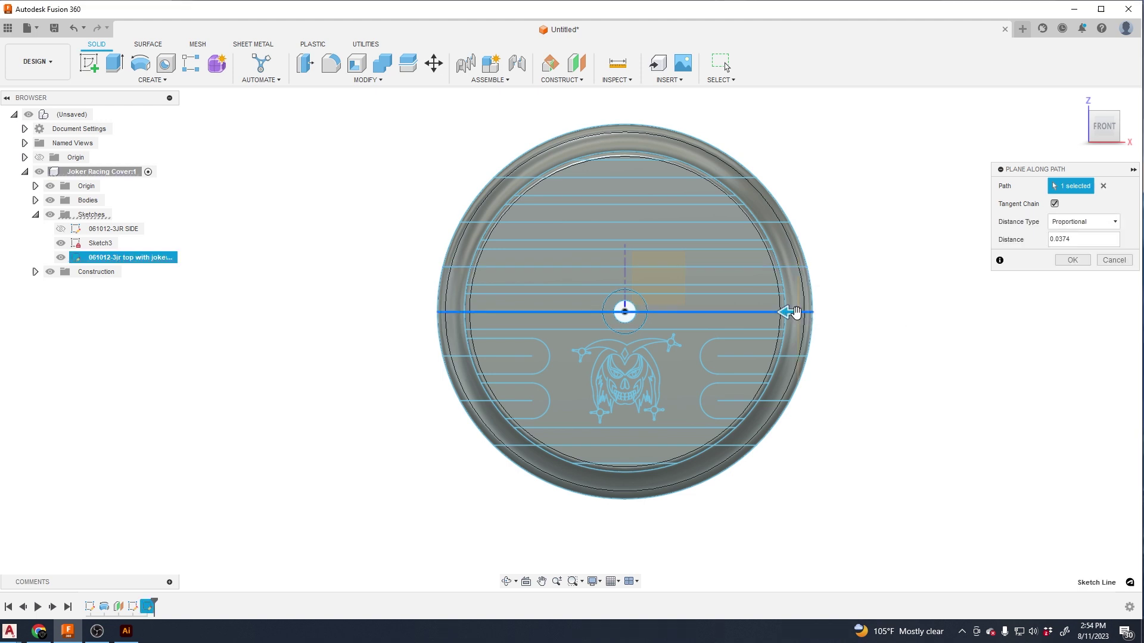
drag(807, 311, 857, 314)
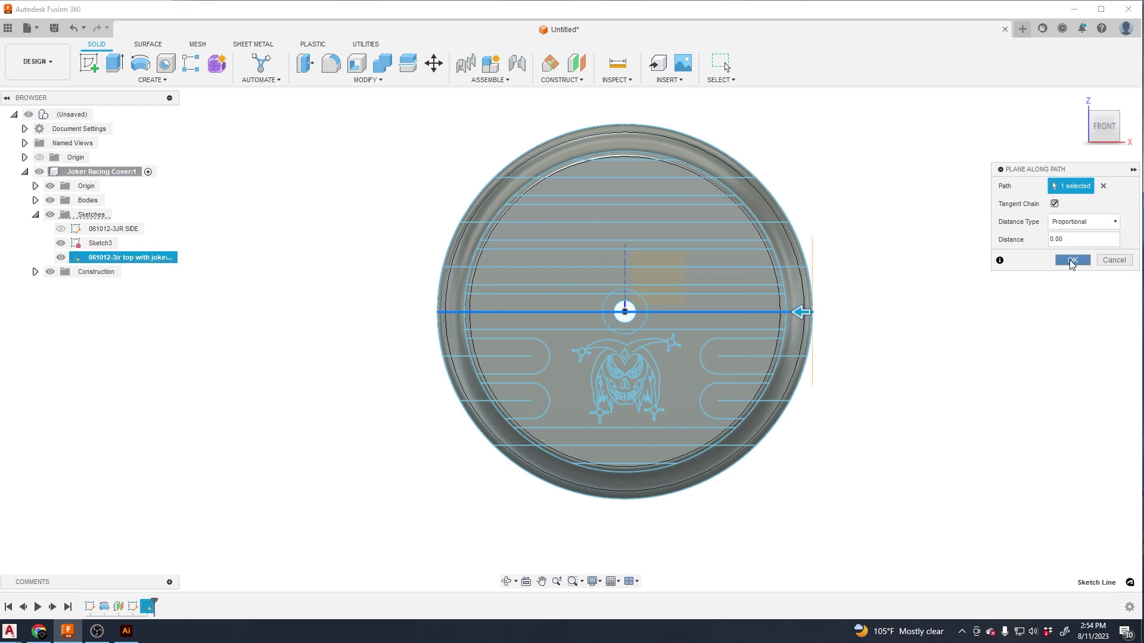
click(1072, 260)
shift+middle_drag(855, 394, 831, 311)
middle_drag(826, 422, 761, 424)
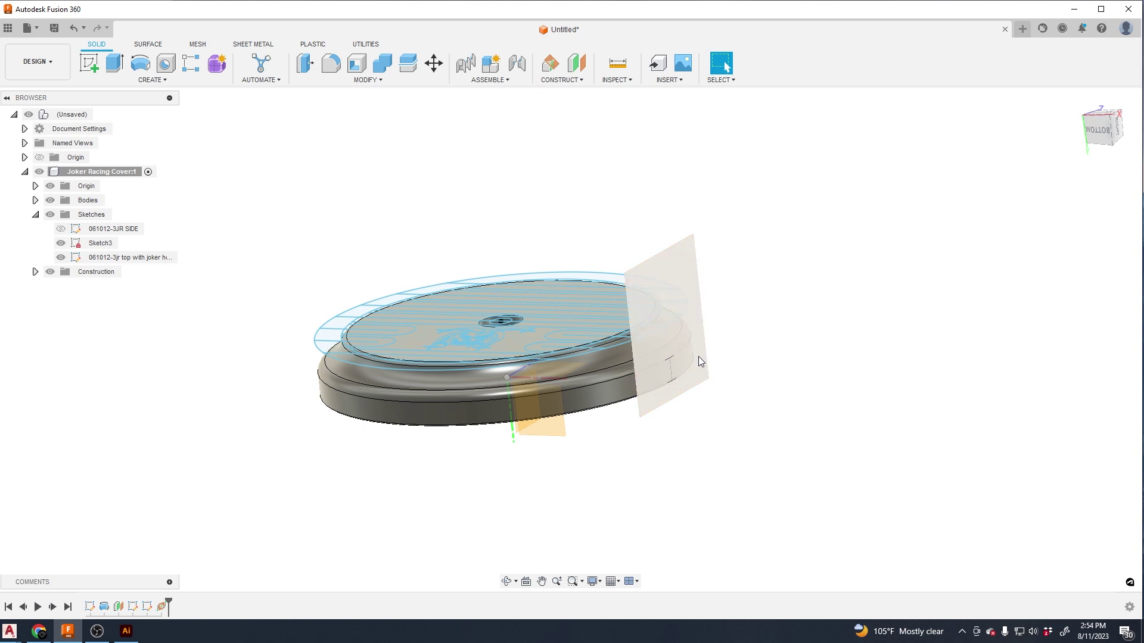
Start a new sketch on the construction plane and hide the cover body.
key(s)
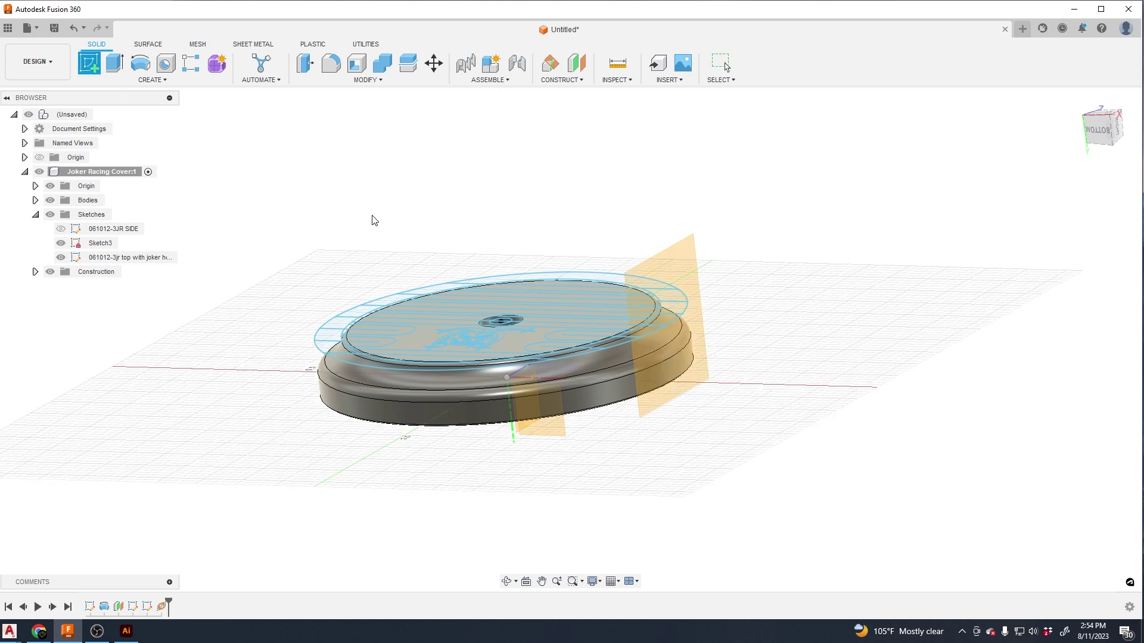
click(697, 361)
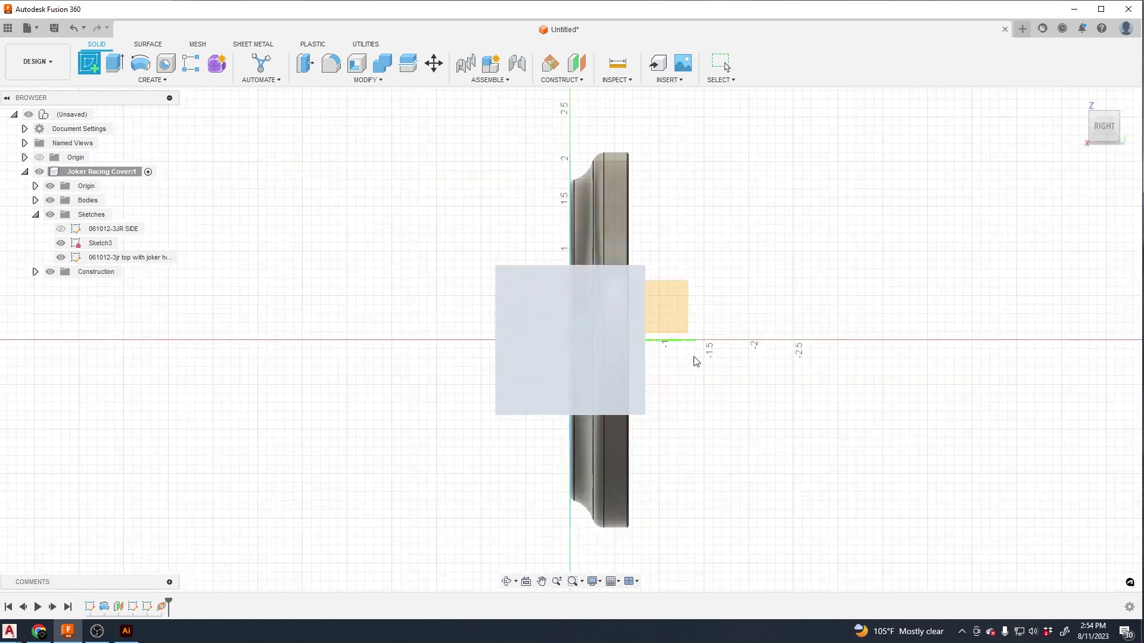
shift+middle_drag(543, 326, 235, 280)
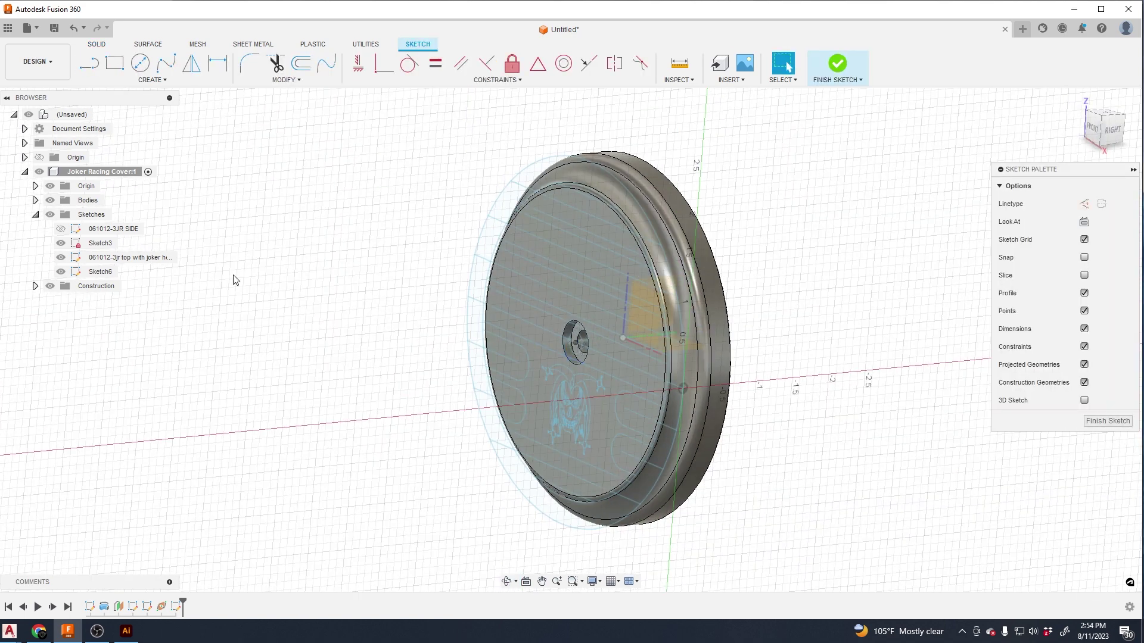
click(50, 200)
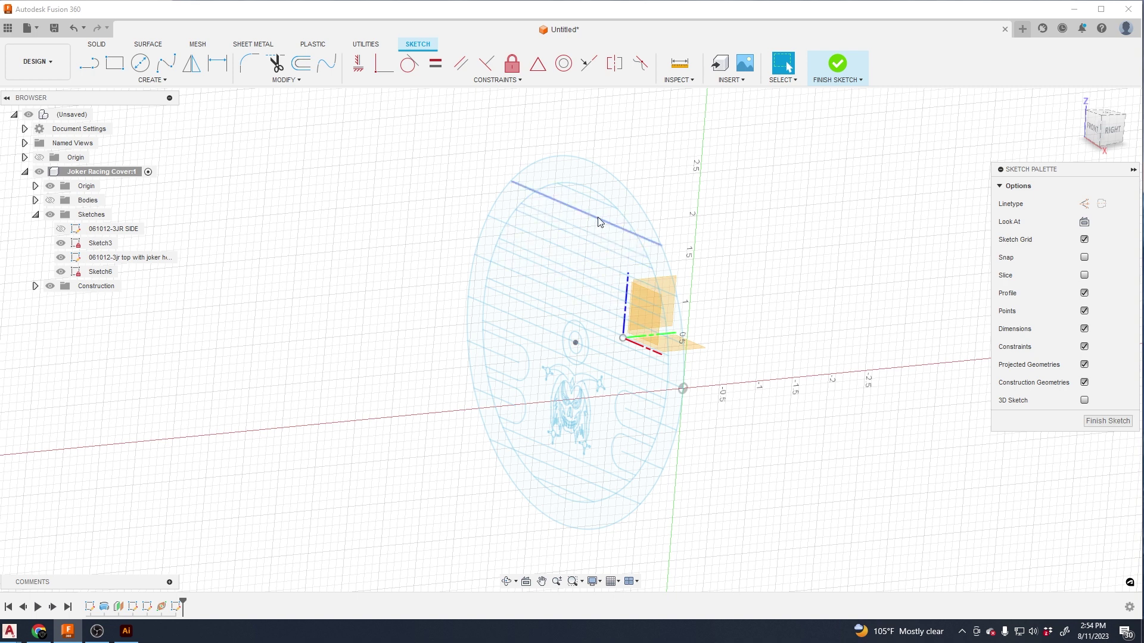
Project seven fin lines, including the centre and long bottom lines, into the new sketch.
drag(598, 217, 593, 362)
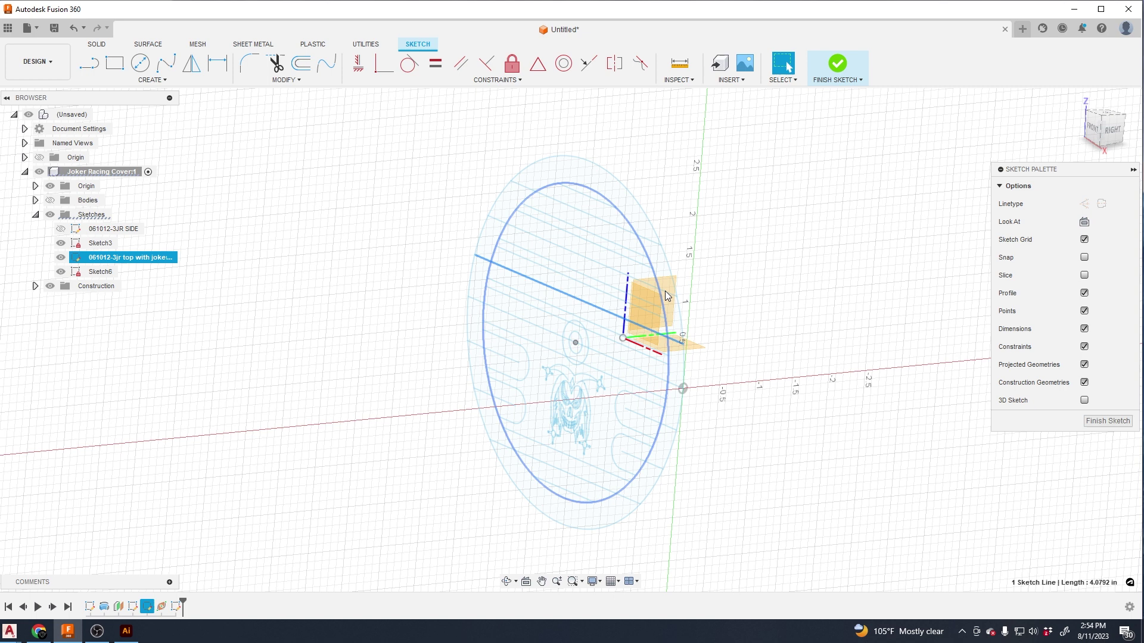
key(p)
click(605, 268)
click(605, 269)
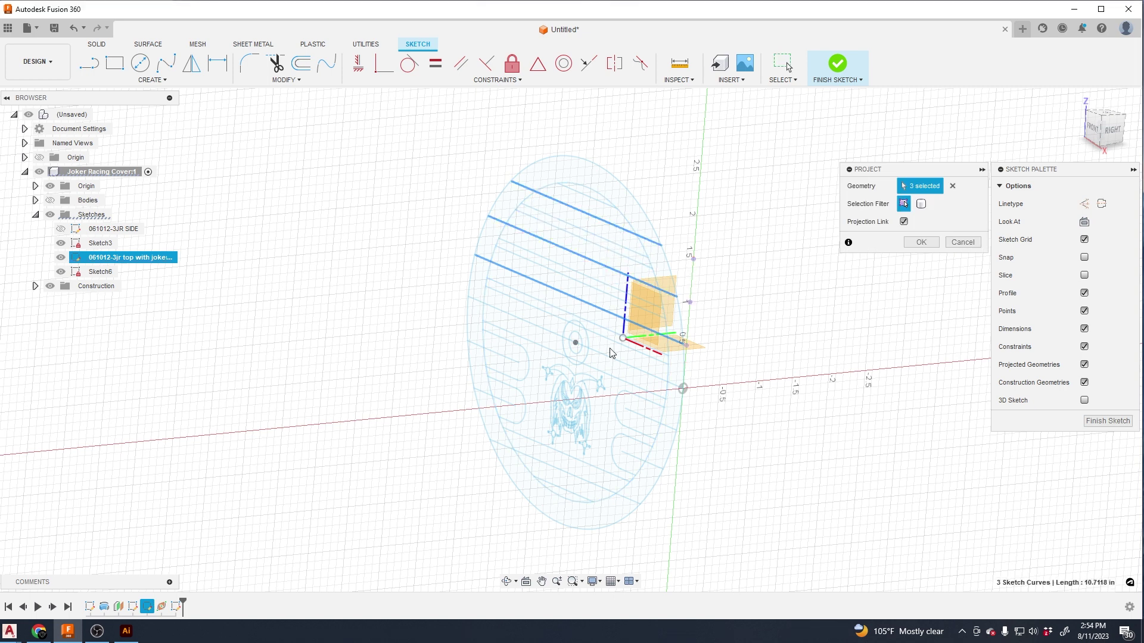
click(619, 361)
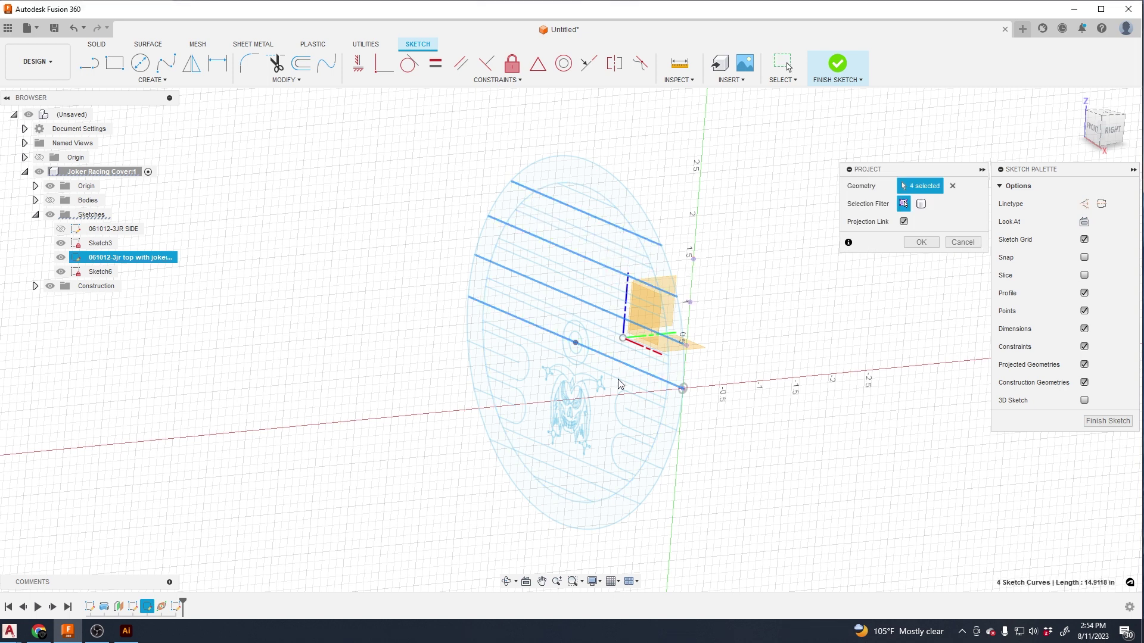
click(635, 415)
click(632, 458)
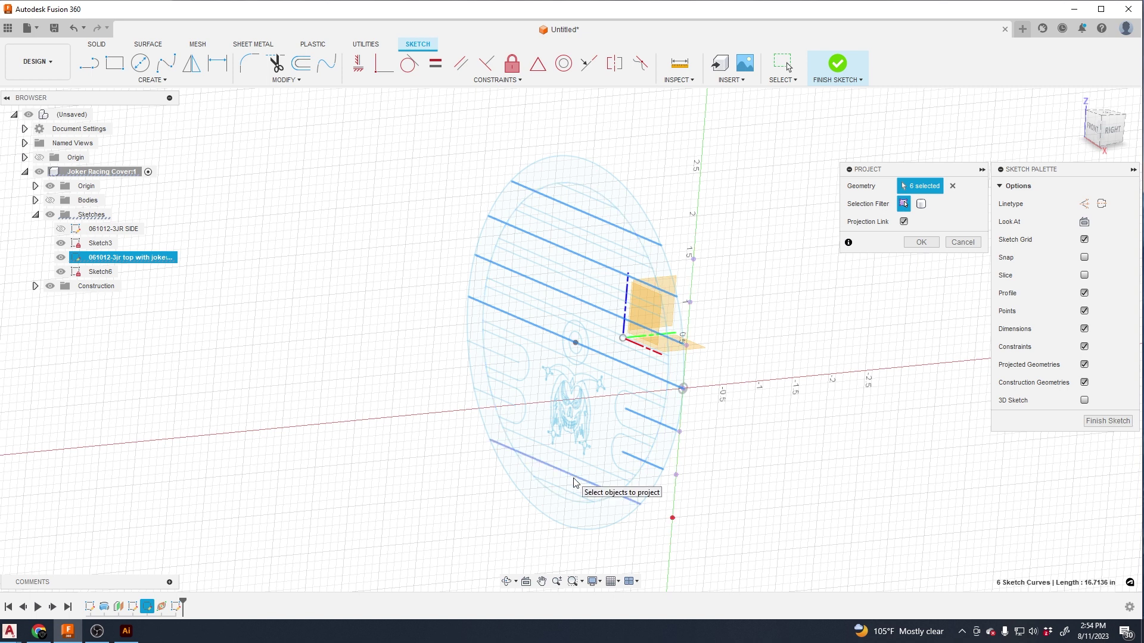
click(573, 477)
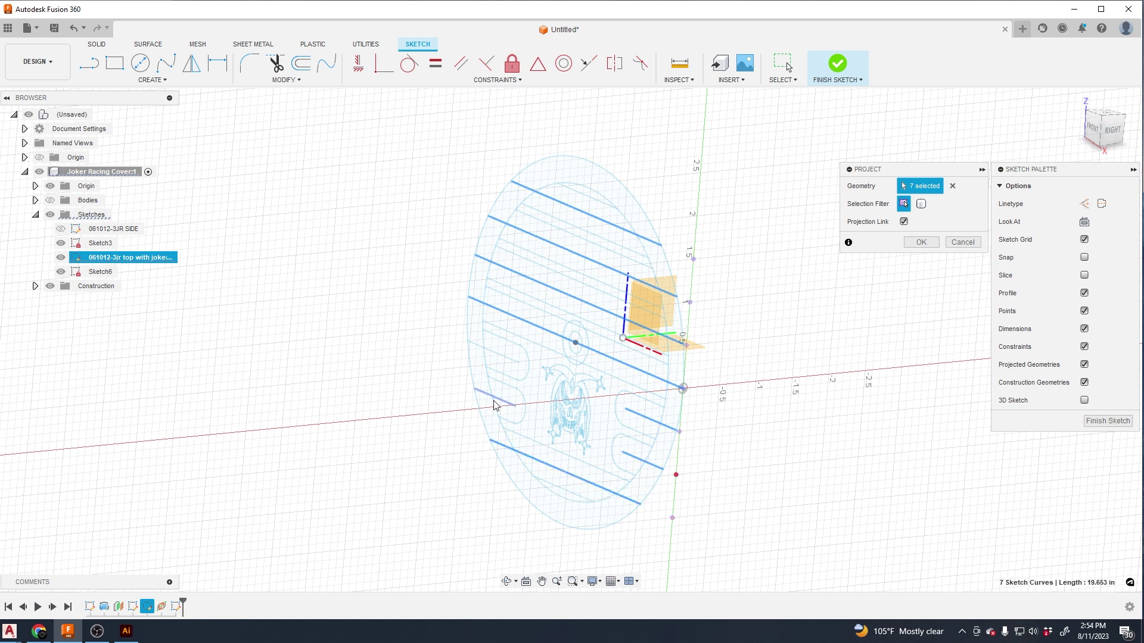
click(915, 244)
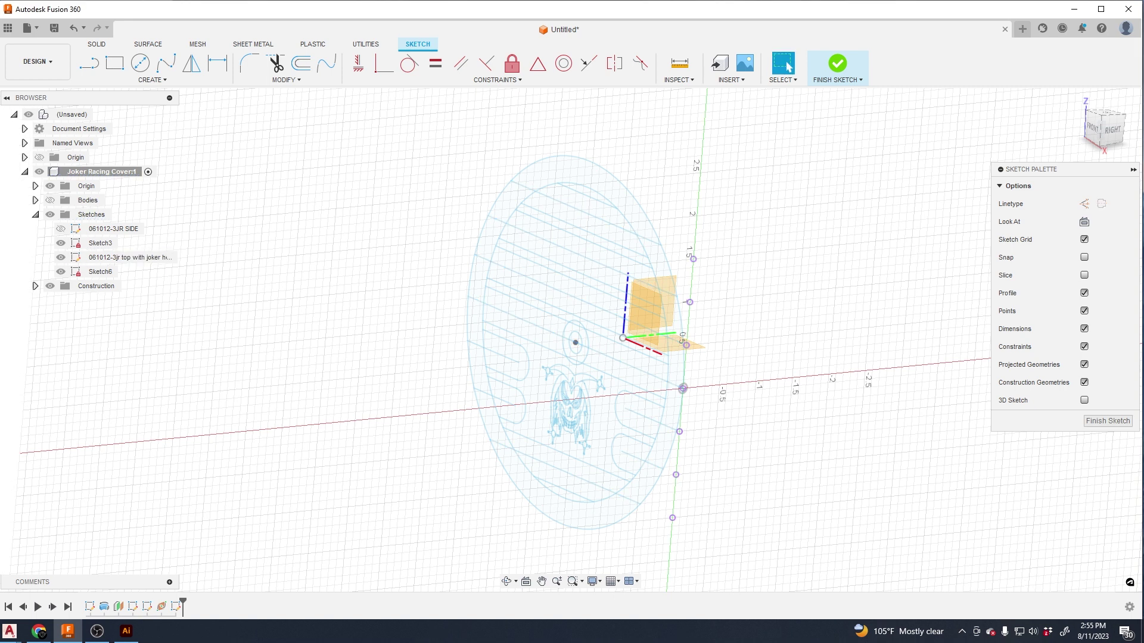
scroll(635, 225, up, 2)
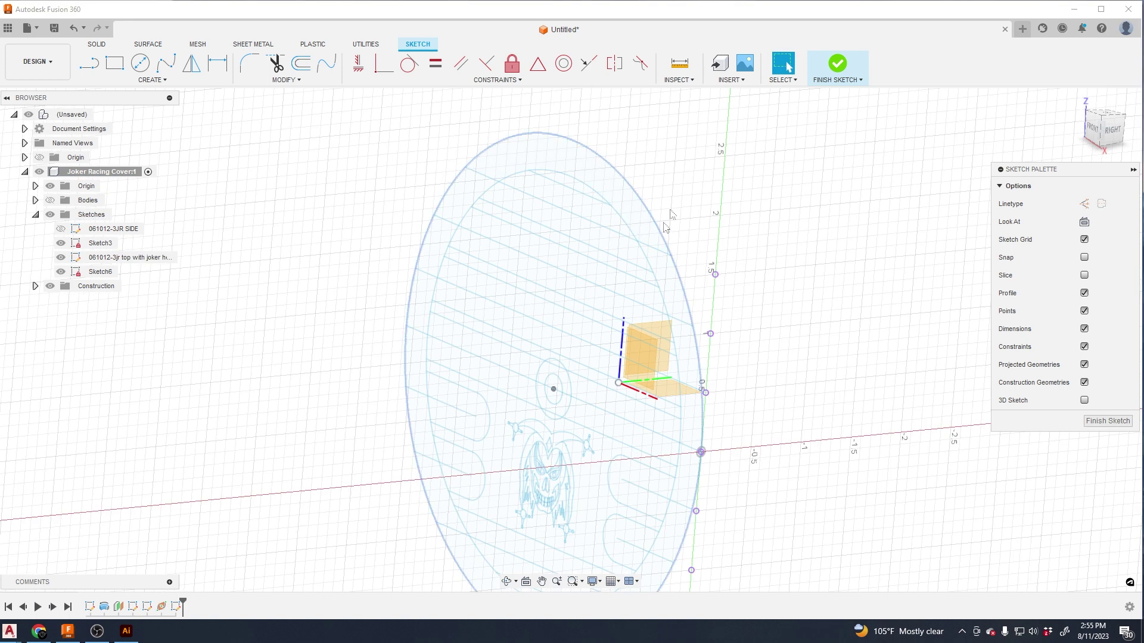
middle_drag(686, 143, 688, 183)
scroll(688, 182, up, 1)
scroll(694, 190, up, 1)
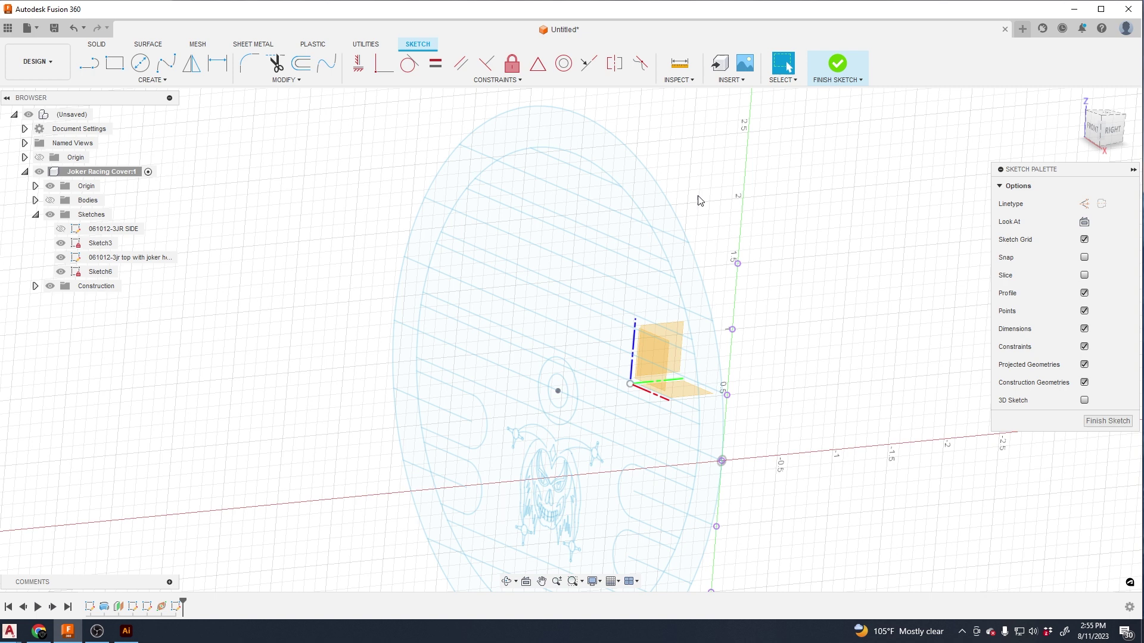
key(i)
click(605, 207)
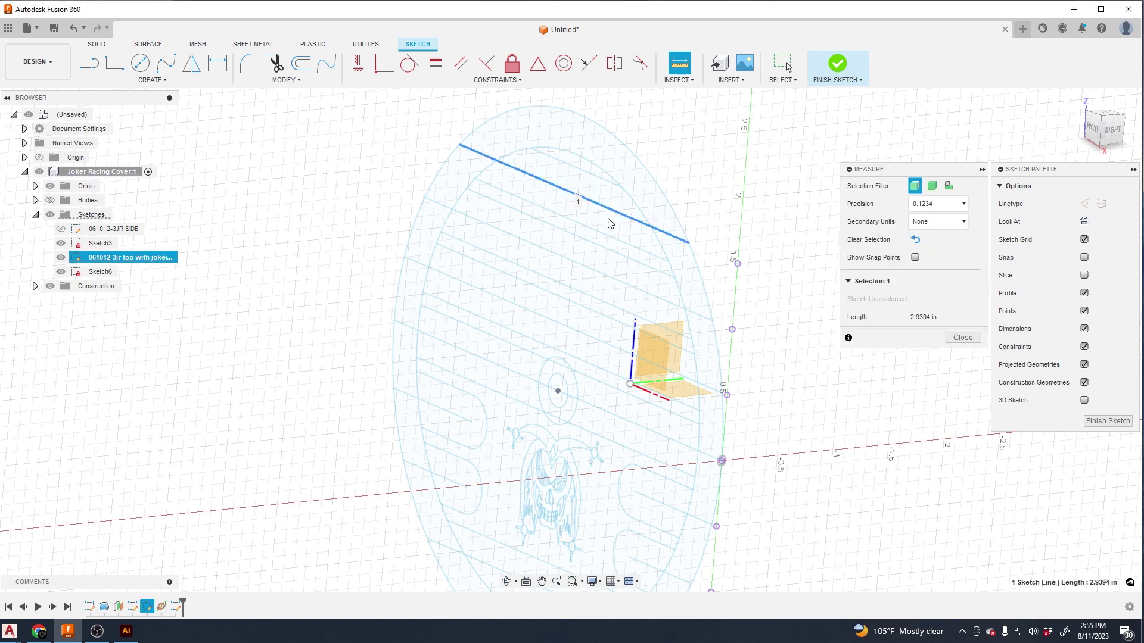
click(595, 276)
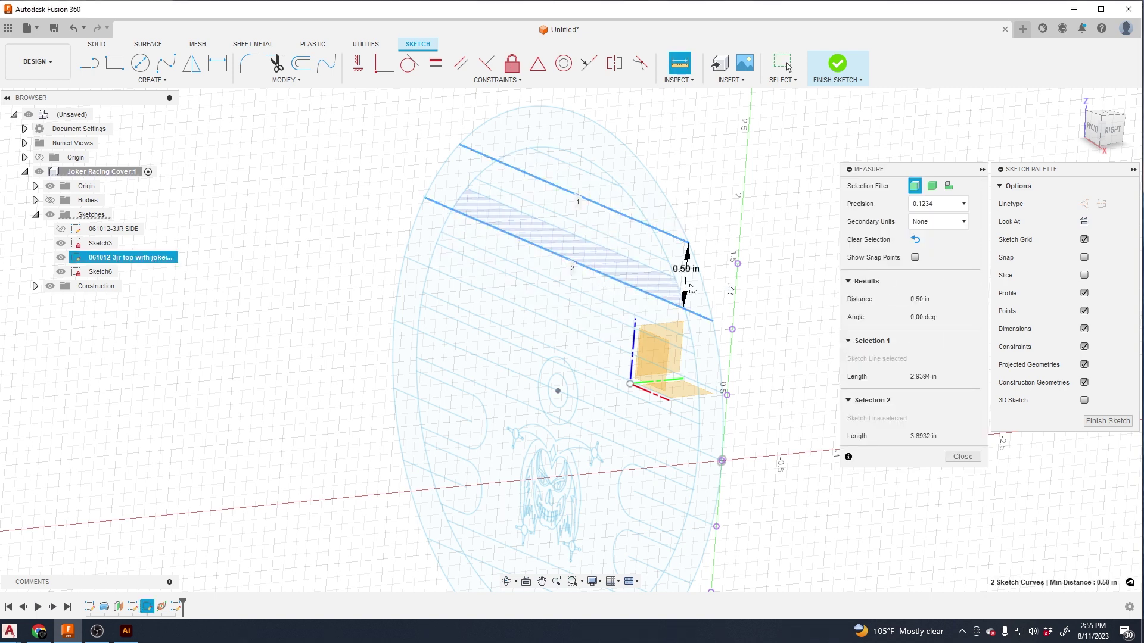
click(963, 457)
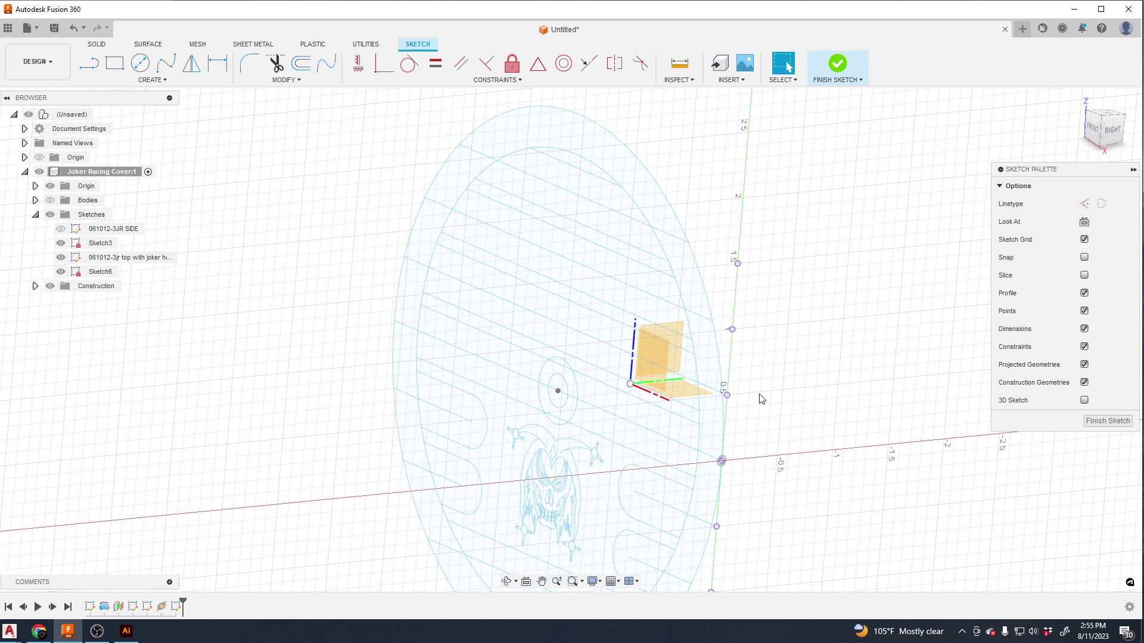
shift+middle_drag(760, 399, 822, 334)
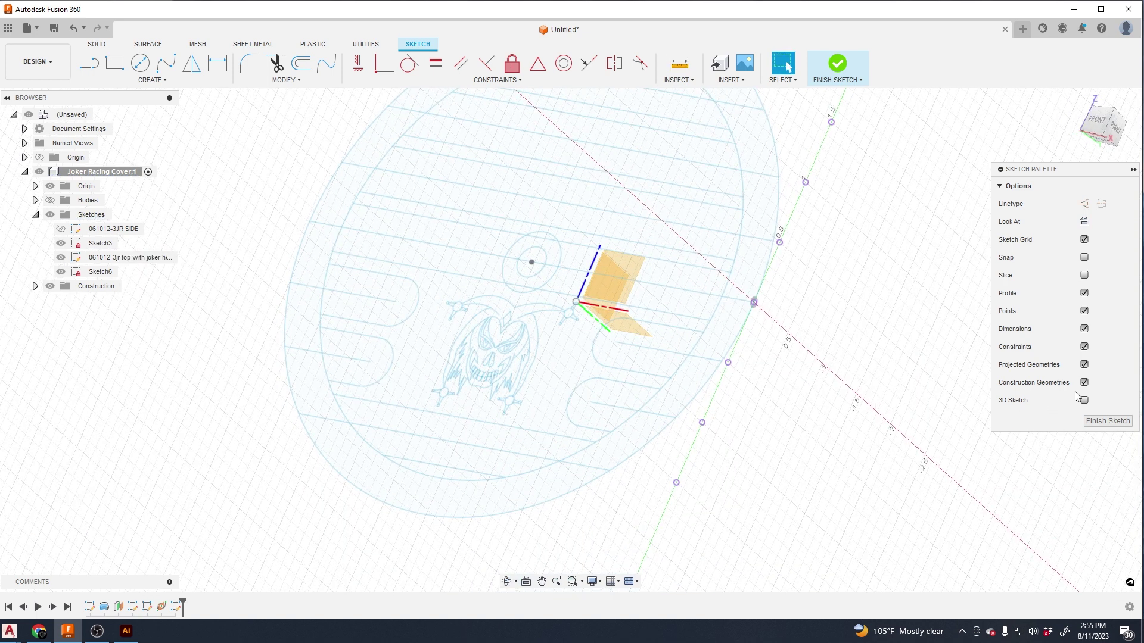
Face the sketch plane upright and draw a 0.50 diameter circle beside the vertical line.
click(1084, 223)
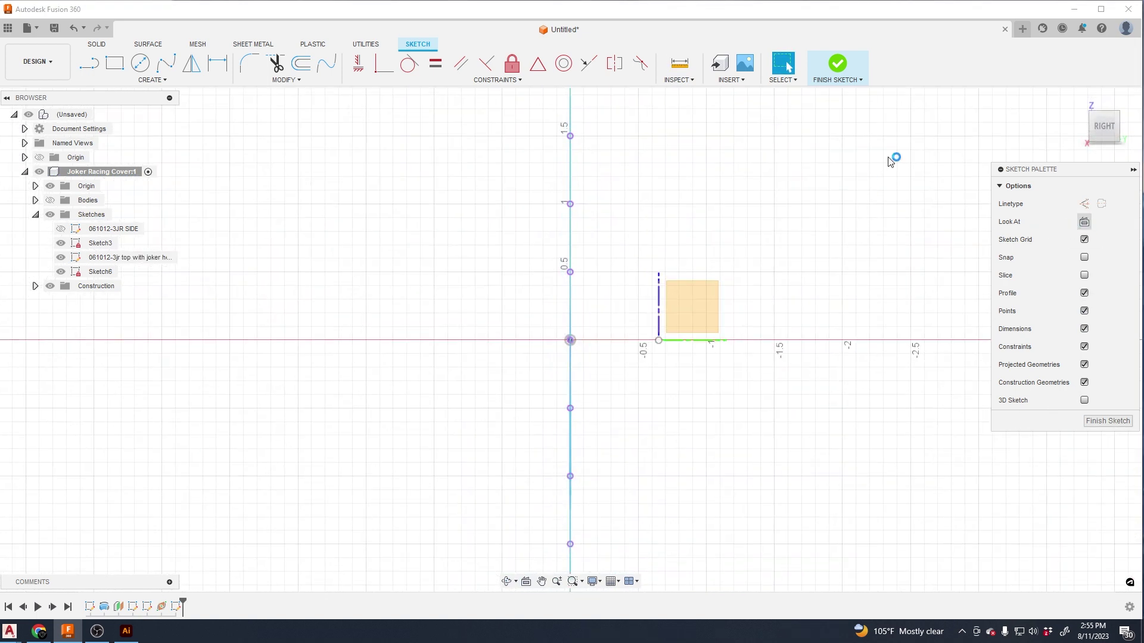
click(1130, 108)
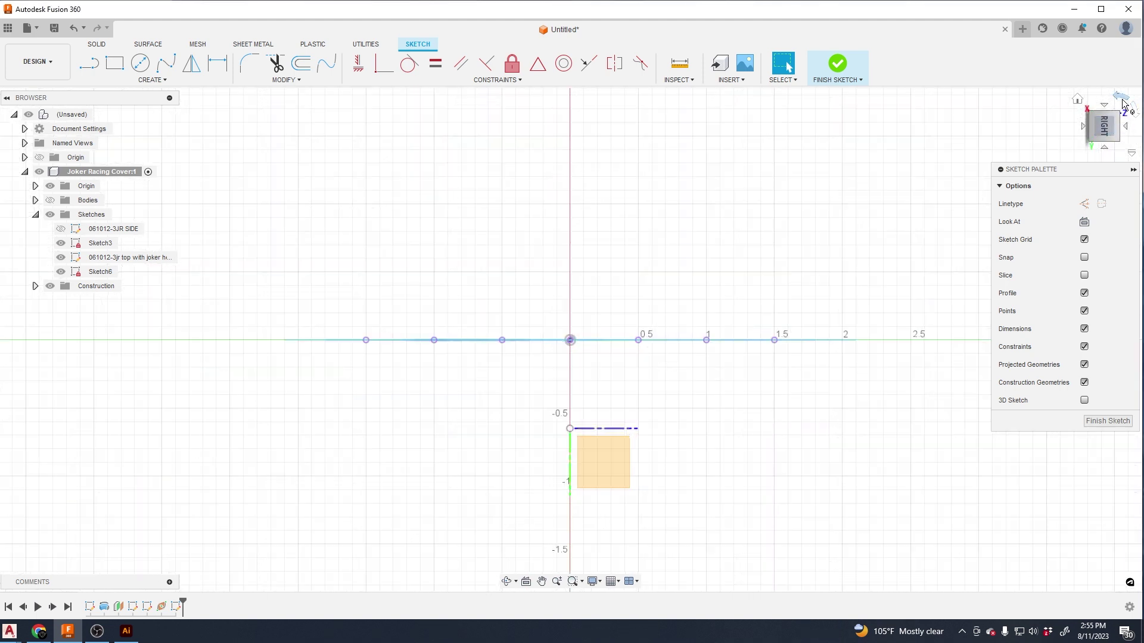
click(1123, 103)
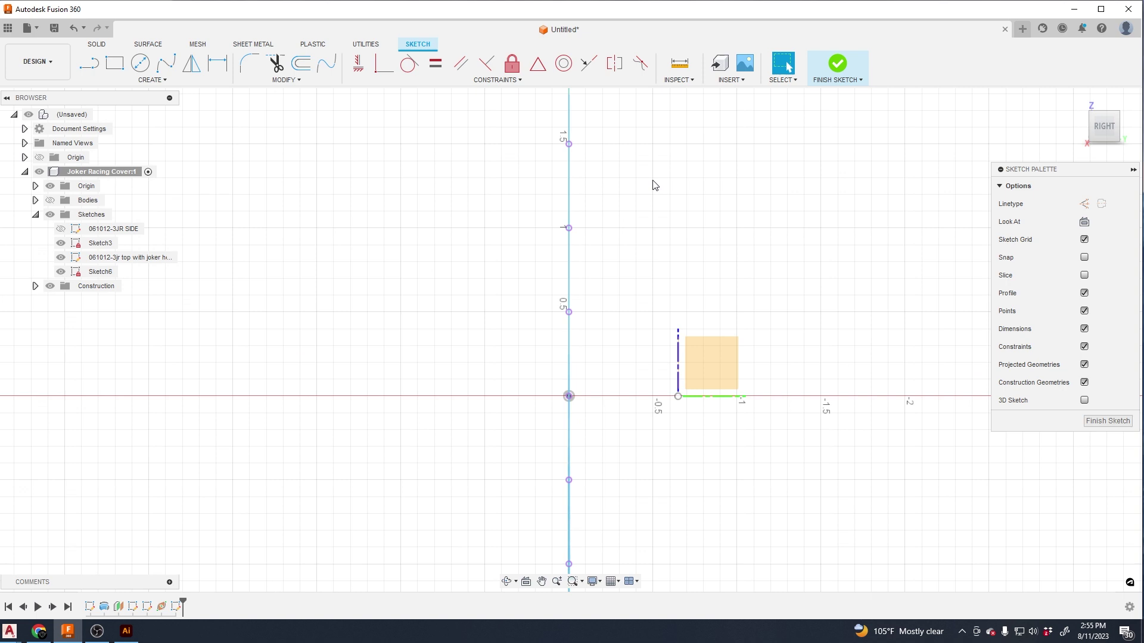
middle_drag(655, 186, 666, 302)
scroll(651, 248, up, 1)
key(c)
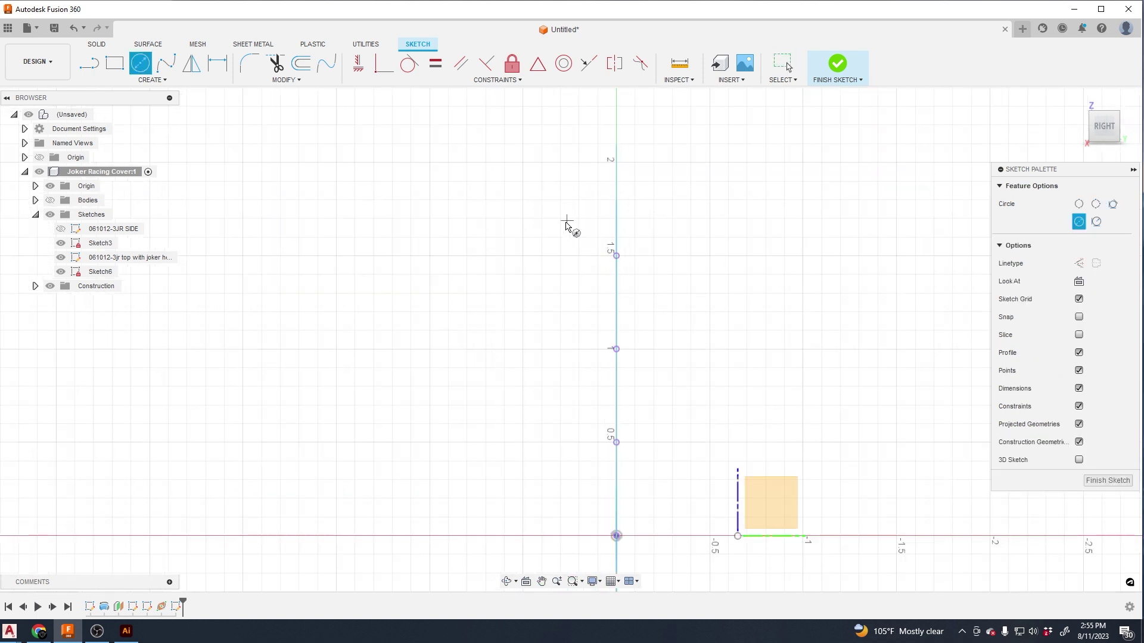
click(566, 223)
click(597, 268)
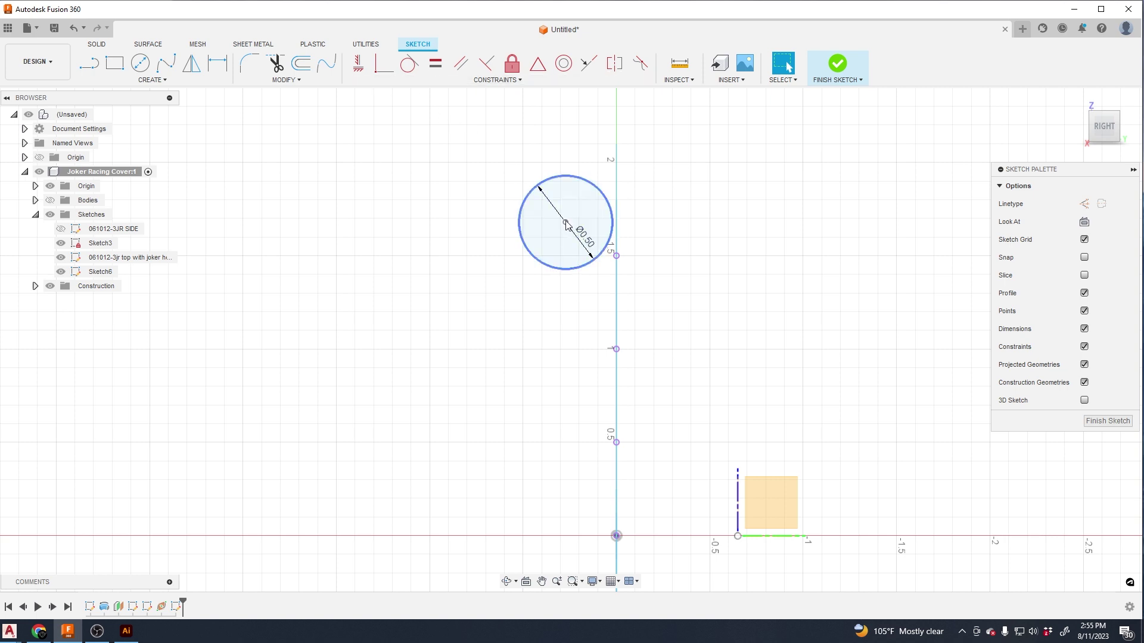
drag(560, 222, 561, 244)
Constrain the circle's centre horizontal with the projected point on the vertical line.
click(358, 63)
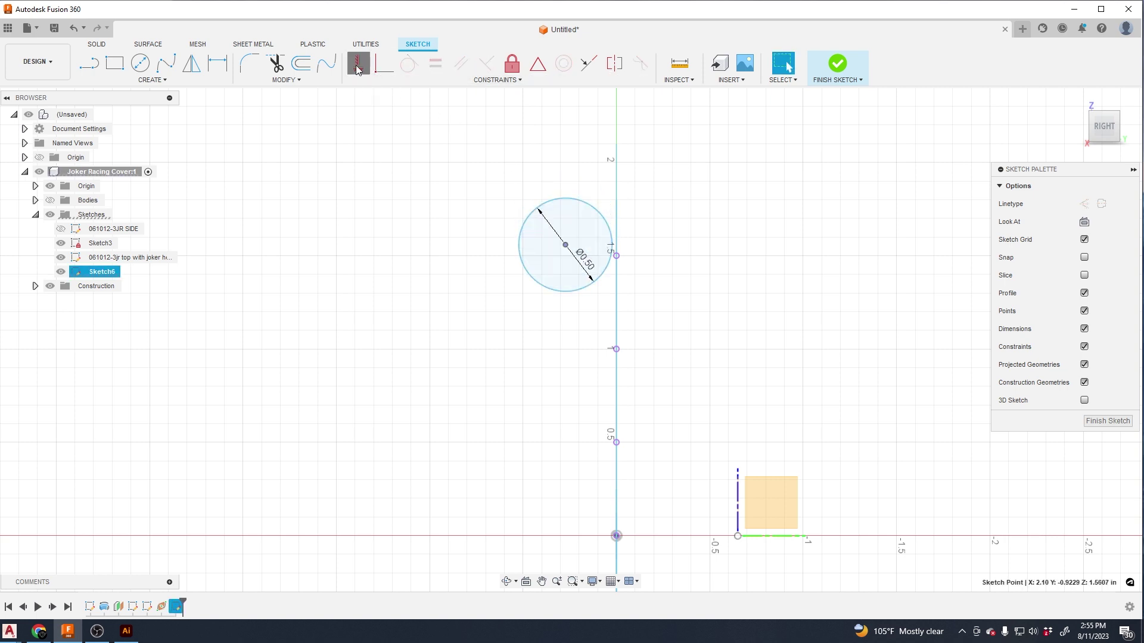
click(567, 244)
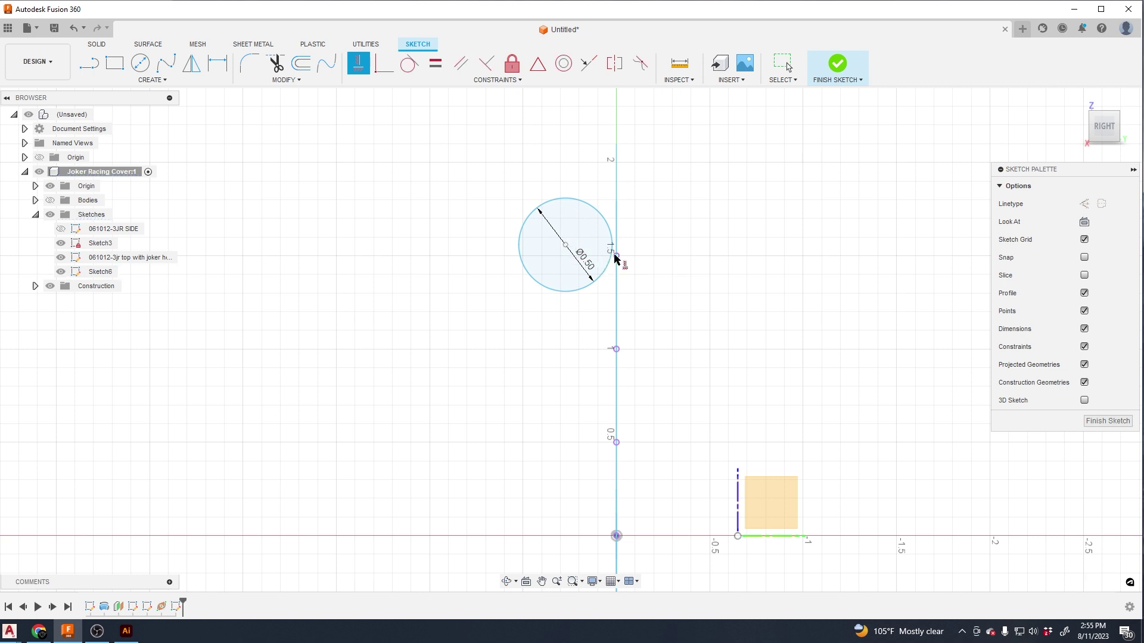
click(616, 256)
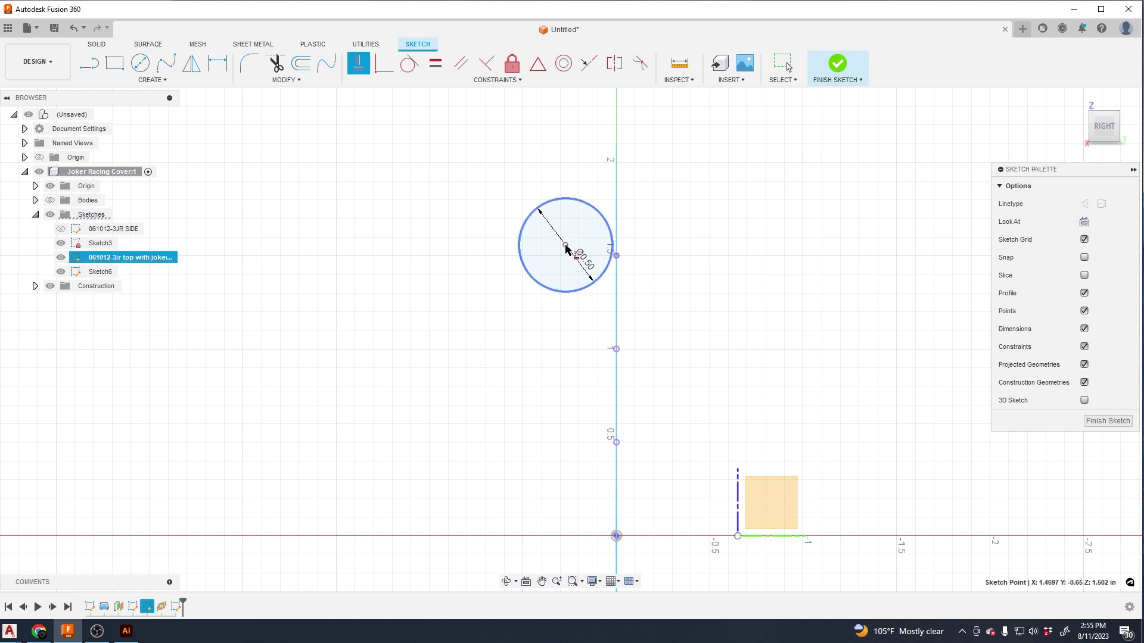
click(570, 293)
scroll(602, 286, up, 2)
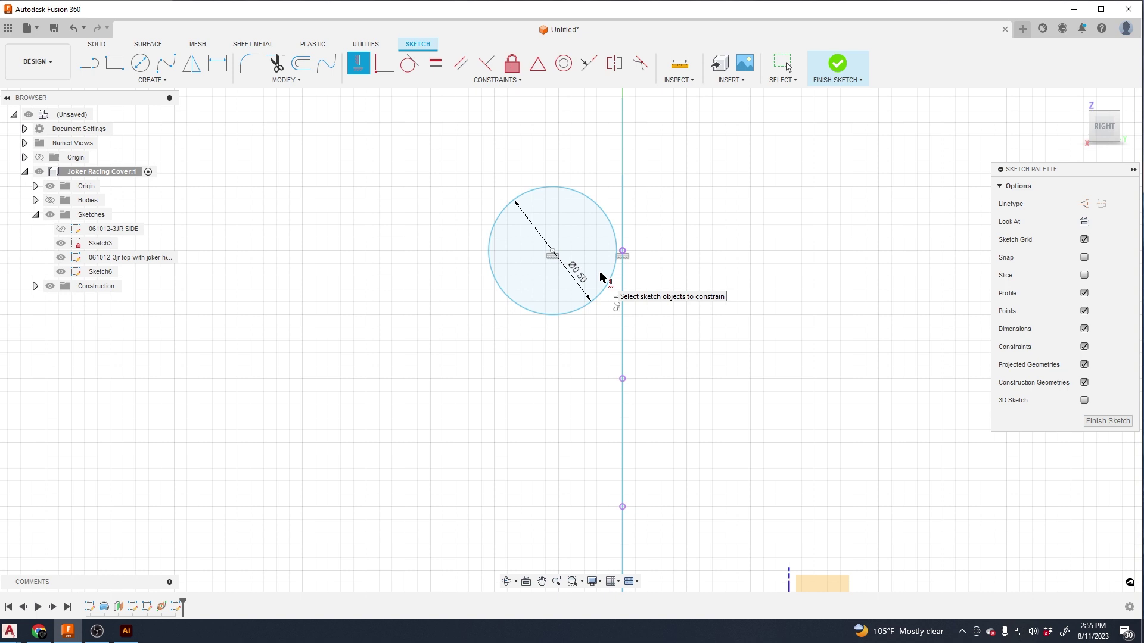
Dimension the circle 0.10 in horizontally from the point on the vertical line.
key(d)
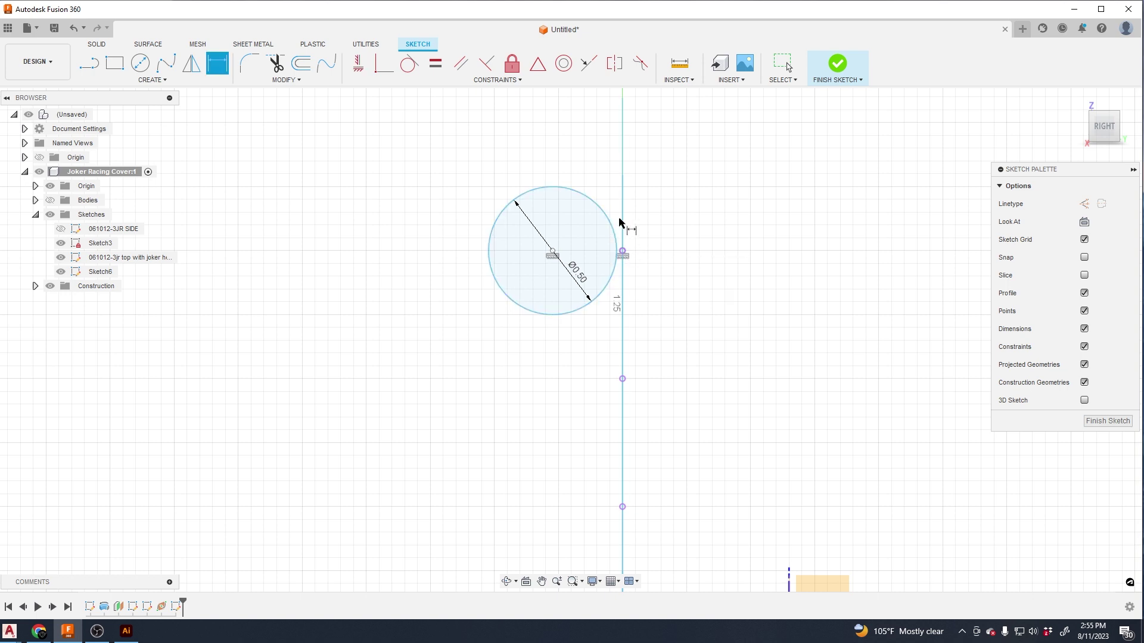
key(Escape)
drag(556, 254, 588, 253)
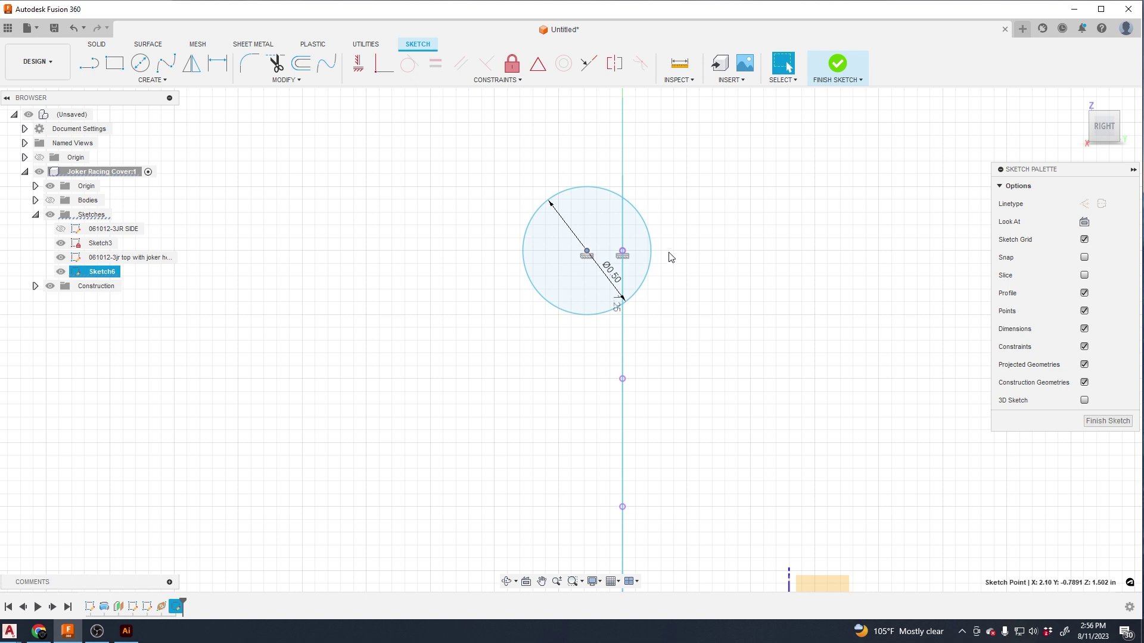
key(d)
right_click(668, 257)
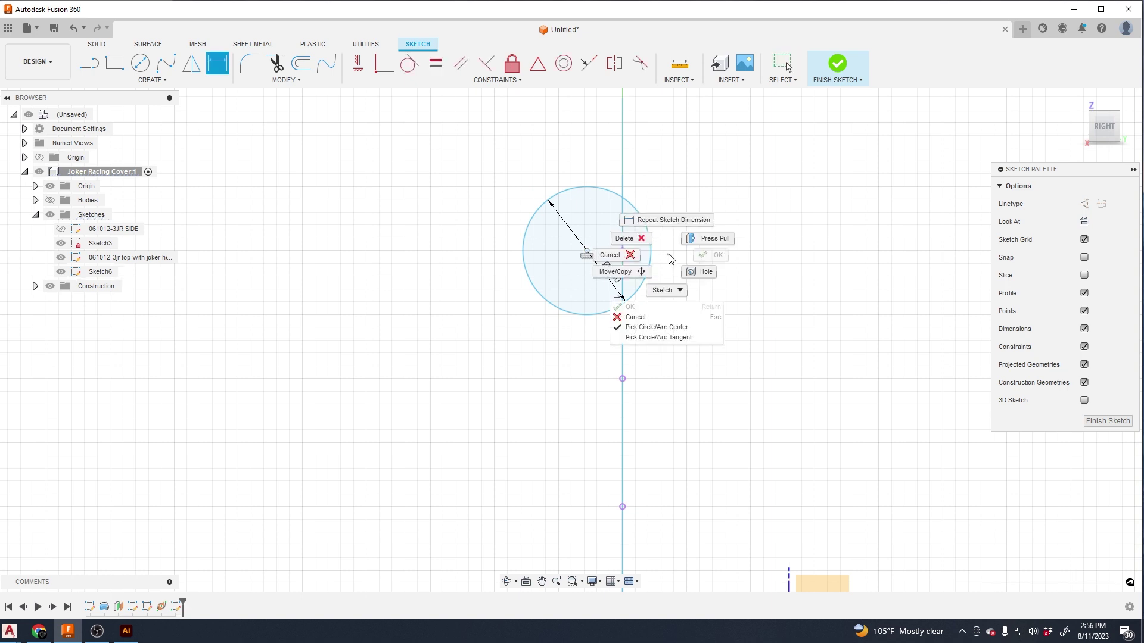
click(685, 336)
click(652, 255)
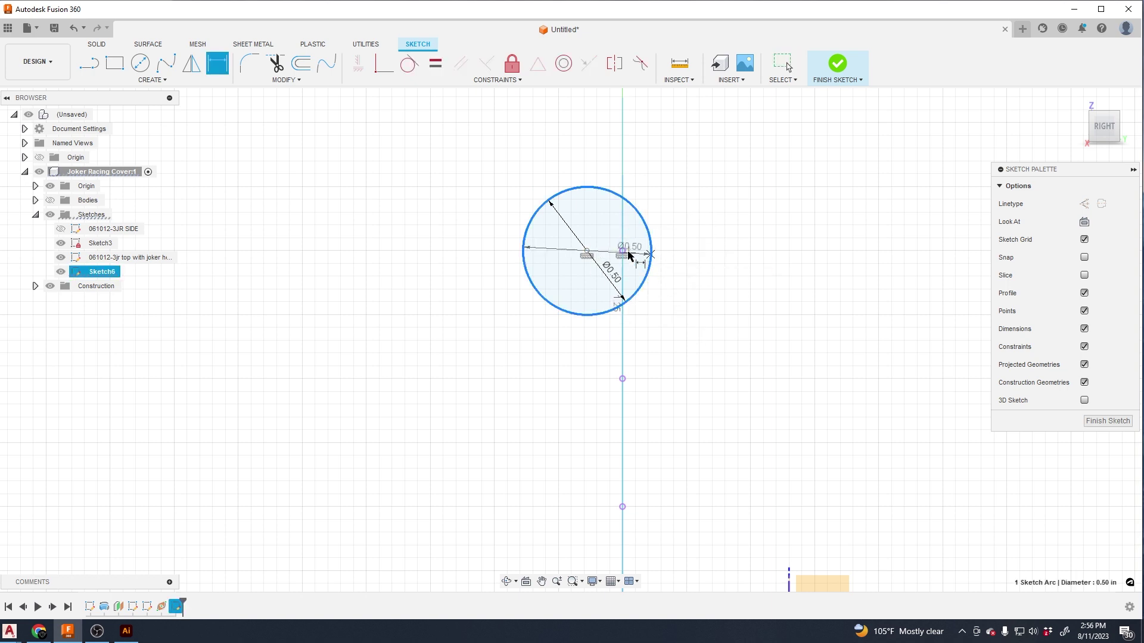
click(624, 251)
click(641, 150)
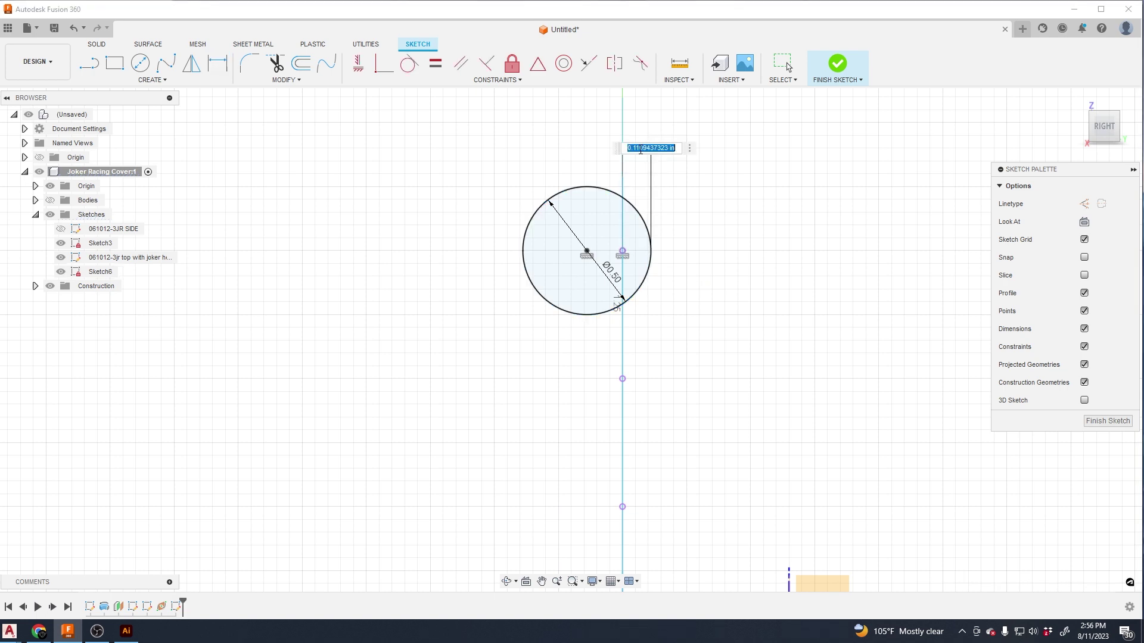
text(0.1)
key(Return)
scroll(682, 321, down, 4)
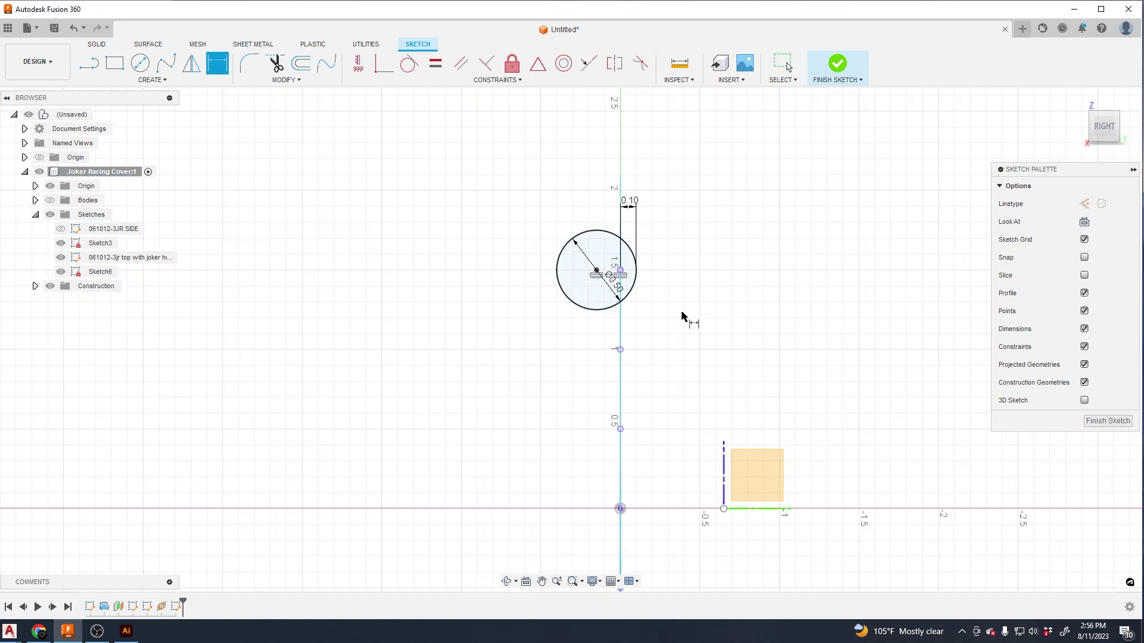
scroll(675, 343, down, 1)
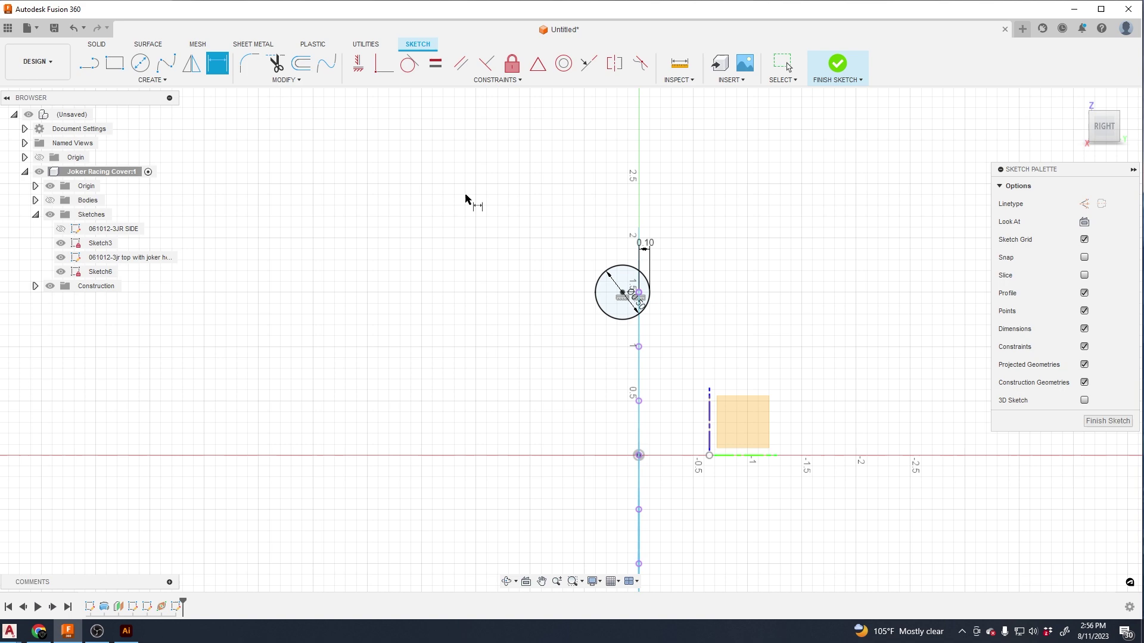
shift+middle_drag(761, 383, 610, 307)
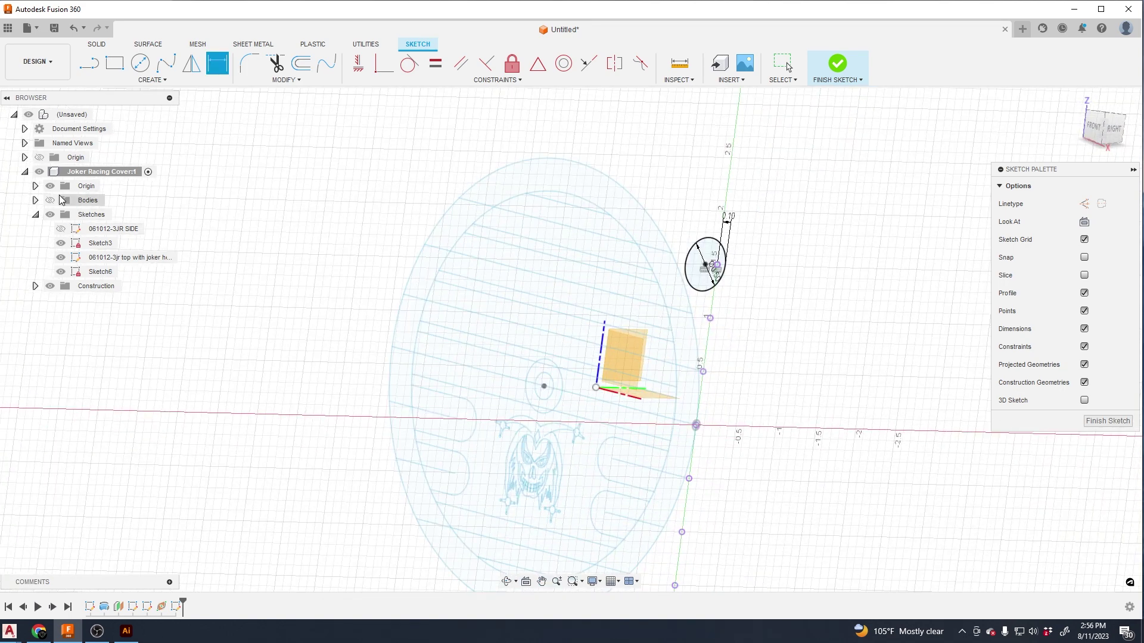
Start a rectangular pattern of the small circle along the green axis, first entering -1.30 in and 4 copies.
click(139, 84)
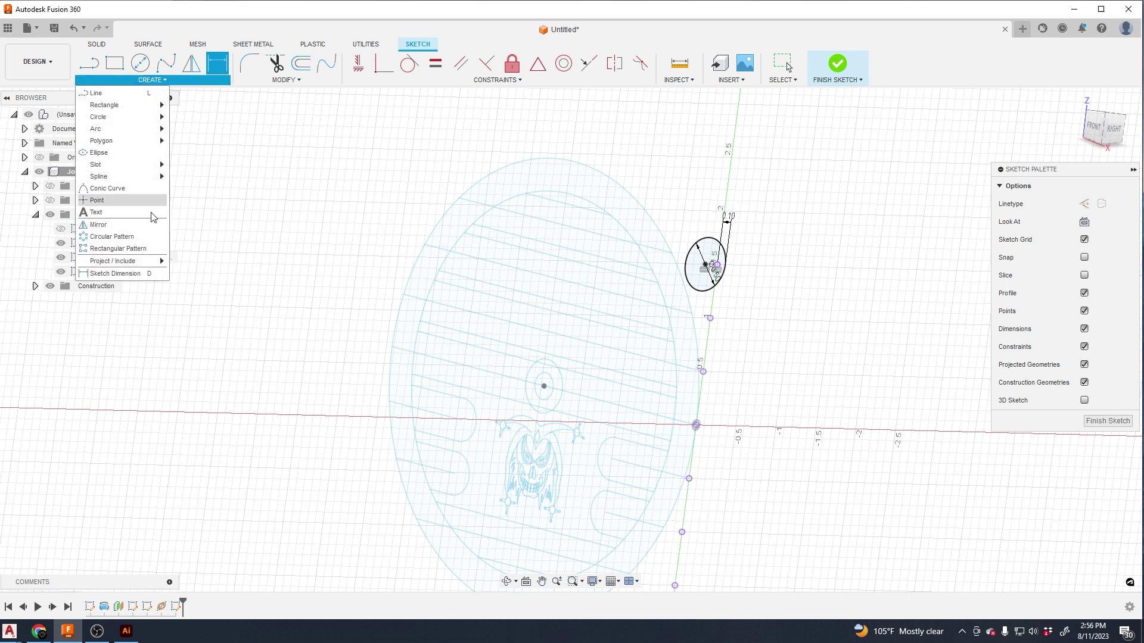
click(136, 249)
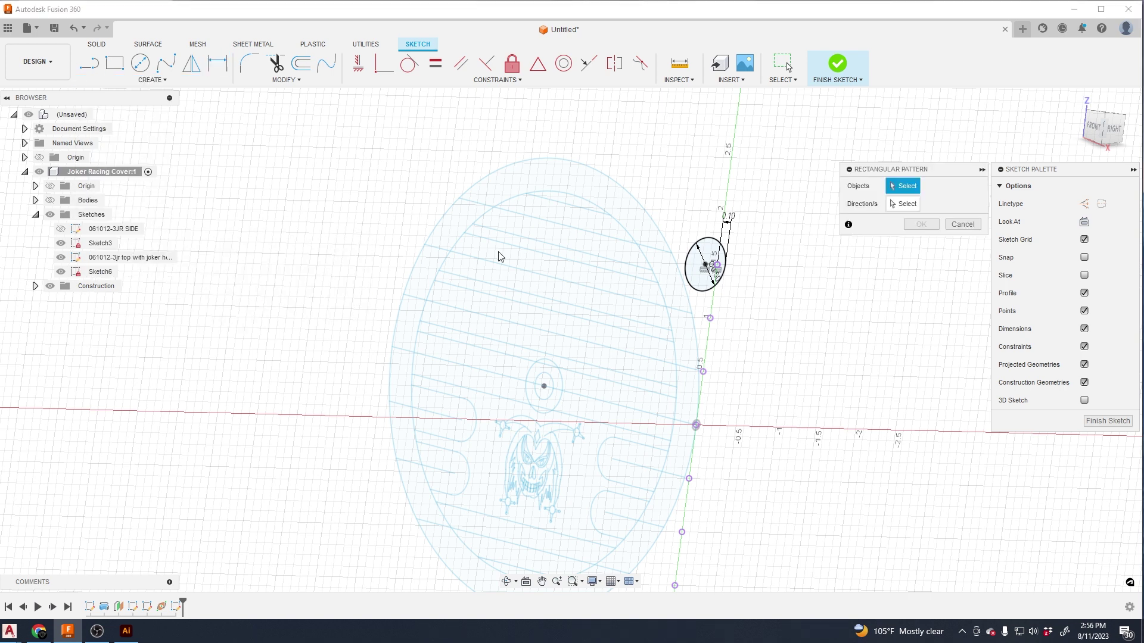
click(710, 240)
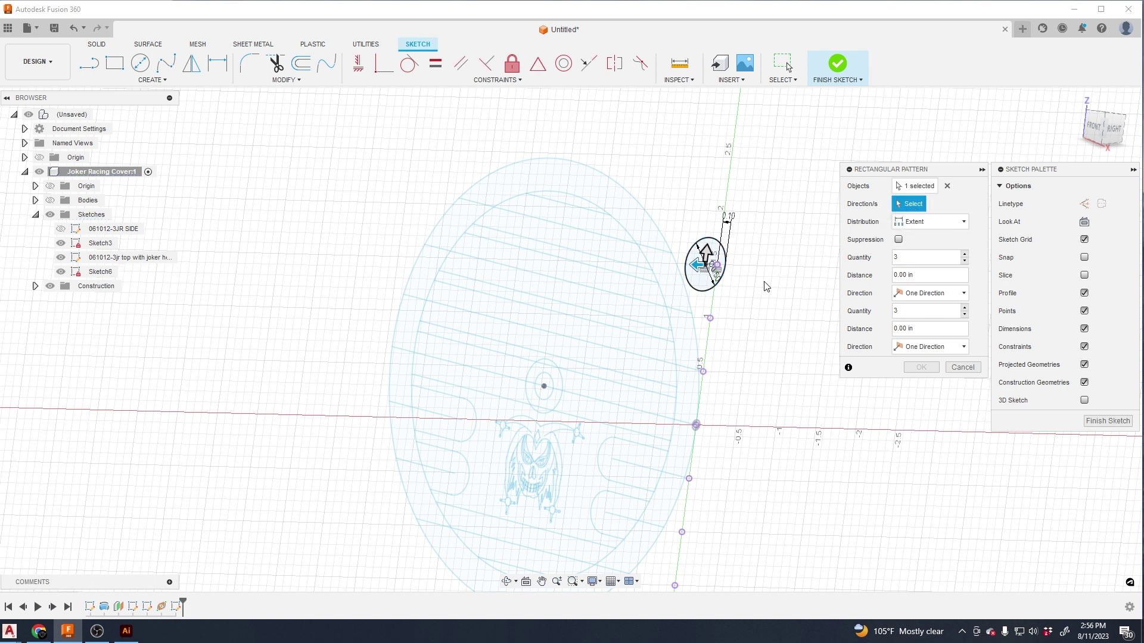
click(722, 230)
scroll(711, 174, down, 1)
text(-1.3)
key(Tab)
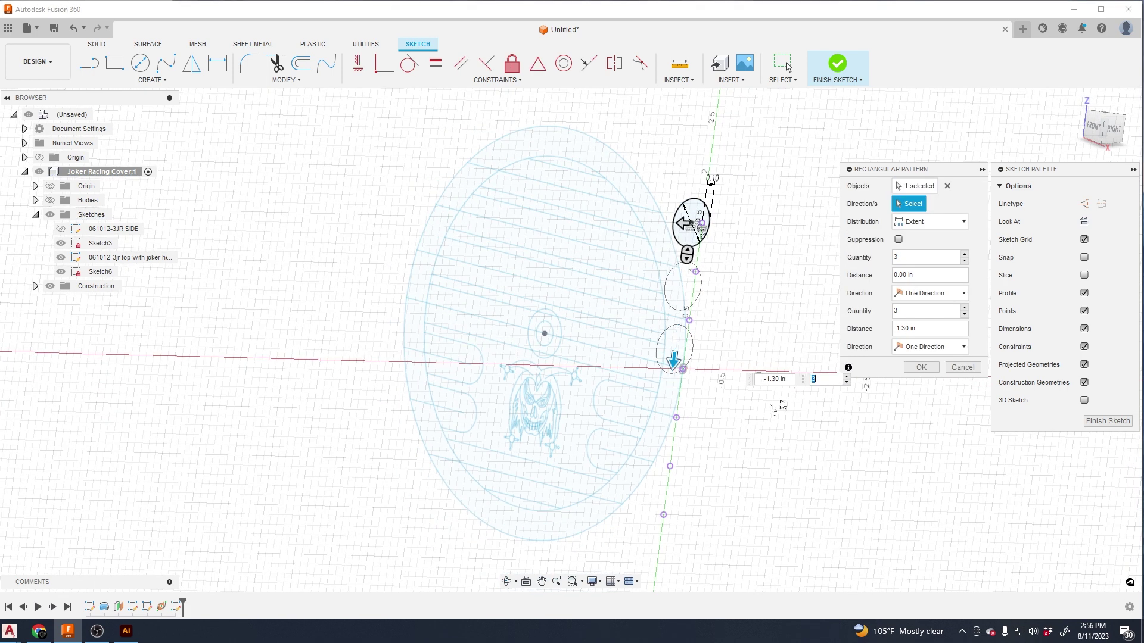
text(4)
key(BackSpace)
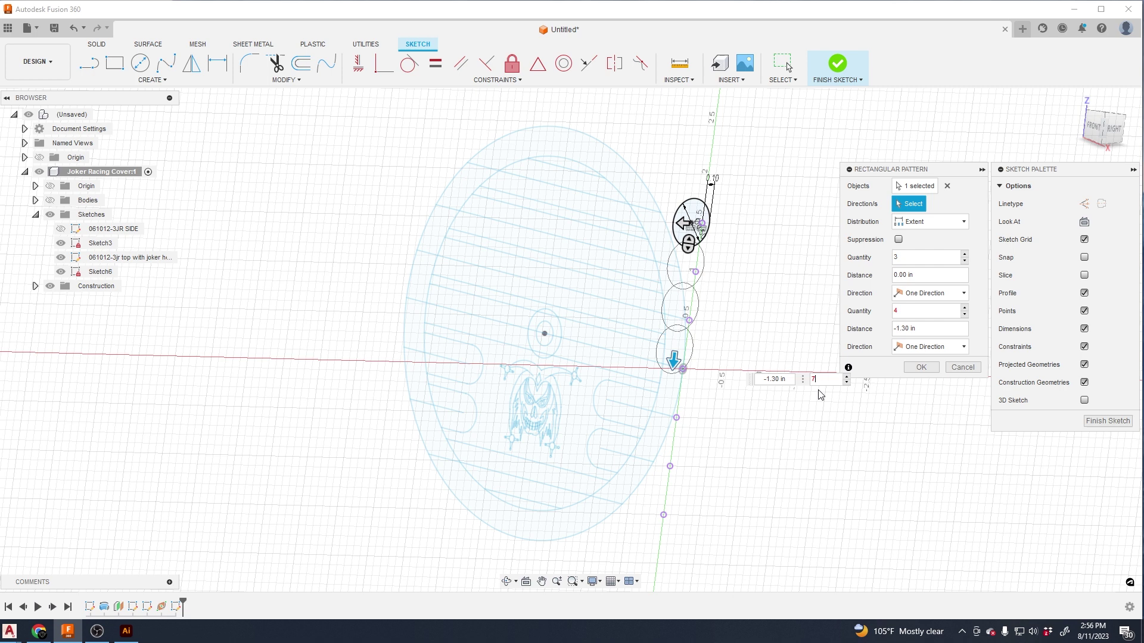
Switch to Spacing distribution with -0.5 in spacing for seven circles and confirm the pattern.
click(777, 379)
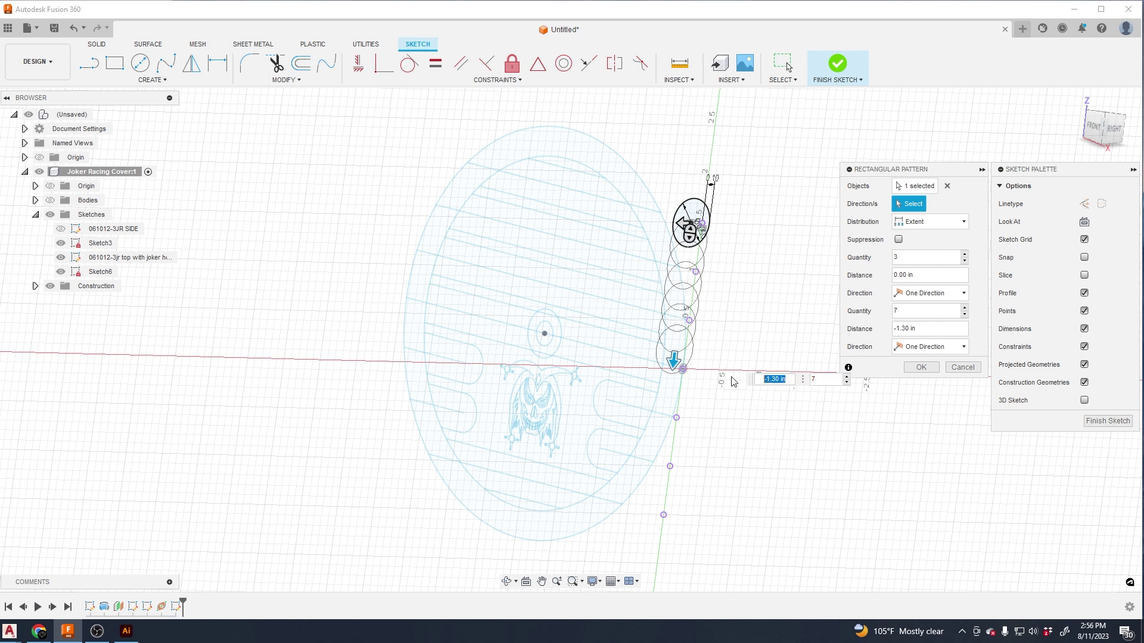
text(.5)
key(Return)
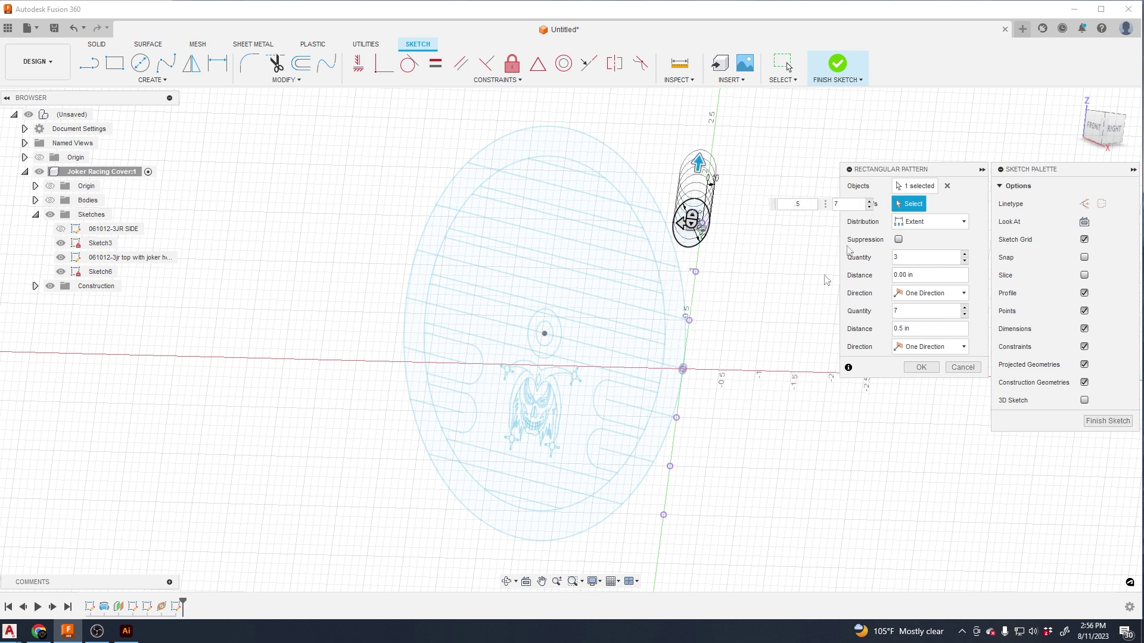
click(930, 222)
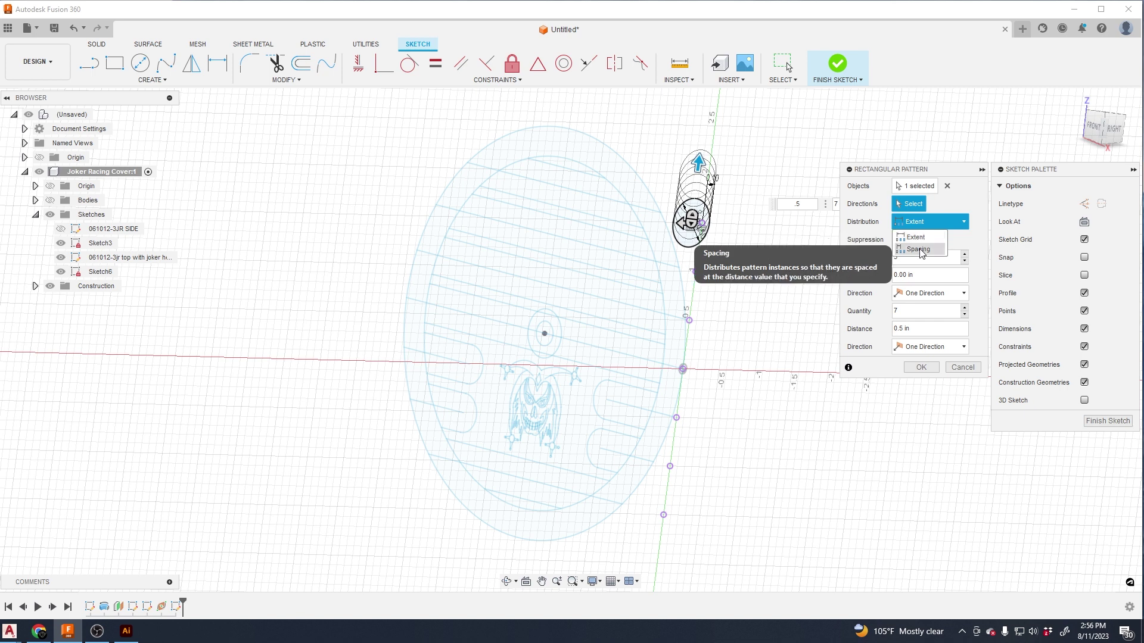
click(922, 250)
drag(713, 225, 690, 295)
drag(786, 329, 772, 331)
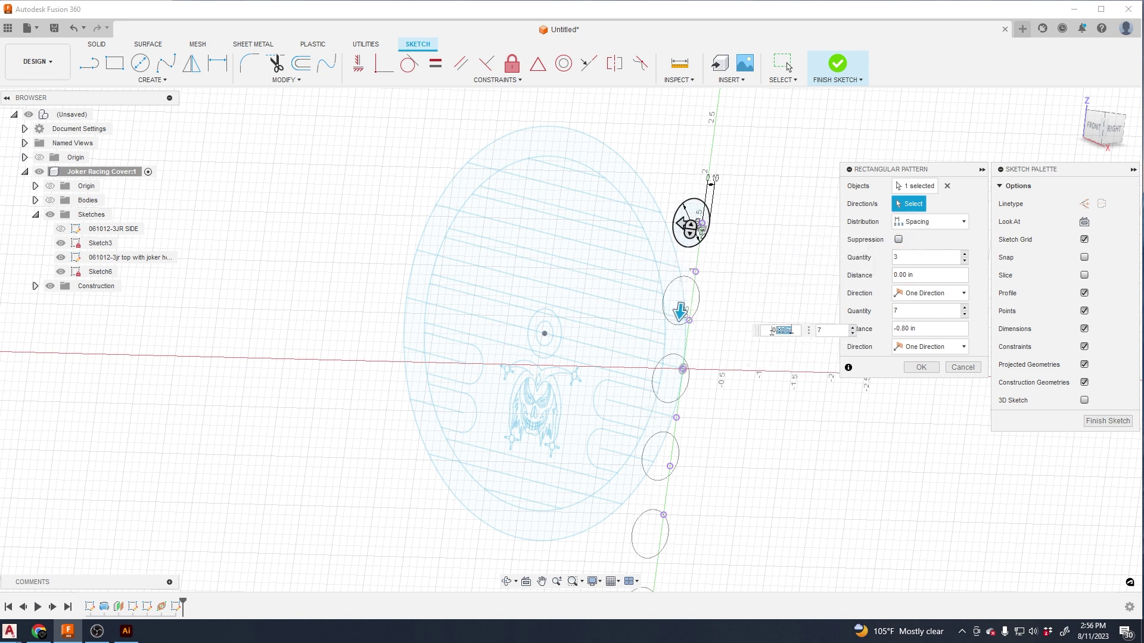
key(Return)
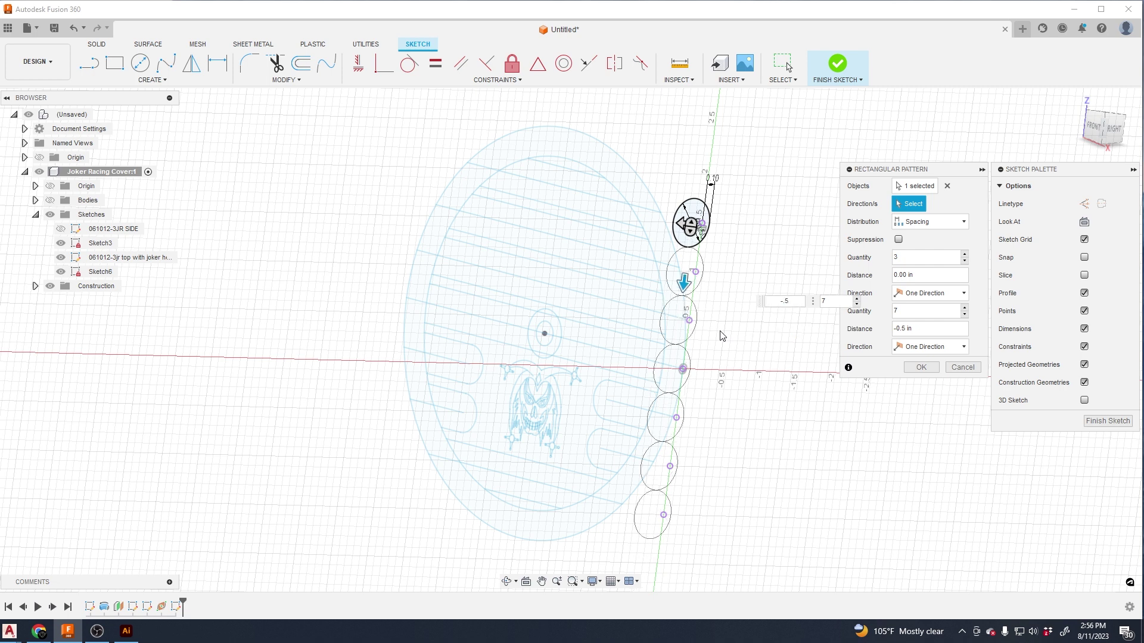
click(1113, 127)
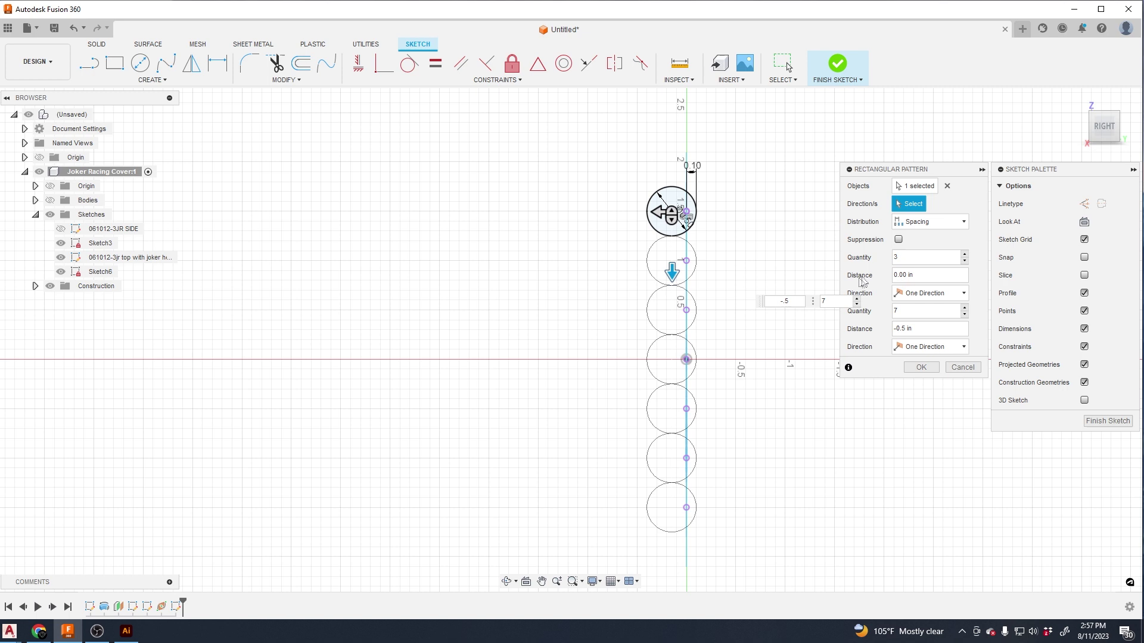
click(921, 367)
mouse_move(794, 292)
shift+middle_down()
mouse_move(825, 286)
mouse_move(773, 264)
shift+middle_up()
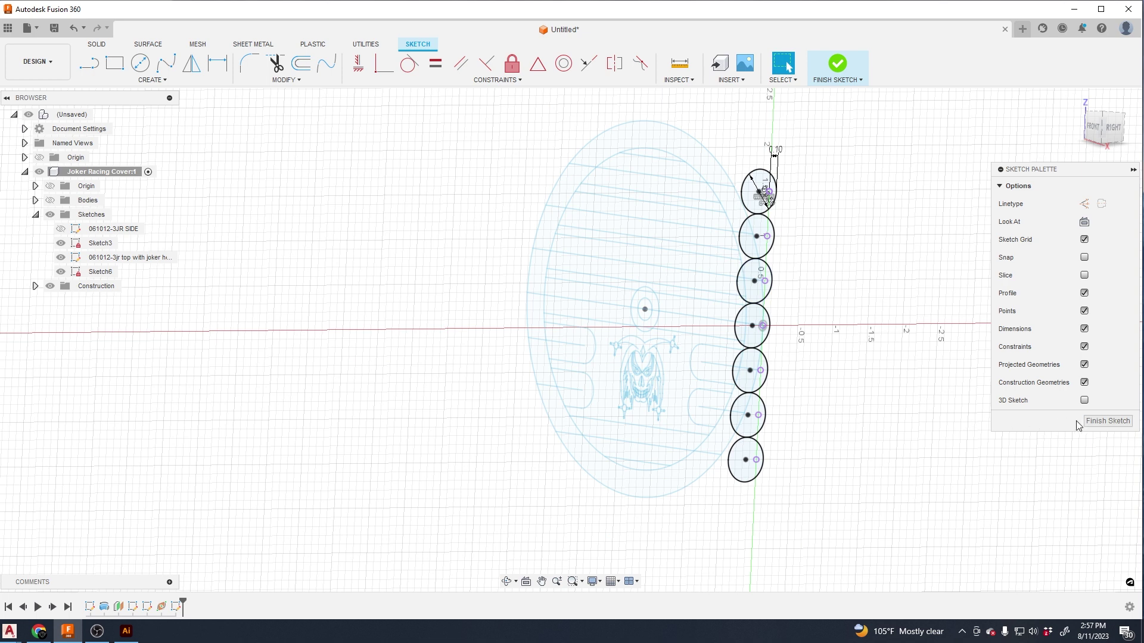
Finish Sketch6, show the cover body, toggle the joker sketch off and on, and hide Sketch3.
click(1096, 422)
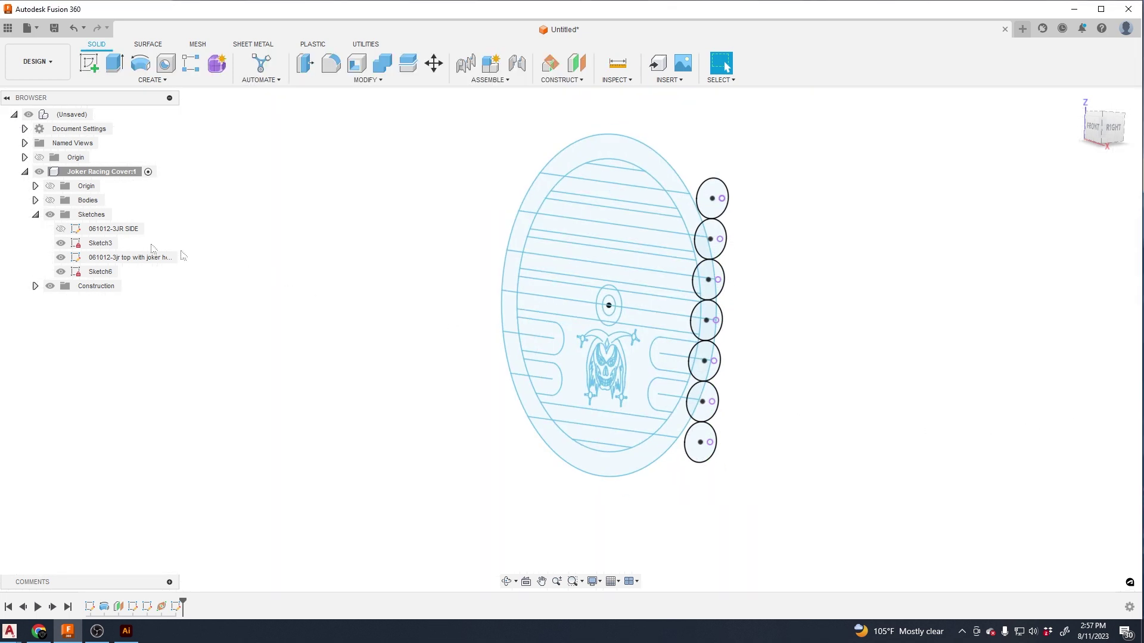
click(50, 200)
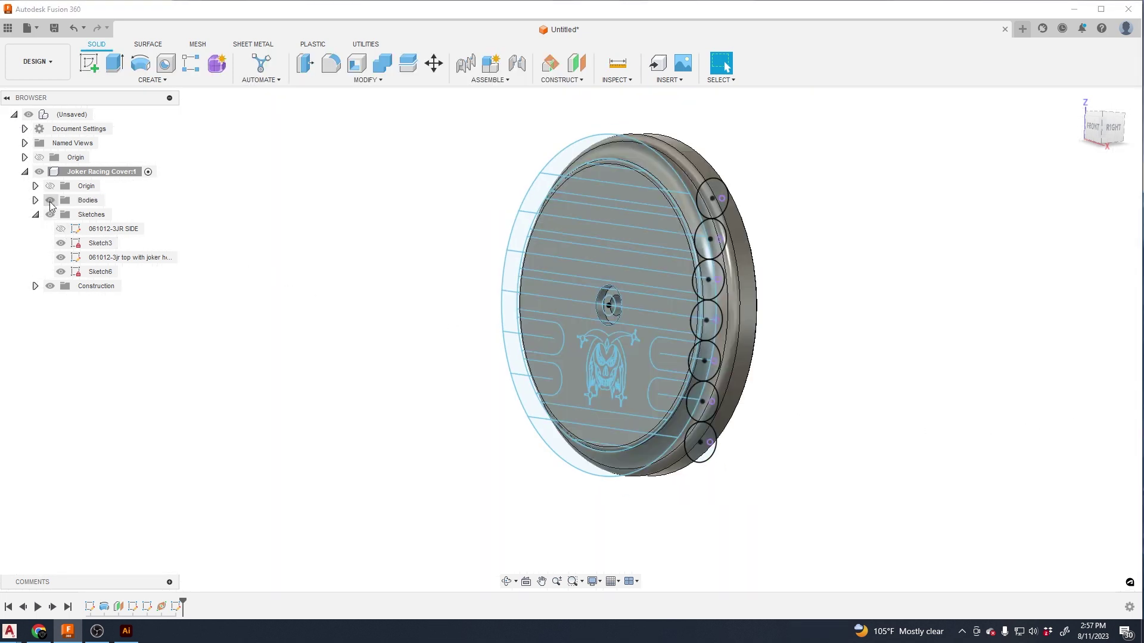
click(62, 258)
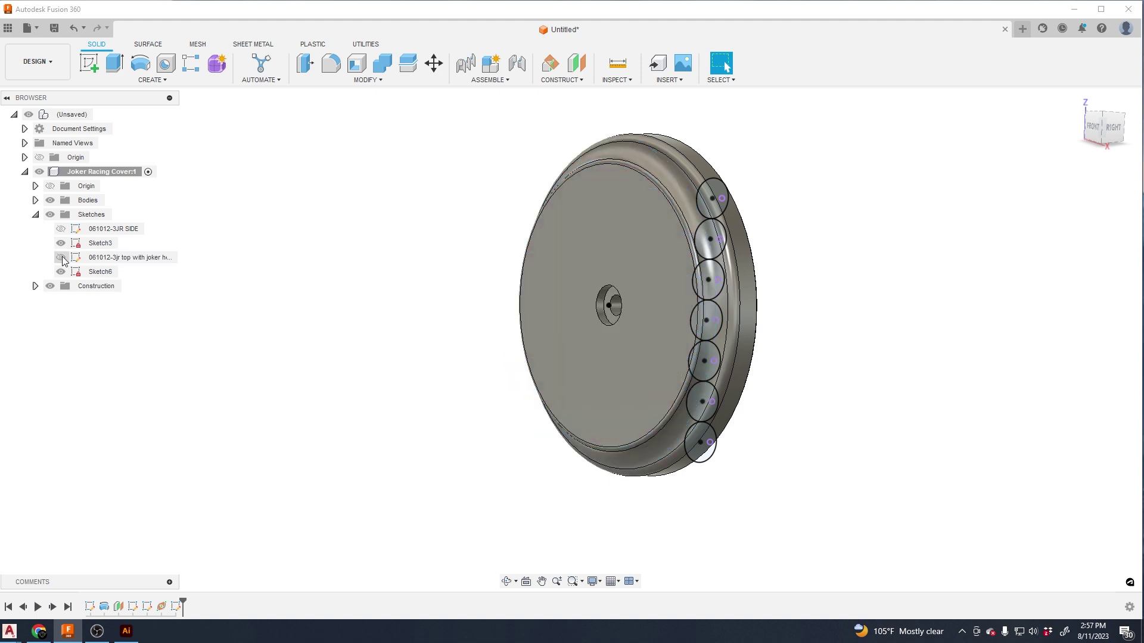
click(61, 258)
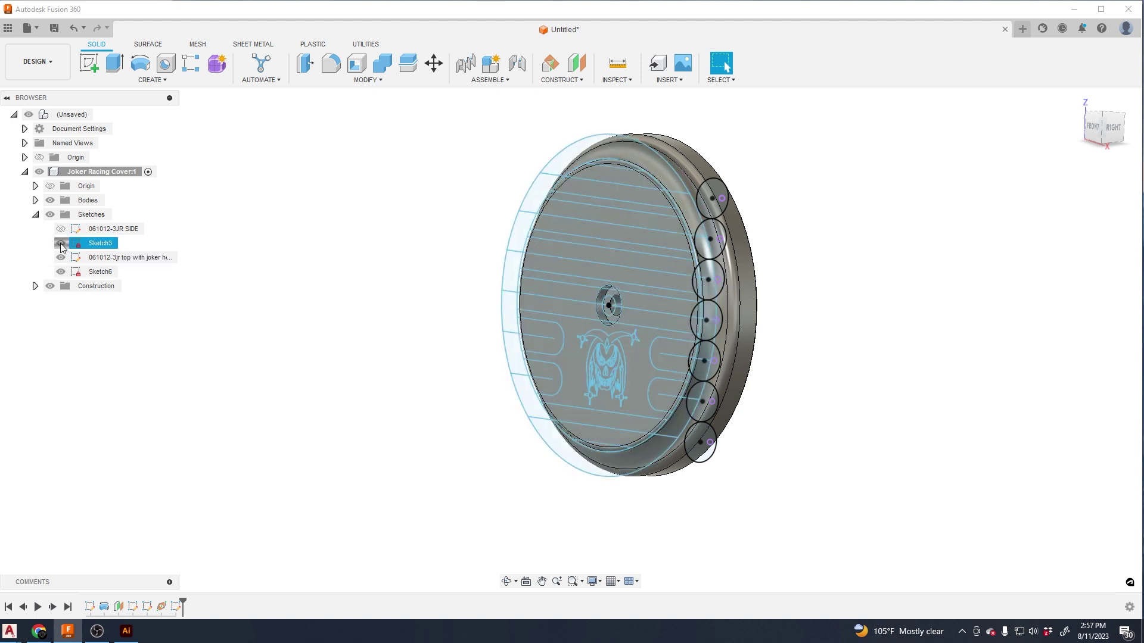
click(61, 244)
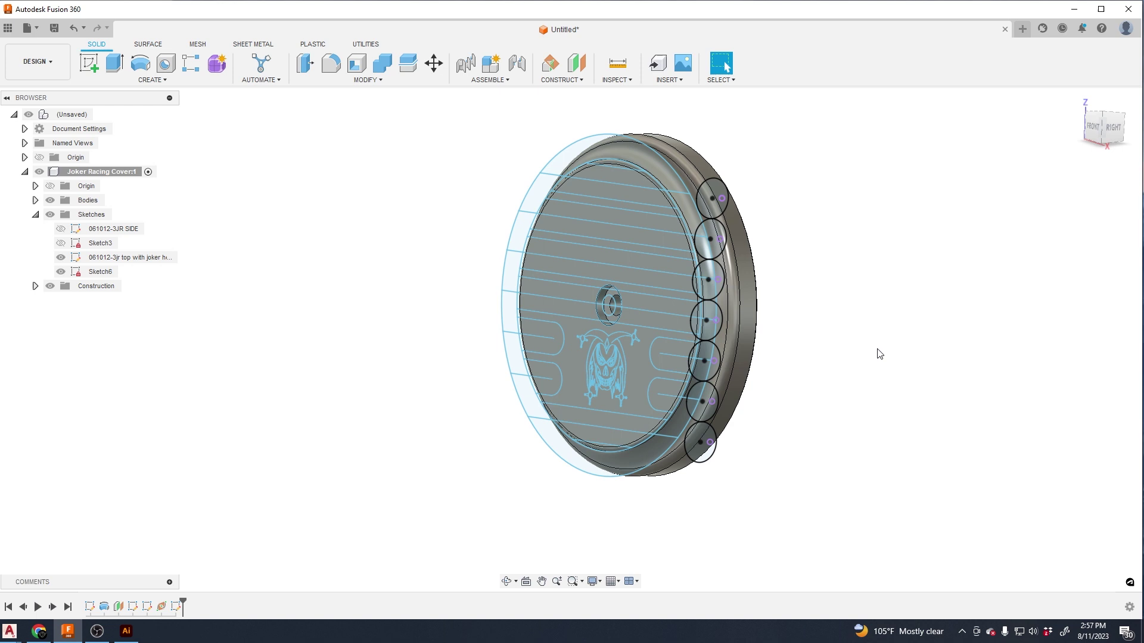
Select the five side circle profiles in Sketch6 and start extruding them.
key(e)
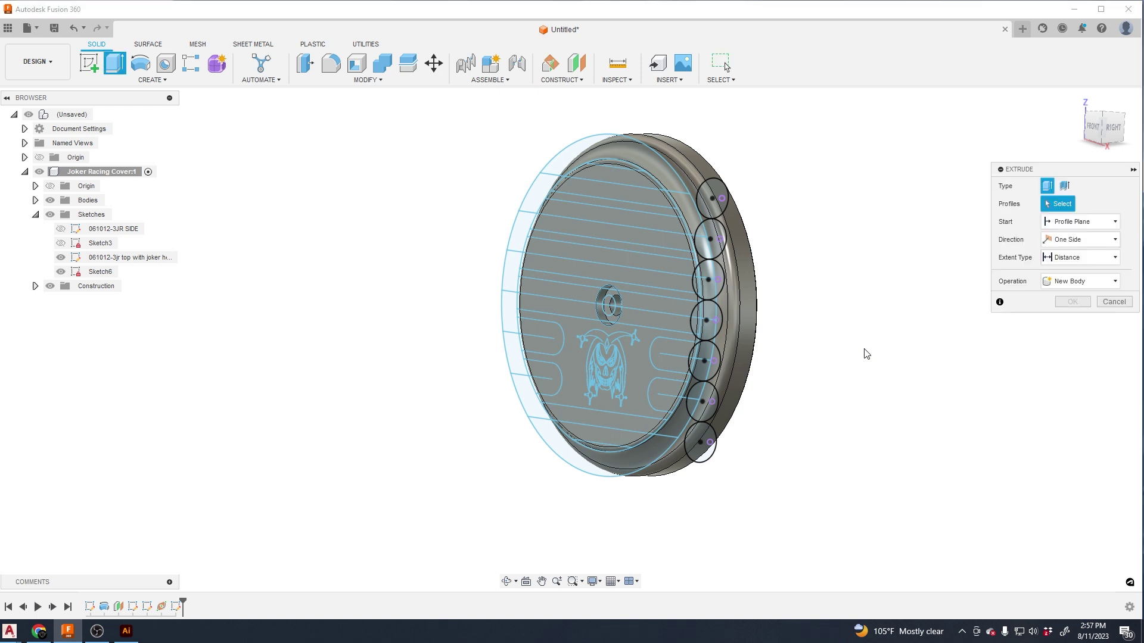
click(718, 200)
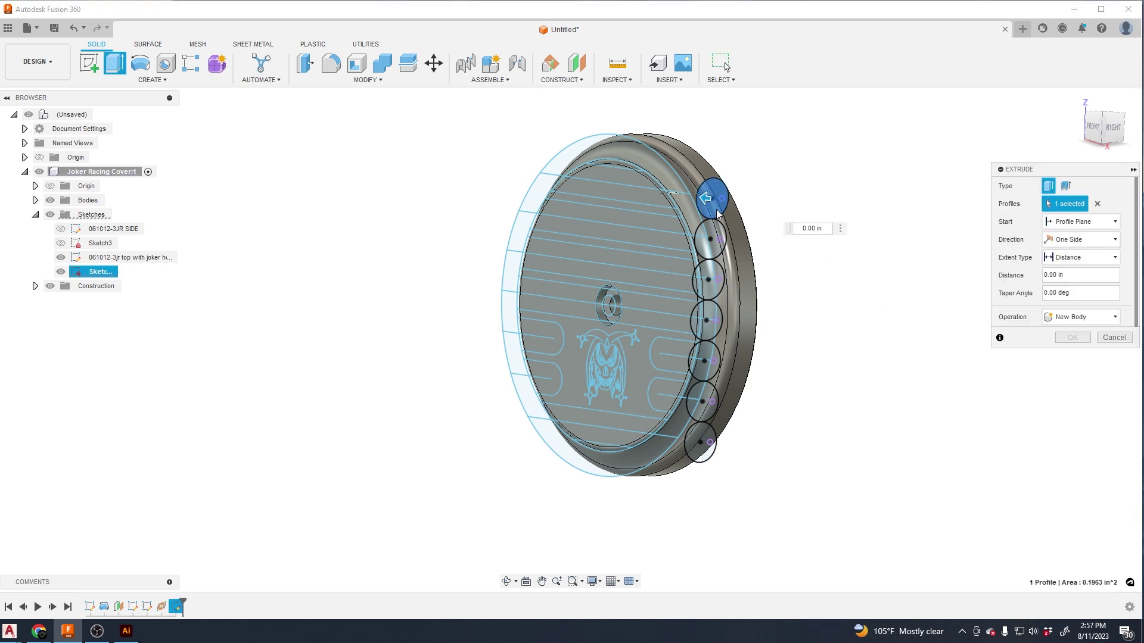
click(712, 239)
click(710, 279)
click(715, 324)
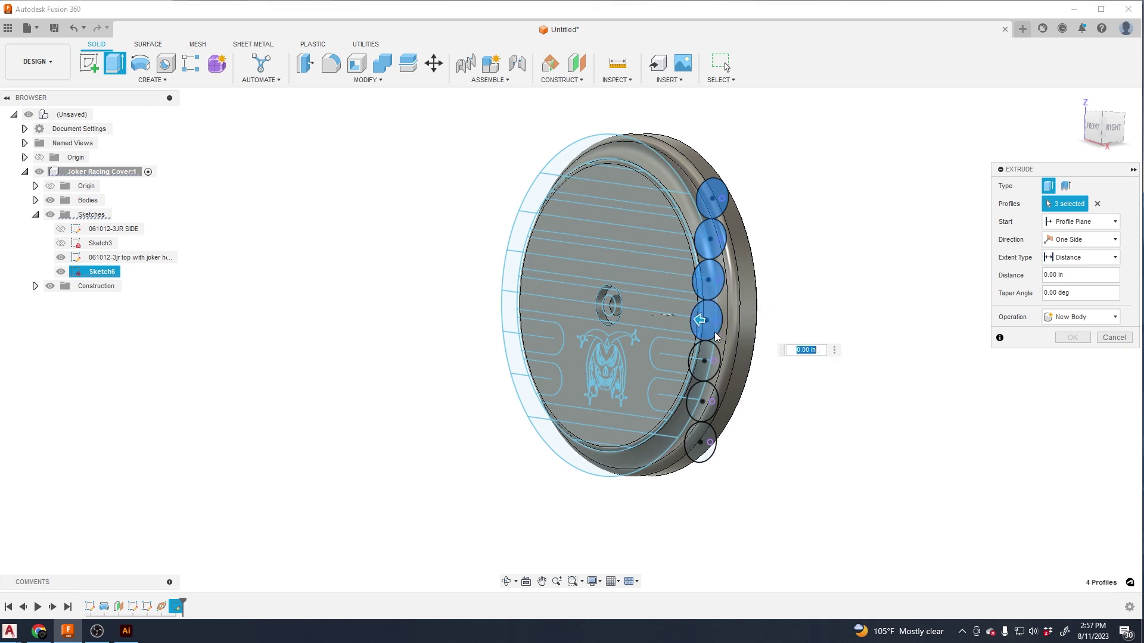
click(702, 444)
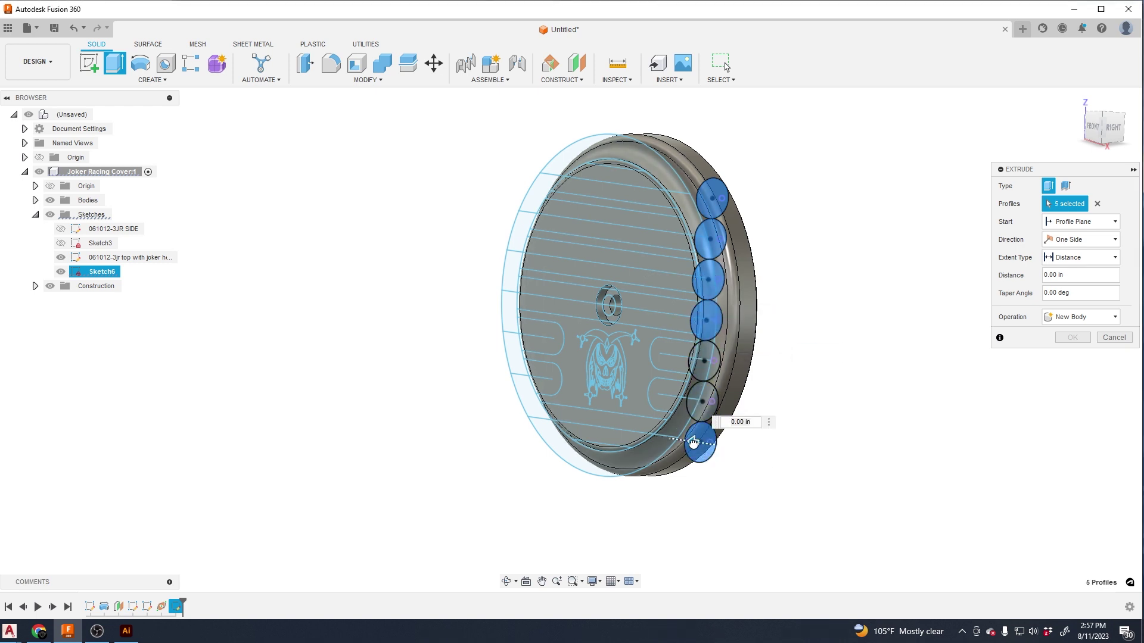
drag(694, 442, 601, 429)
Extrude them To Object up to the joker top sketch as New Body rods.
click(1087, 263)
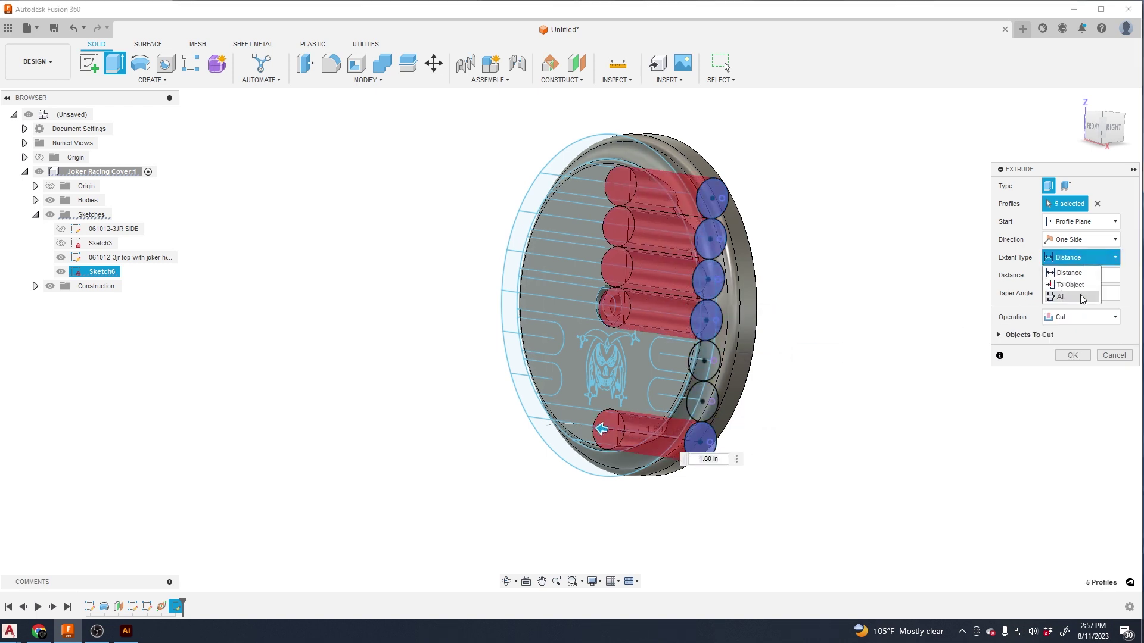
click(1071, 285)
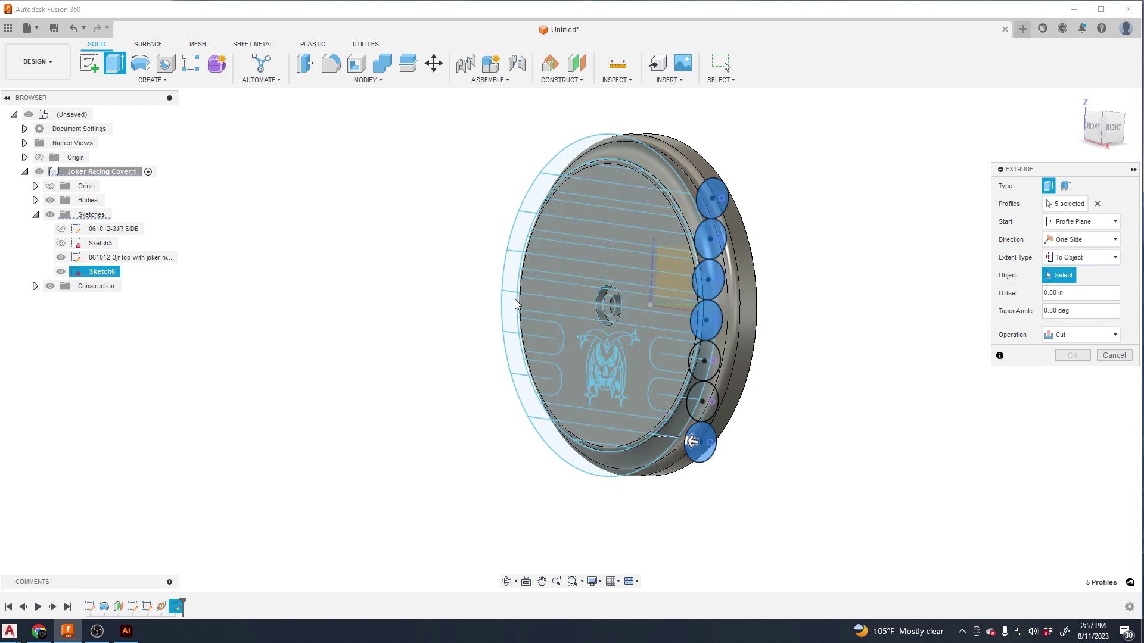
click(503, 292)
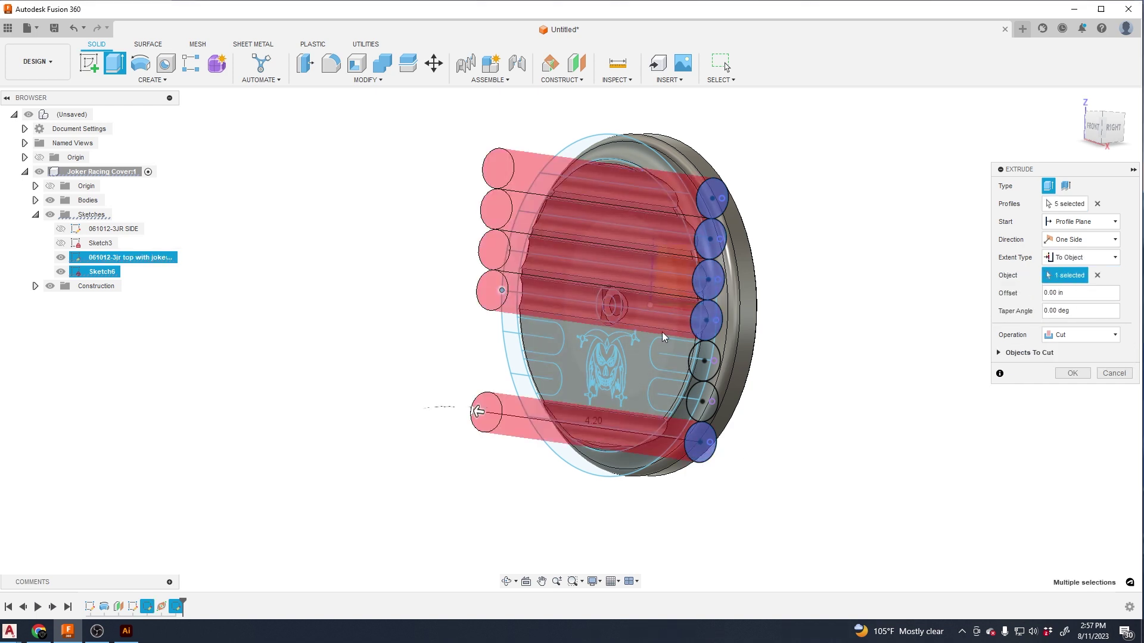
shift+middle_drag(779, 366, 861, 375)
click(1078, 334)
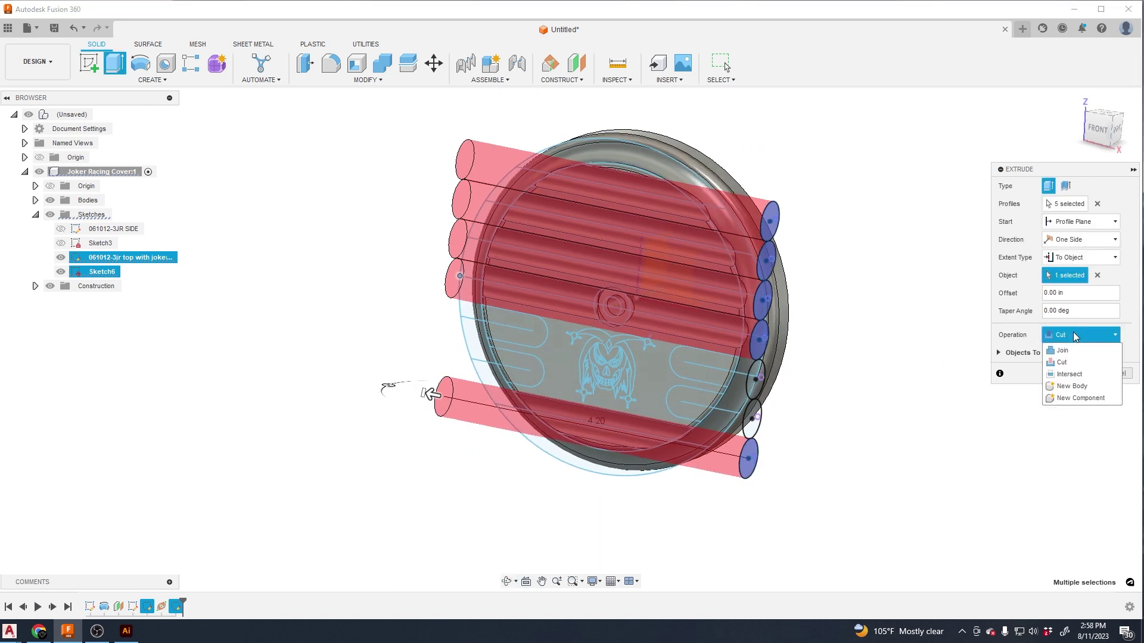
click(1074, 387)
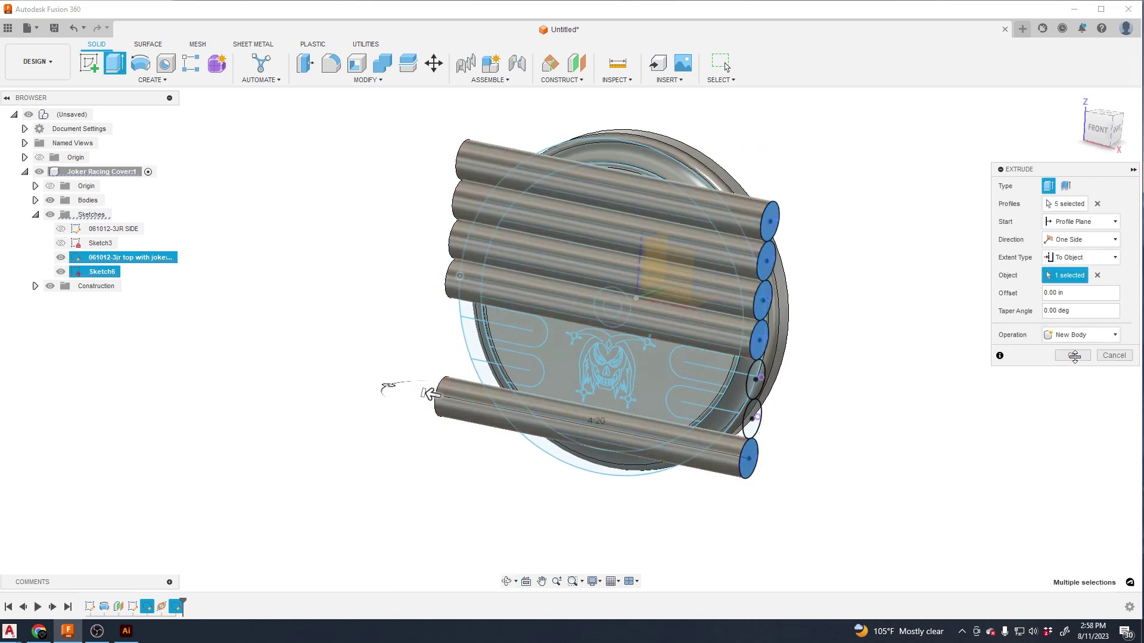
click(1074, 355)
shift+middle_drag(659, 332, 668, 292)
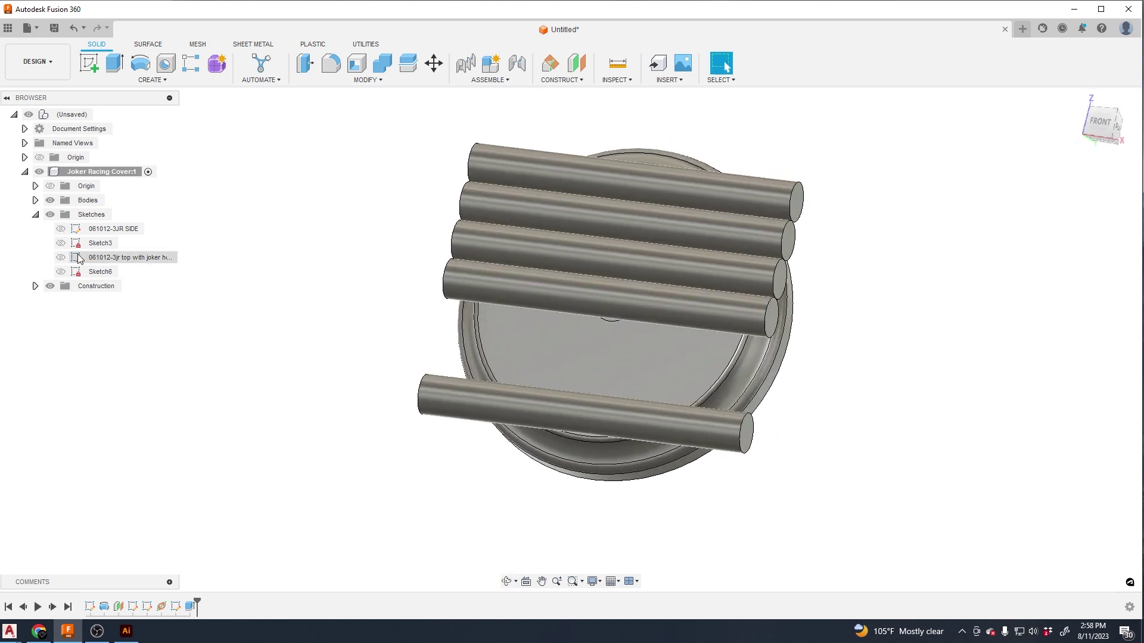
Show Sketch6 and hide Body3 and Body2, leaving only the short cylinder visible.
click(61, 272)
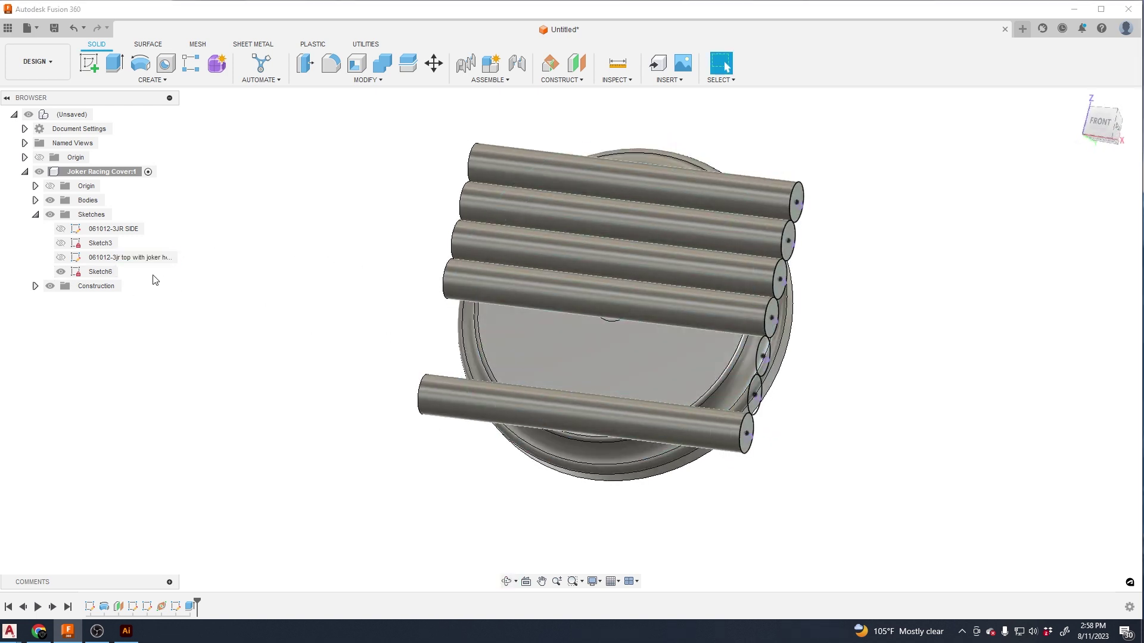
scroll(803, 377, up, 2)
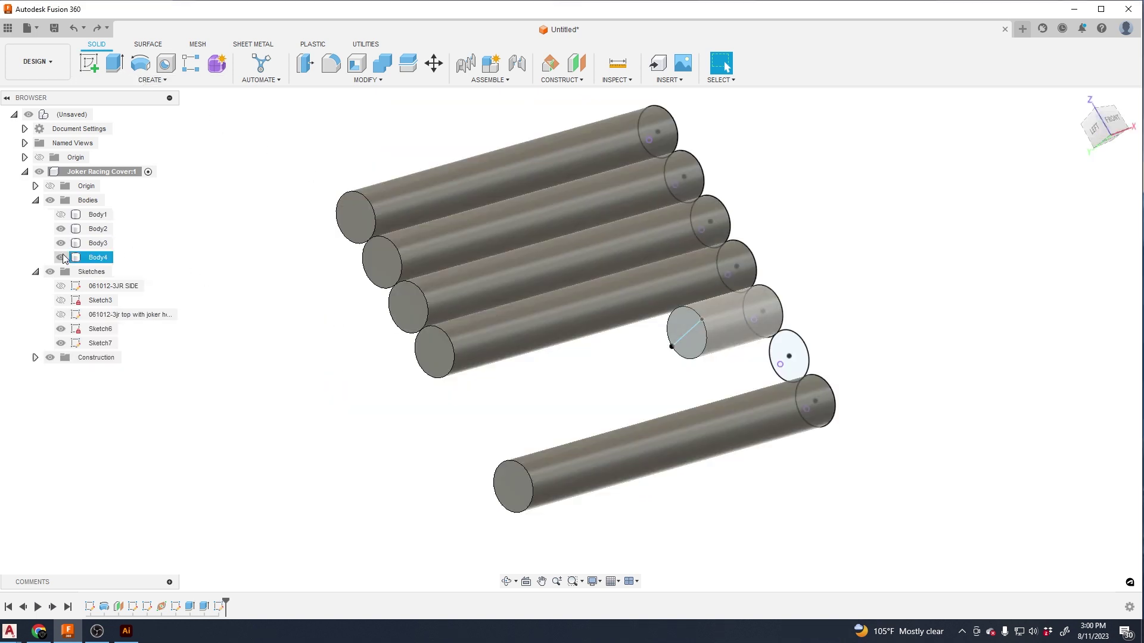
click(60, 243)
click(61, 230)
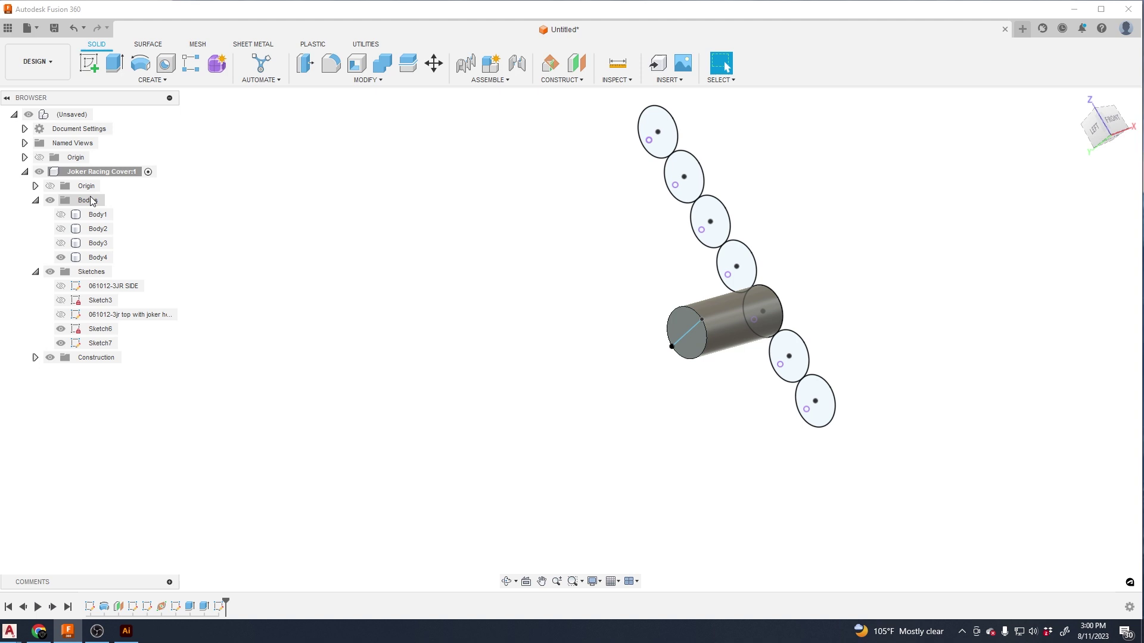
Revolve the short cylinder's end face about the sketch line as a joined dome, then unhide Body3 and Body2.
click(141, 64)
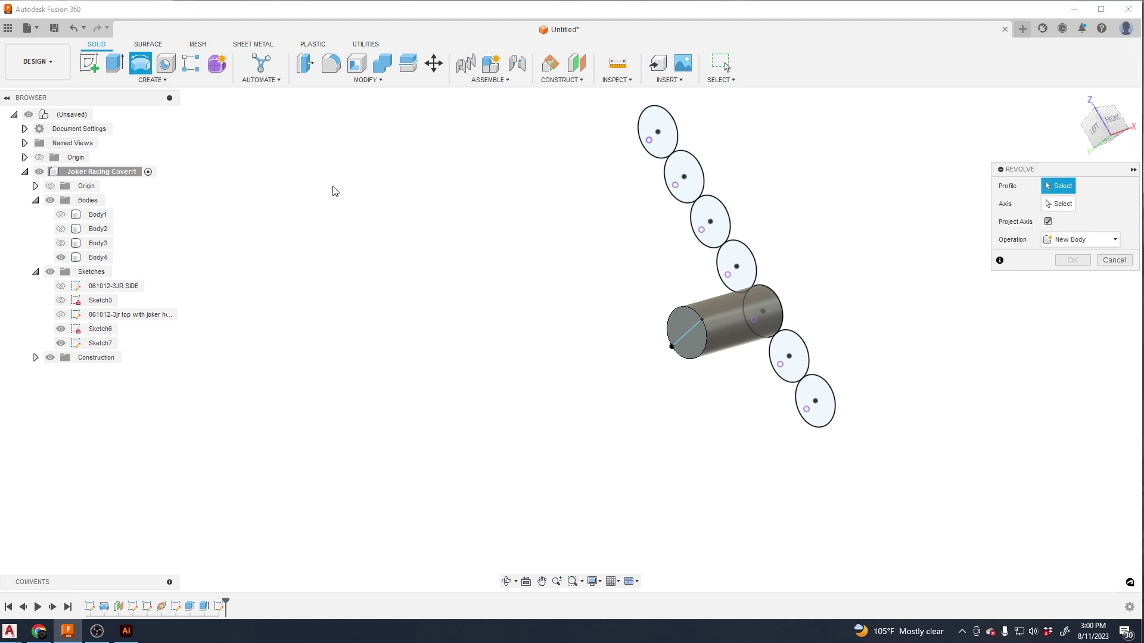
click(689, 324)
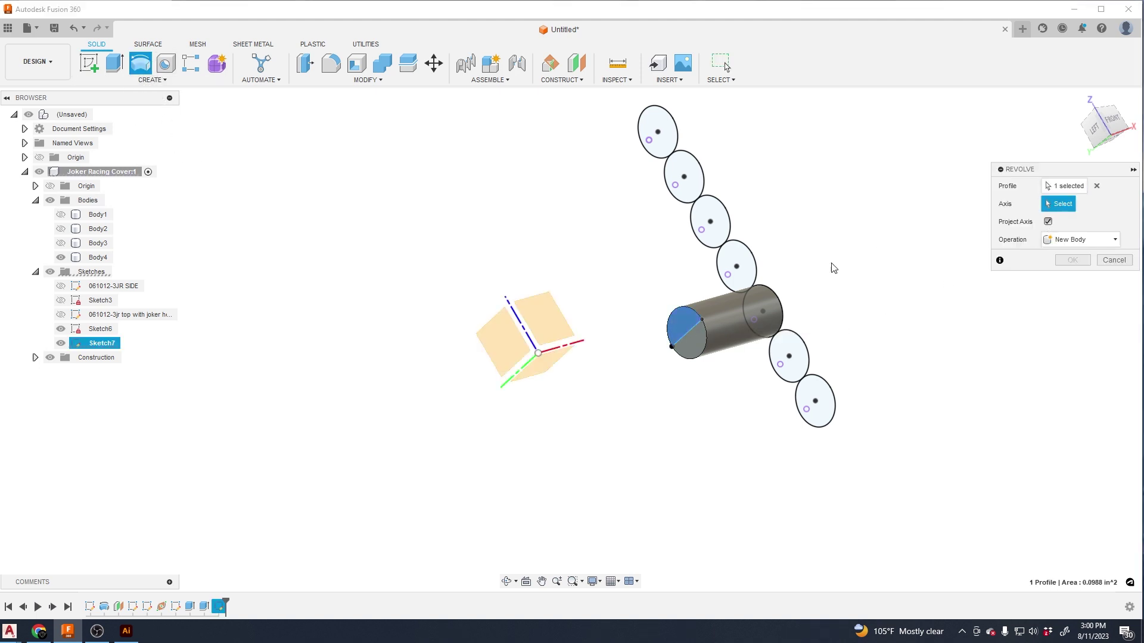
click(687, 333)
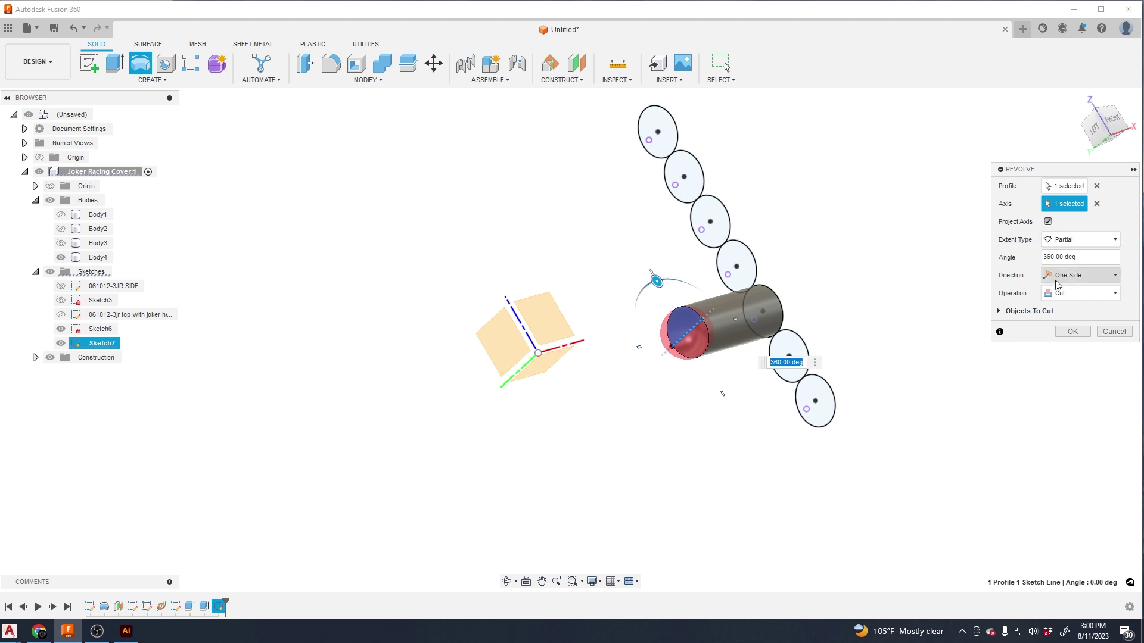
click(1063, 294)
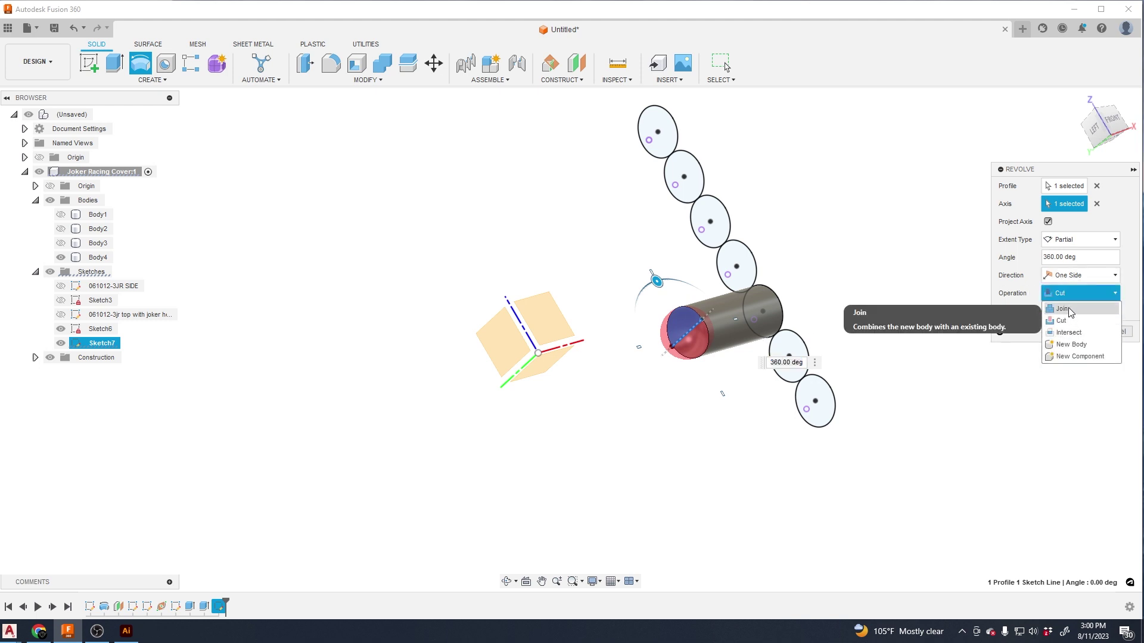
click(1069, 309)
click(1072, 314)
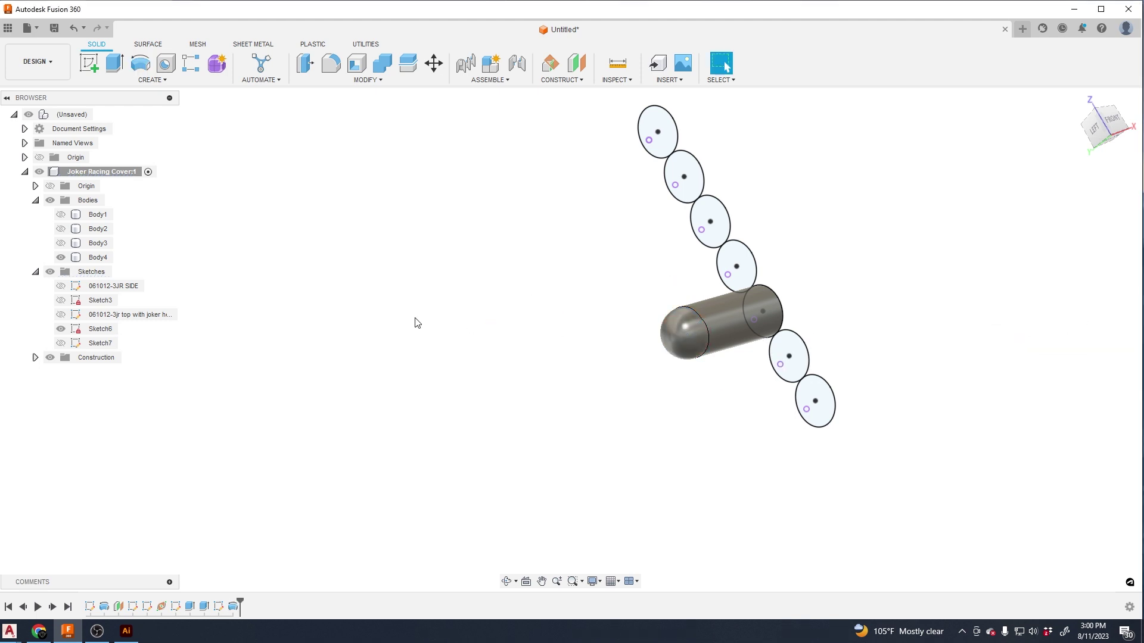
click(60, 244)
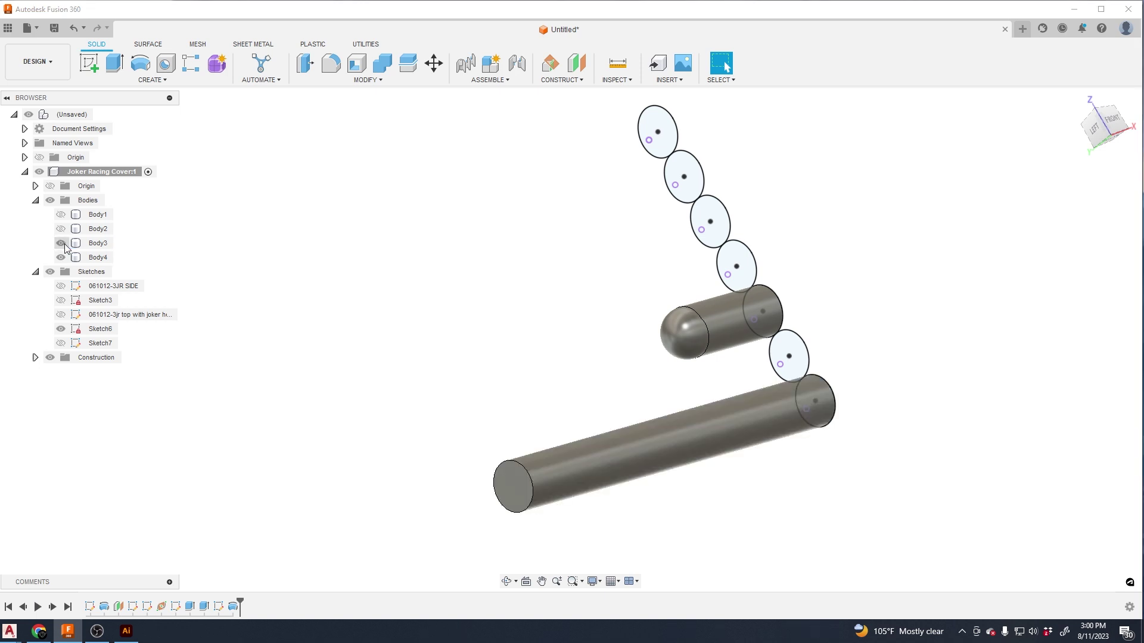
click(61, 229)
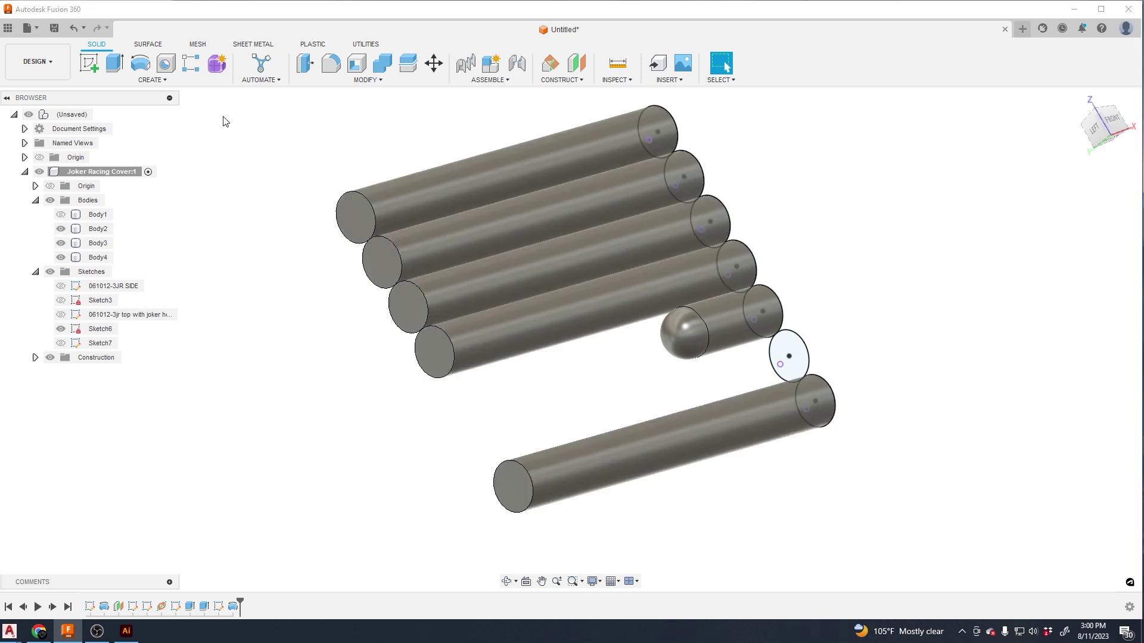
Rectangular-pattern the domed capsule along the vertical axis, two copies at -0.5 in, creating Body5.
click(159, 81)
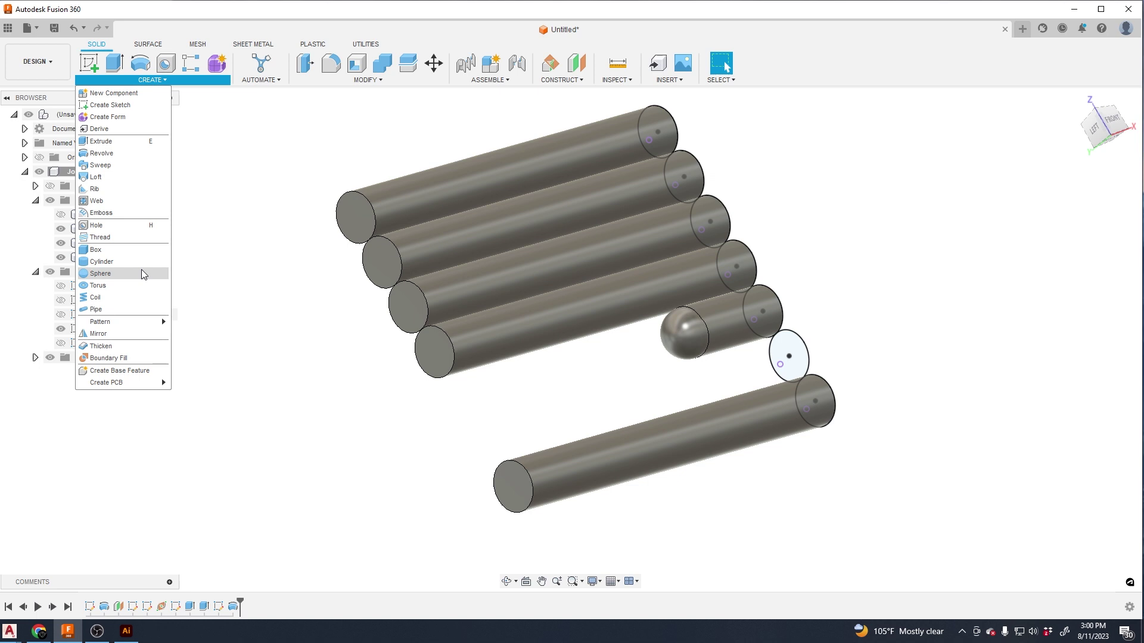
mouse_move(134, 322)
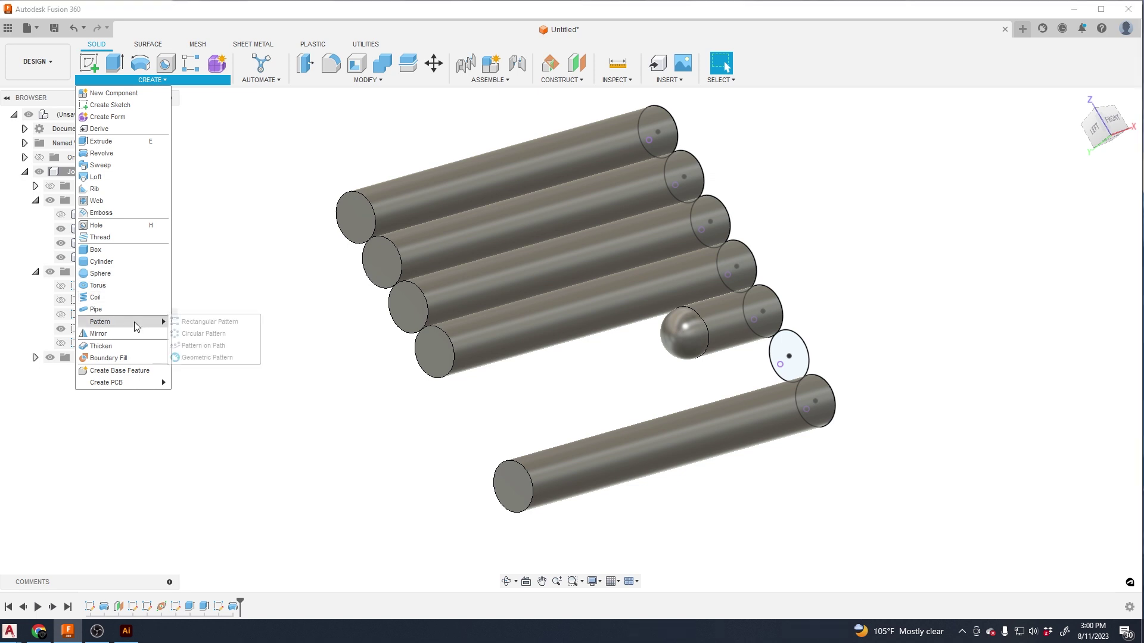
click(187, 322)
click(730, 324)
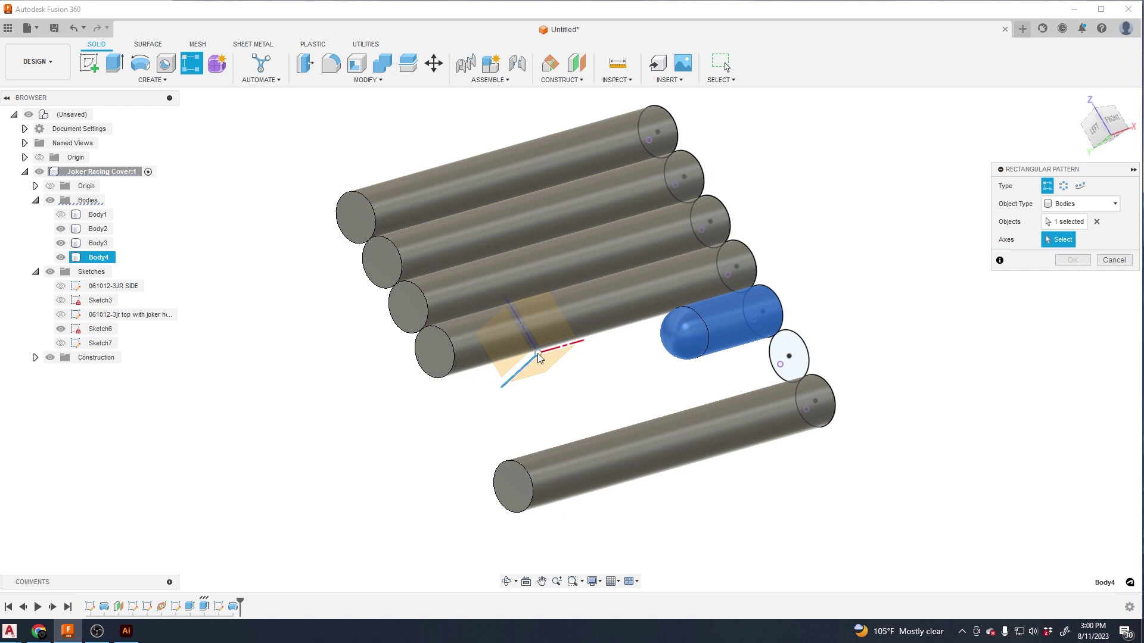
shift+middle_drag(638, 372, 640, 403)
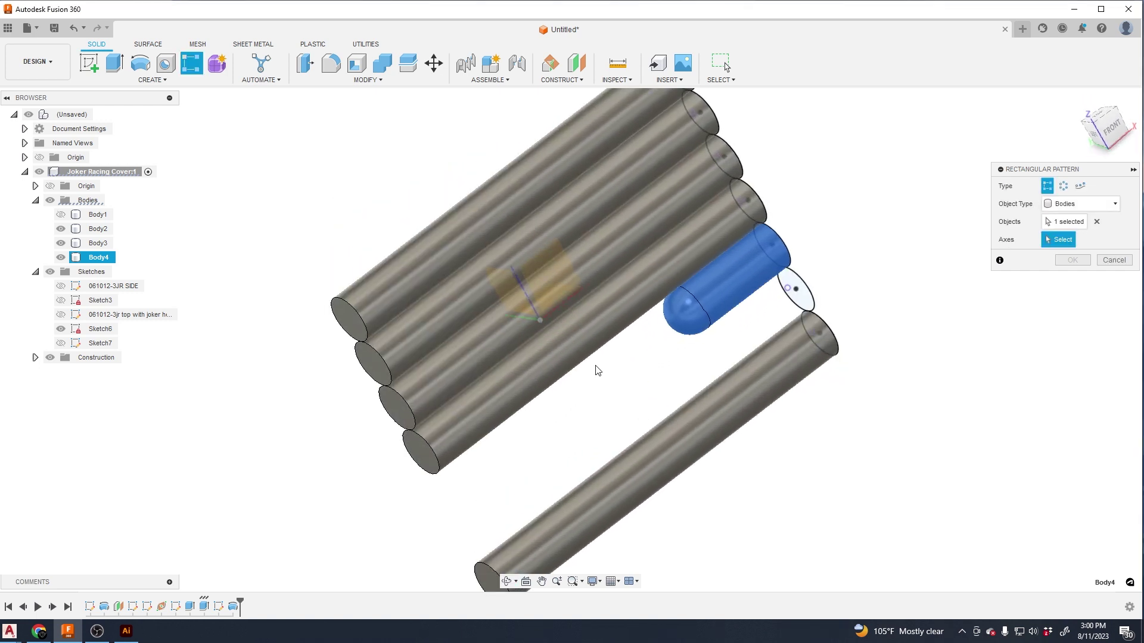
click(527, 298)
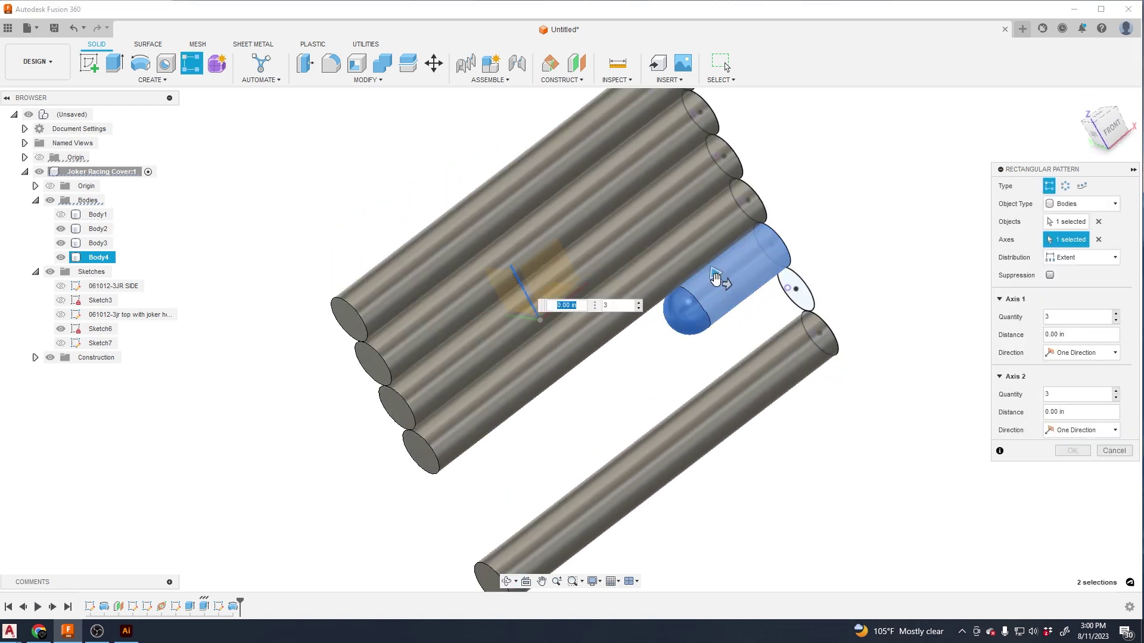
drag(728, 294, 745, 327)
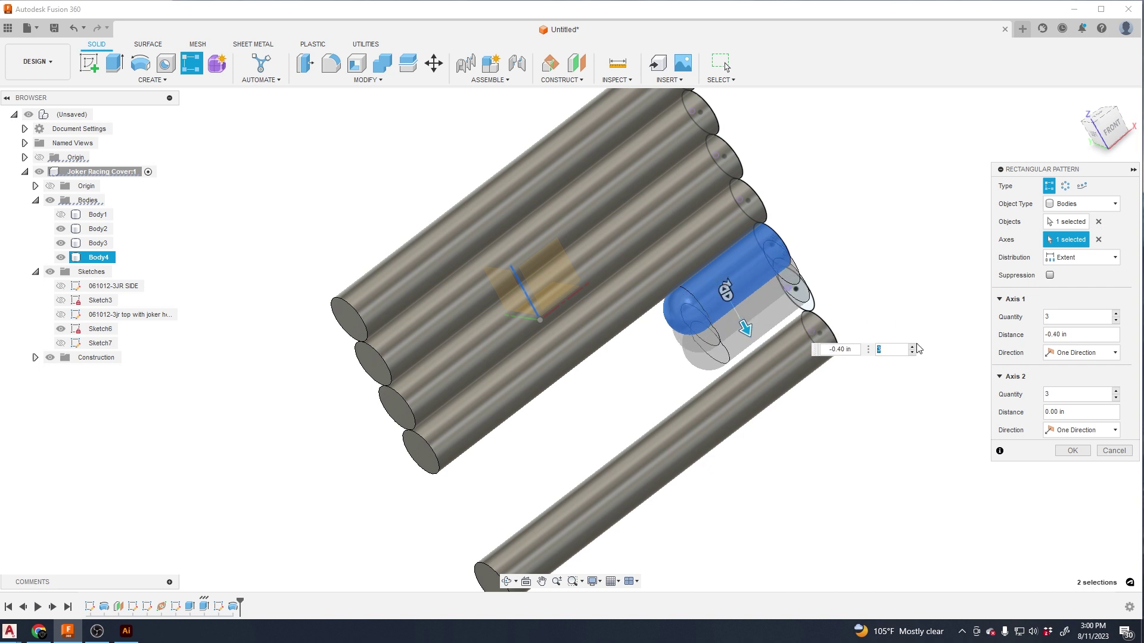
double_click(858, 349)
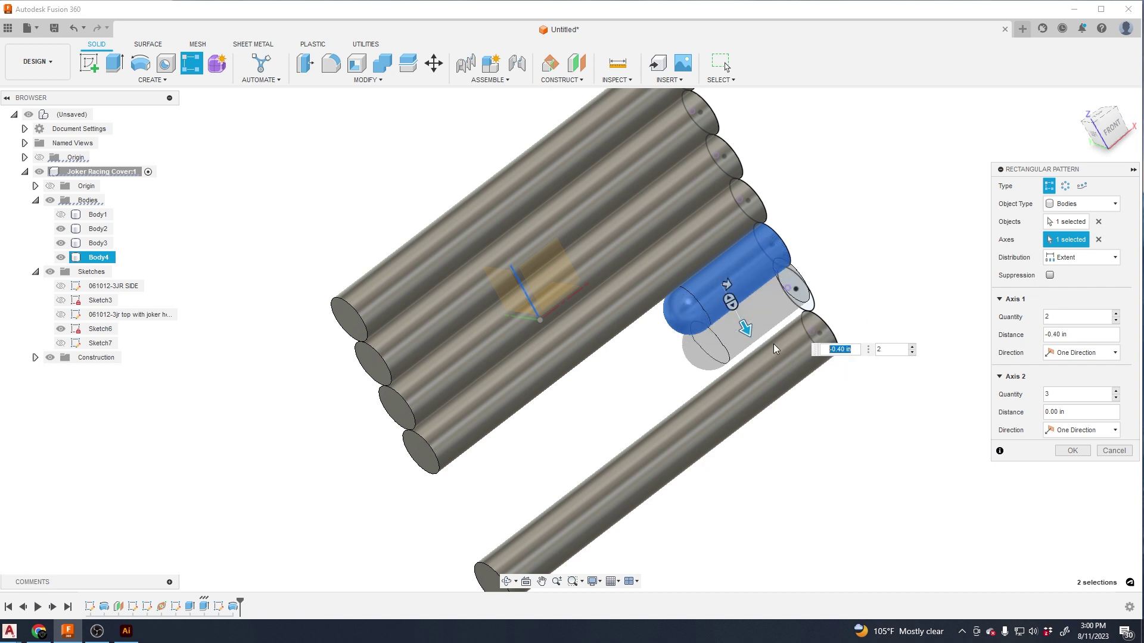
text(-.5)
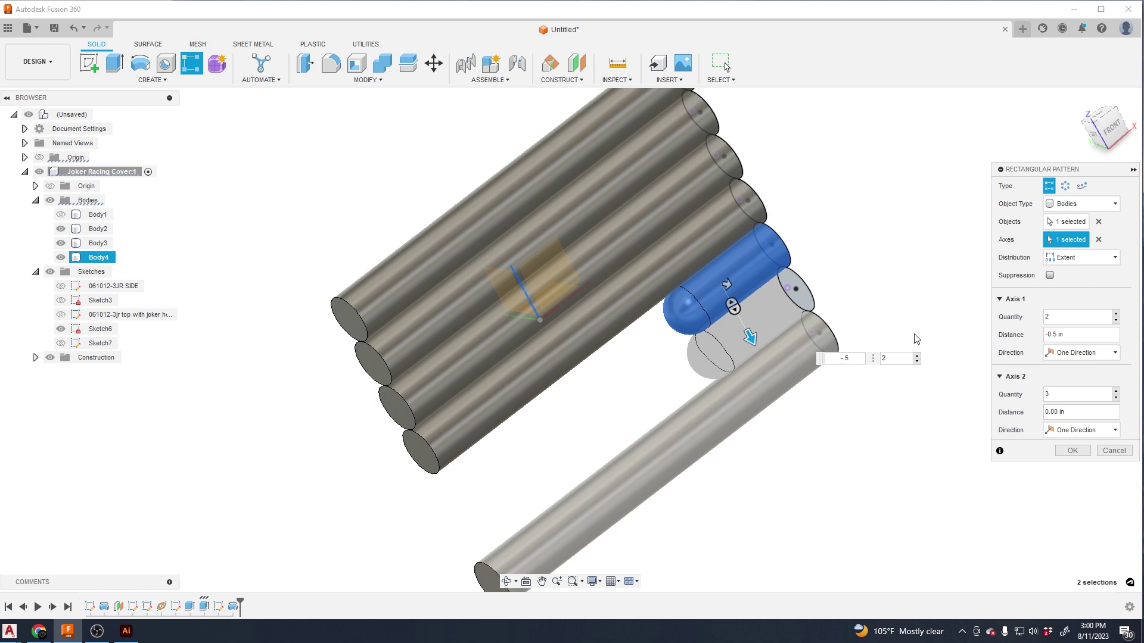
click(1072, 450)
shift+middle_drag(917, 432, 884, 422)
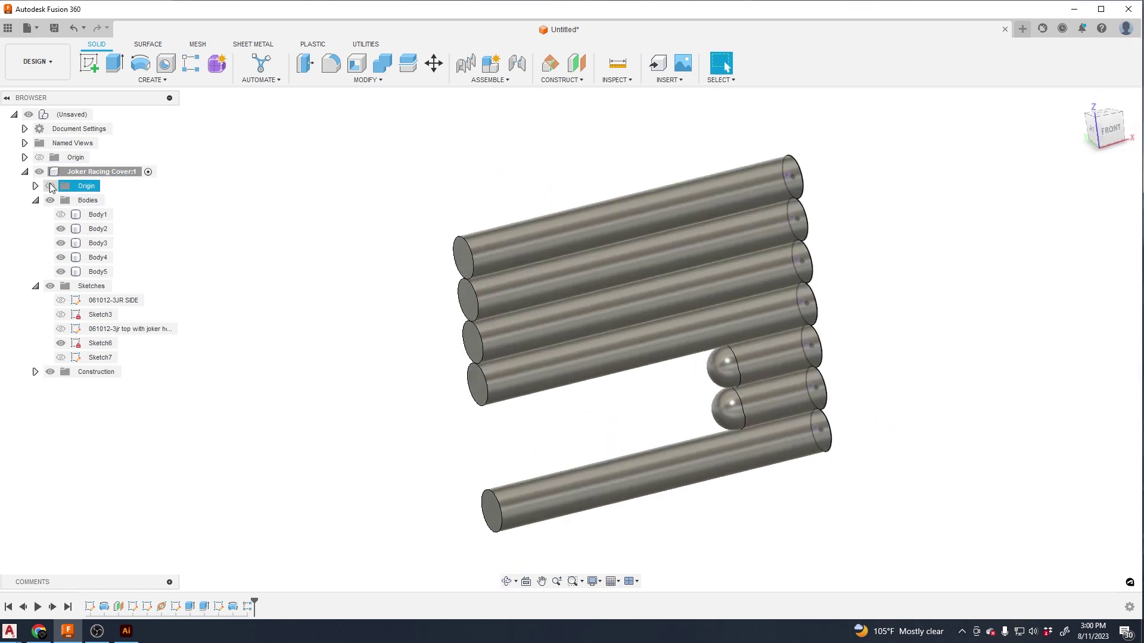
Mirror the two capsule bodies across the origin plane to create Body6 and Body7.
click(49, 186)
click(61, 214)
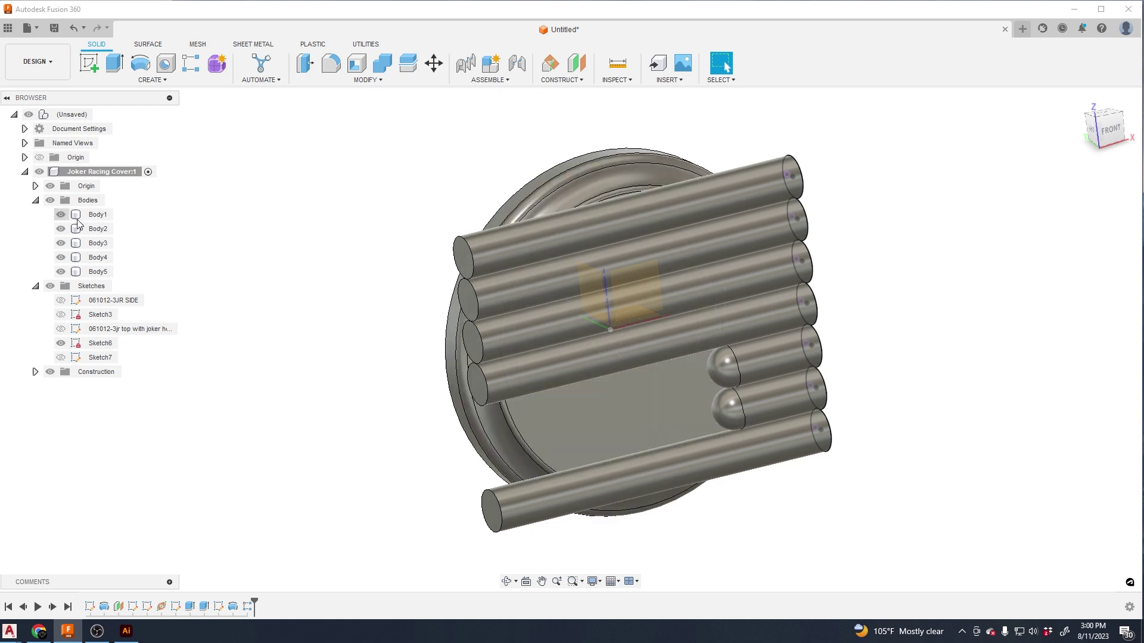
click(192, 78)
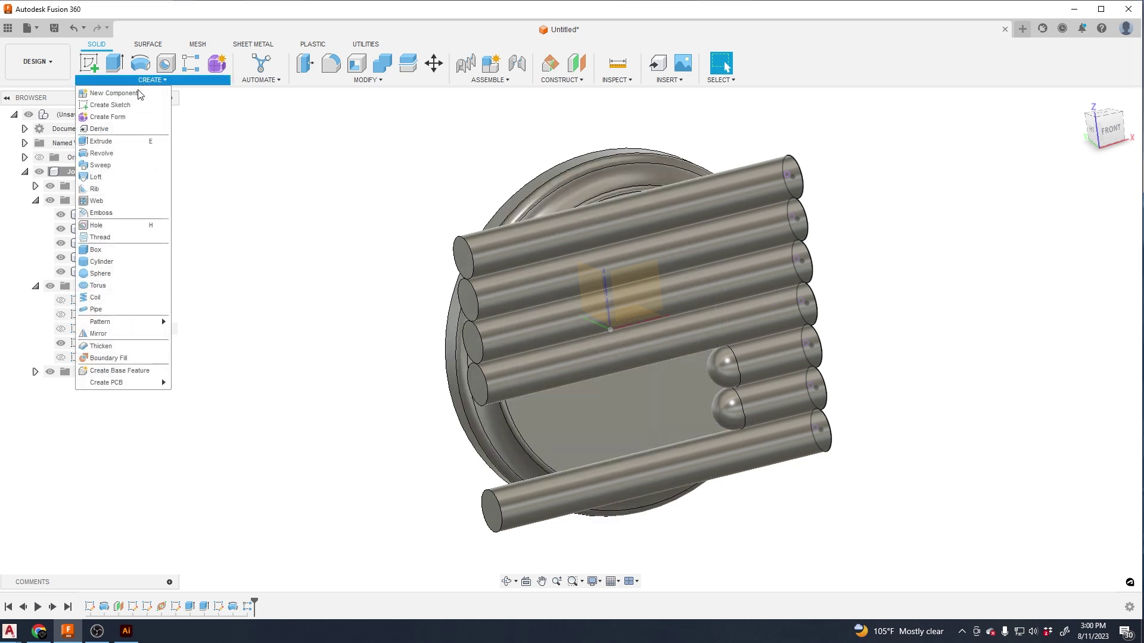
click(135, 333)
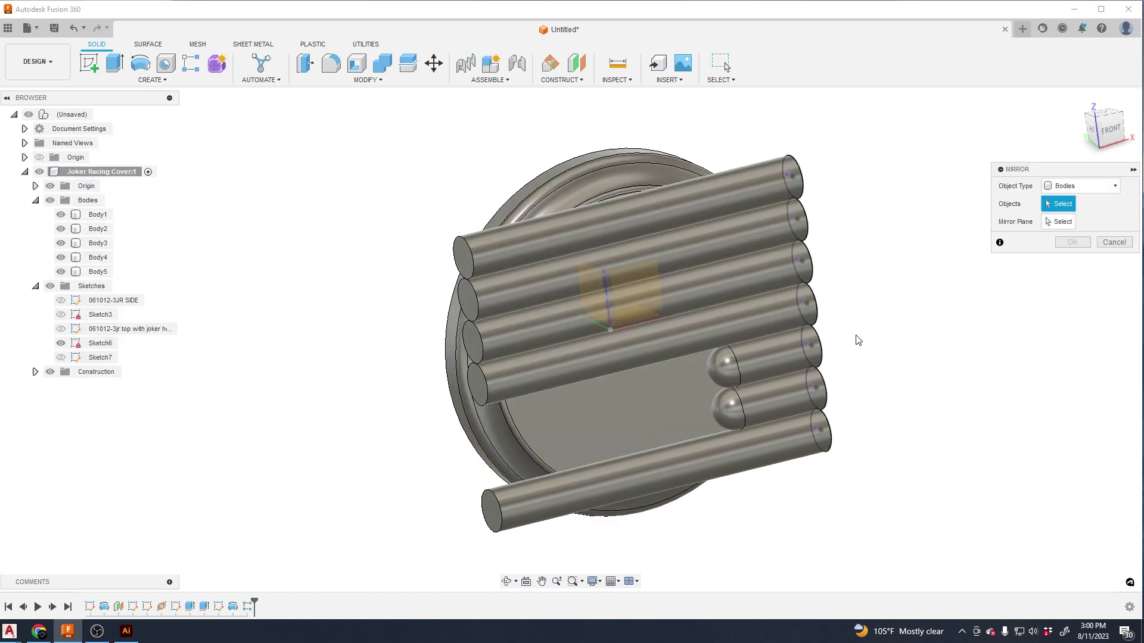
click(741, 377)
click(732, 410)
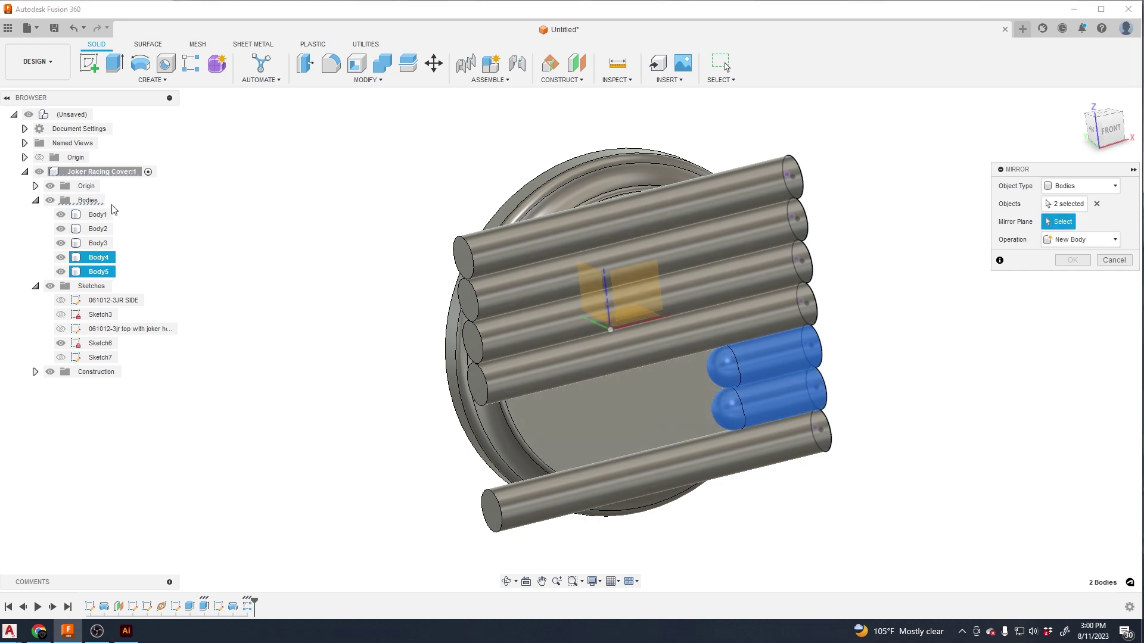
shift+middle_drag(318, 306, 376, 312)
click(544, 277)
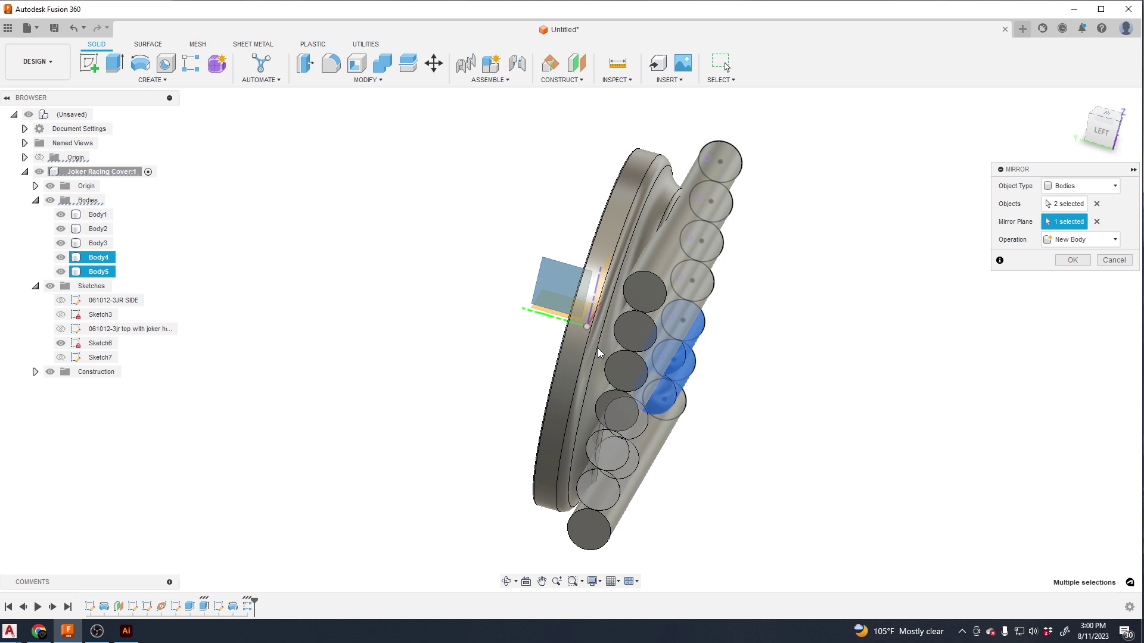
shift+middle_drag(544, 277, 685, 334)
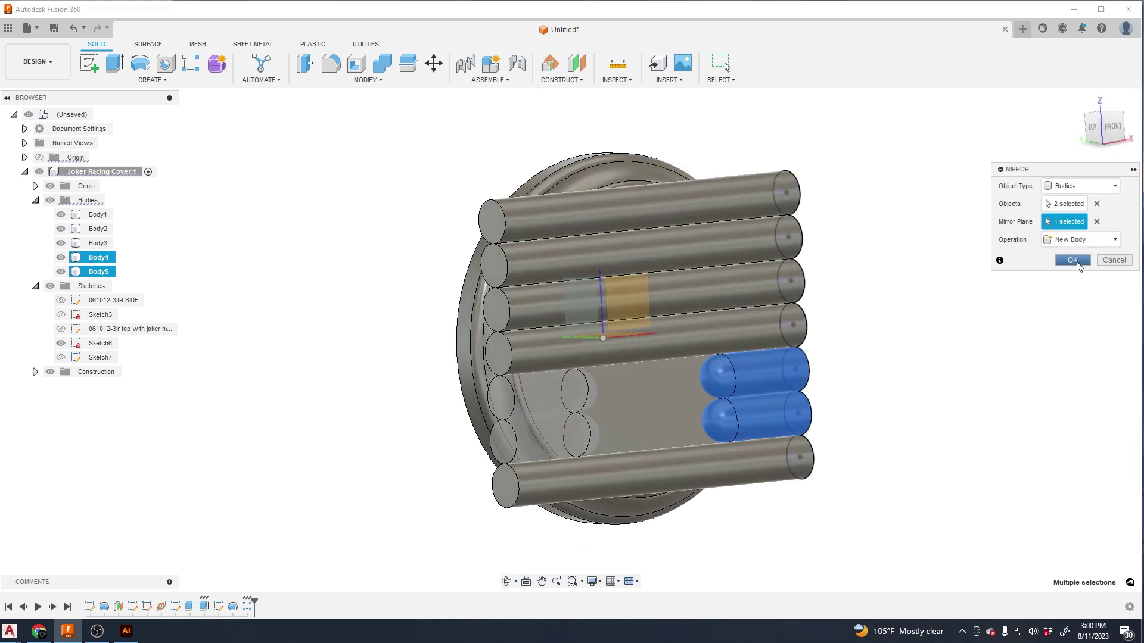
click(1072, 260)
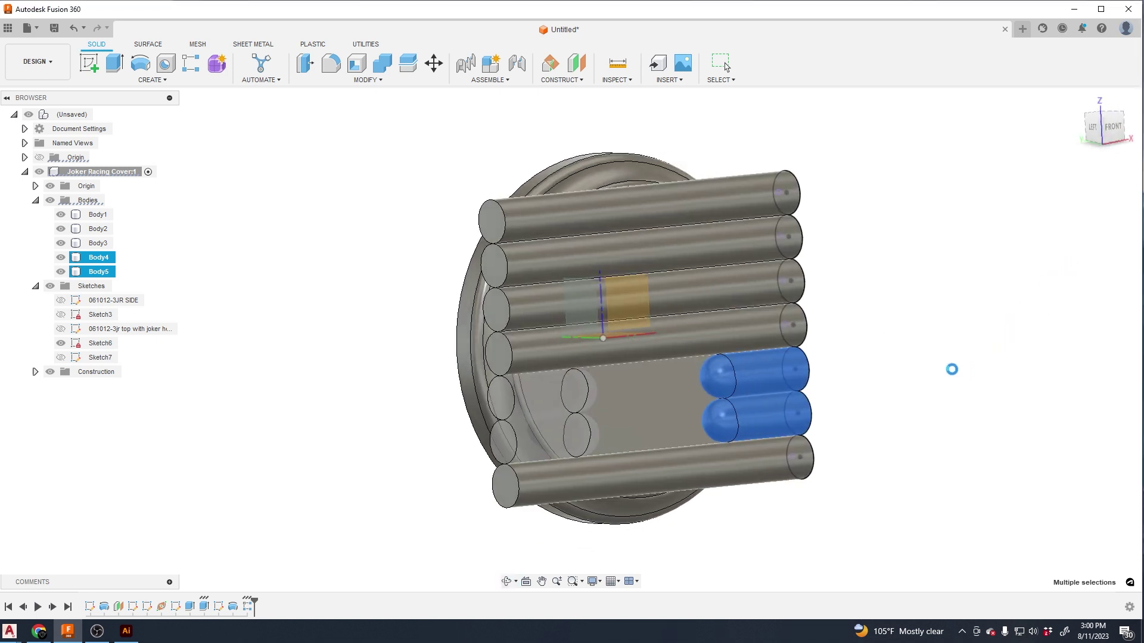
shift+middle_drag(952, 376, 871, 348)
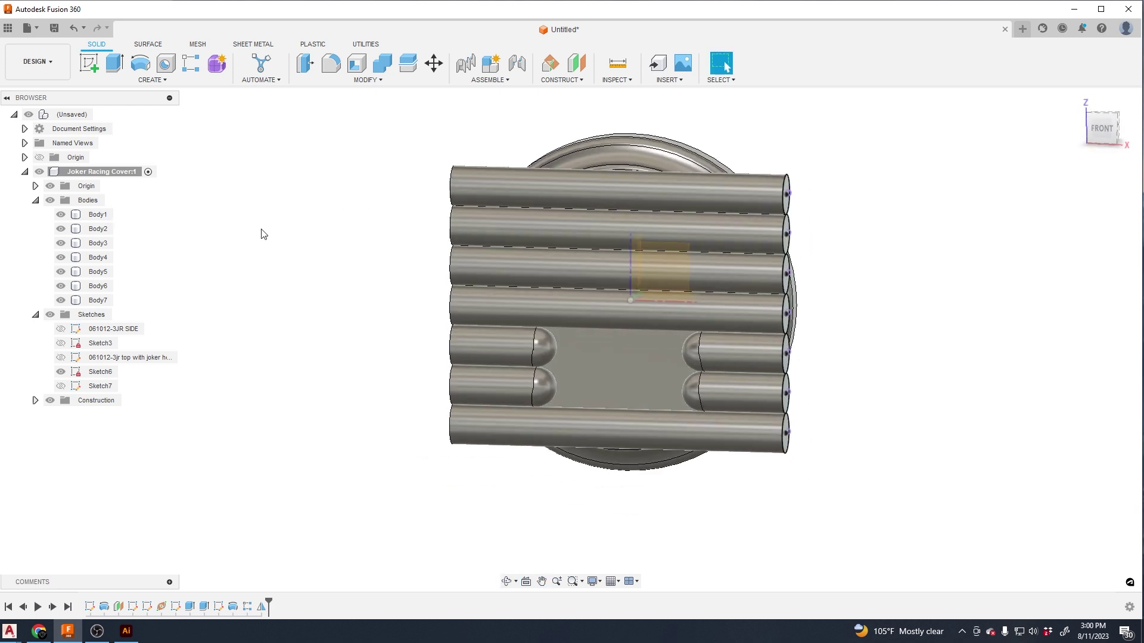
Combine-cut Body2–Body7 from target Body1 in the existing component, keeping the tool bodies.
shift+middle_drag(198, 298, 303, 348)
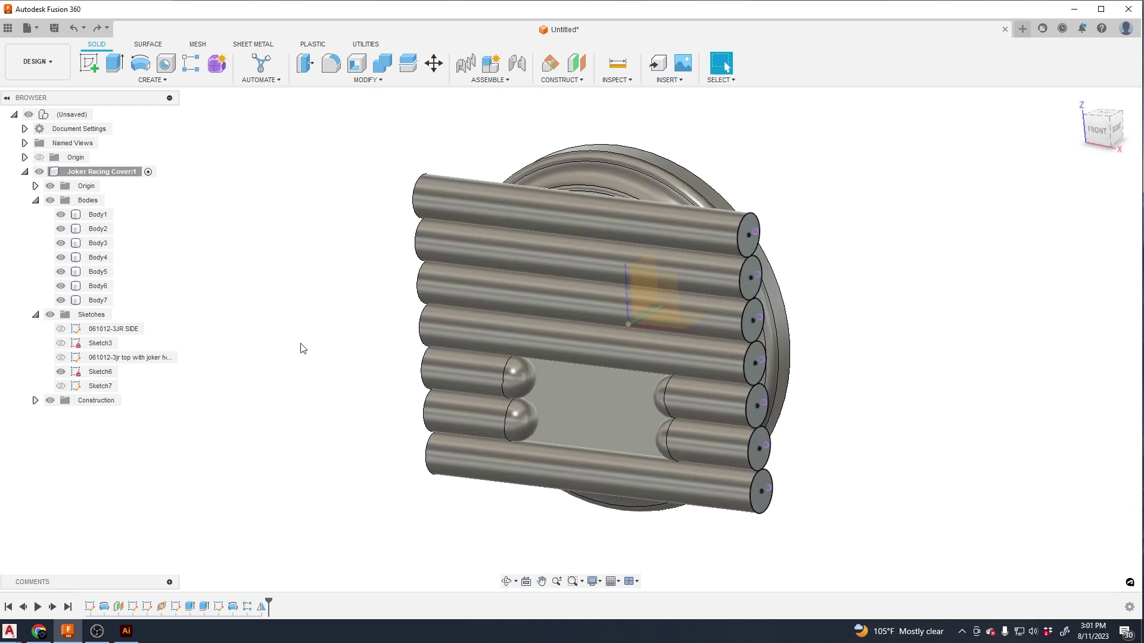
click(365, 79)
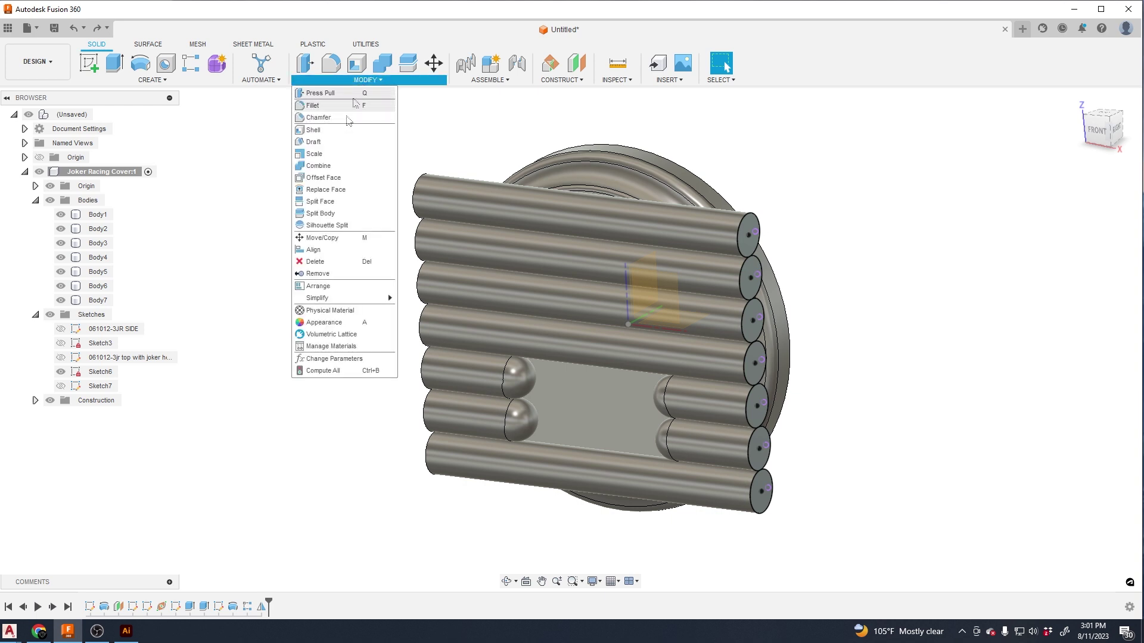
click(322, 165)
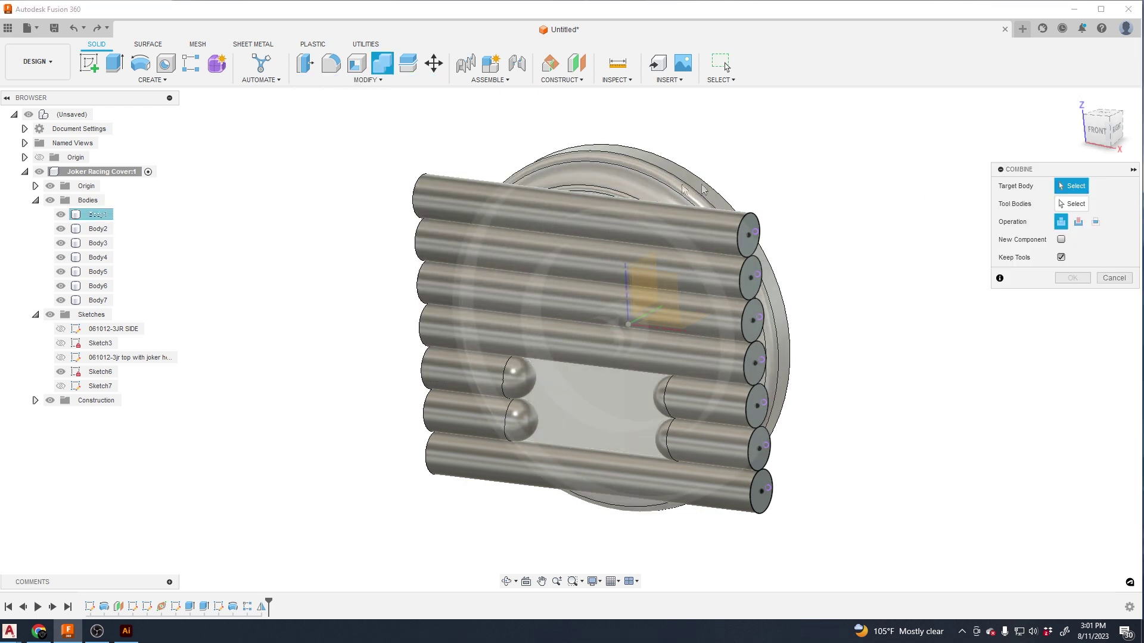
click(668, 194)
click(1079, 222)
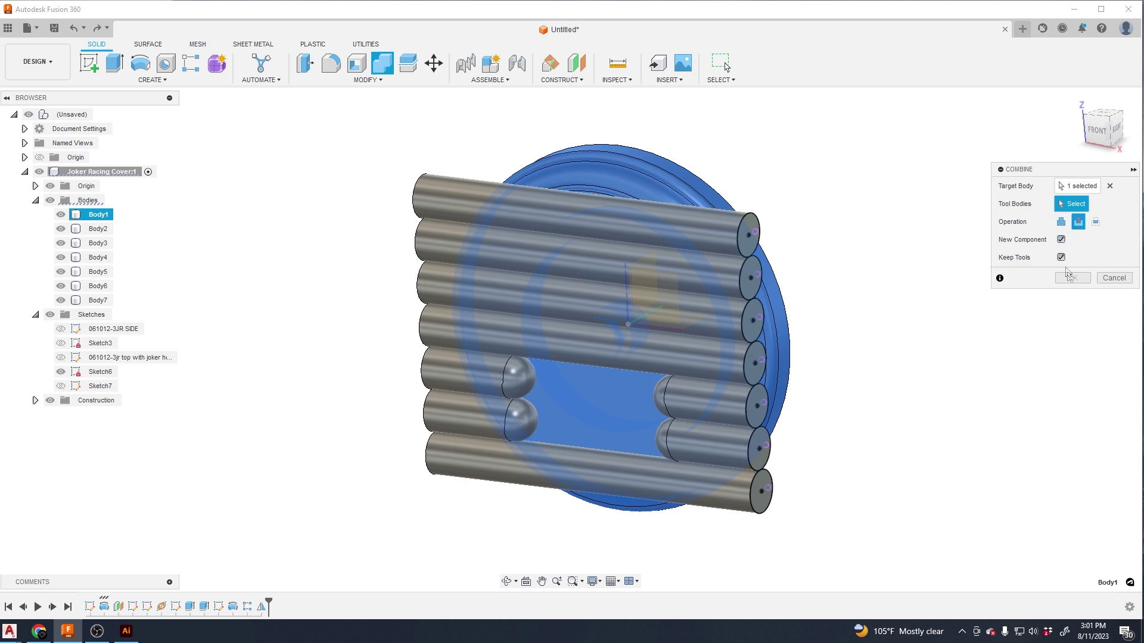
click(1061, 240)
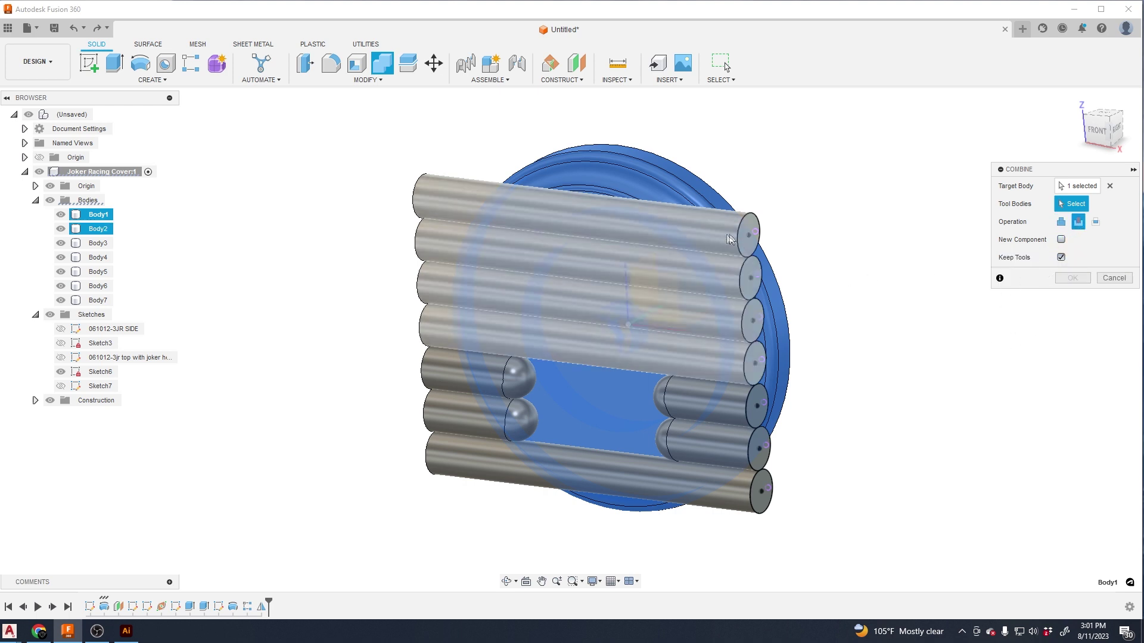
click(94, 232)
shift+click(109, 300)
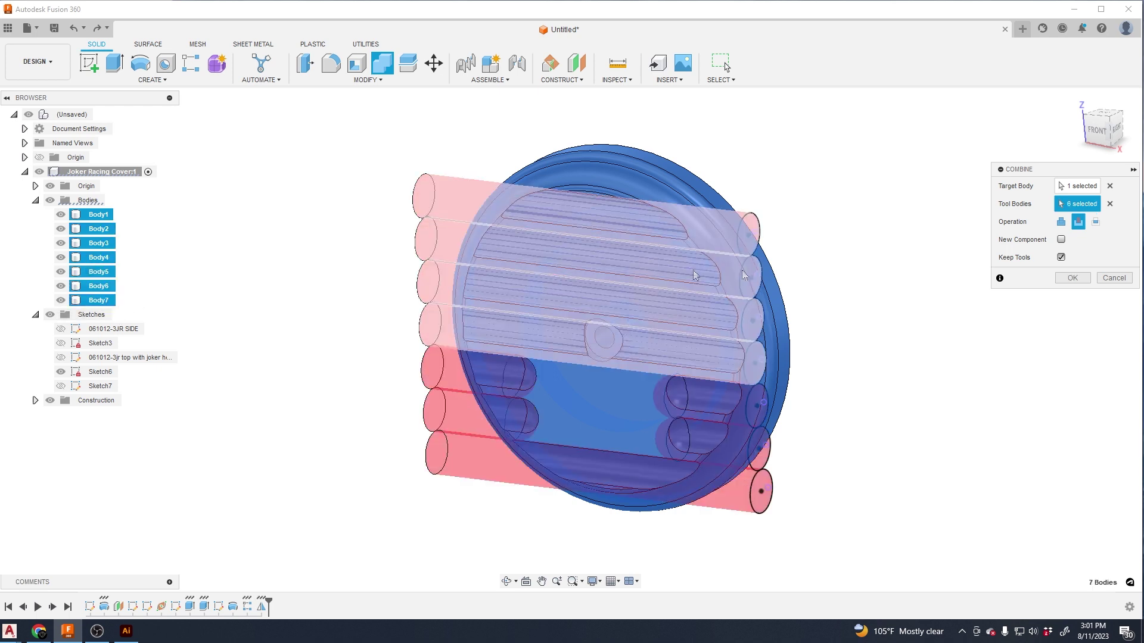
click(1071, 279)
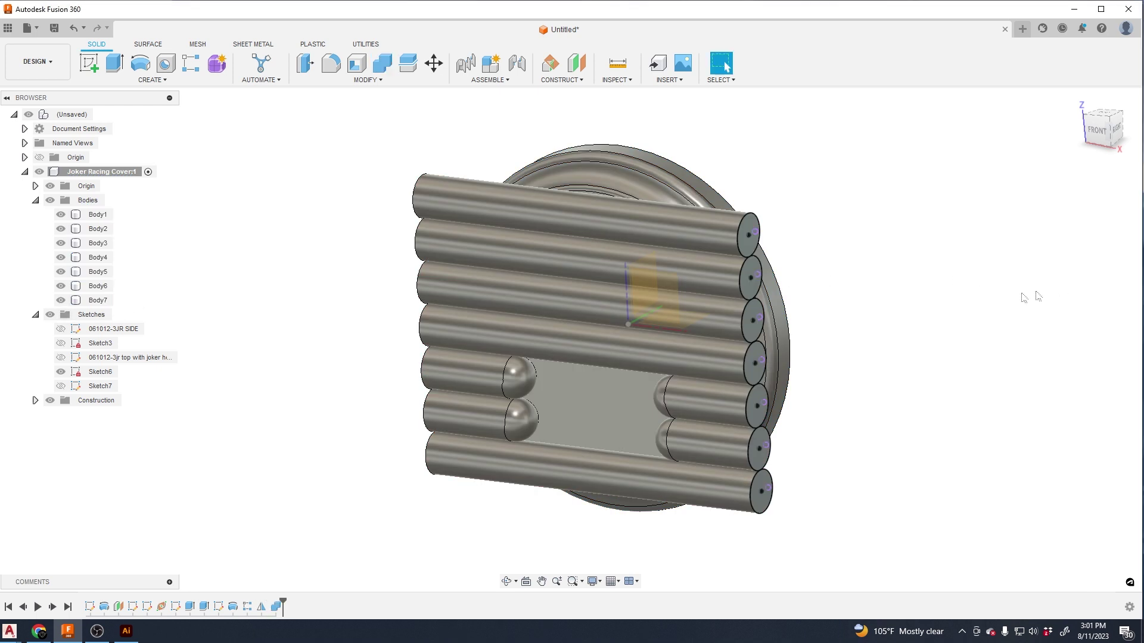
Hide the cylinder bodies Body2–Body7 and the Sketch6 rim ellipses.
click(61, 300)
click(61, 286)
click(60, 272)
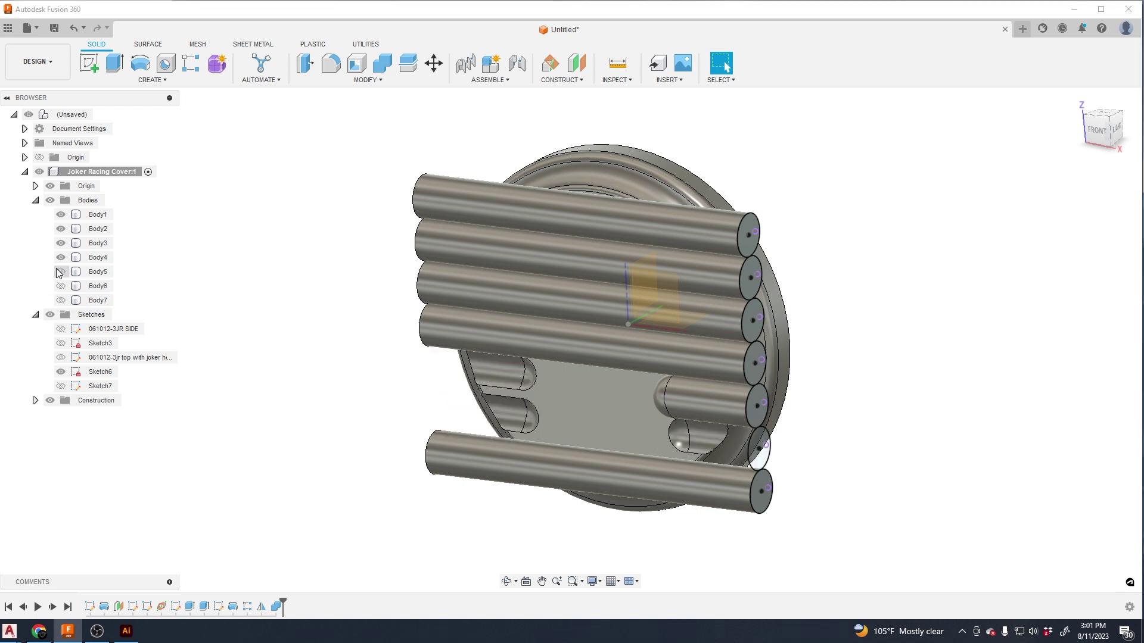
click(61, 257)
click(60, 243)
click(61, 229)
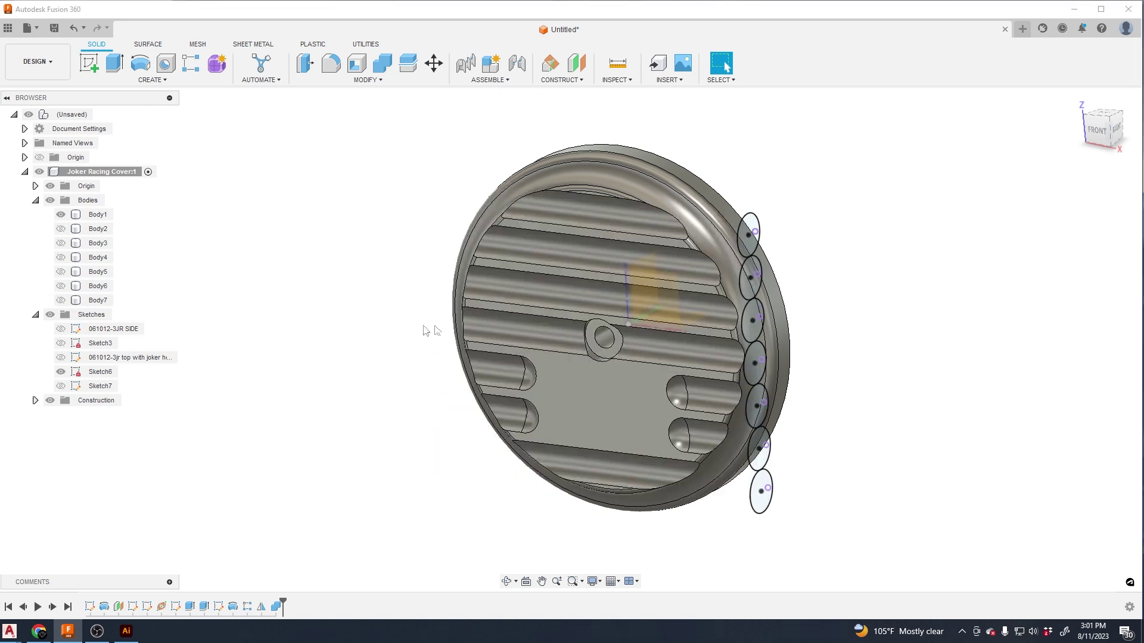
click(61, 372)
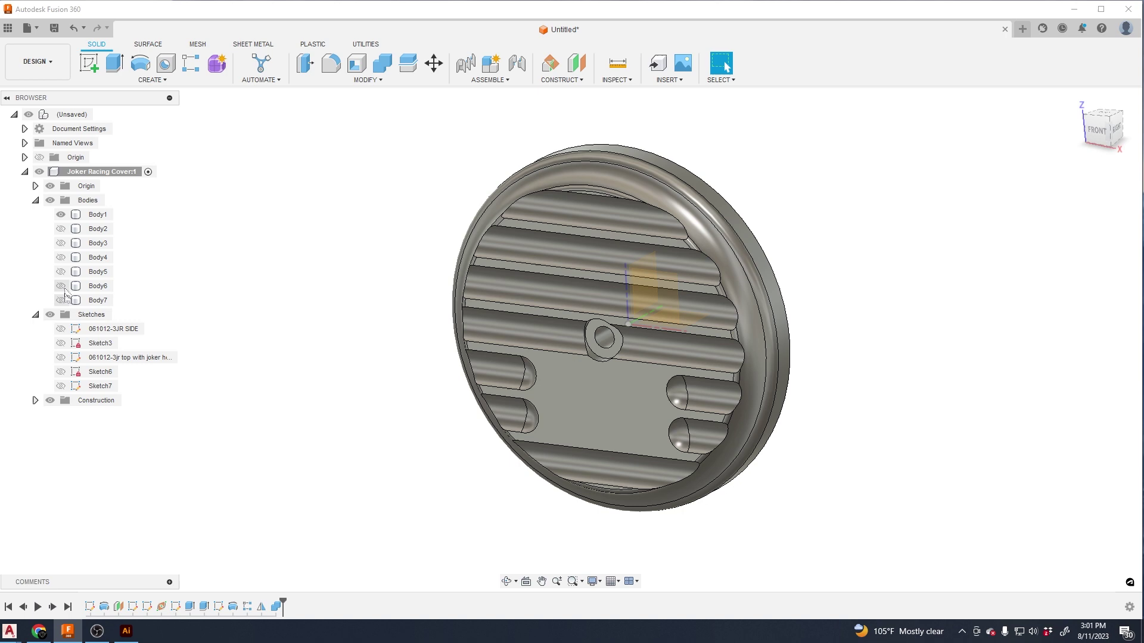
Show the joker artwork sketch and inspect the grooved cover Body1 from several angles.
click(61, 357)
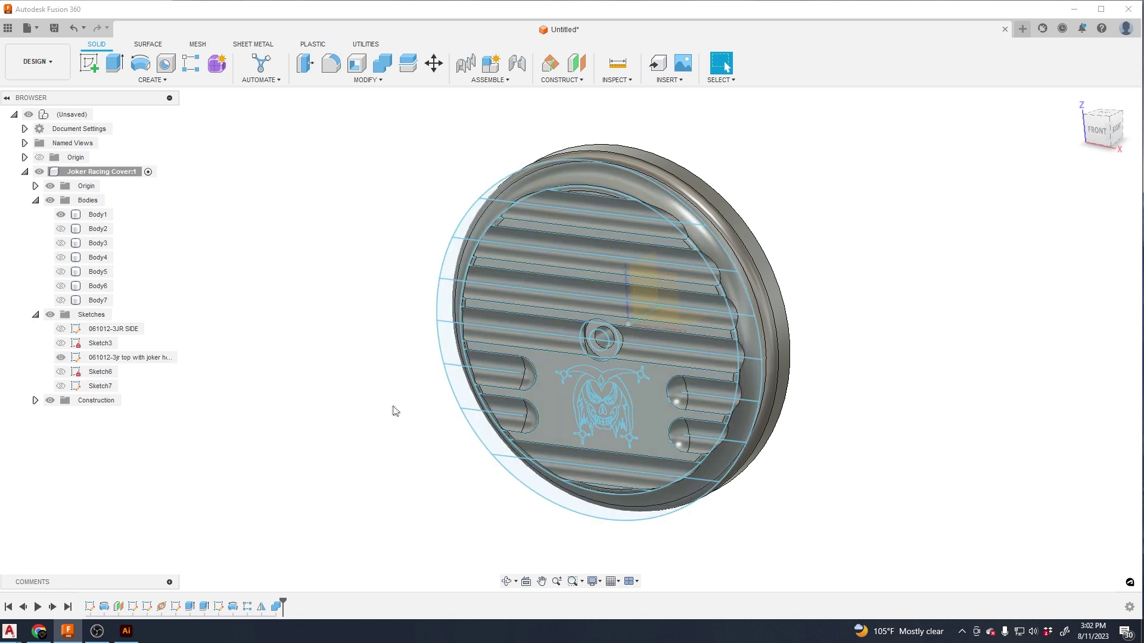
shift+middle_drag(393, 411, 365, 401)
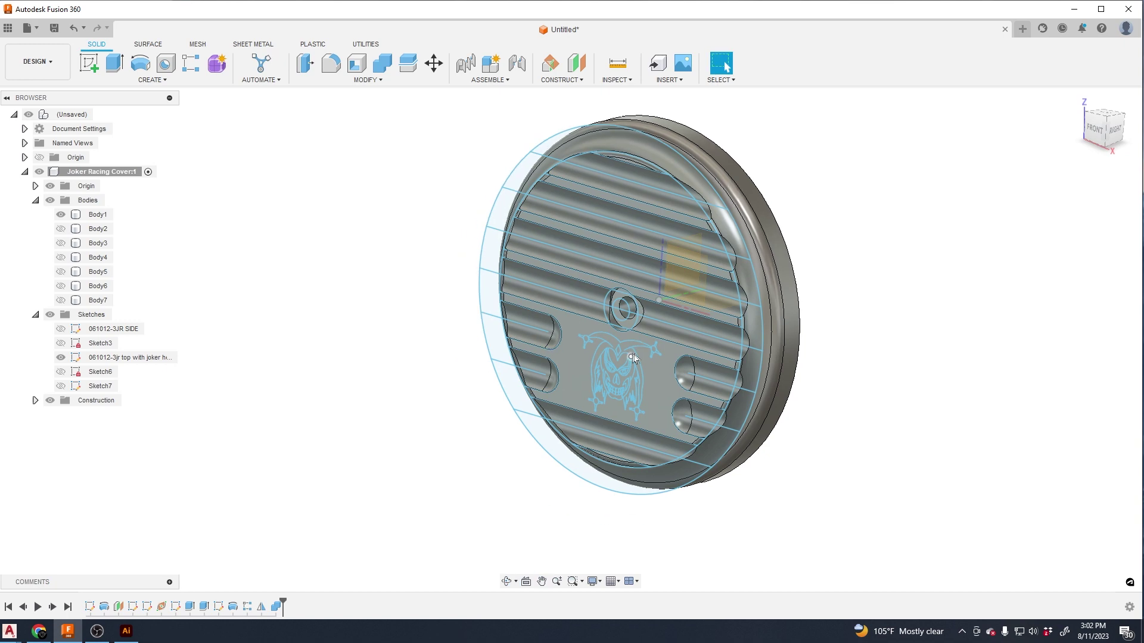
shift+middle_drag(638, 360, 290, 411)
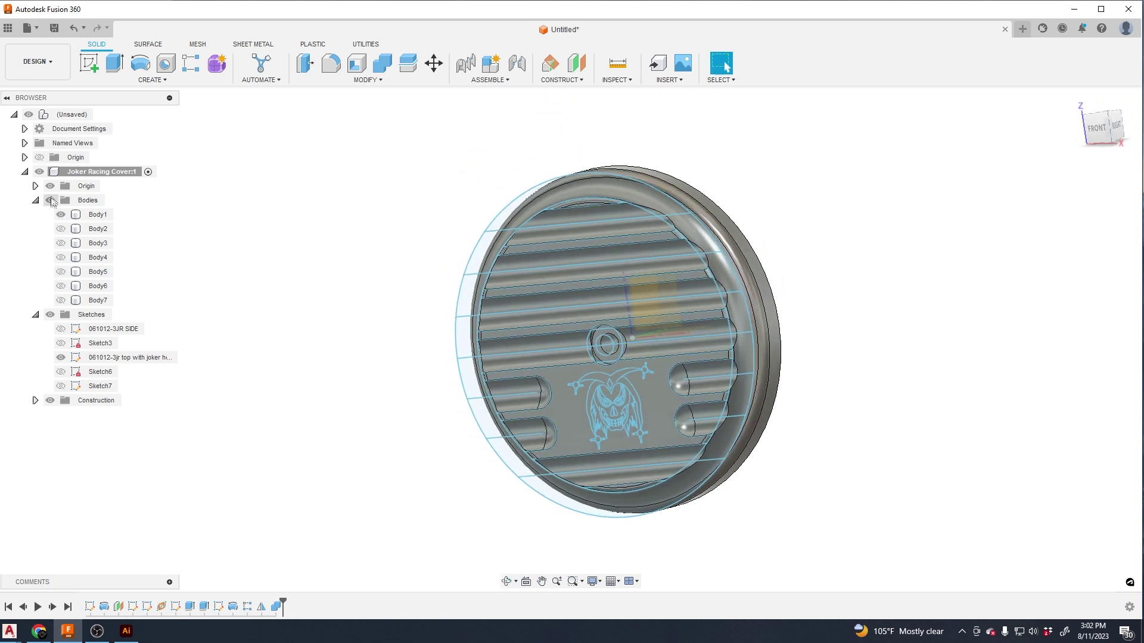
click(68, 360)
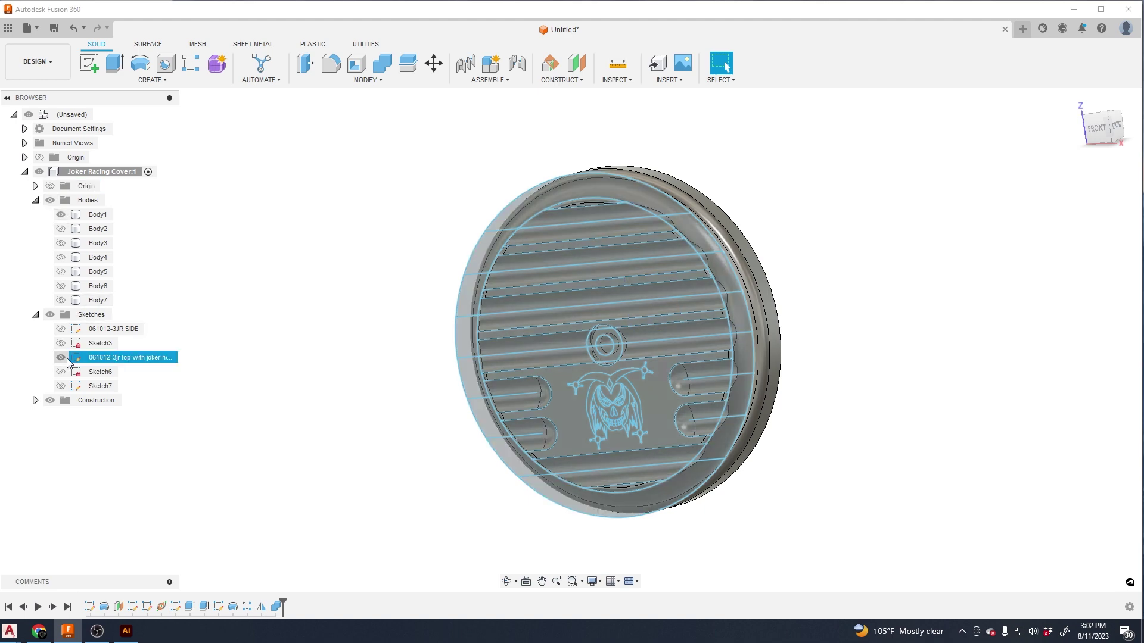
click(98, 214)
mouse_move(572, 387)
shift+middle_down()
mouse_move(564, 409)
mouse_move(403, 440)
mouse_move(727, 66)
mouse_move(453, 465)
mouse_move(534, 480)
mouse_move(541, 456)
mouse_move(467, 454)
mouse_move(358, 478)
mouse_move(626, 454)
mouse_move(485, 452)
mouse_move(544, 500)
mouse_move(583, 511)
mouse_move(582, 492)
shift+middle_up()
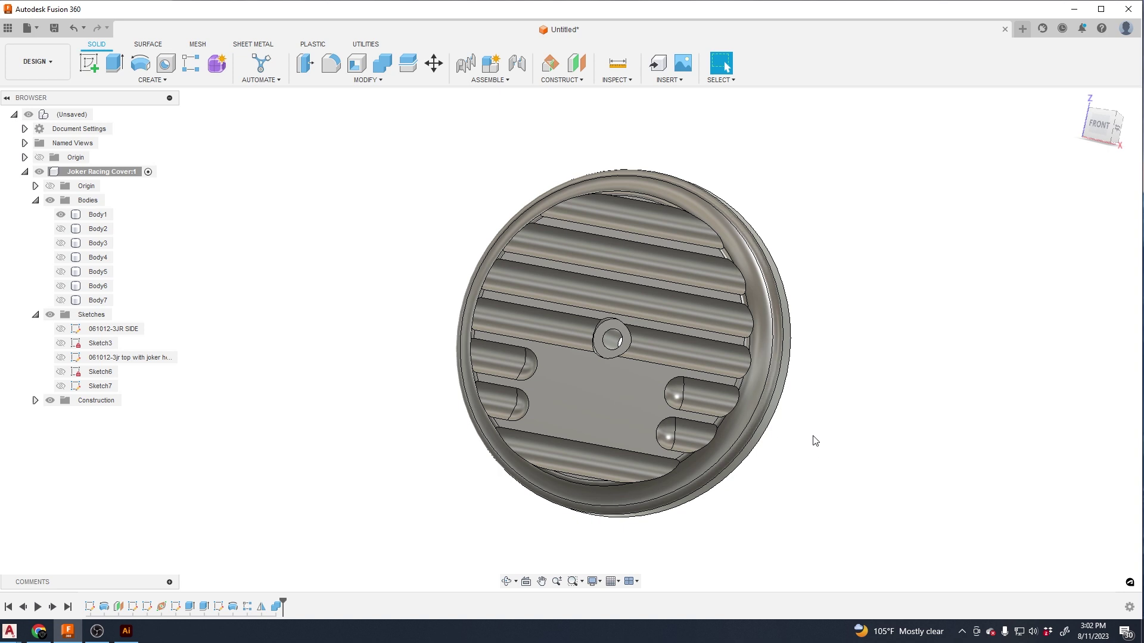
scroll(802, 442, down, 1)
scroll(693, 445, up, 5)
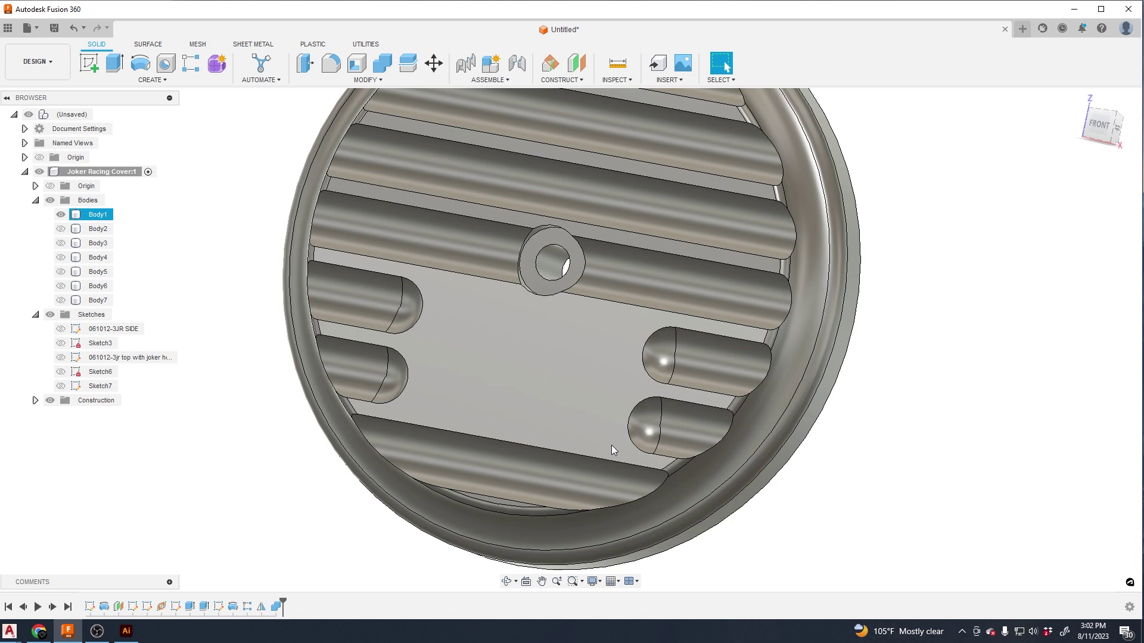
scroll(611, 445, down, 4)
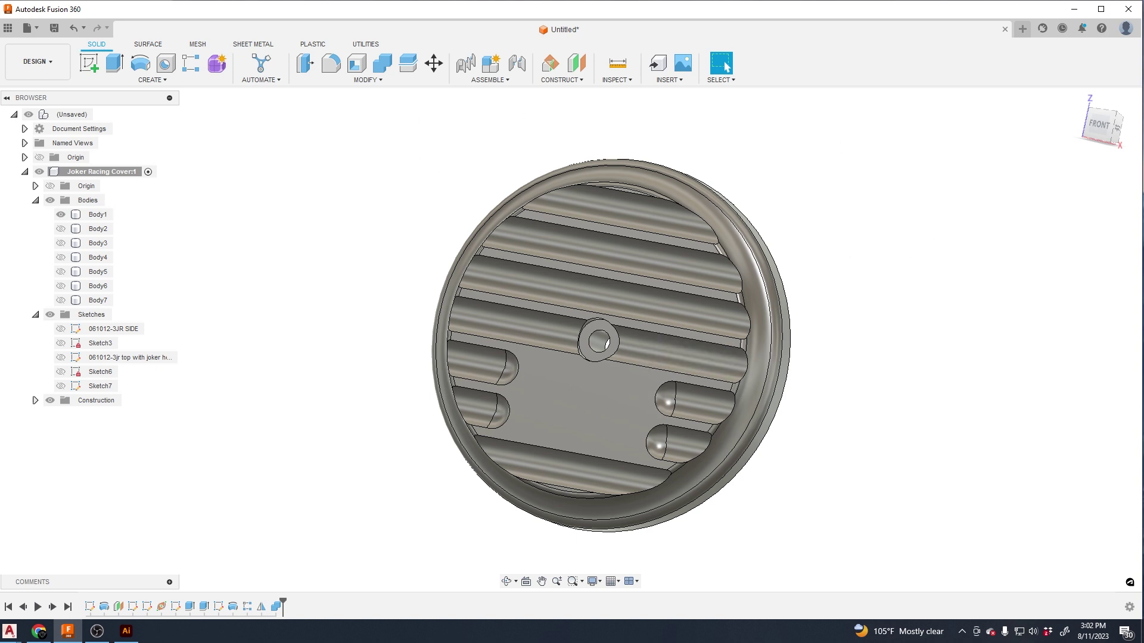
Rename Body1 to Cover, and Body2 and Body3 to Cutting Tool and Cutting Tool (1).
click(101, 216)
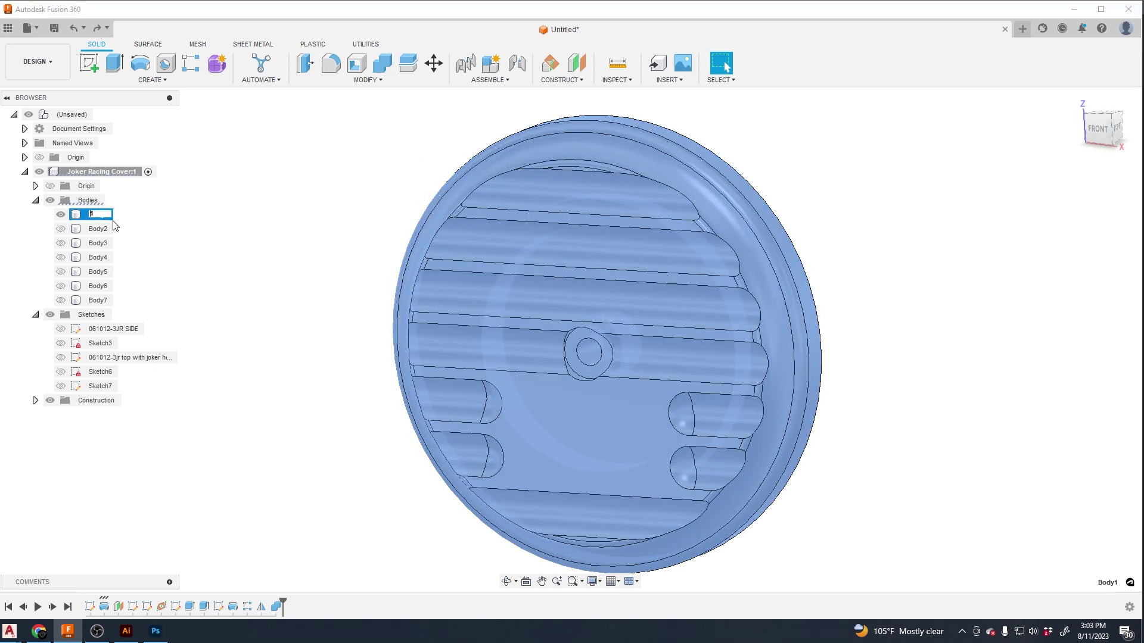
text(Cover)
key(Return)
double_click(99, 229)
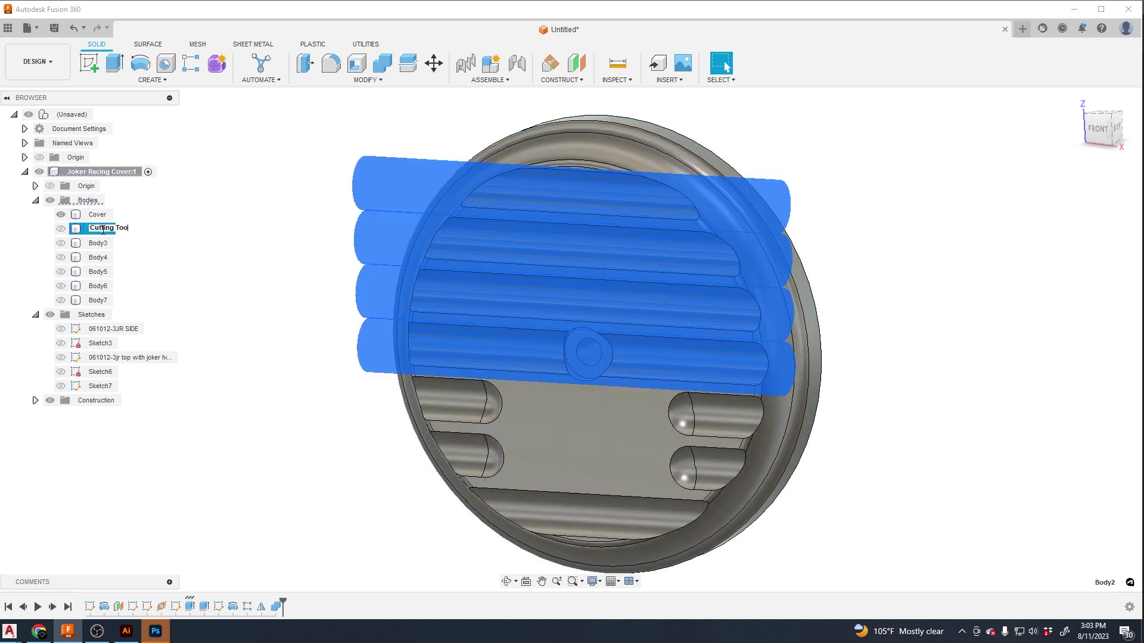
key(Return)
double_click(98, 243)
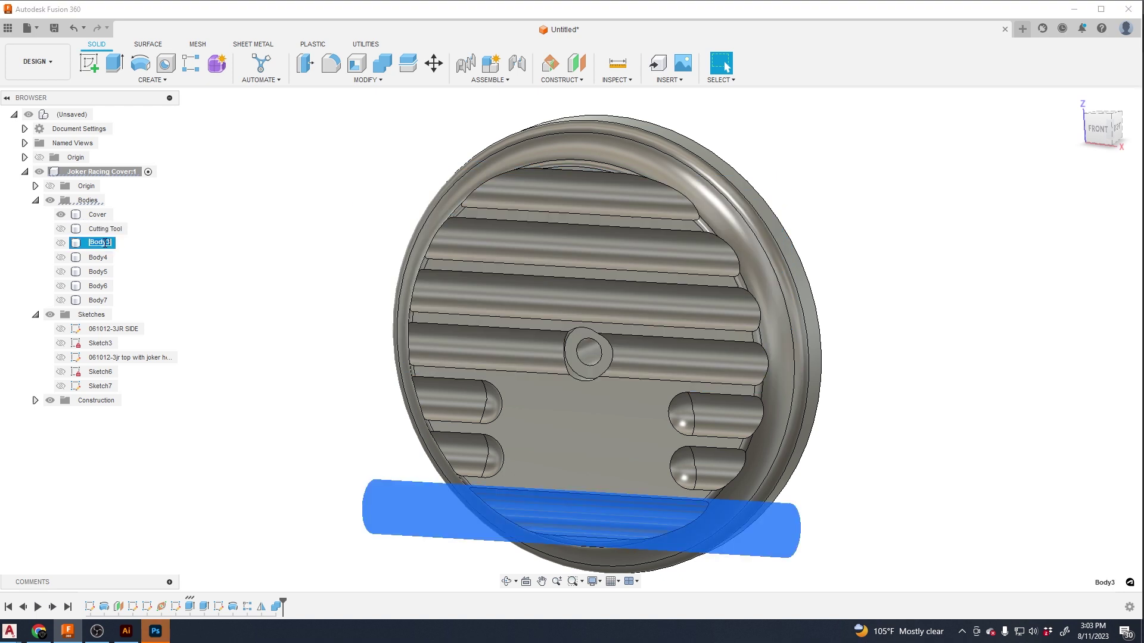
text(Cutting Tool)
key(Return)
Rename Body4–Body7 to Cutting Tool (2) through Cutting Tool (5), then collapse Sketches.
double_click(102, 258)
text(Cutting Tool)
key(Return)
double_click(106, 271)
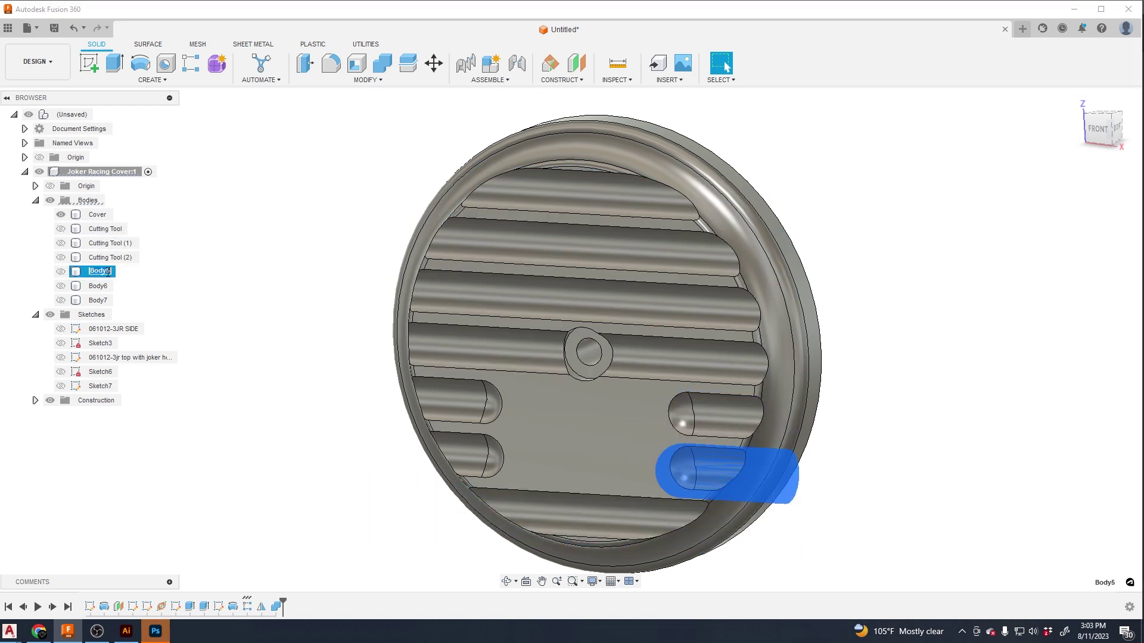
text(Cutting Tool)
key(Return)
double_click(97, 286)
text(Cutting Tool)
key(Return)
double_click(98, 300)
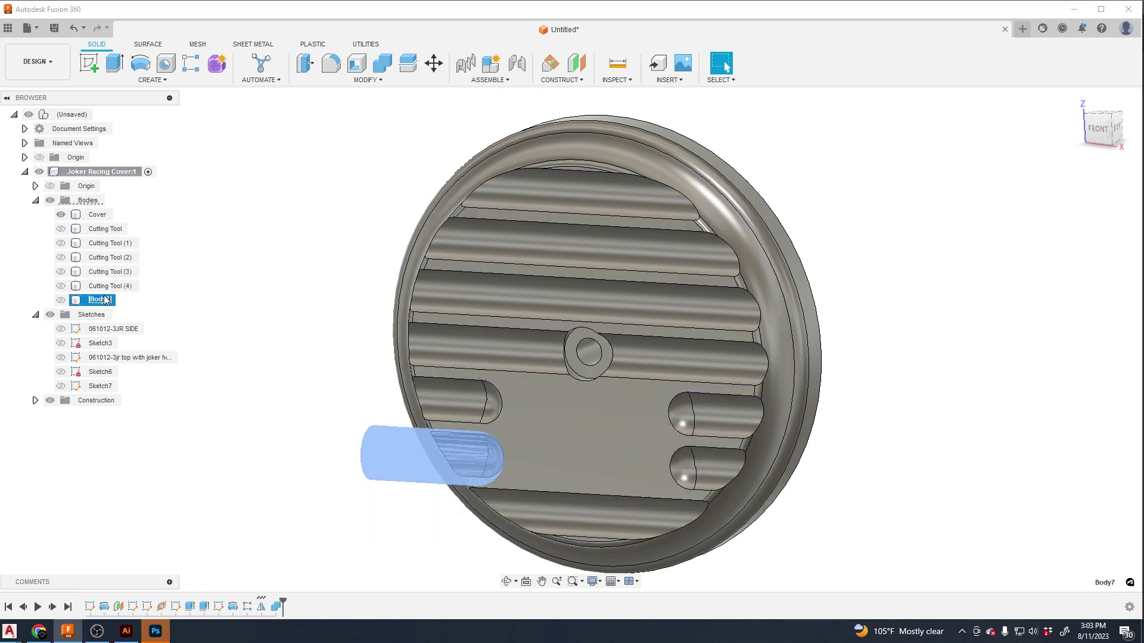
text(Cutting Tool)
key(Return)
click(35, 315)
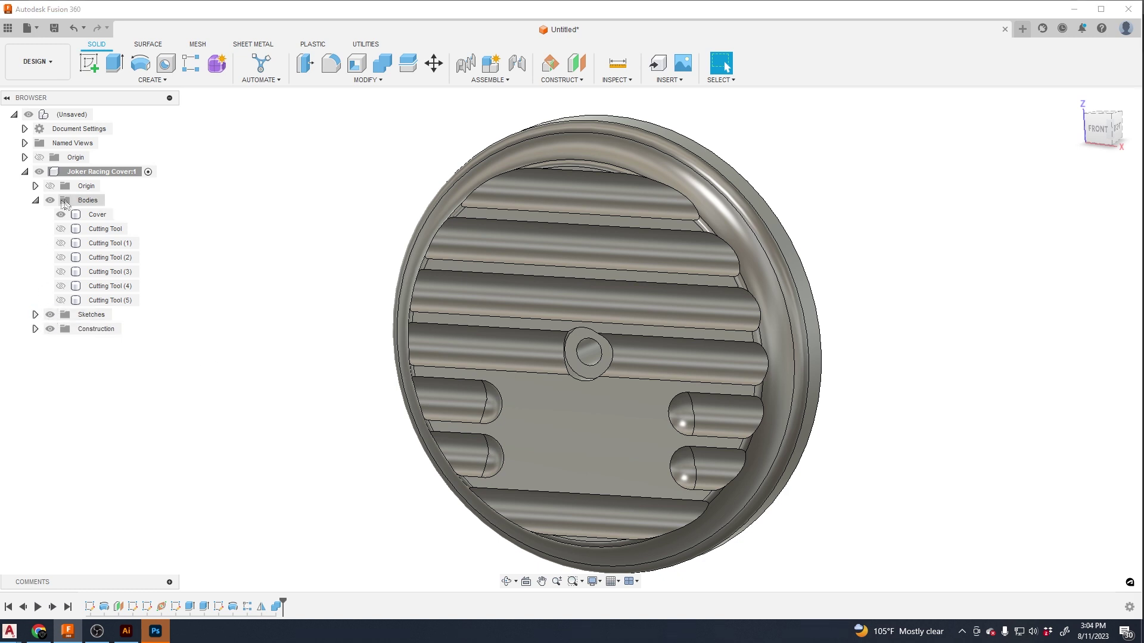
Copy and paste the Cover body in place, creating Cover (1).
click(99, 216)
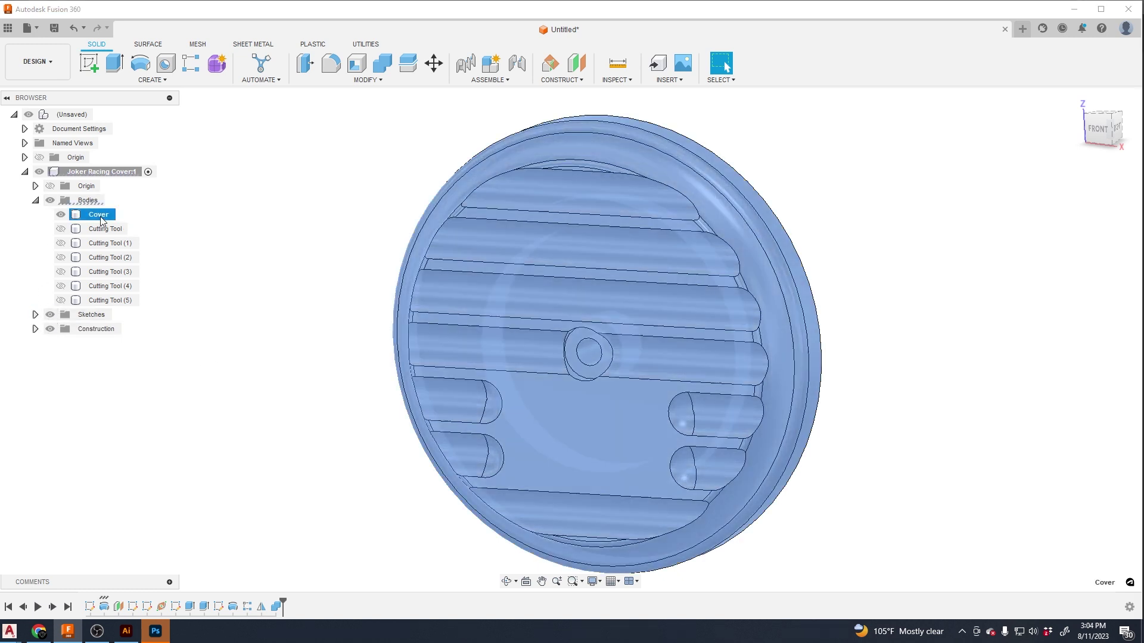
right_click(101, 220)
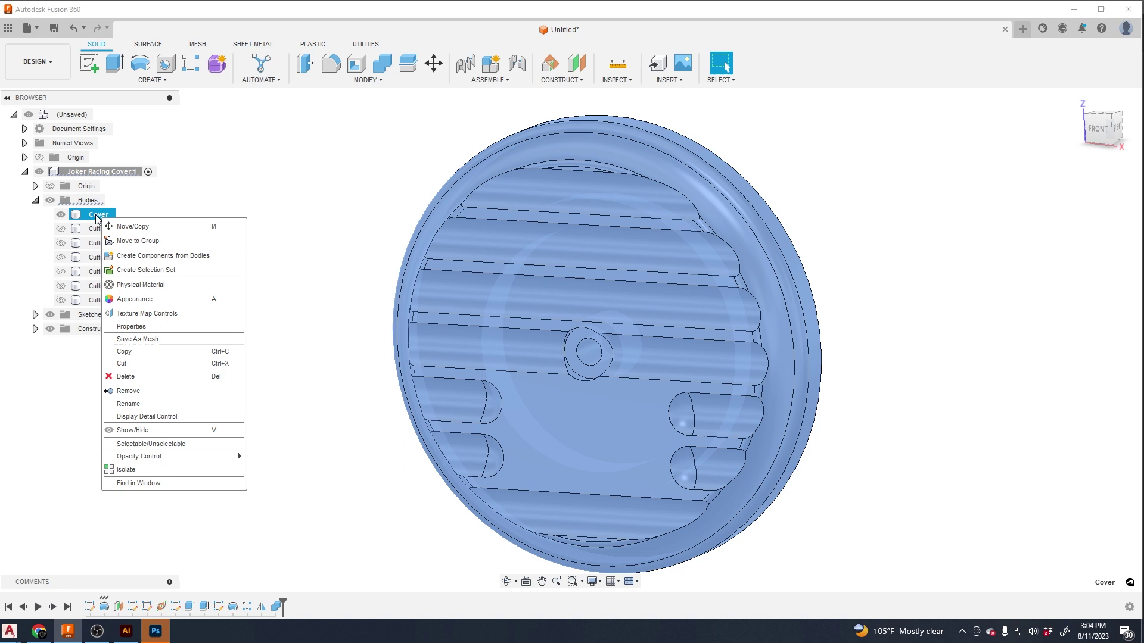
click(95, 218)
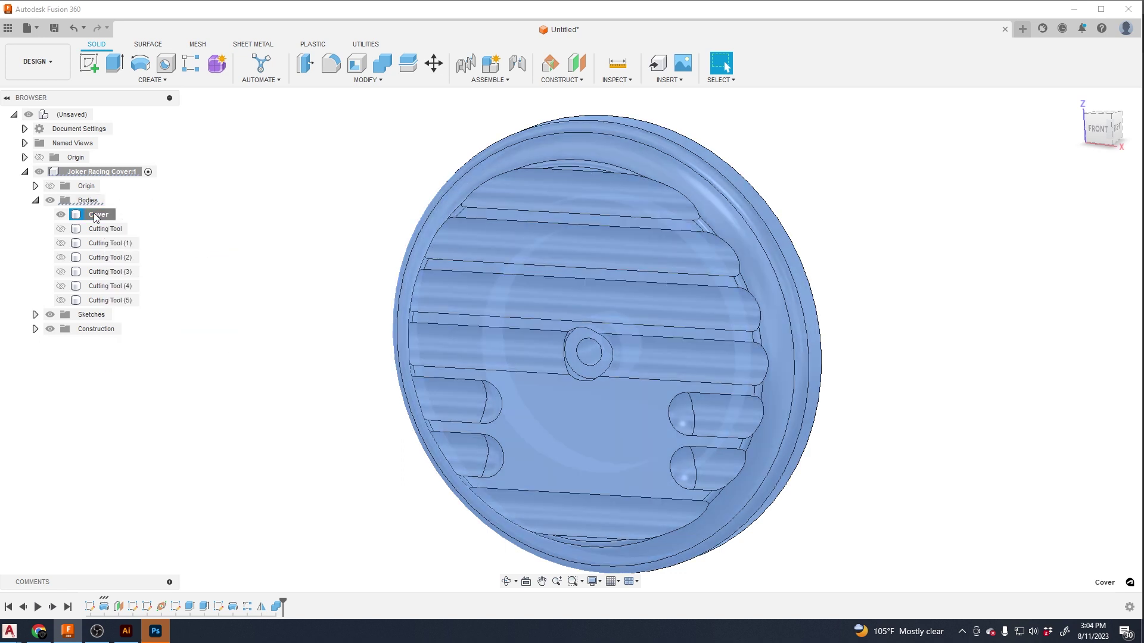
key(ctrl+c)
key(ctrl+v)
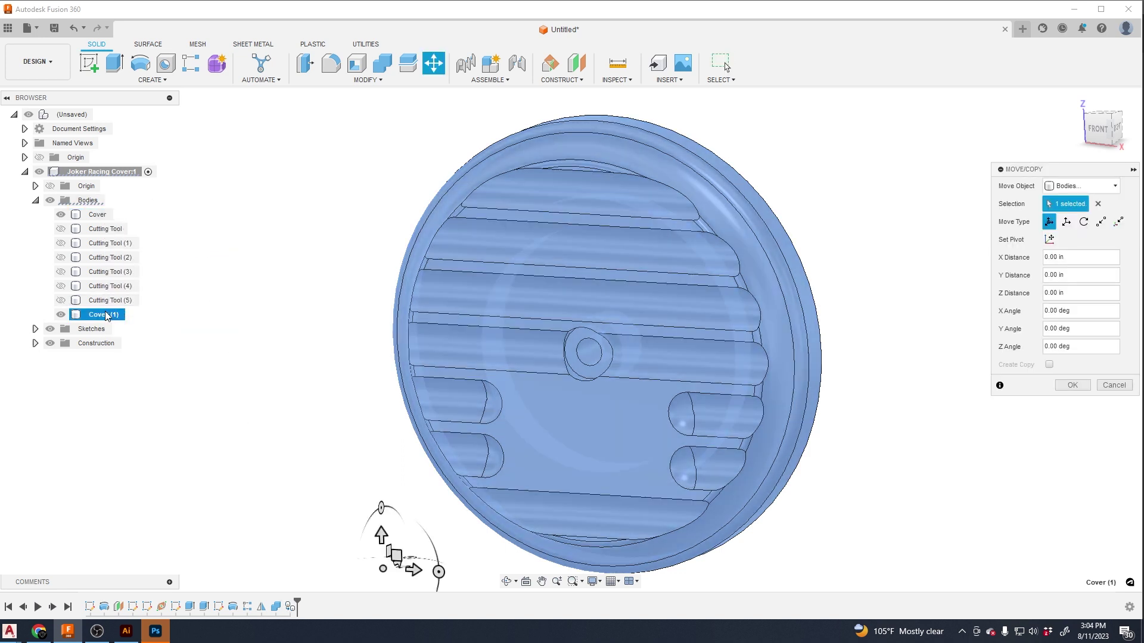
click(1072, 386)
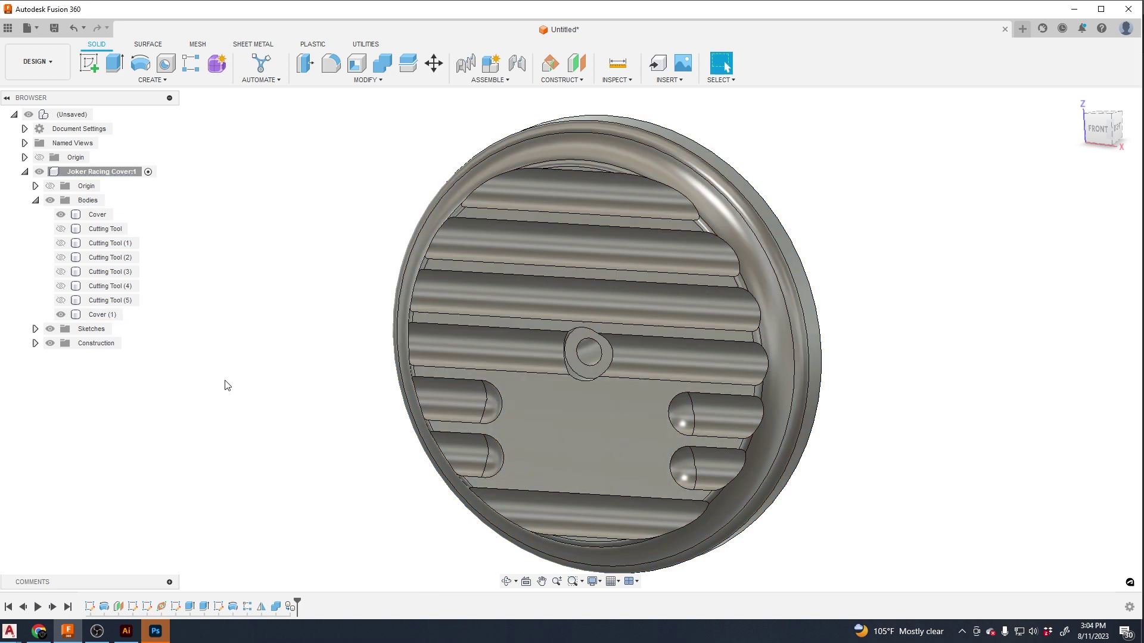
Rename Cover (1) to Joker Racing AC Cover and make it component Joker Racing AC Cover:1.
click(107, 315)
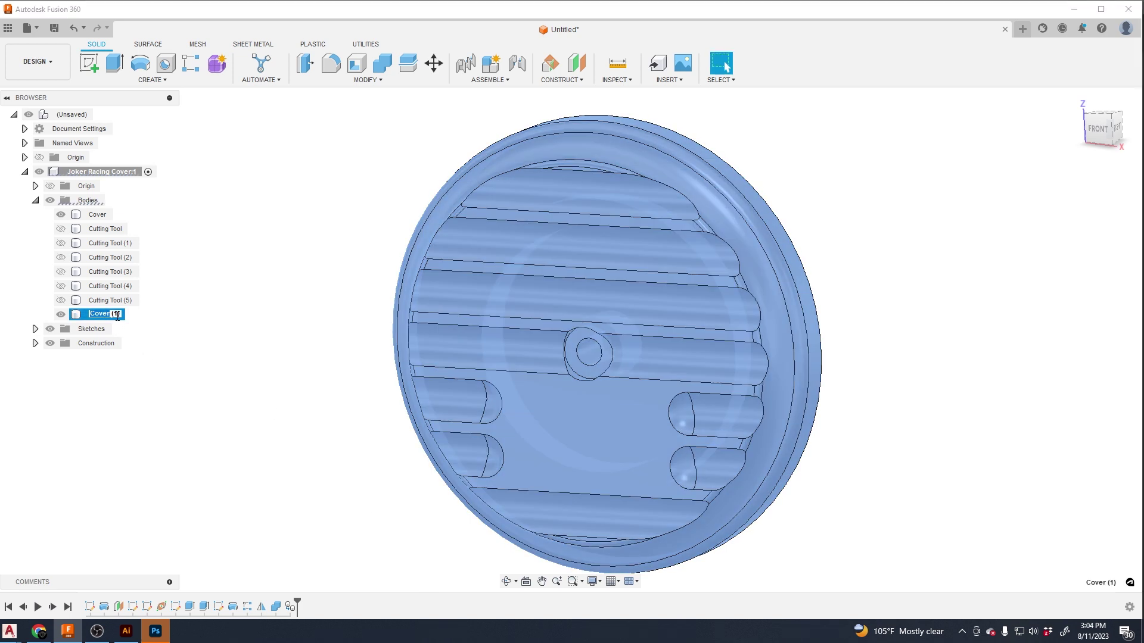
double_click(124, 314)
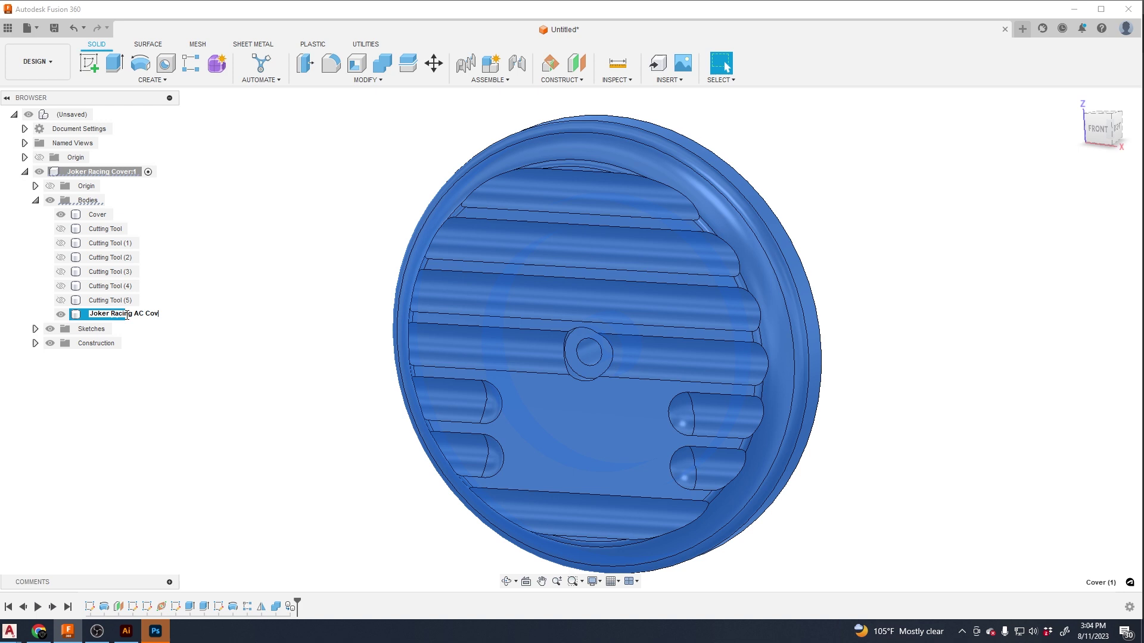
right_click(126, 315)
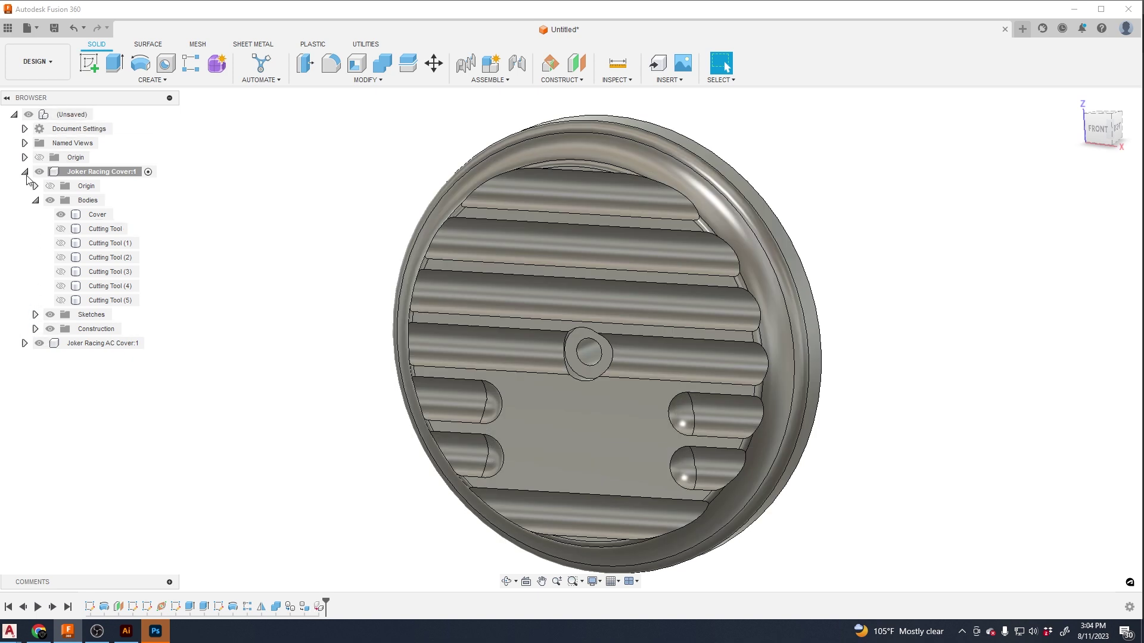
click(25, 173)
click(25, 186)
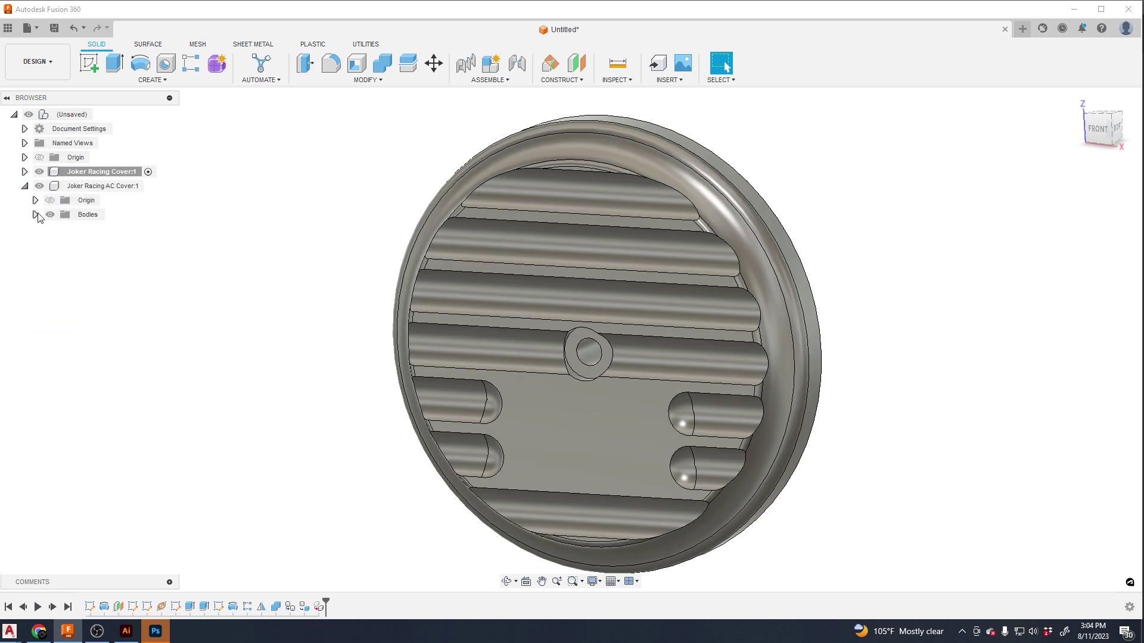
Hide the original Joker Racing Cover:1 component and check the new component's cover body.
key(v)
click(35, 214)
click(61, 229)
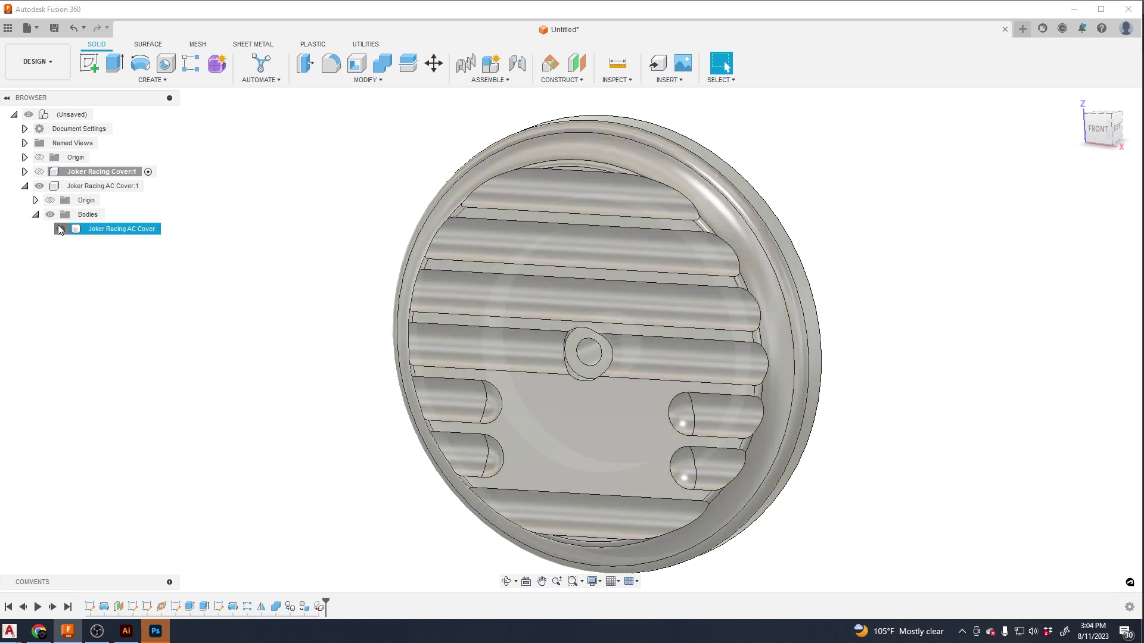
click(60, 229)
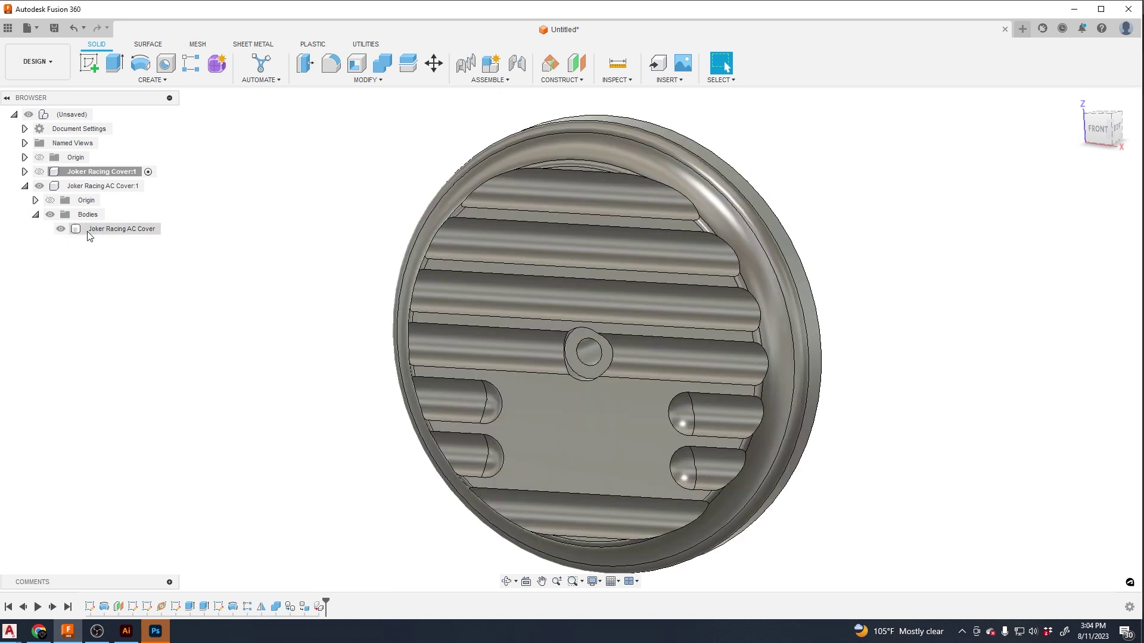
Copy Joker Racing AC Cover:1 and paste it as a new component into a new design.
right_click(87, 191)
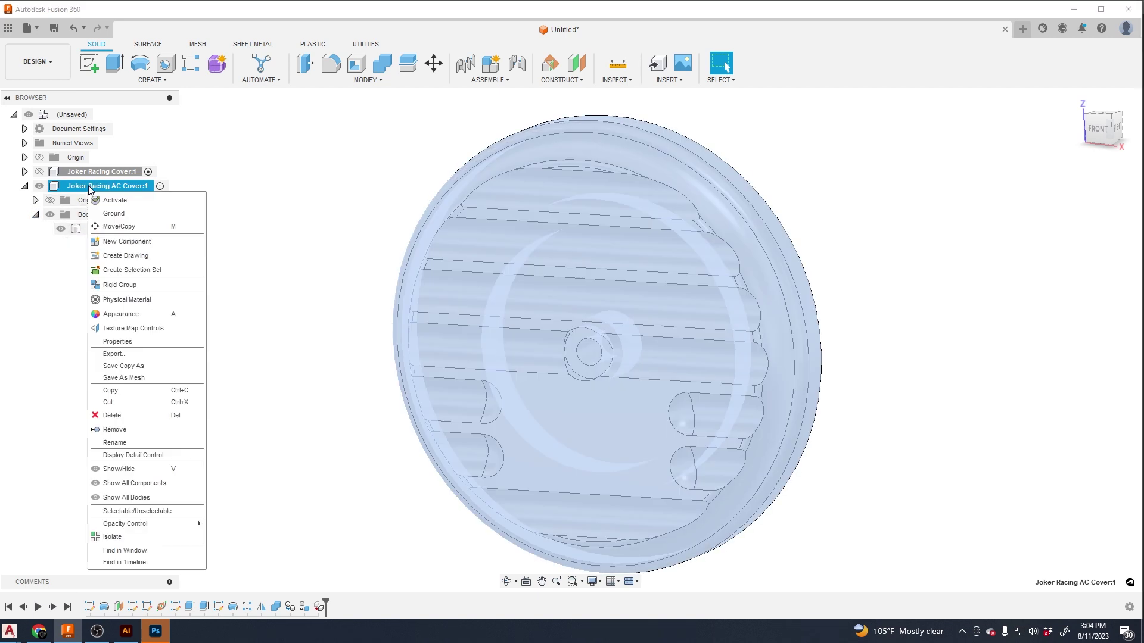
click(141, 390)
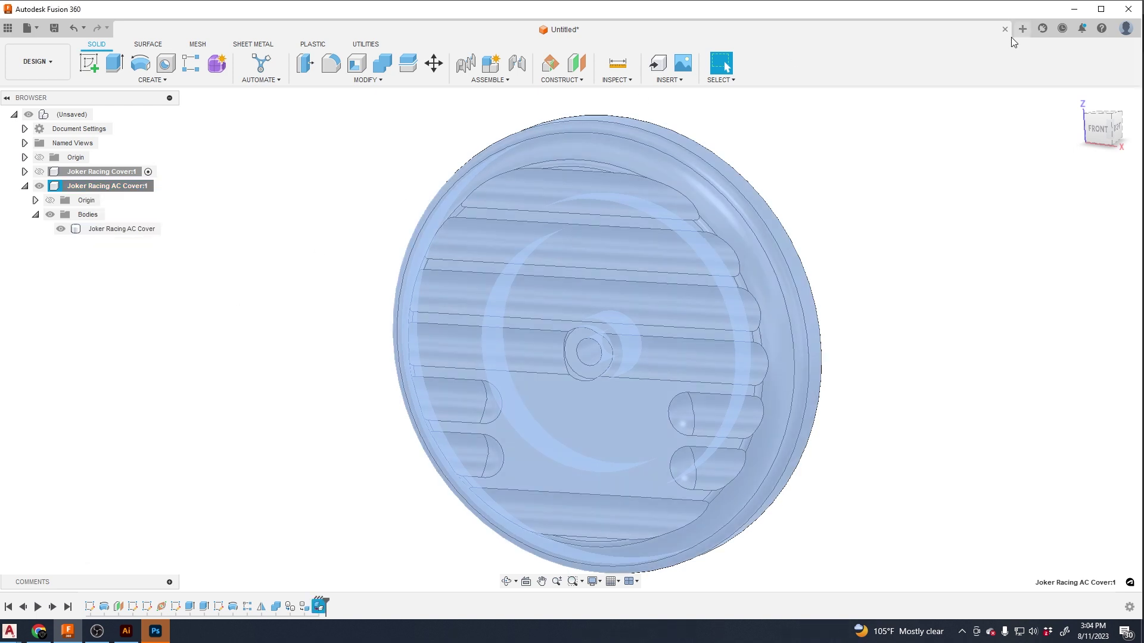
key(ctrl+n)
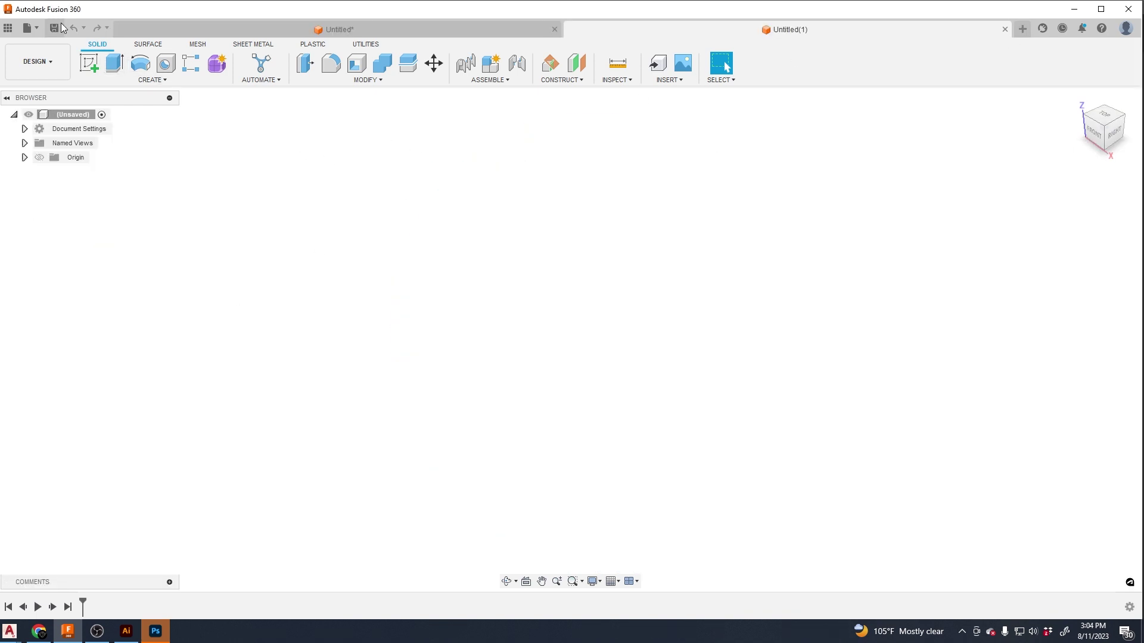
right_click(78, 115)
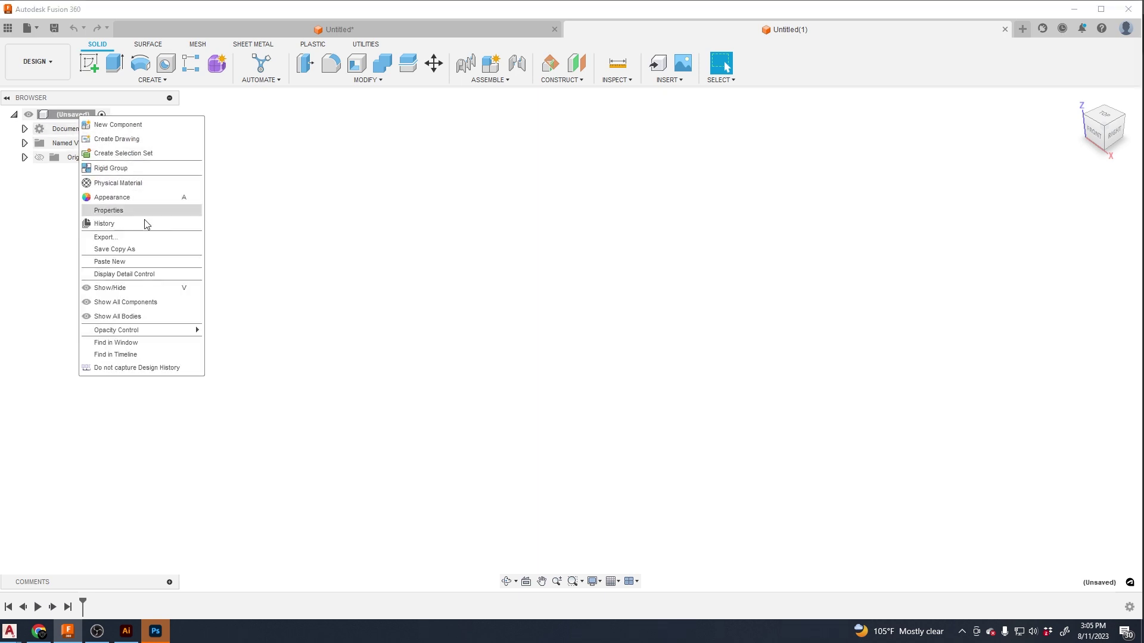
click(147, 263)
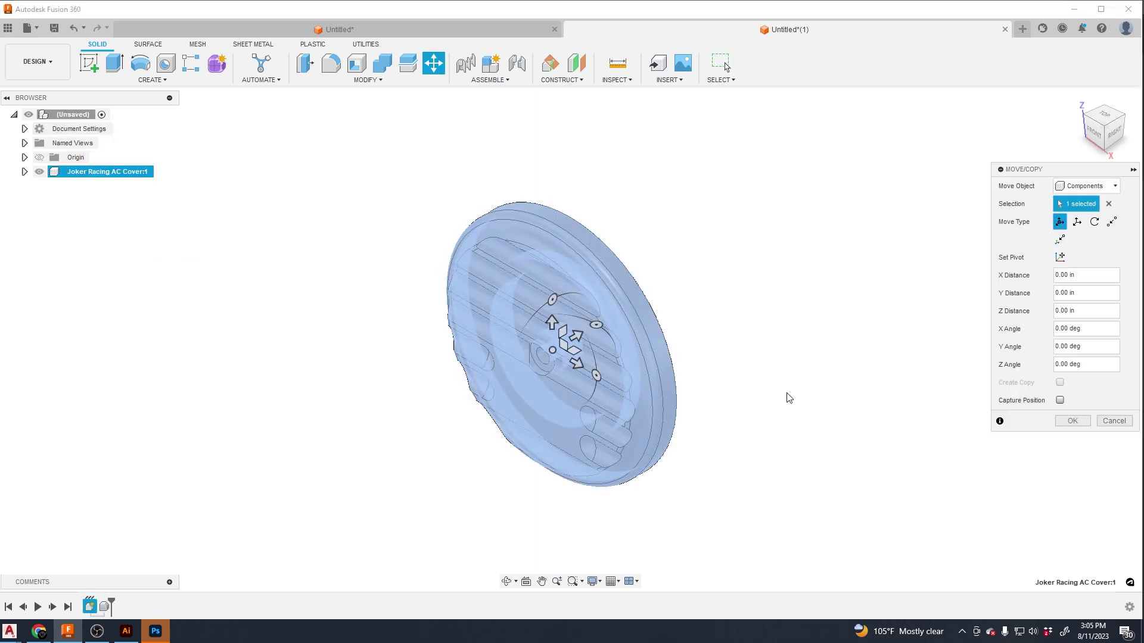
click(1066, 421)
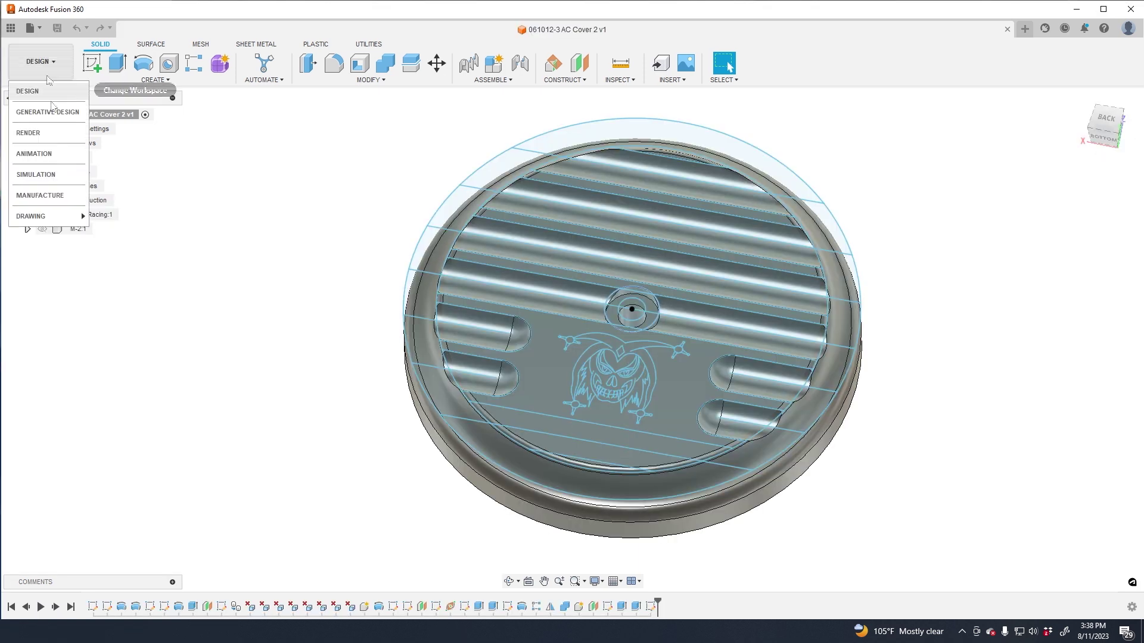
Play and then pause the machine simulation of the Trace1 joker engraving toolpath.
click(77, 197)
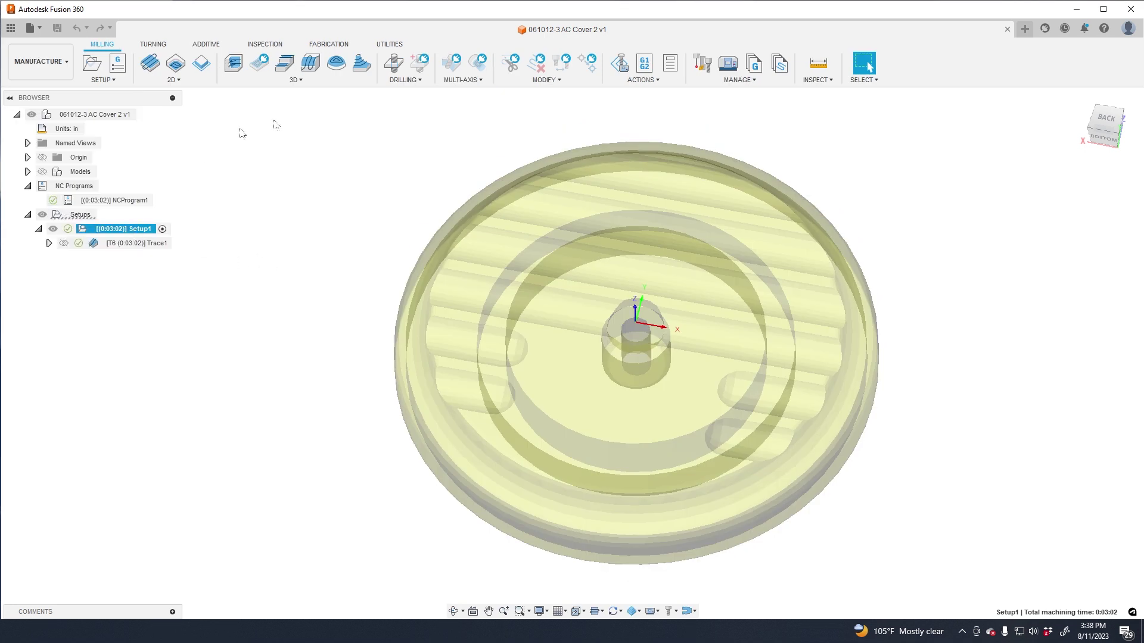
click(620, 63)
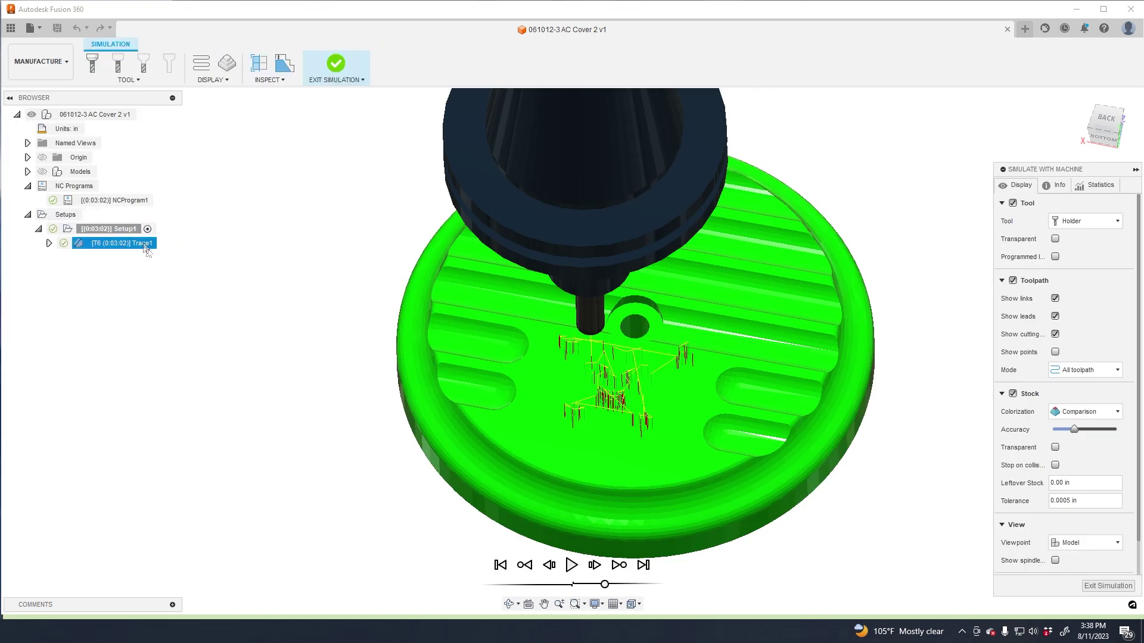
scroll(774, 505, up, 1)
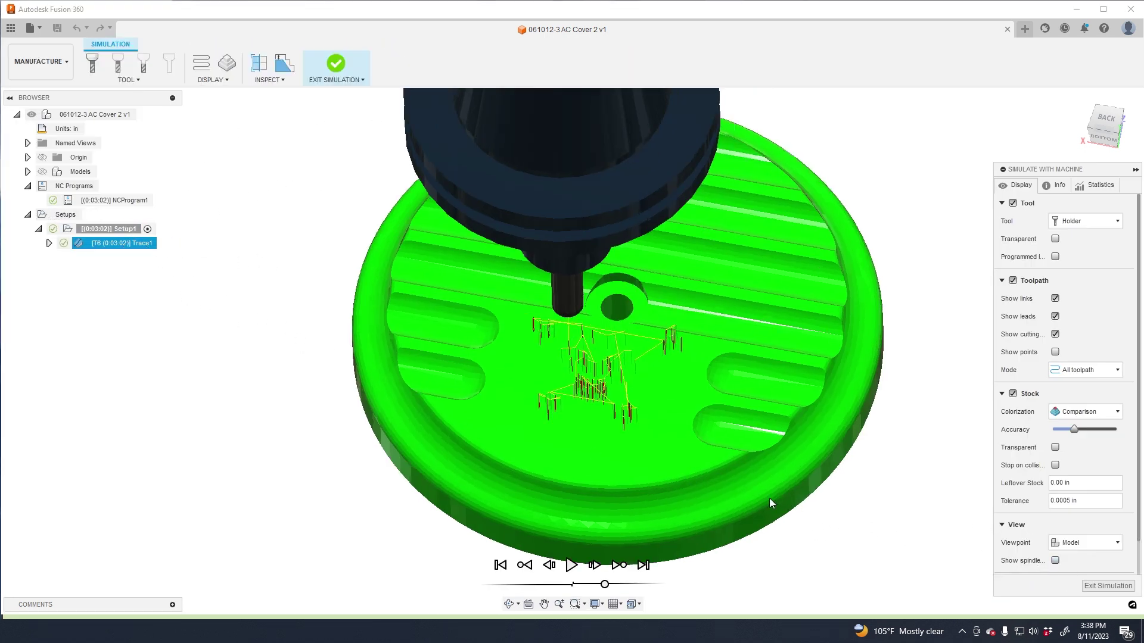
click(571, 565)
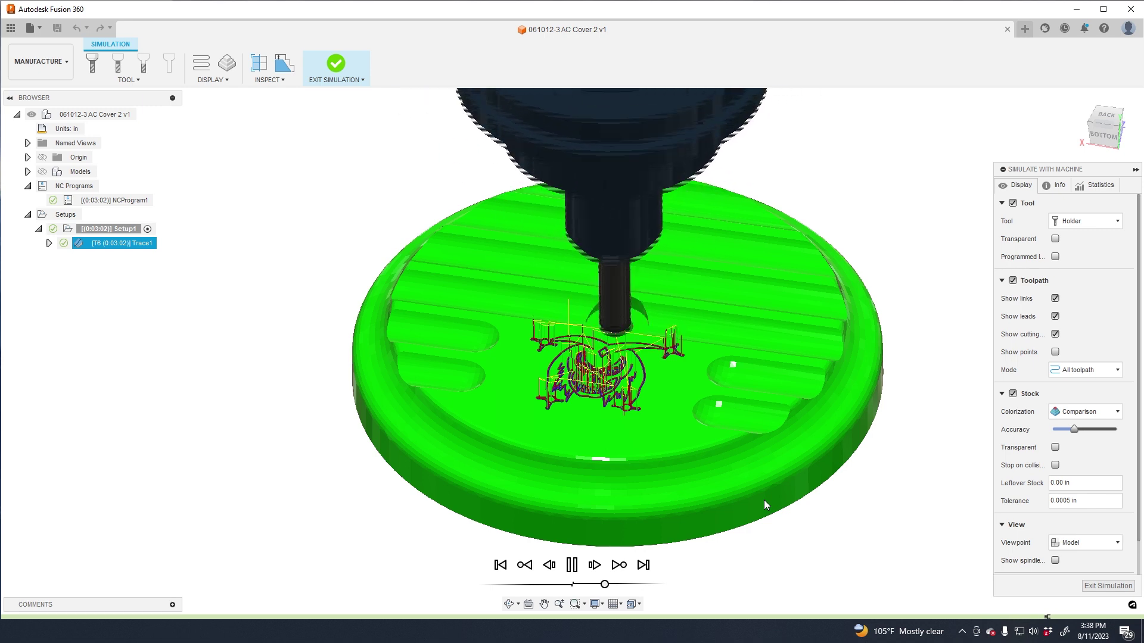
click(572, 565)
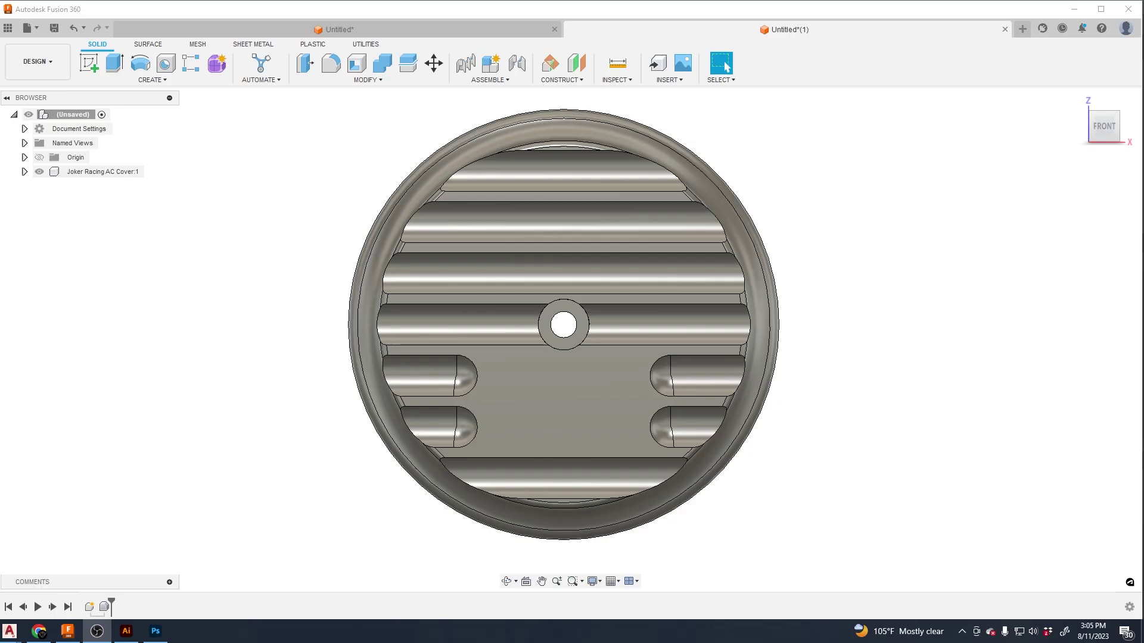
Capture the view as a 1920×1080 transparent PNG named '061012-3JR COVER'.
click(27, 28)
click(48, 202)
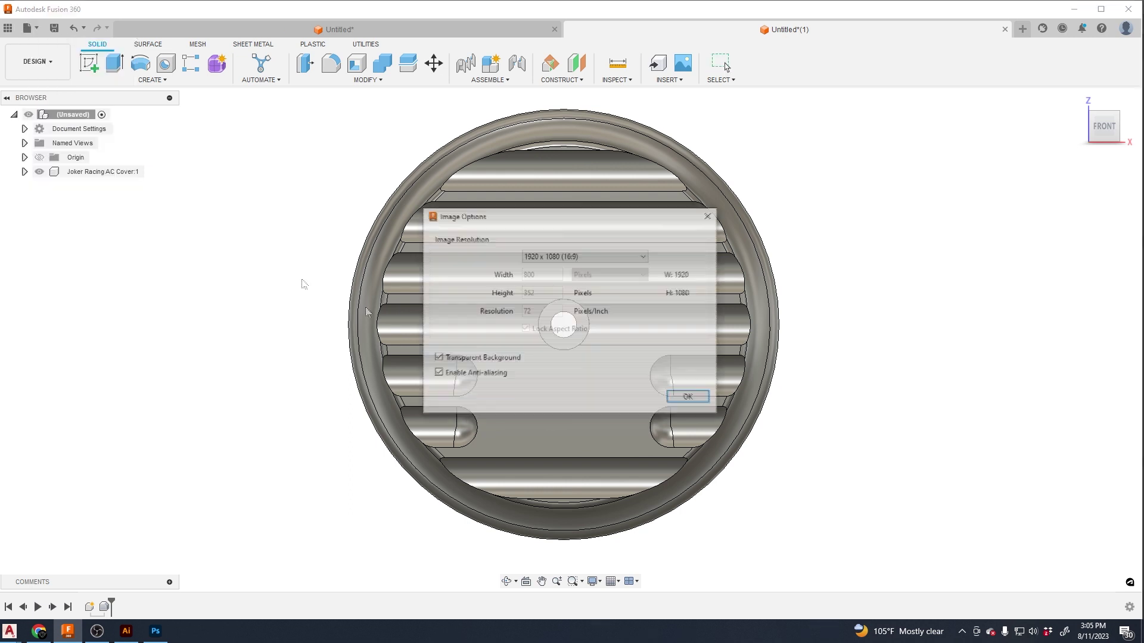
click(688, 396)
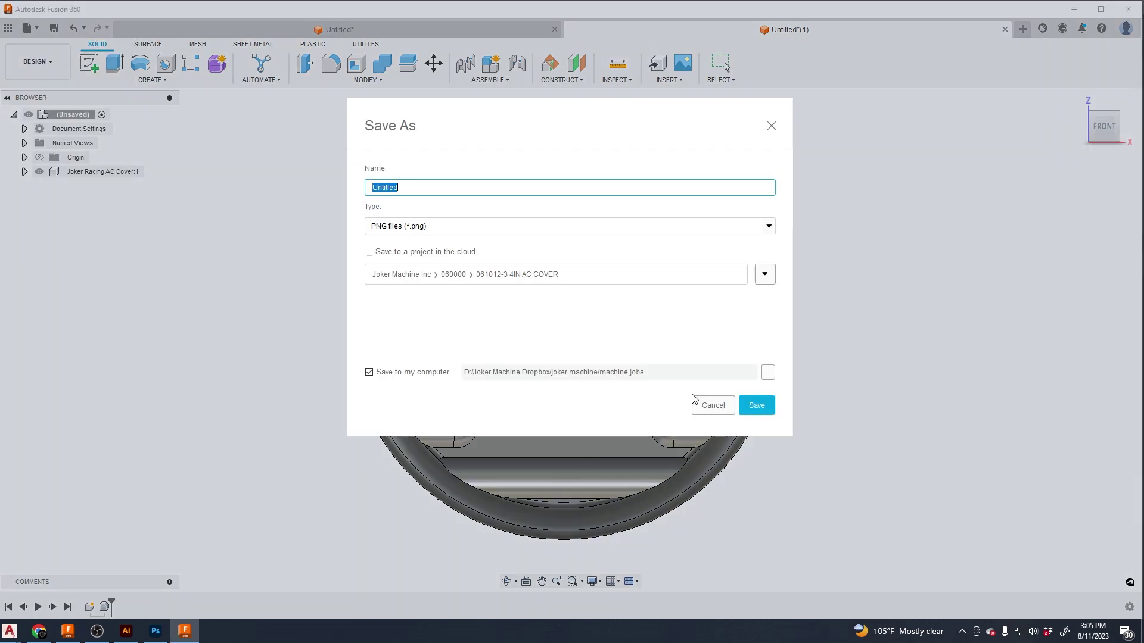
text(061012-3JR COVER)
click(752, 400)
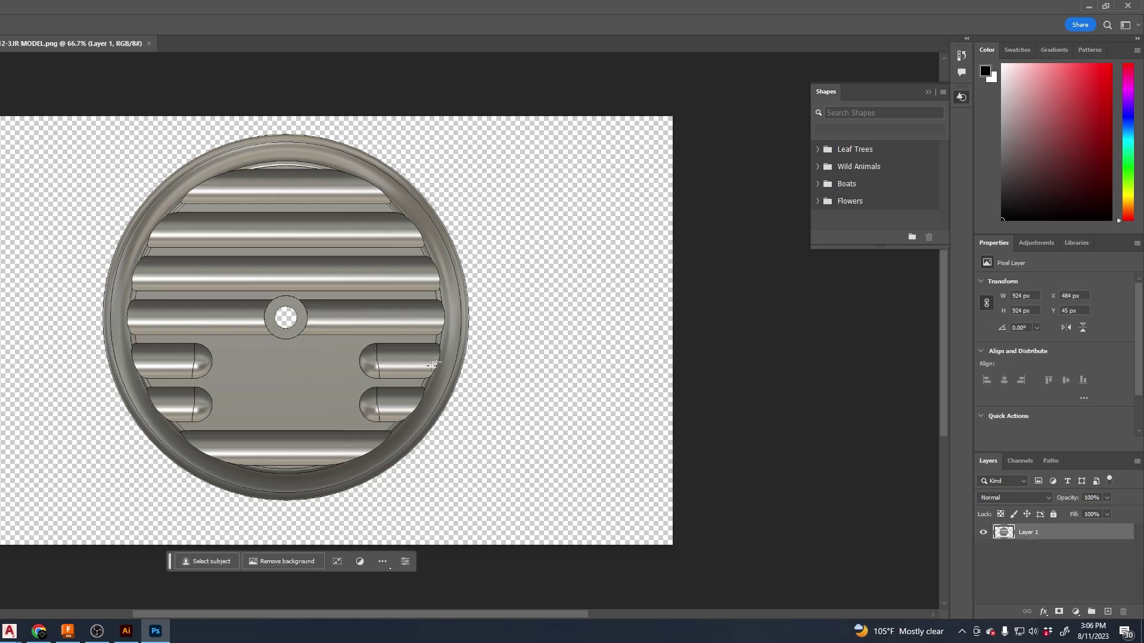
Copy the joker head group in Illustrator and paste it into the Photoshop cover image.
click(132, 634)
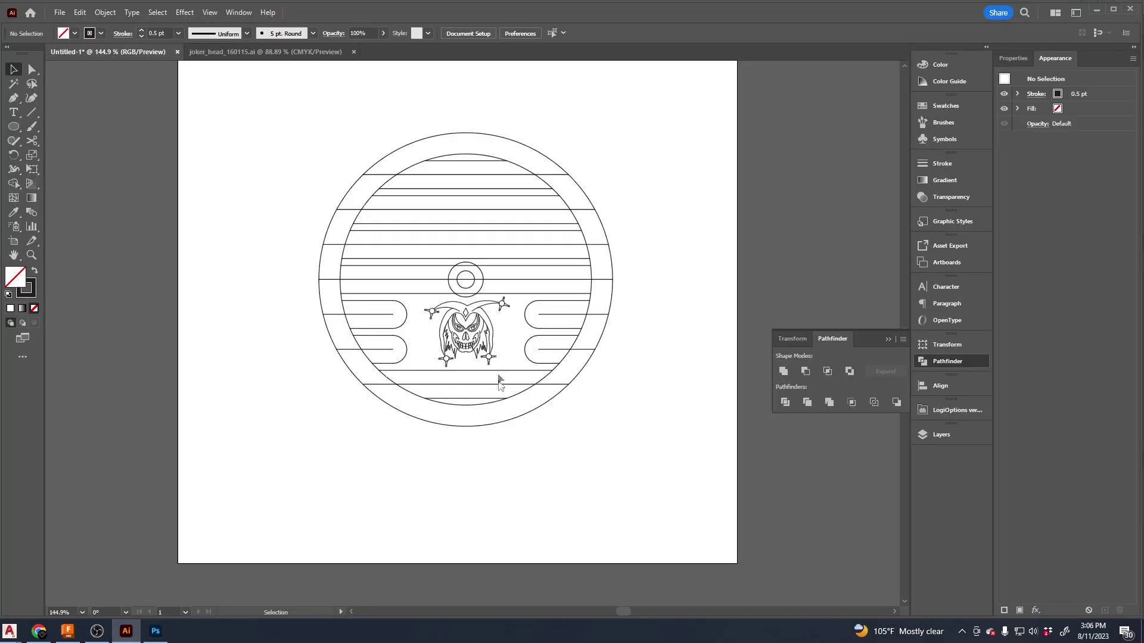
alt+scroll(451, 323, up, 5)
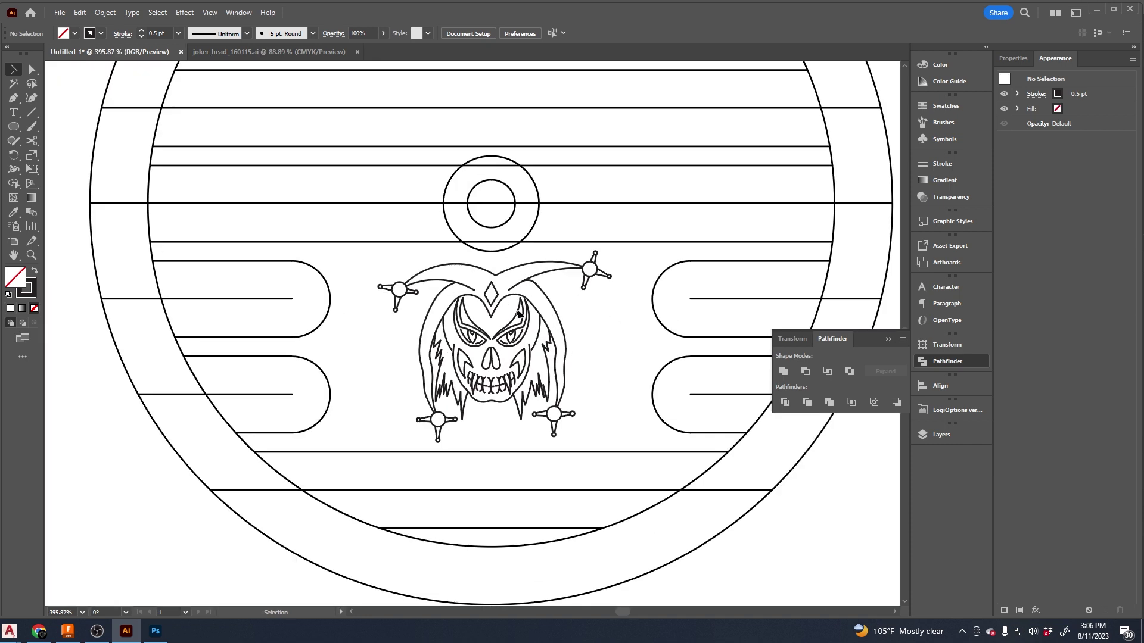
click(513, 303)
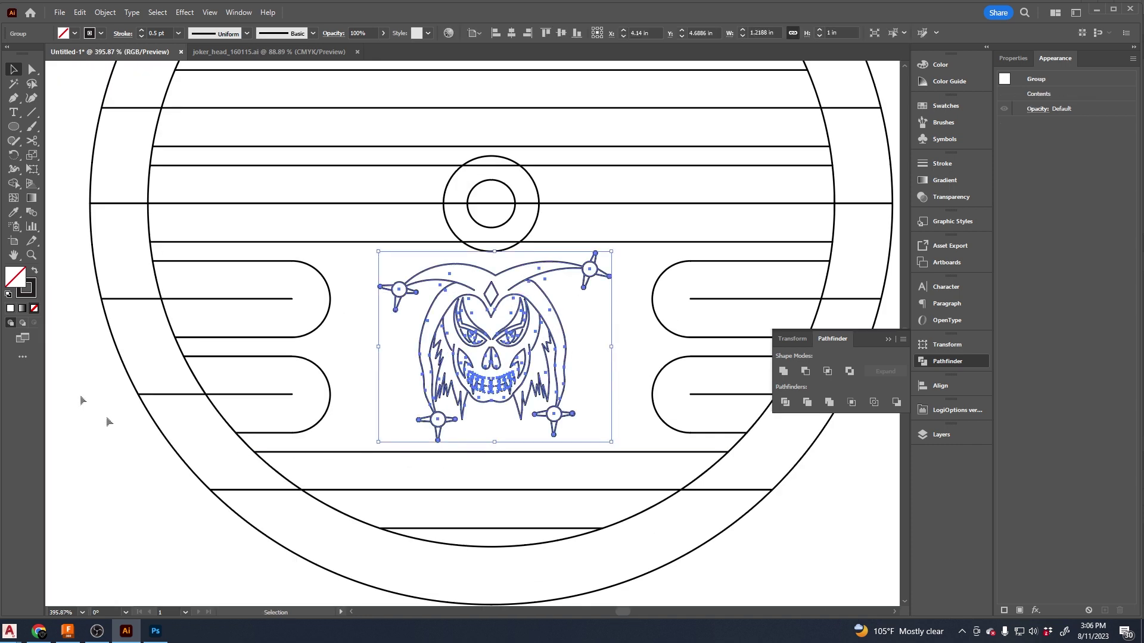
key(alt+Tab)
key(ctrl+v)
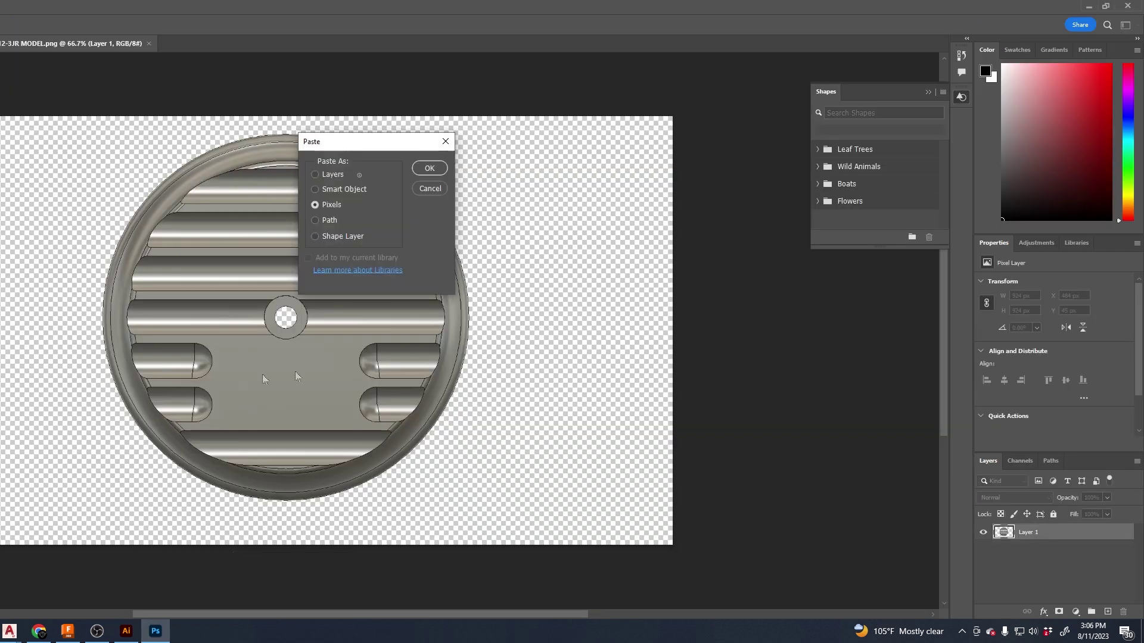
Paste the joker art as pixels, scale it to 272×223 and position it on the panel.
click(429, 169)
ctrl+drag(290, 340, 393, 279)
alt+scroll(421, 276, down, 3)
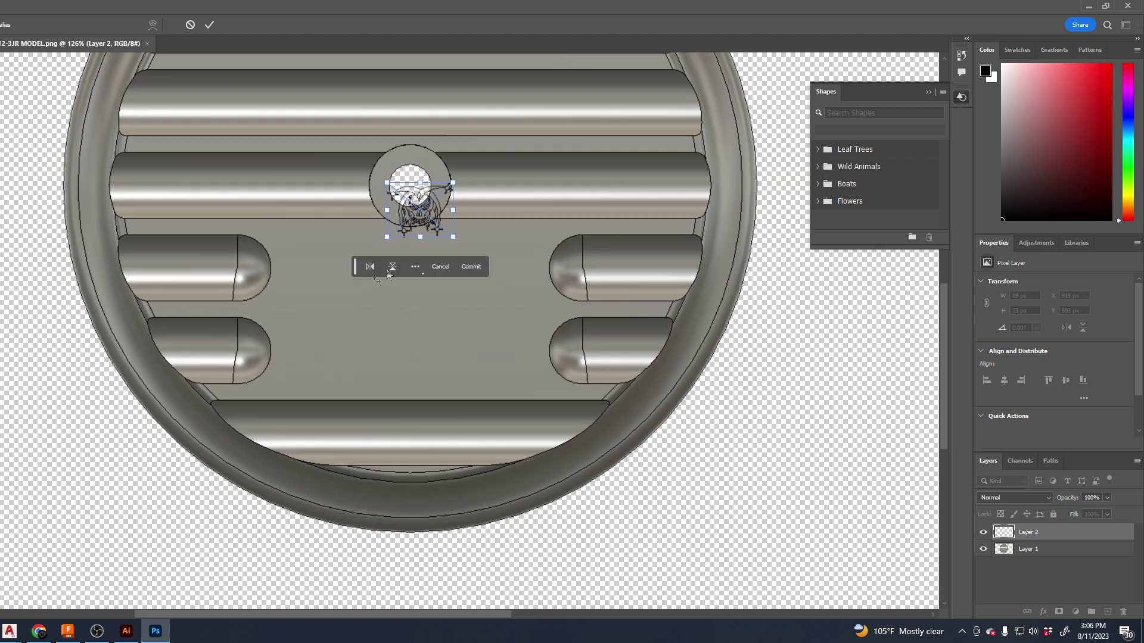
drag(420, 238, 422, 326)
drag(438, 265, 427, 331)
drag(407, 249, 402, 221)
drag(435, 274, 431, 329)
key(Return)
Nudge the cover layer up 1 pixel and the joker layer down 2 pixels.
click(384, 319)
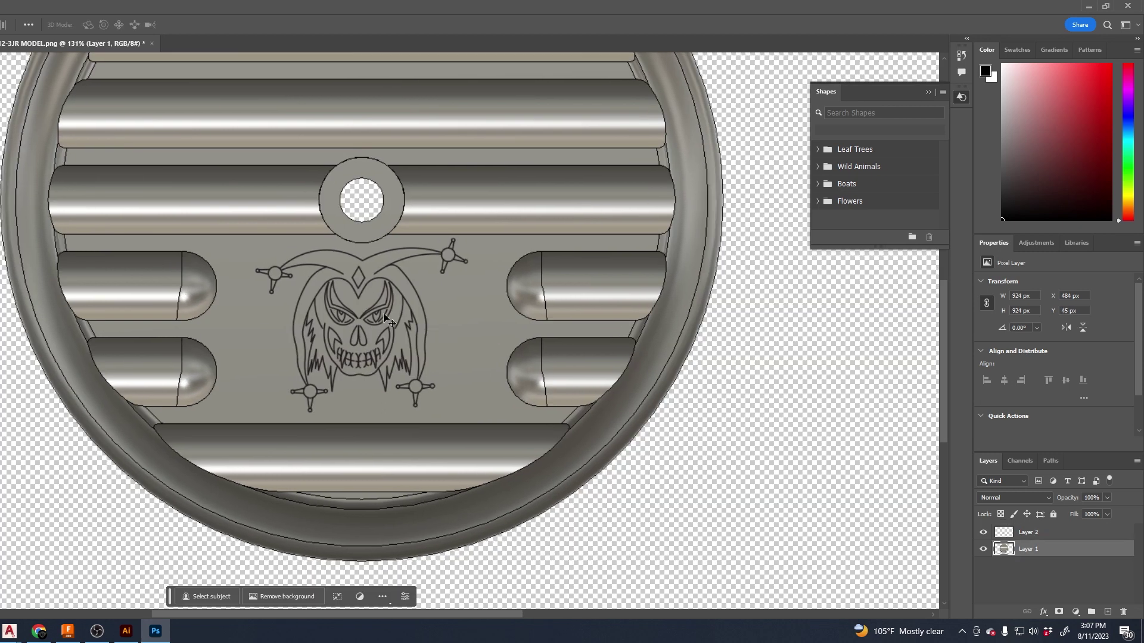
key(Up)
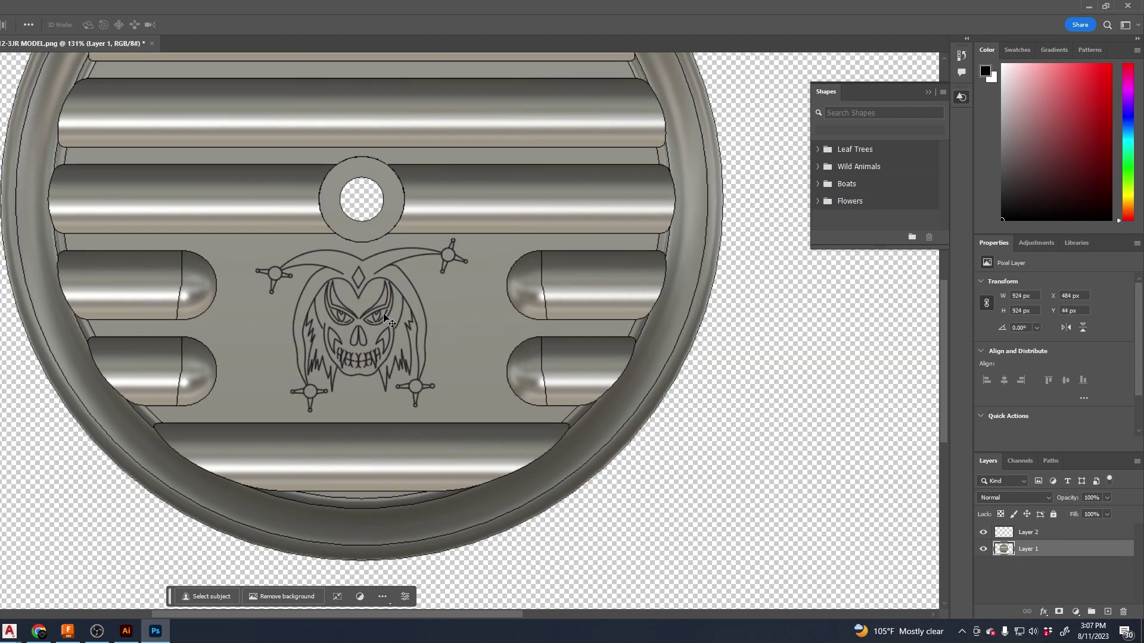
click(1019, 531)
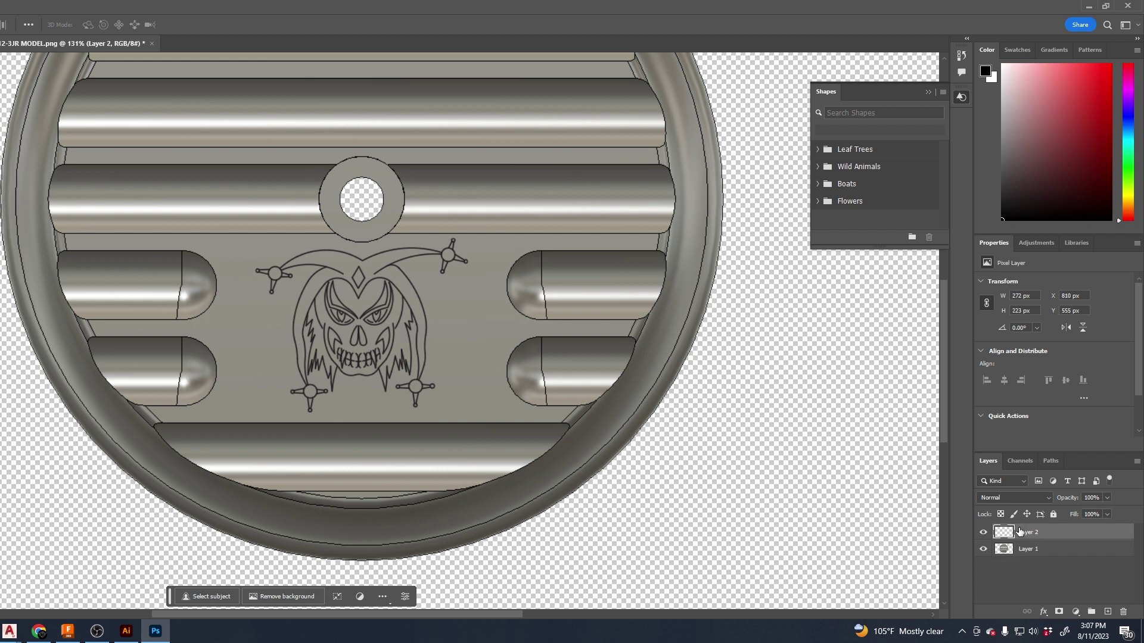
key(Down)
key(Down)
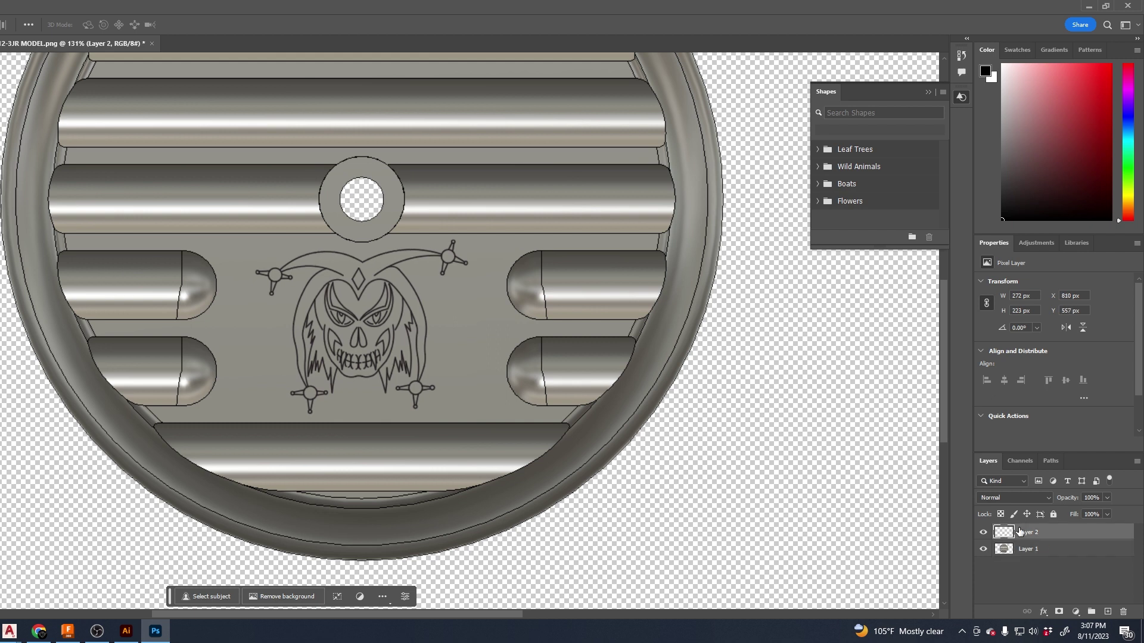
Add an Outer Bevel, Smooth, Down bevel and emboss with 438% depth to the joker artwork.
double_click(1089, 532)
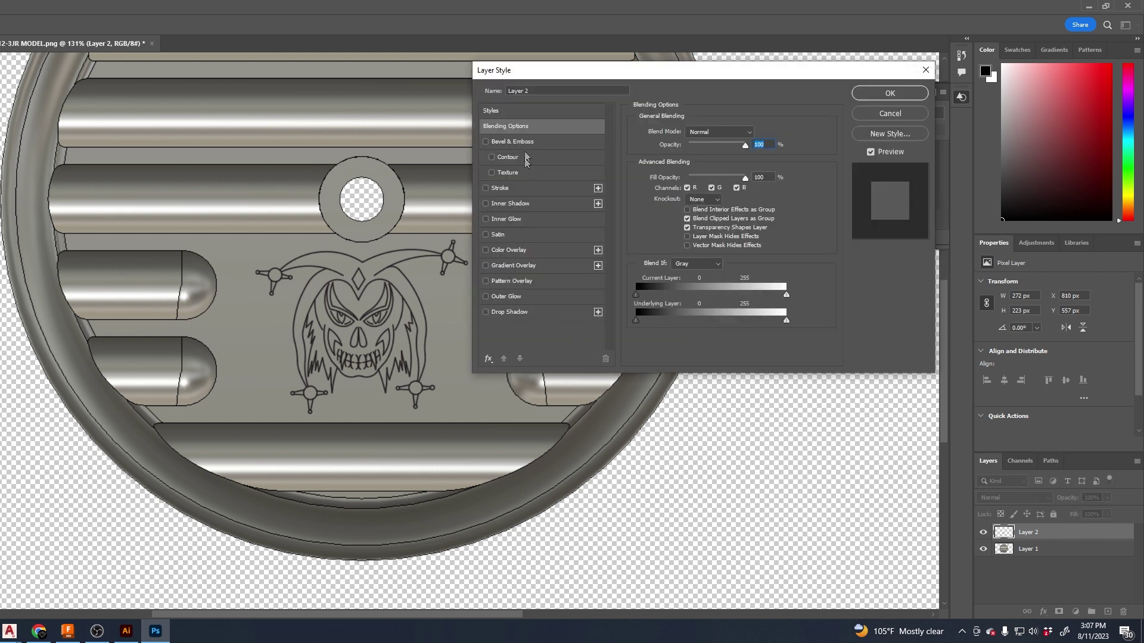
click(500, 188)
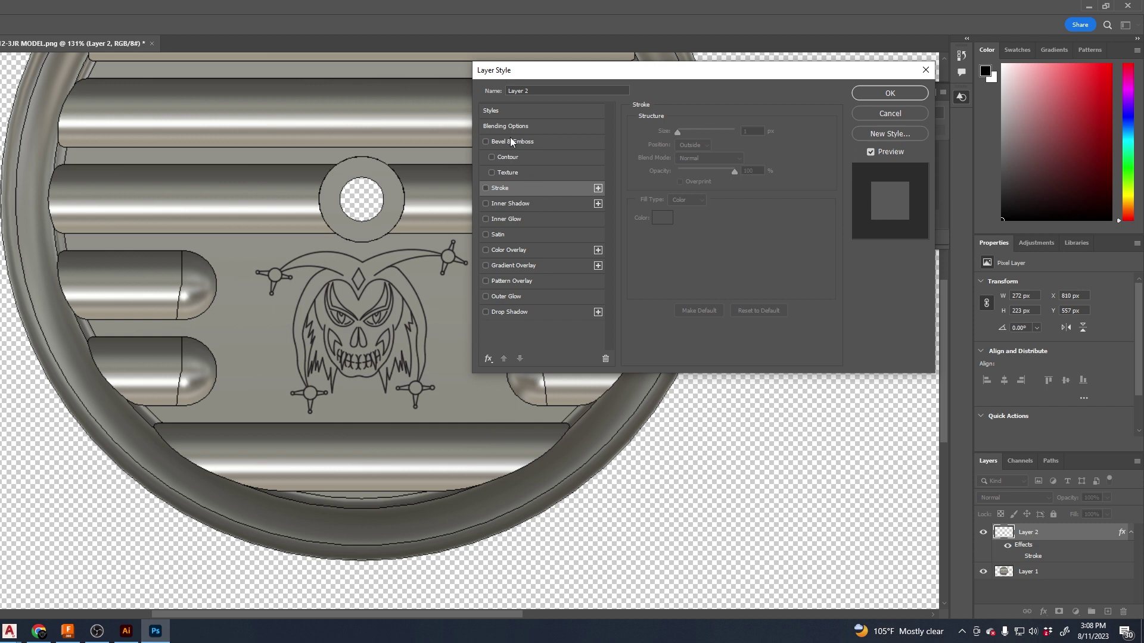
click(510, 143)
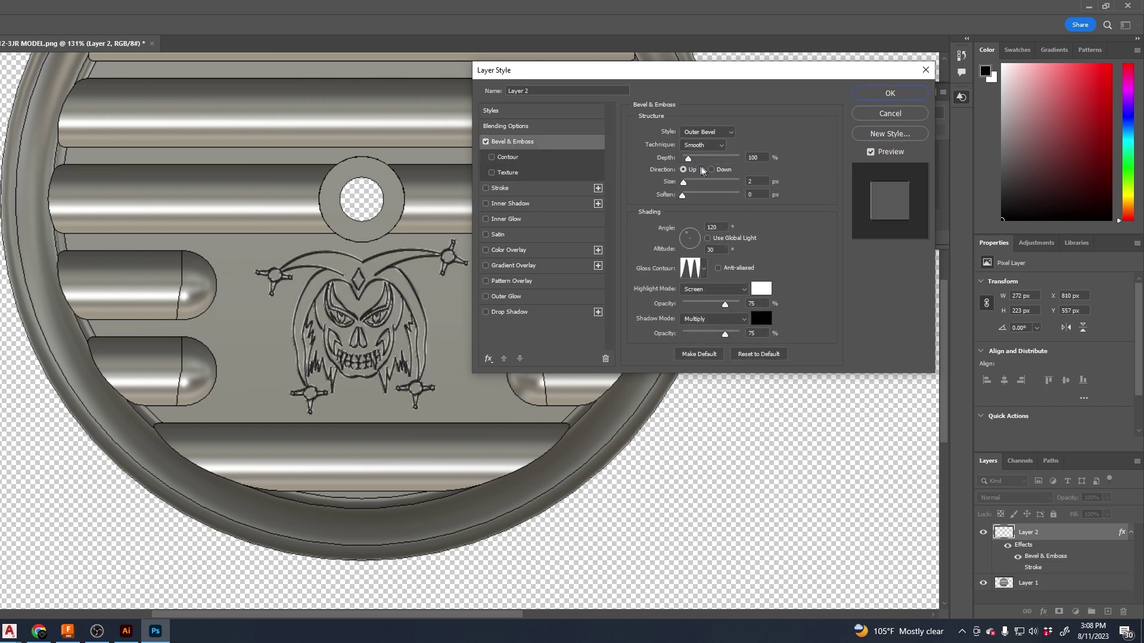
drag(688, 160, 709, 163)
click(705, 133)
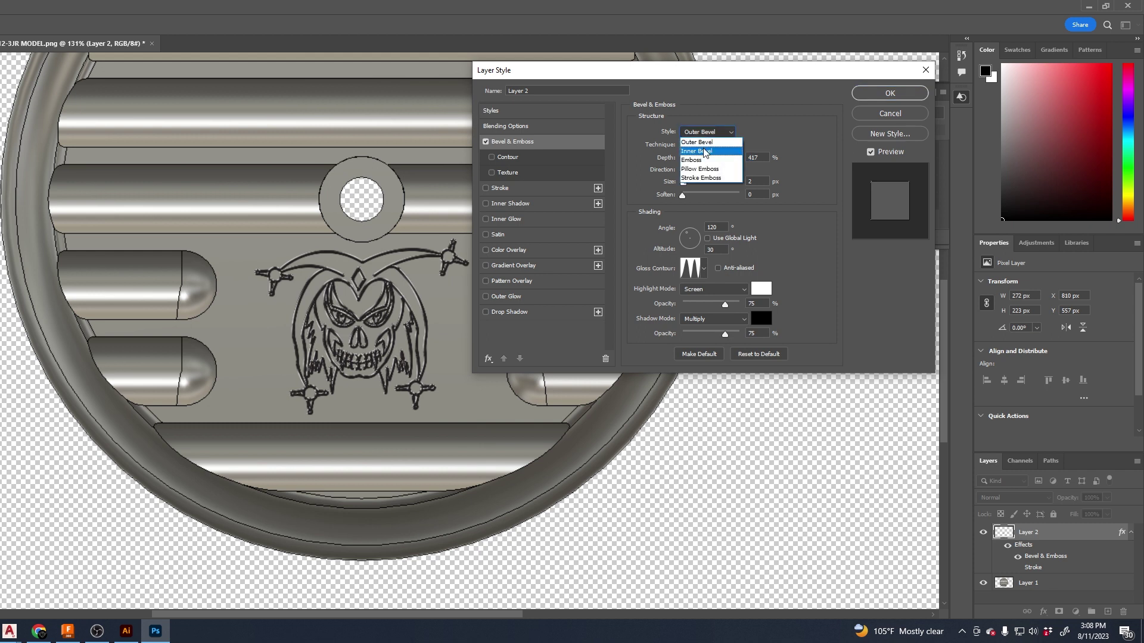
click(704, 143)
click(702, 146)
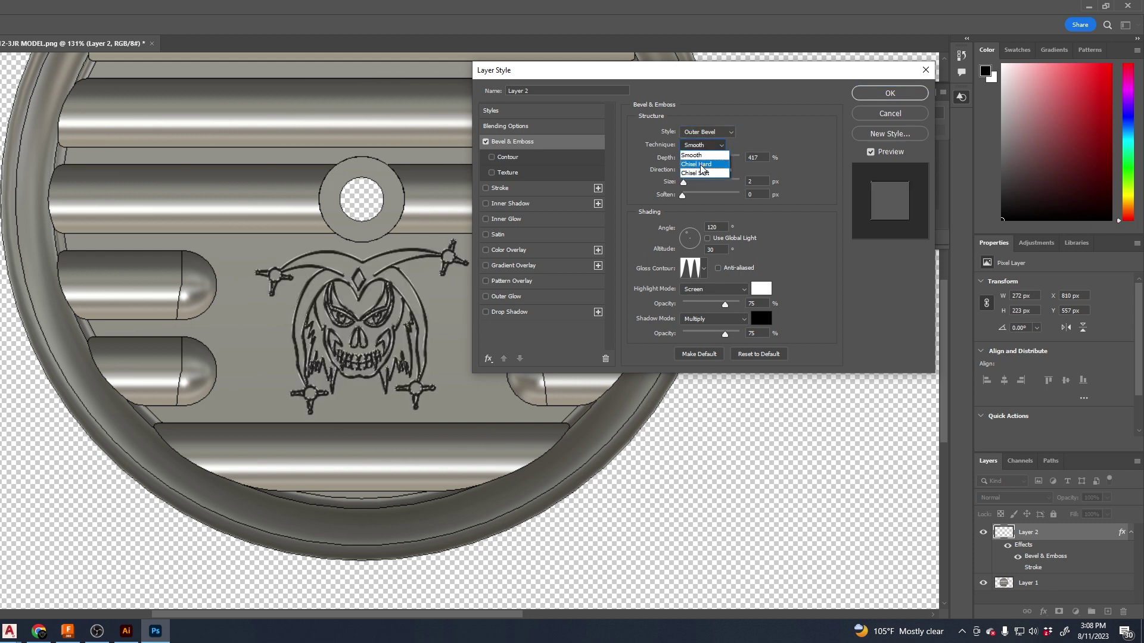
click(701, 157)
click(702, 144)
click(700, 147)
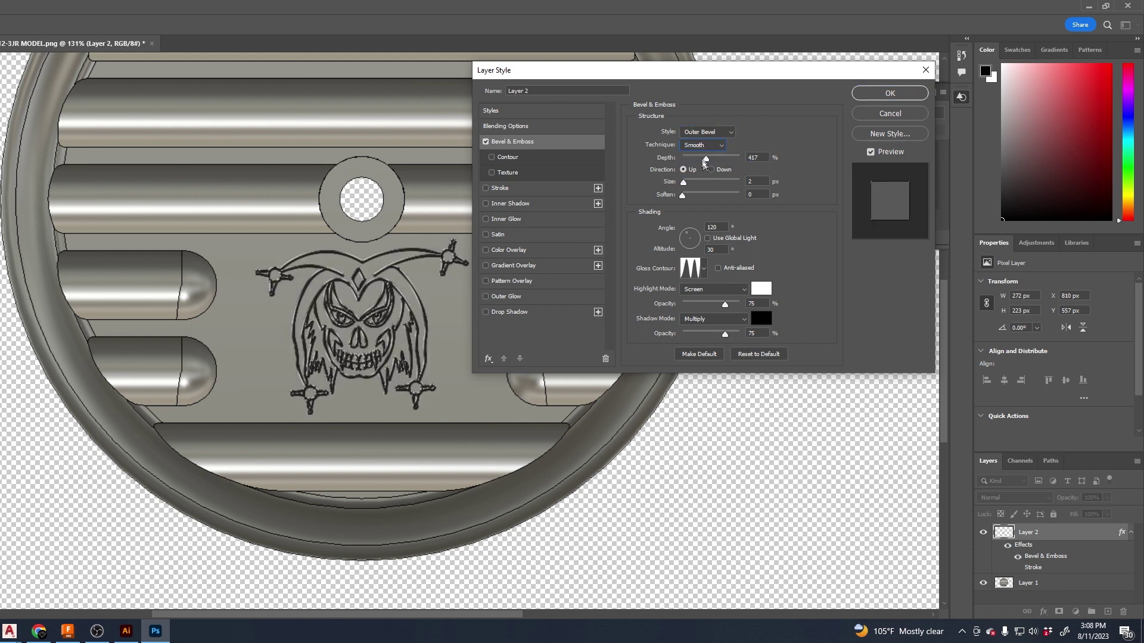
drag(702, 157, 685, 185)
click(710, 171)
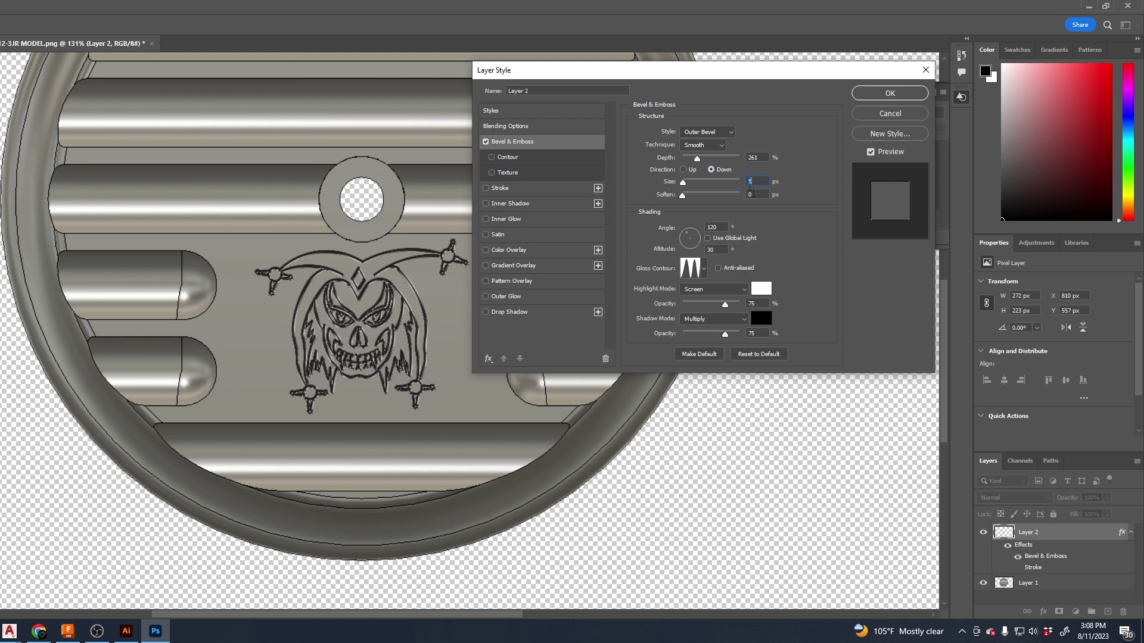
Set the bevel size to 2 px with 0 softening, keeping the lighting angle at 120°.
key(Down)
key(Tab)
key(Up)
key(Up)
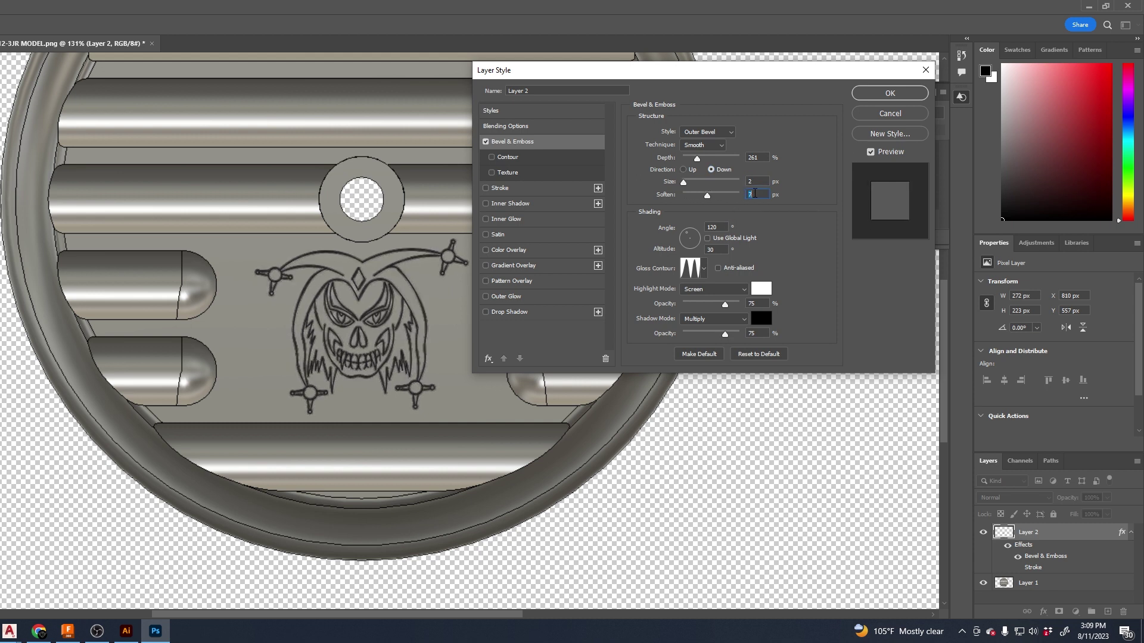
key(Down)
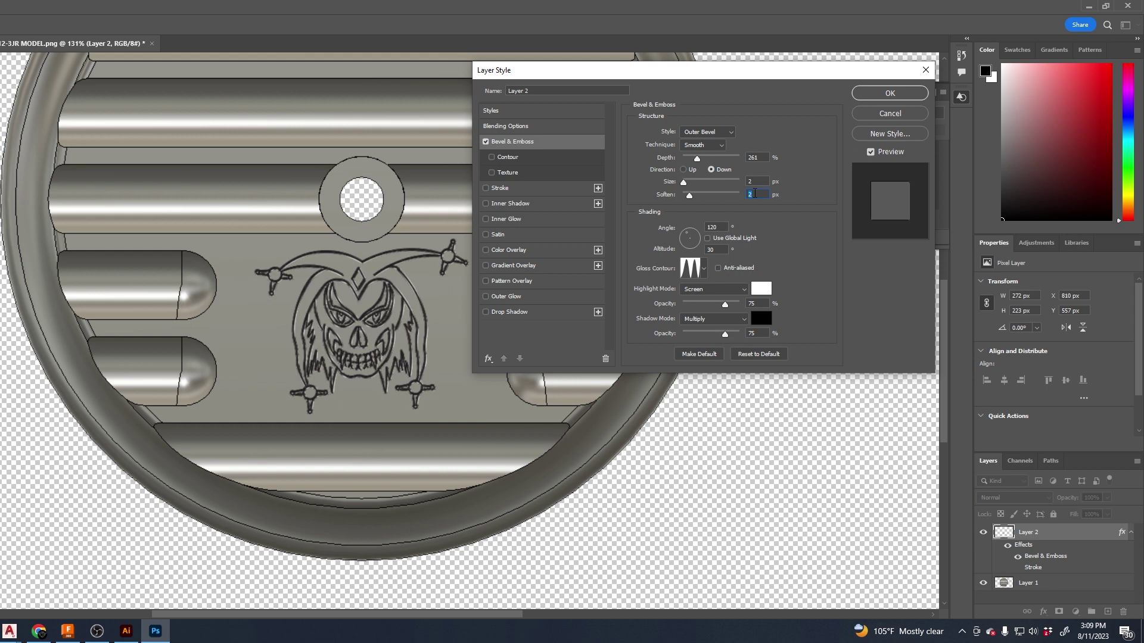
key(Down)
mouse_move(697, 245)
mouse_down()
mouse_move(689, 232)
mouse_move(694, 243)
mouse_up()
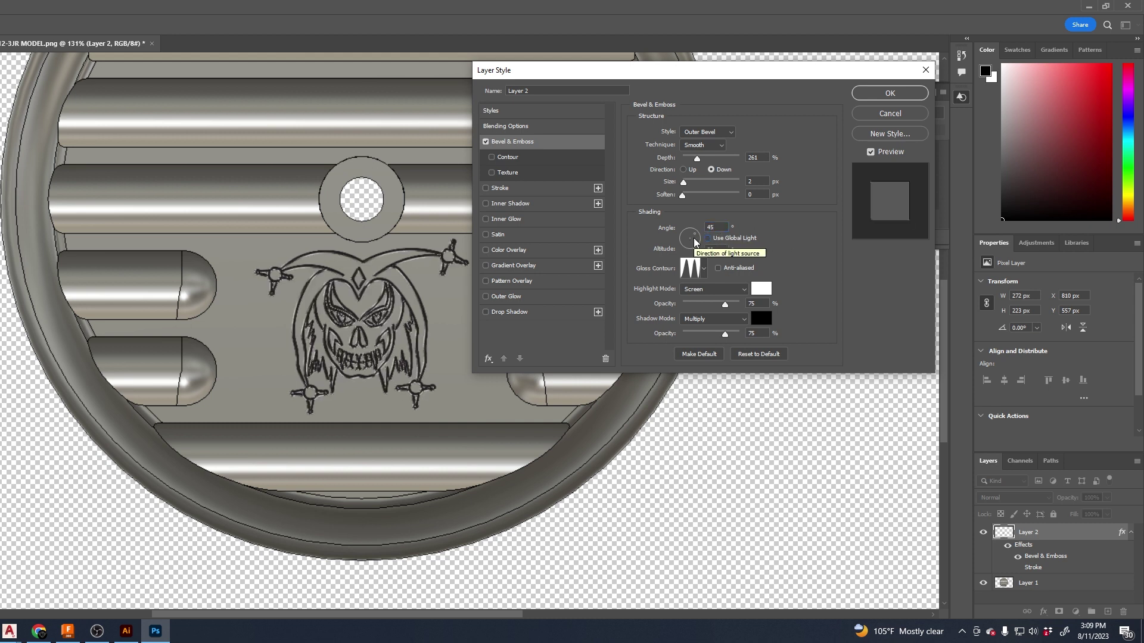
key(ctrl+z)
Set the bevel's gloss contour to Linear.
click(703, 271)
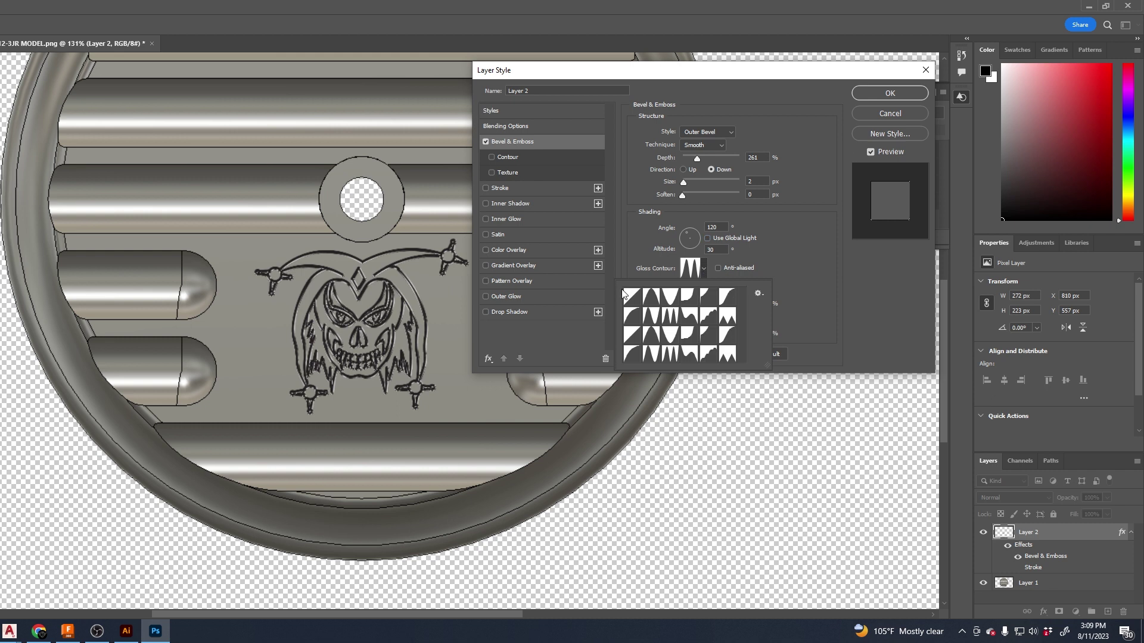
click(628, 297)
click(651, 297)
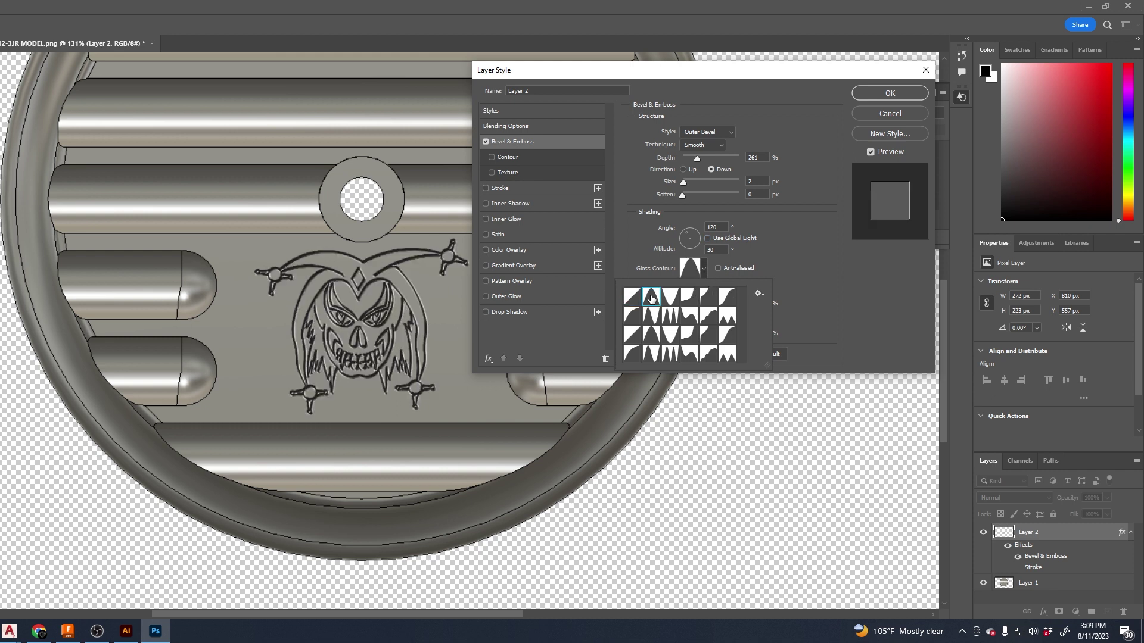
click(670, 296)
click(691, 296)
click(701, 297)
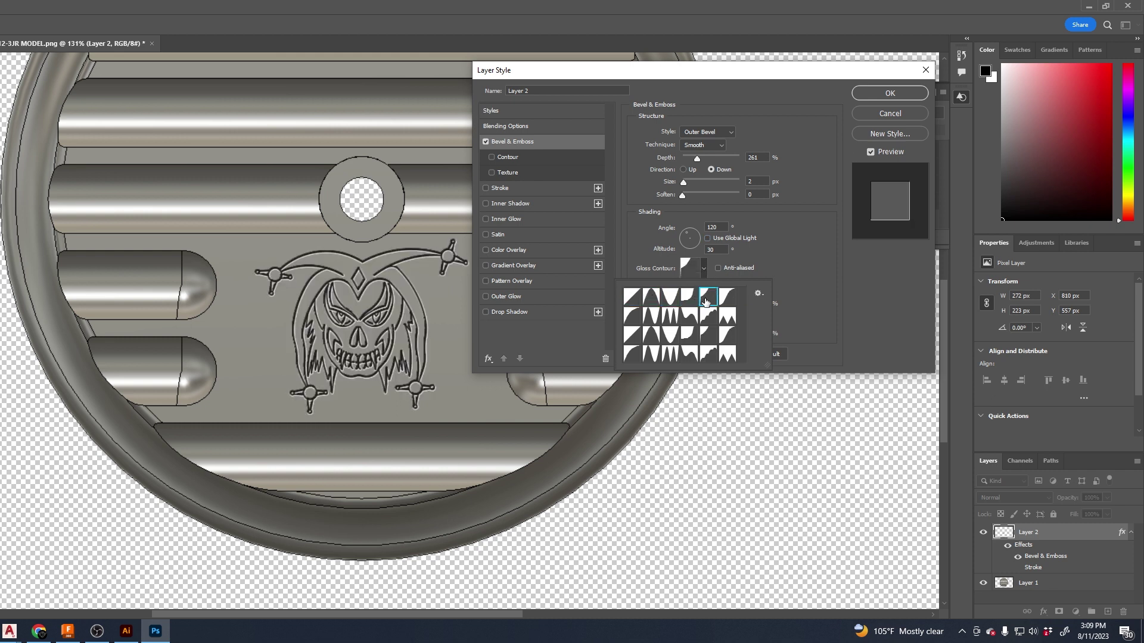
click(727, 297)
click(689, 298)
click(632, 296)
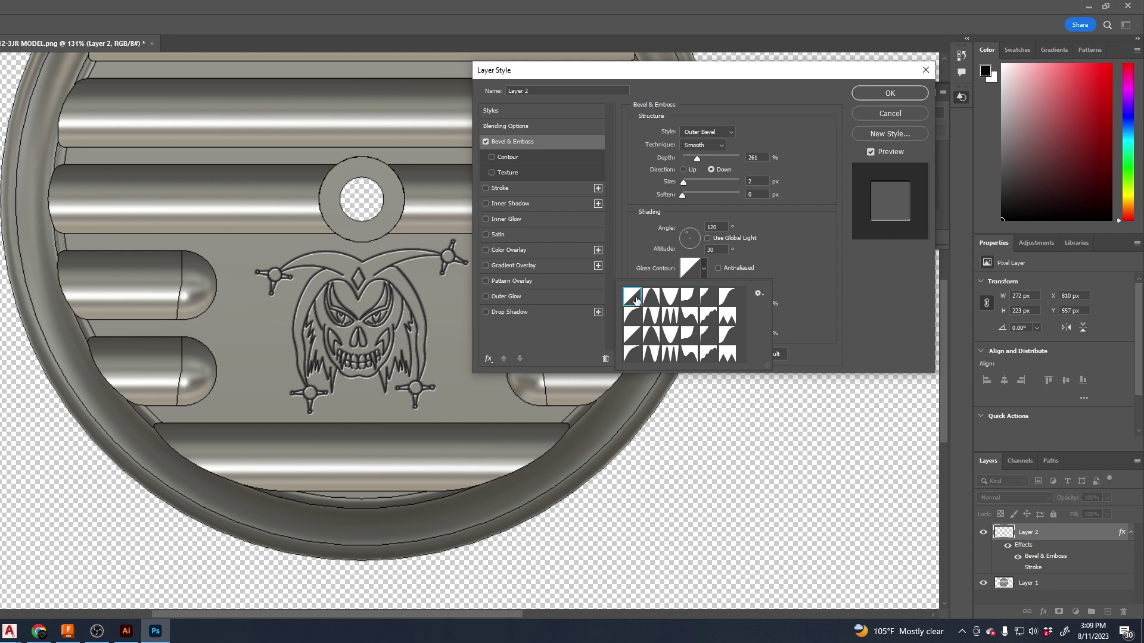
click(790, 257)
Add a dark grey Color Overlay (#67655f) sampled from the cover's grey.
click(509, 250)
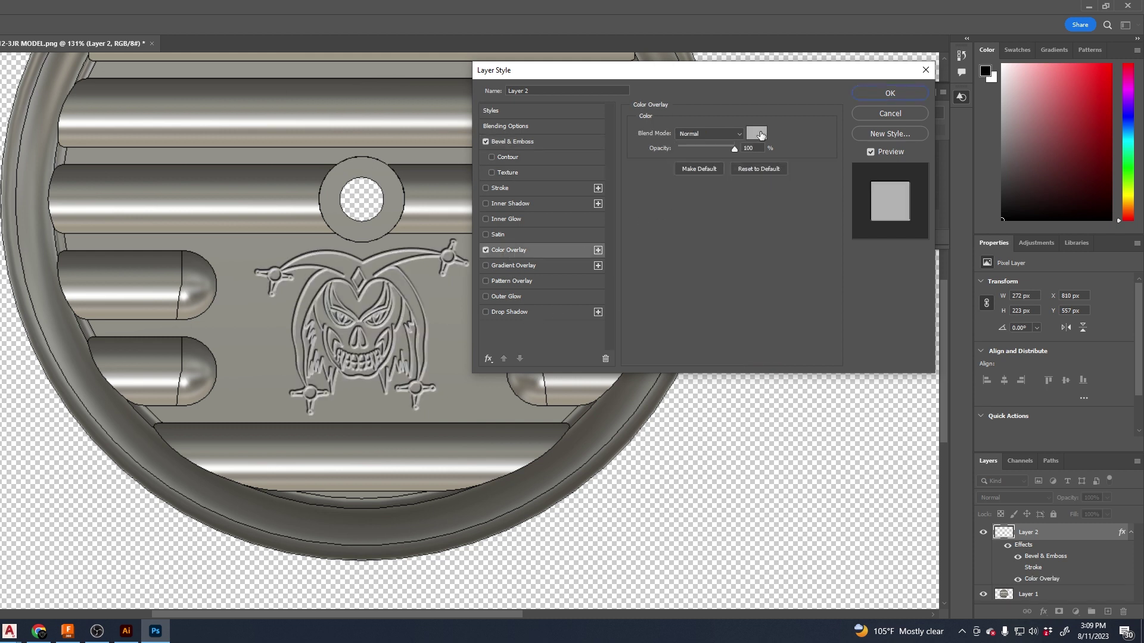
click(757, 133)
click(457, 313)
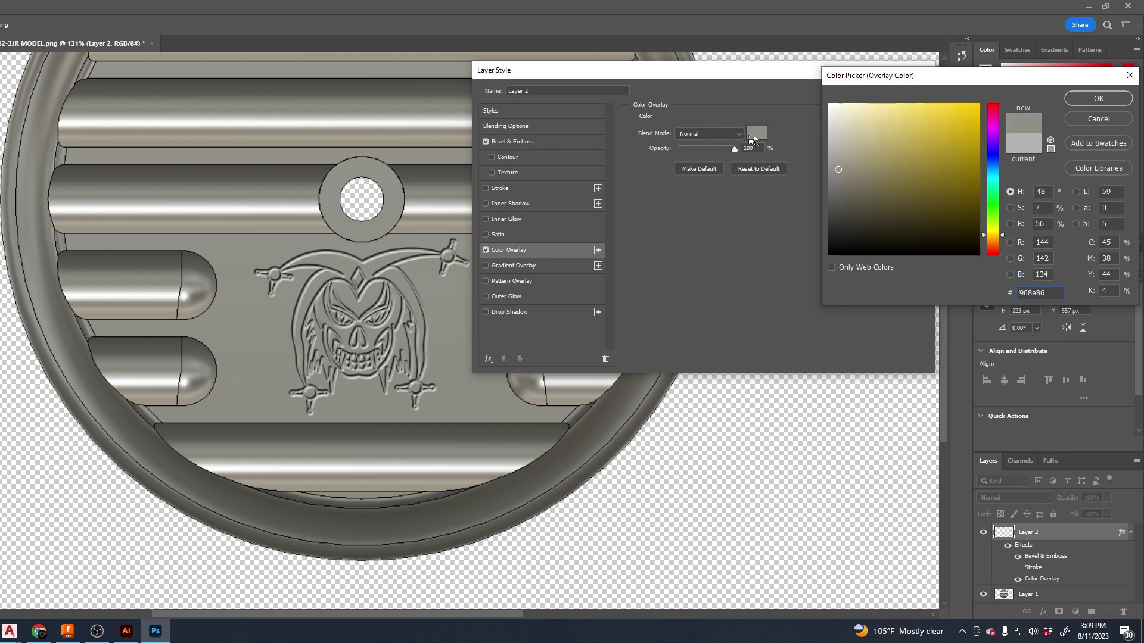
drag(837, 174, 840, 192)
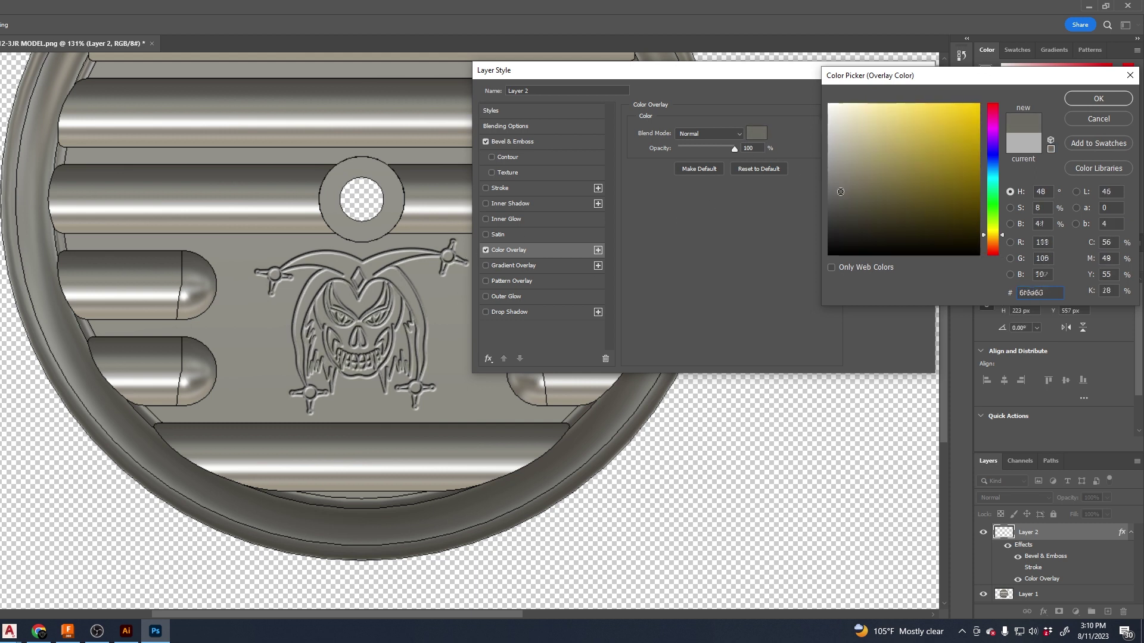
Accept the overlay colour, apply the layer style and fit the canvas on screen.
click(1098, 98)
click(894, 98)
key(ctrl+0)
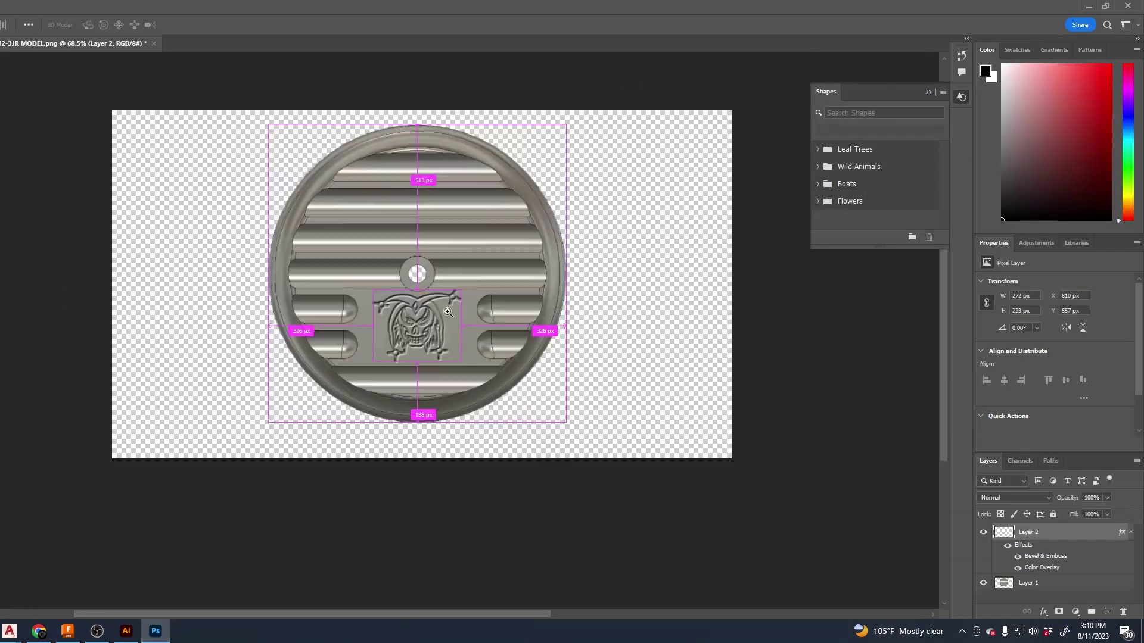
Deselect the layer and zoom in to inspect the engraved joker face.
click(649, 333)
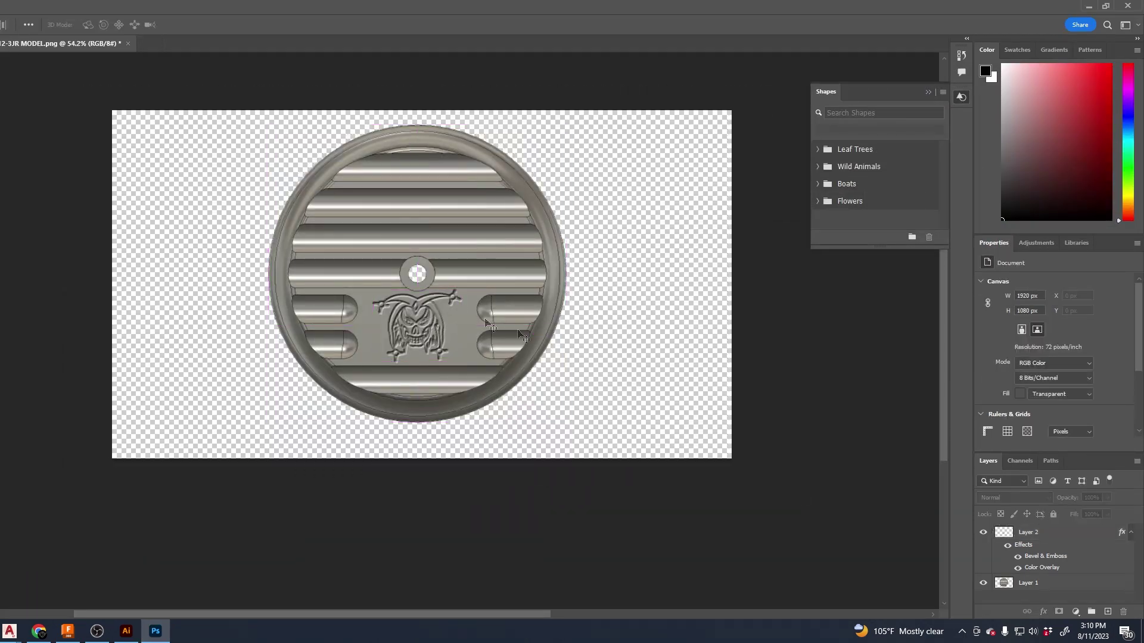
click(466, 352)
alt+scroll(466, 352, down, 5)
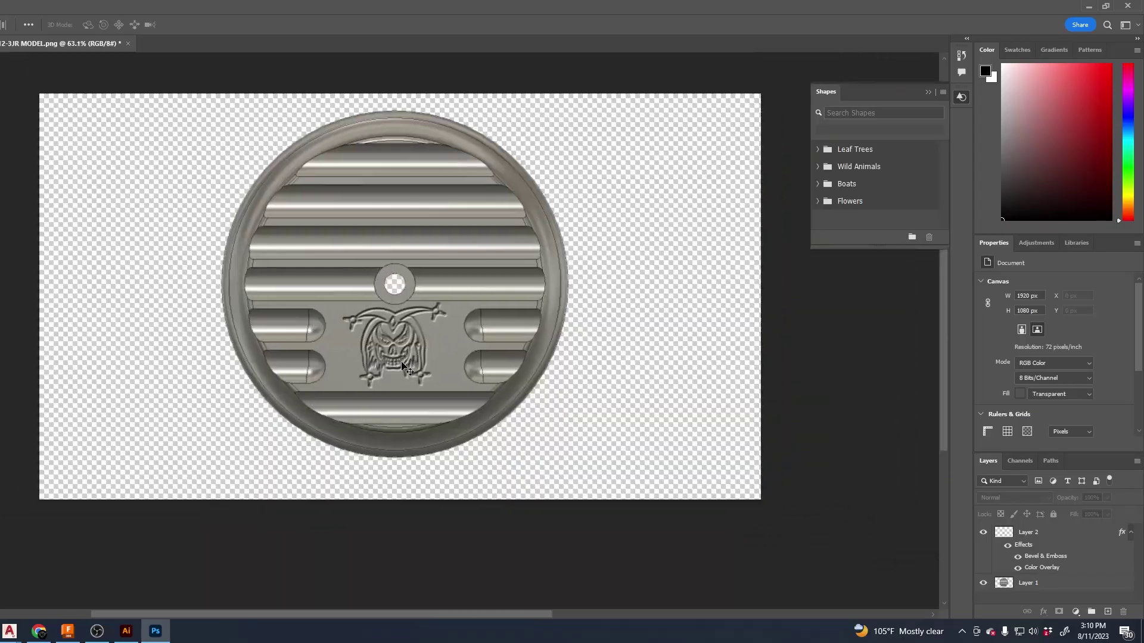